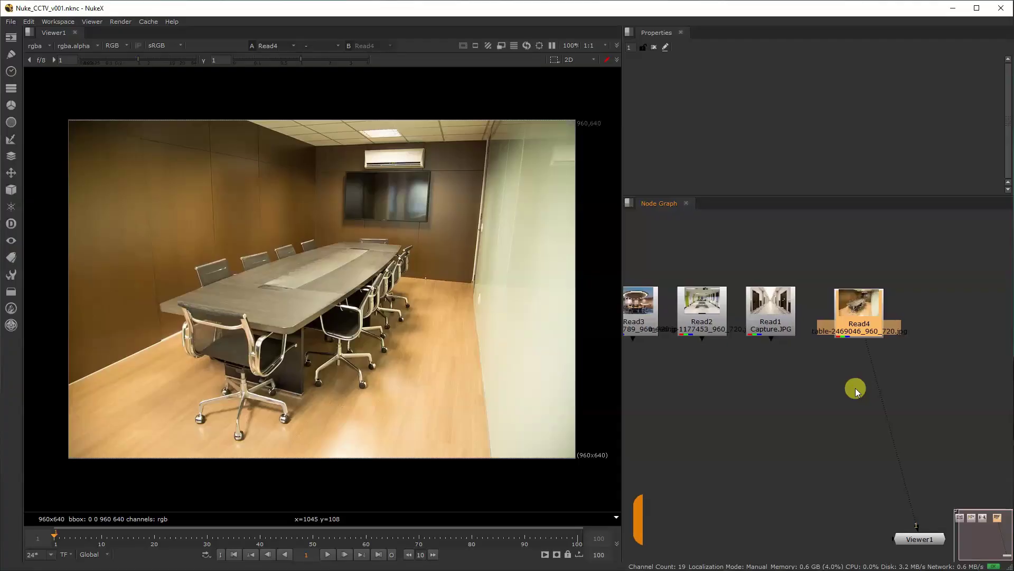
Preview the source images from the Read nodes in the viewer, including the corridor, the meeting rooms and the wood-panelled conference room.
click(855, 387)
middle_drag(855, 388, 926, 395)
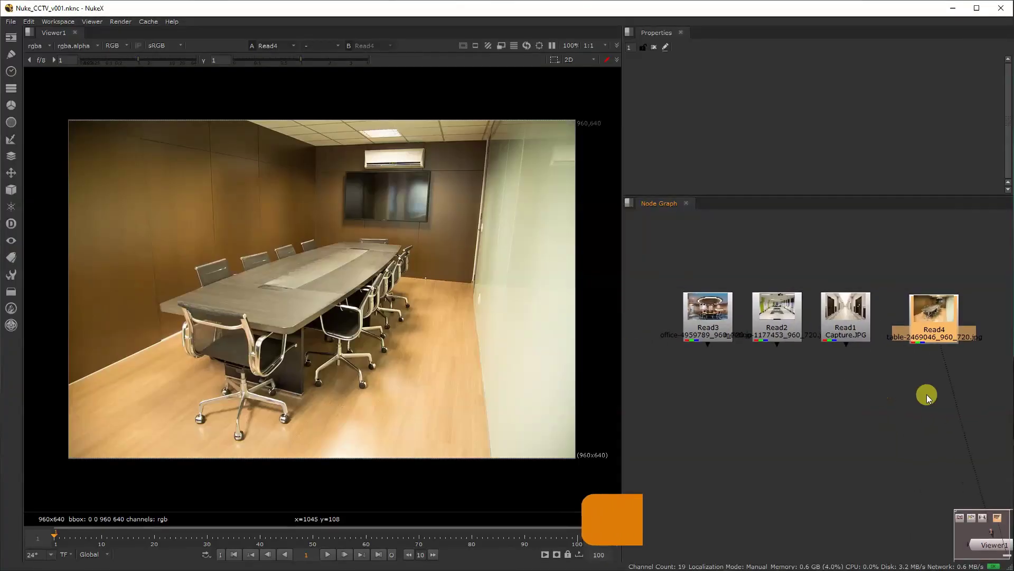
key(1)
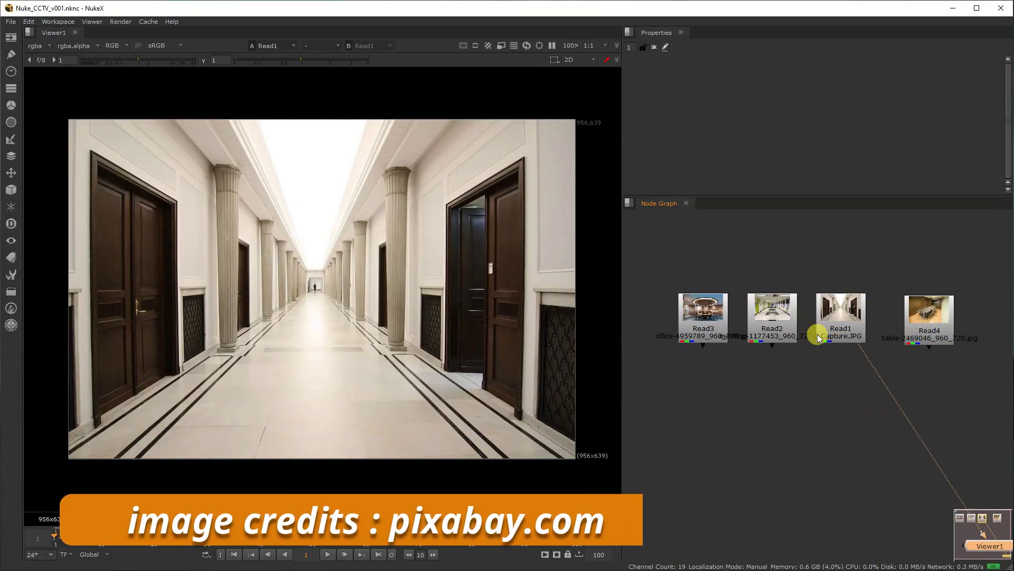
key(1)
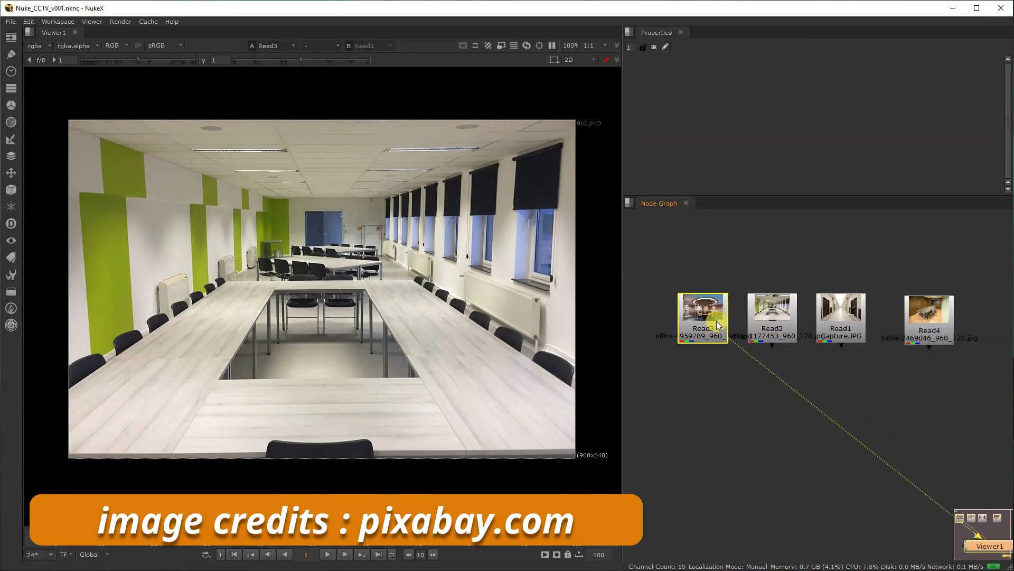
key(1)
middle_drag(853, 328, 791, 344)
click(794, 348)
key(1)
click(824, 348)
click(813, 345)
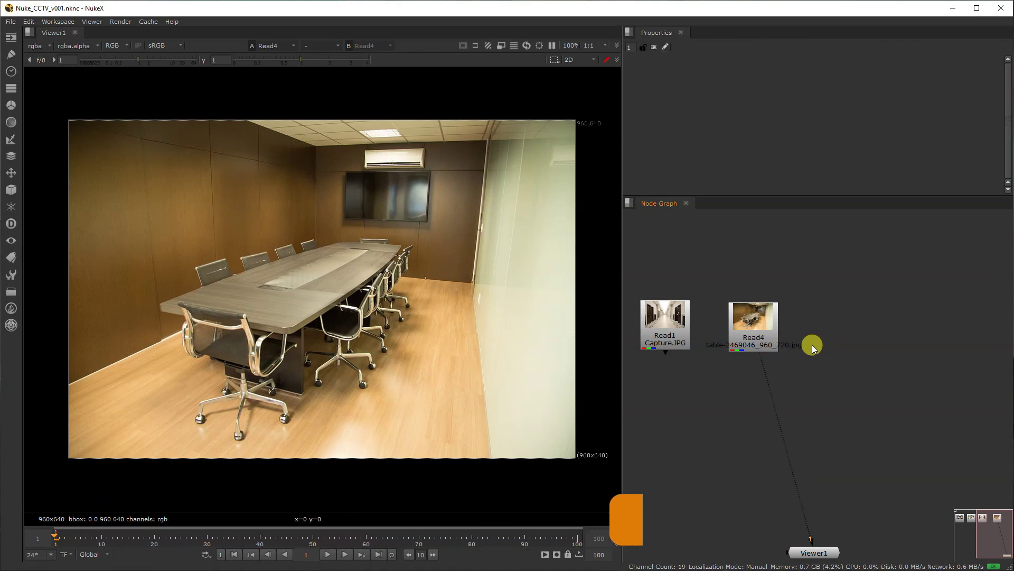
View the Read4 conference room image, move its node away from the other Reads and place Viewer1 directly beneath it.
middle_drag(823, 342, 853, 336)
key(1)
drag(794, 327, 946, 342)
scroll(781, 342, up, 1)
scroll(781, 342, up, 1)
scroll(781, 341, down, 1)
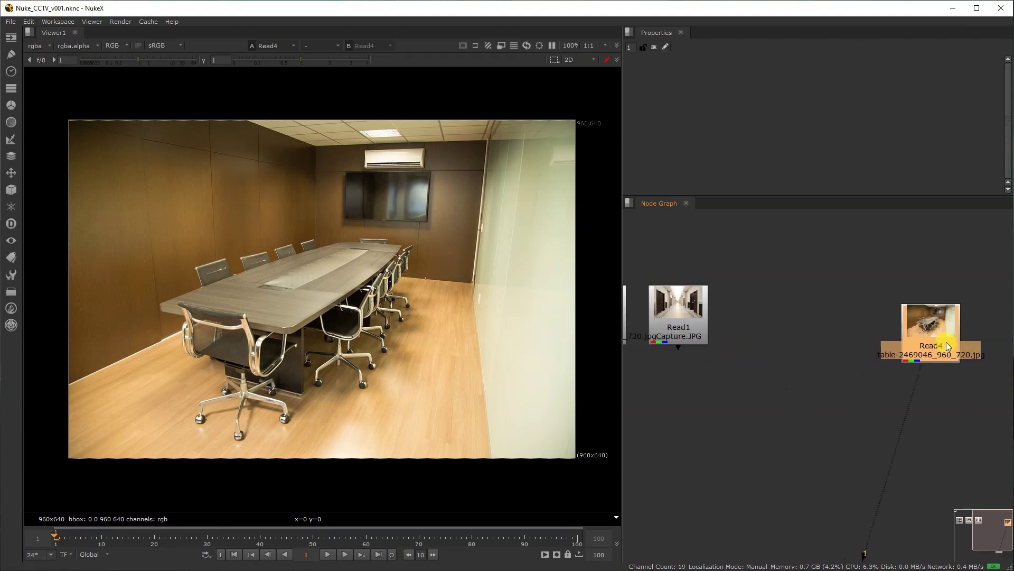
middle_drag(940, 375, 680, 348)
middle_drag(679, 466, 772, 399)
drag(705, 490, 782, 489)
Add a Reformat node between Read4 and the viewer with the 1920x1080 output format and save the script.
click(787, 272)
key(Tab)
text(ref)
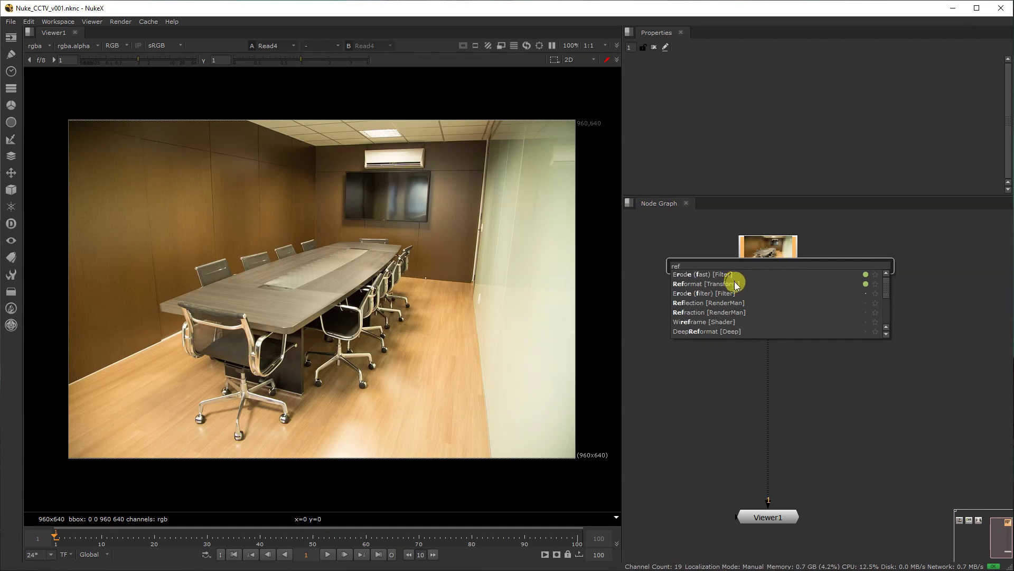
click(734, 283)
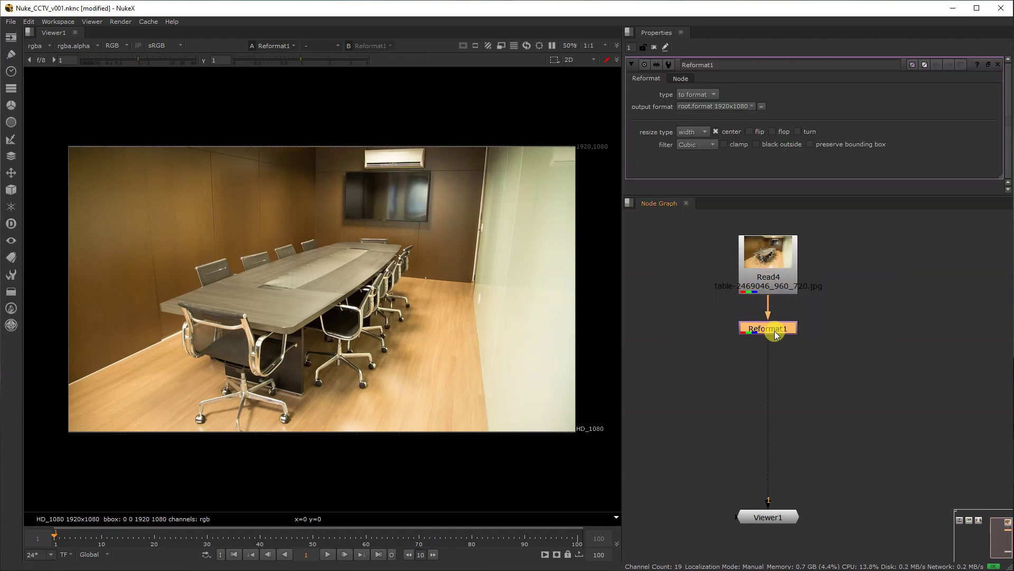
key(ctrl+s)
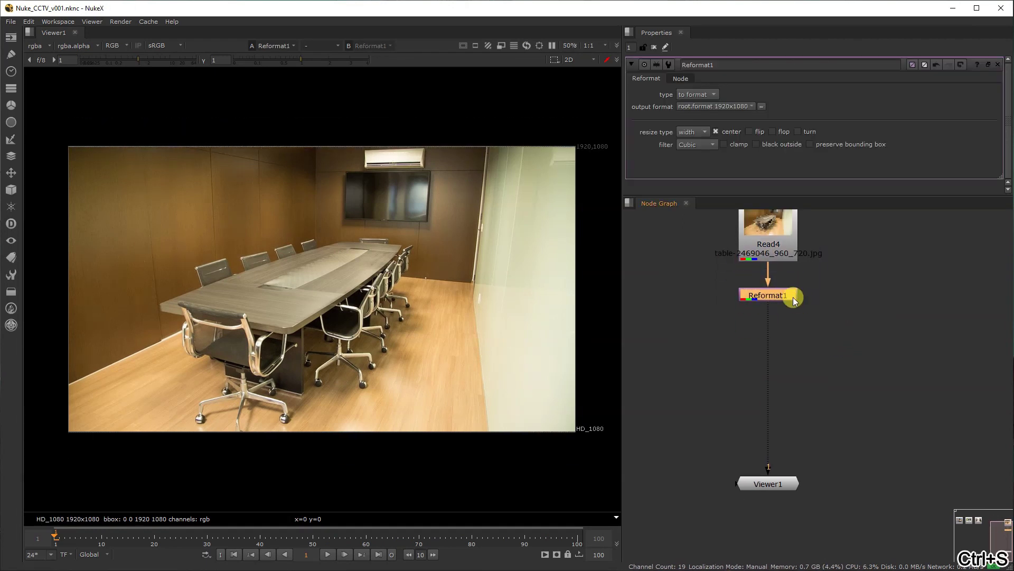
Create an unconnected Text node beside the main pipe and draw its text box, about 524 by 134 pixels, near the image's lower centre.
middle_drag(815, 383, 812, 327)
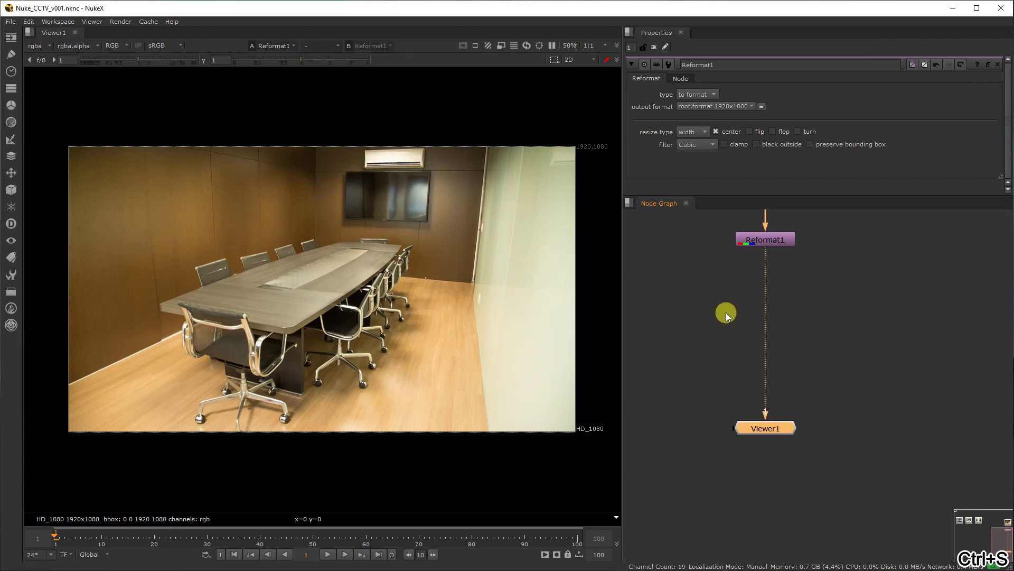
click(688, 328)
key(Tab)
text(tex)
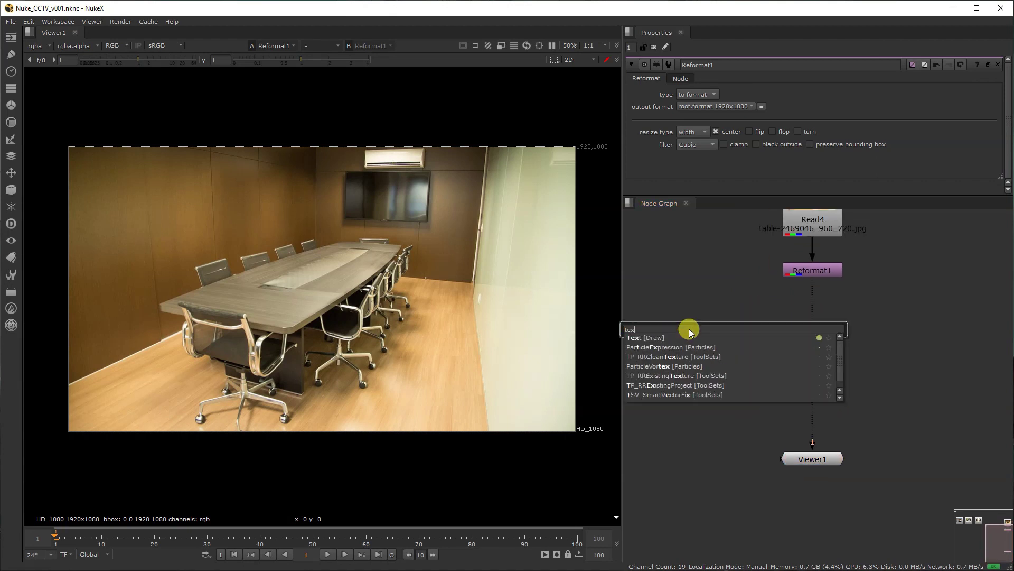
text(t)
key(Return)
click(706, 338)
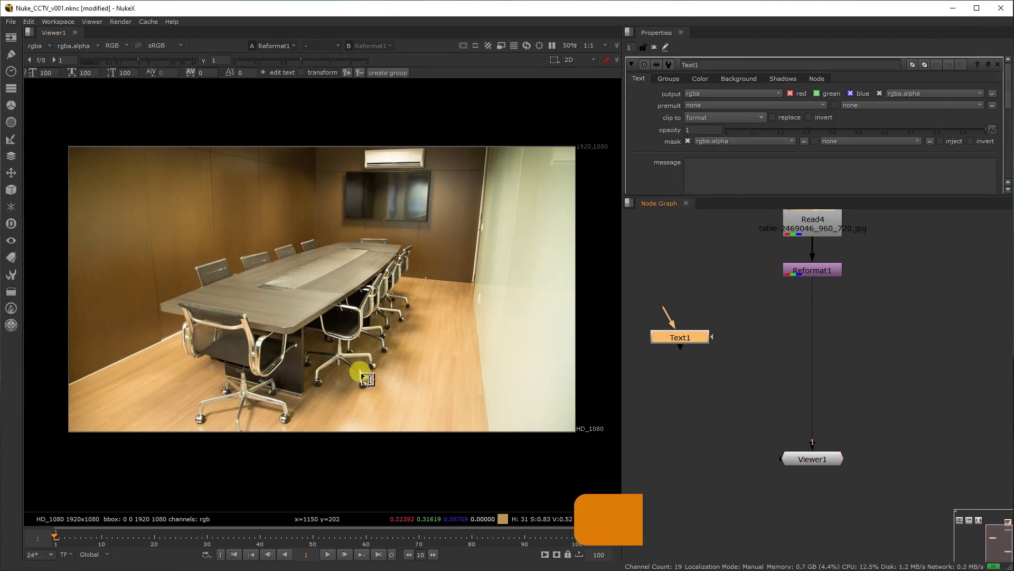
drag(248, 391, 387, 426)
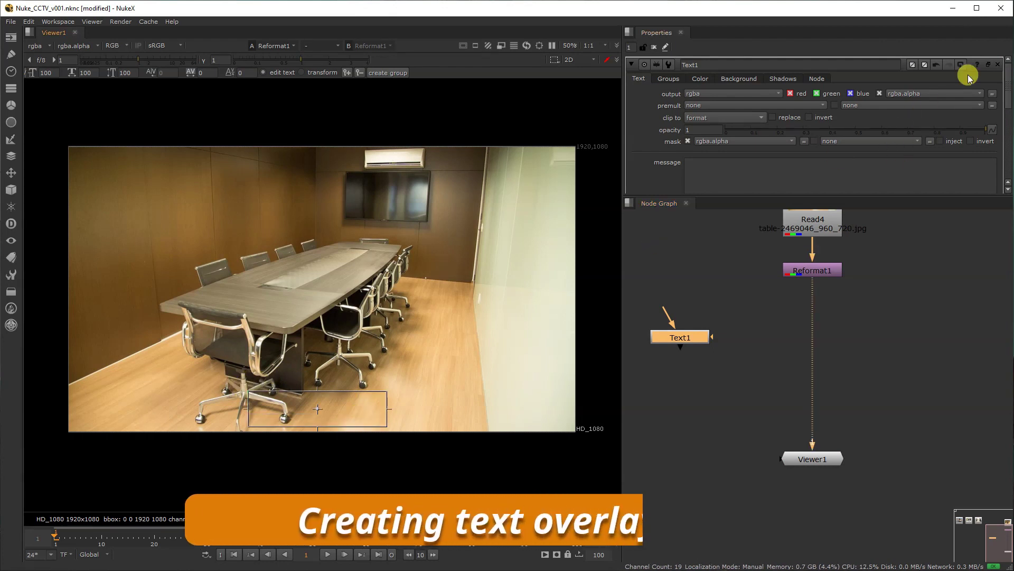
Float the Text1 properties in a separate window and enter the message CAM 01.
click(988, 64)
drag(795, 68, 731, 102)
click(696, 239)
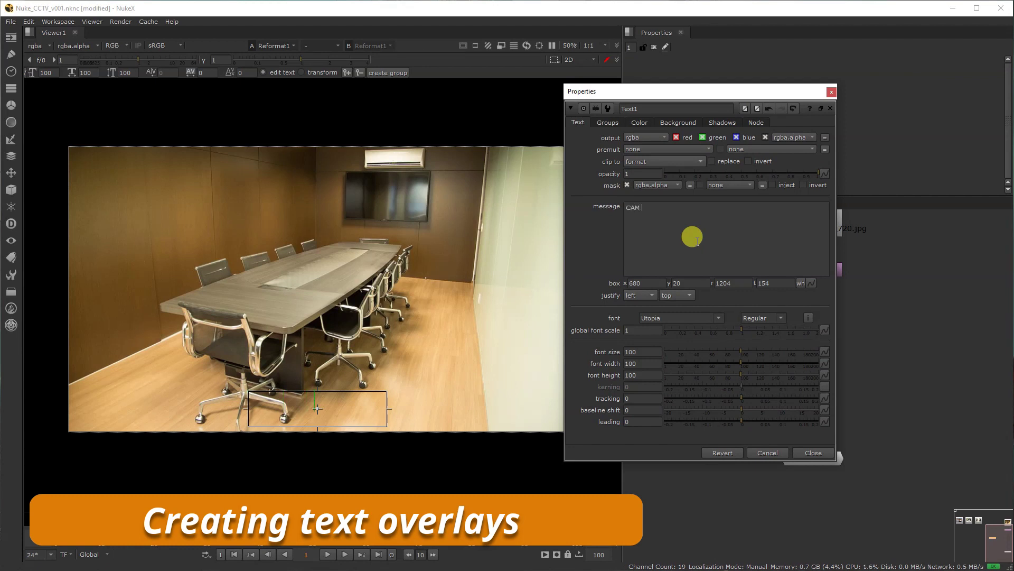
middle_drag(905, 328, 975, 333)
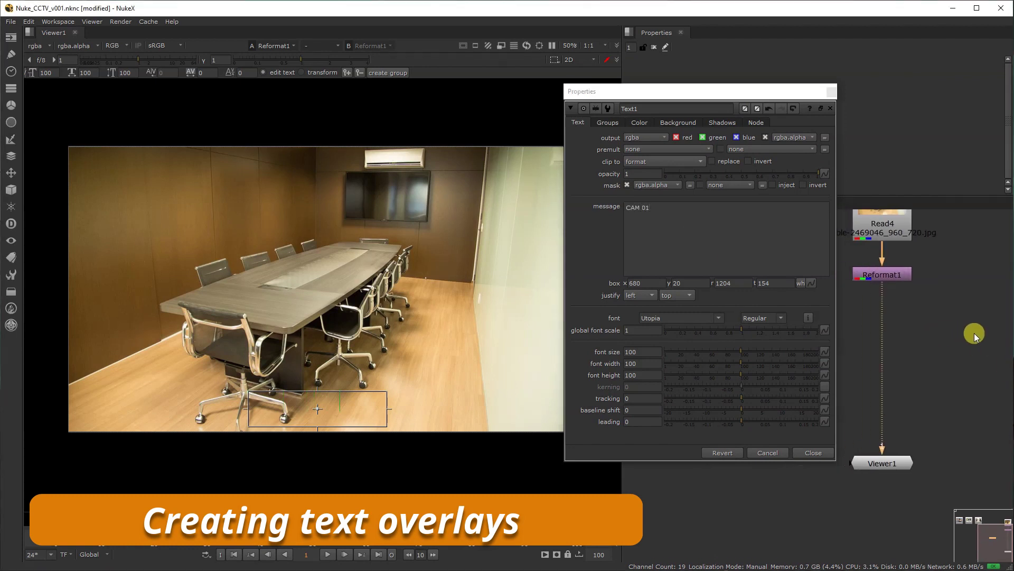
middle_drag(869, 327, 917, 390)
Merge Text1 over the reformatted image with a Merge (over) node inserted between Reformat1 and the viewer.
drag(763, 95, 625, 102)
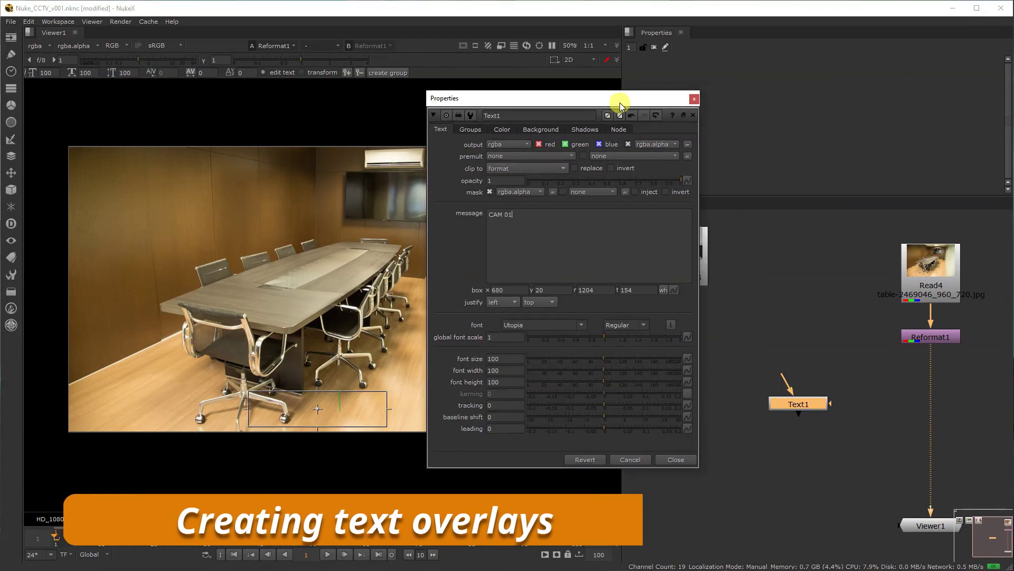
drag(788, 412, 842, 406)
middle_drag(923, 380, 836, 368)
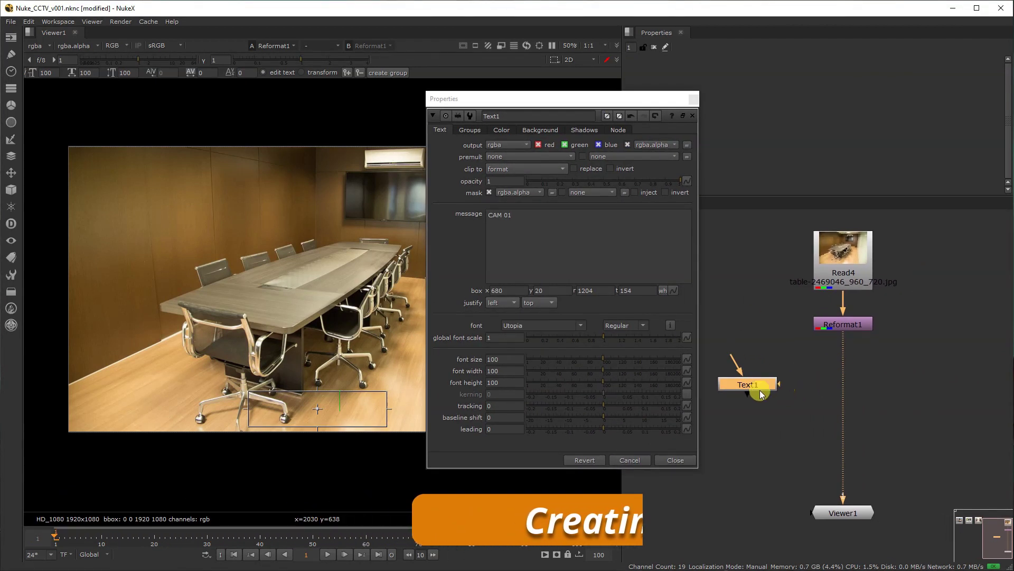
key(m)
drag(802, 391, 813, 392)
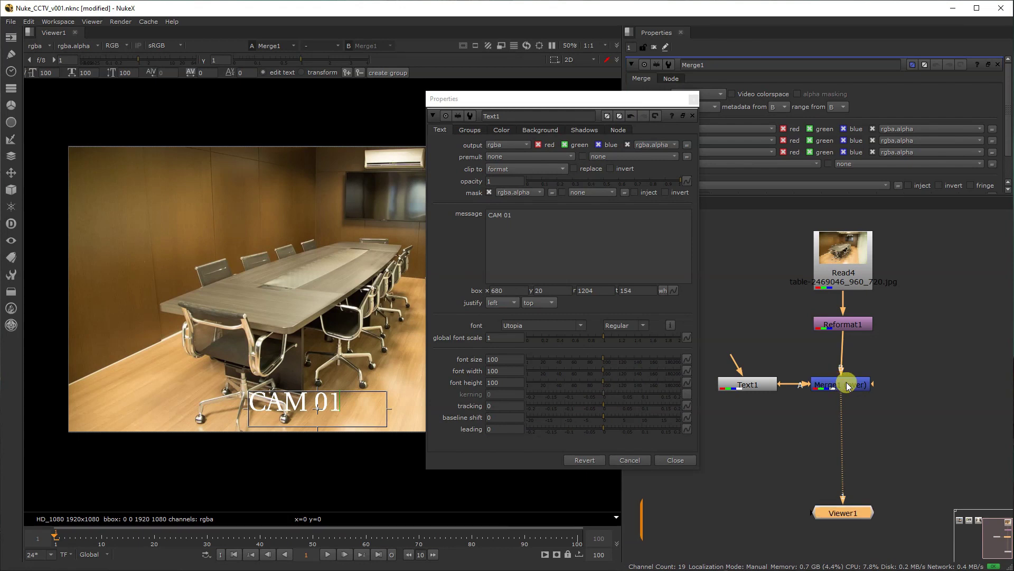
Enable a black background behind the CAM 01 text.
click(773, 385)
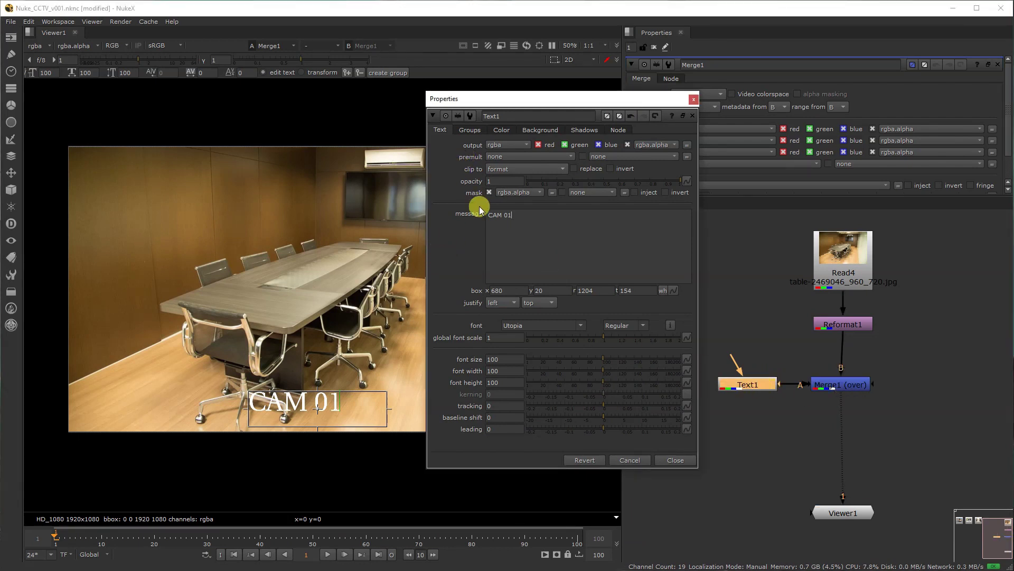
click(524, 131)
click(486, 145)
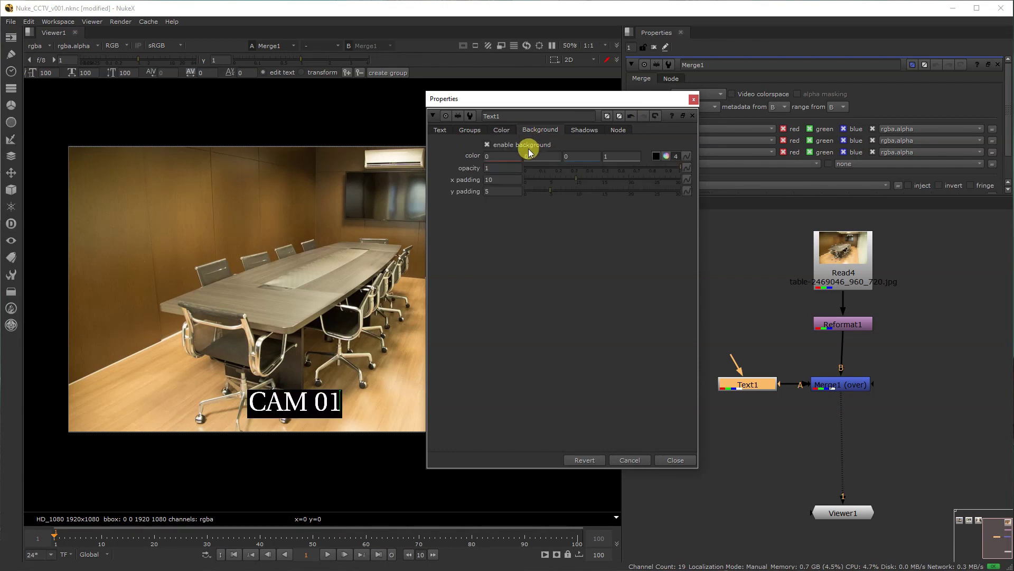
Set the CAM 01 text's font to Arial Bold and close the floating properties window.
click(441, 129)
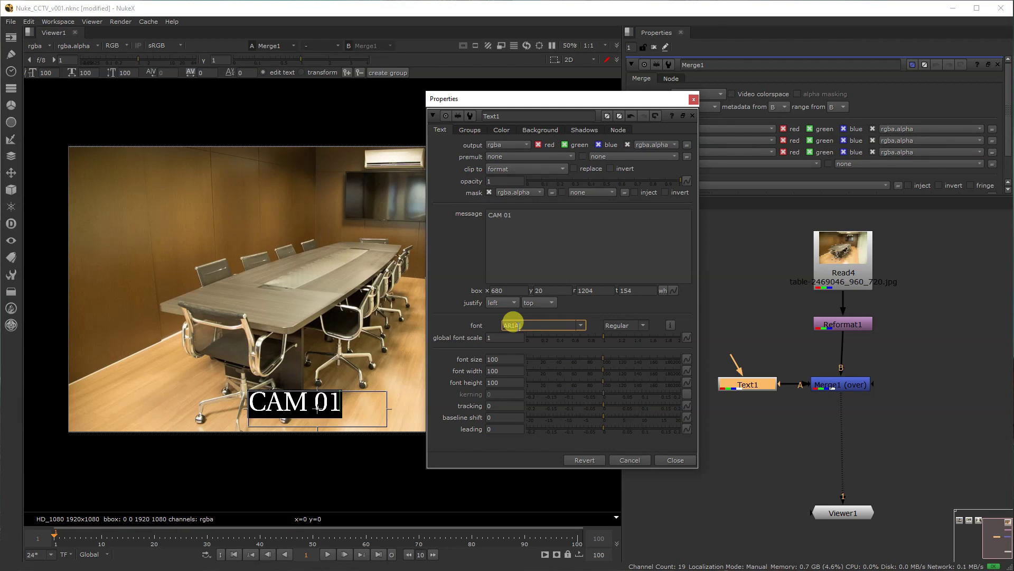
click(747, 340)
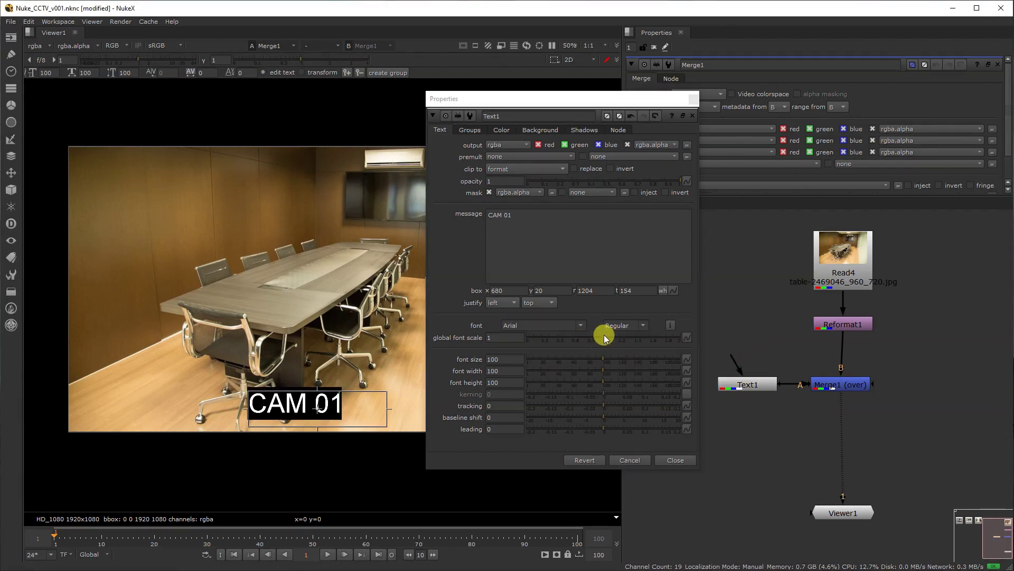
click(617, 325)
click(628, 338)
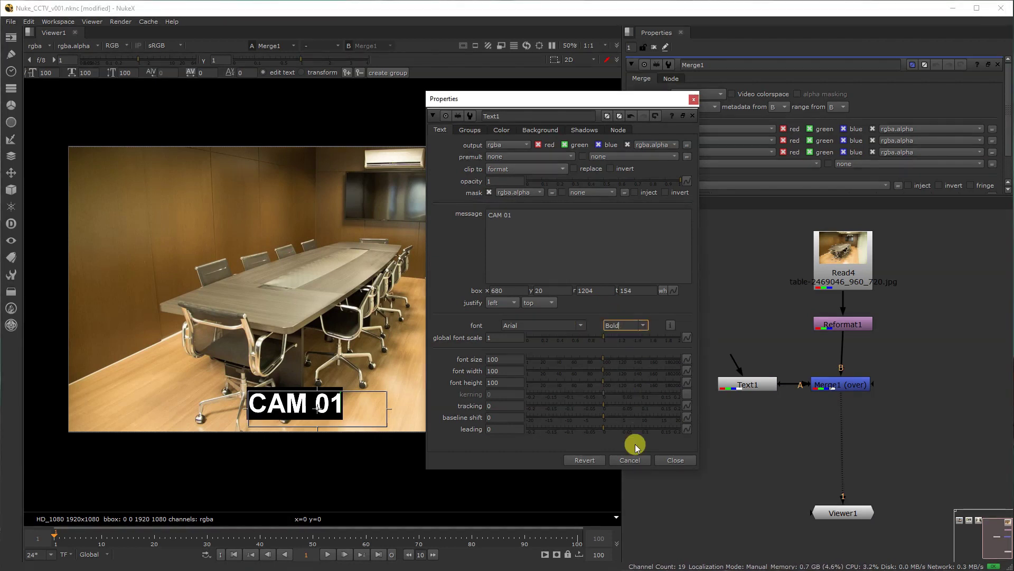
click(676, 460)
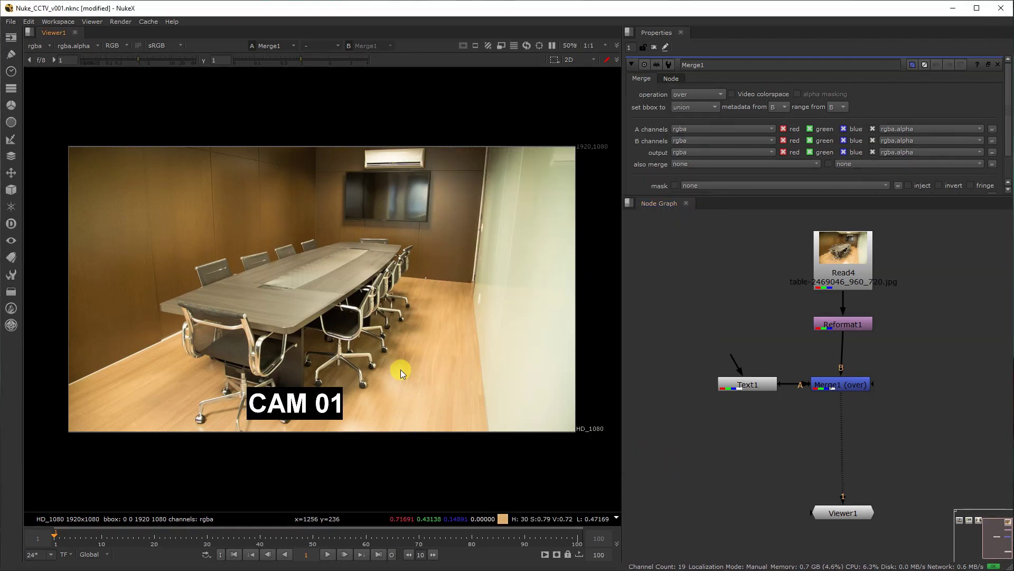
Reopen Text1, shift the CAM 01 label to the right along the image's lower edge and tidy the Text1 and Merge1 nodes.
click(751, 384)
drag(332, 410, 367, 402)
middle_drag(739, 415, 722, 390)
drag(812, 365, 815, 366)
middle_drag(753, 372, 769, 385)
mouse_move(754, 378)
mouse_down()
mouse_move(736, 336)
mouse_move(741, 381)
mouse_up()
Duplicate Text1 into the chain before Merge1 and move the copy's label to the image's lower-left corner.
key(ctrl+c)
key(ctrl+v)
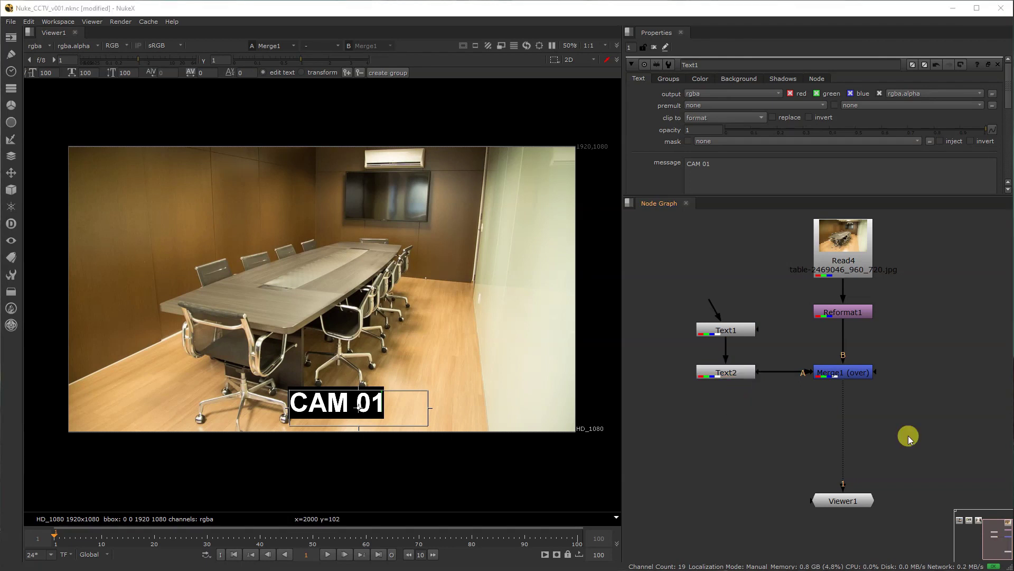
click(734, 371)
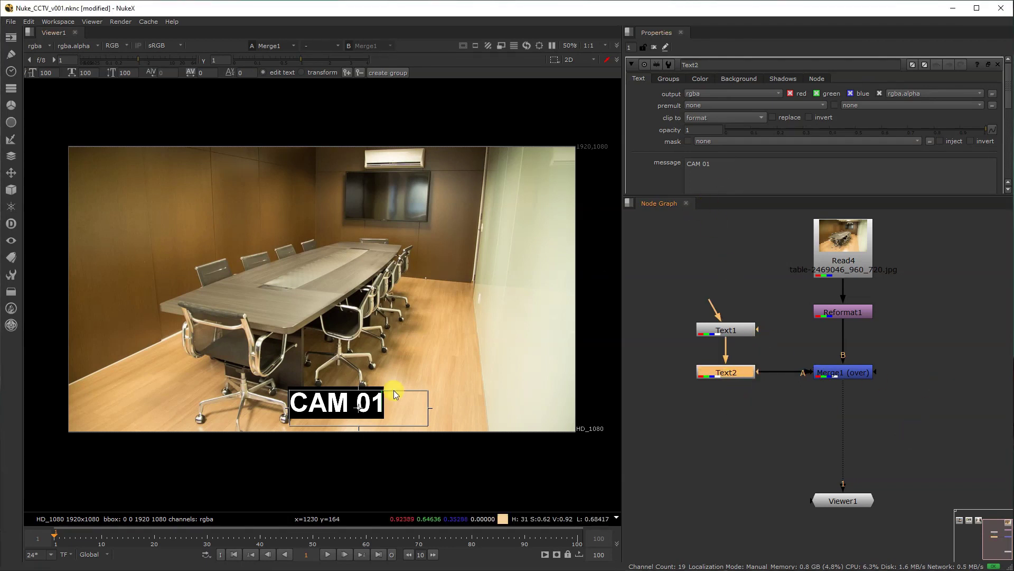
drag(353, 412, 159, 407)
Nudge the Text1 label up and to the left, and the Text2 label slightly to the right.
click(723, 330)
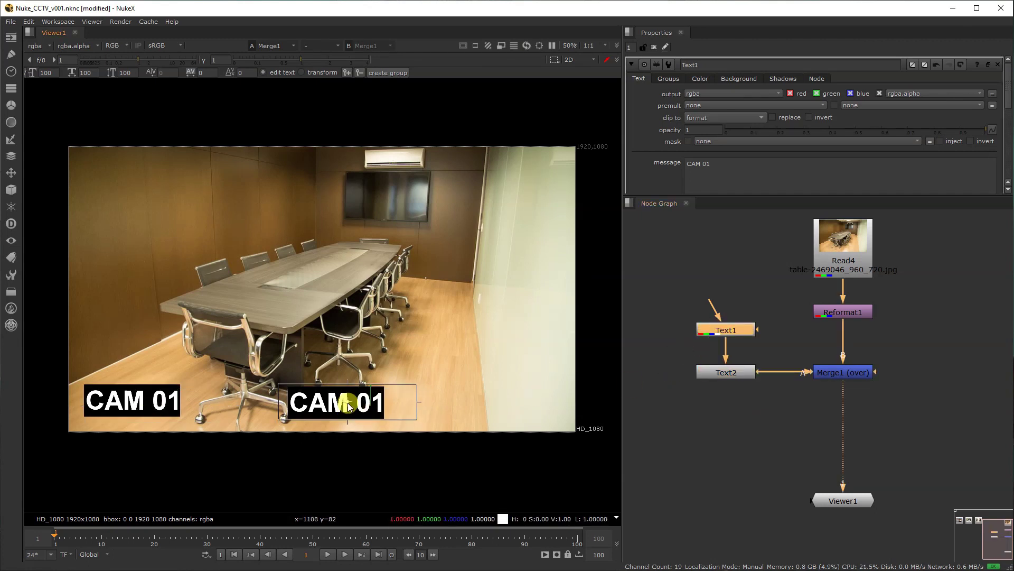
drag(348, 403, 345, 402)
click(713, 372)
drag(154, 407, 166, 407)
Float the Text2 properties in a separate window and replace its message with [DATE].
triple_click(734, 164)
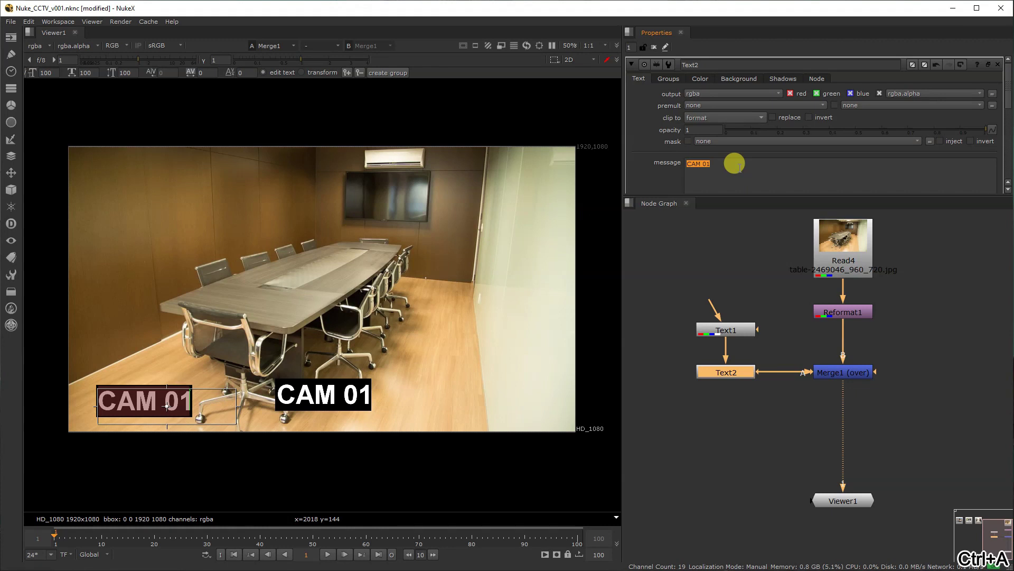
click(988, 65)
text(DA)
key(BackSpace)
key(BackSpace)
text([)
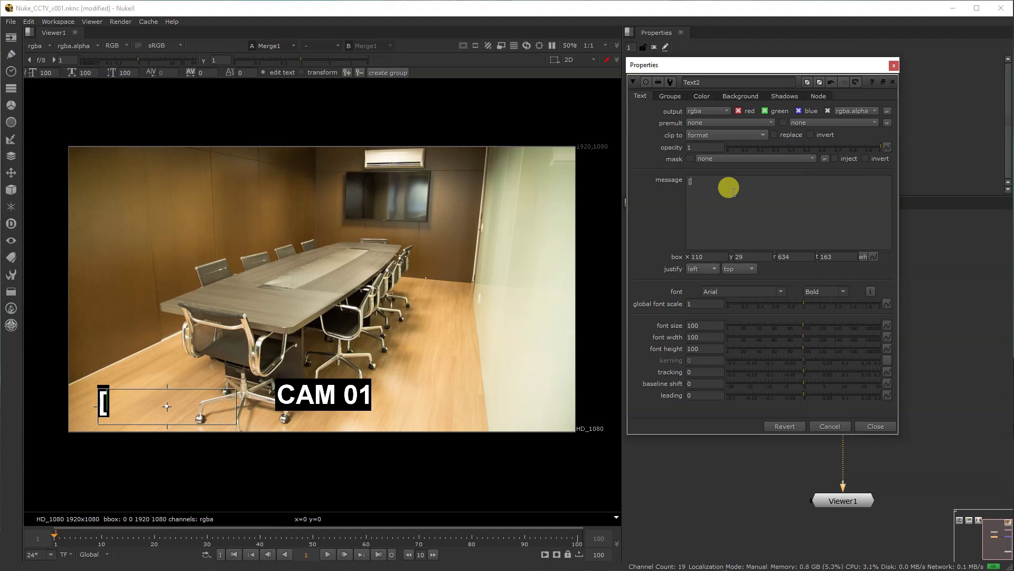
text(DATE)
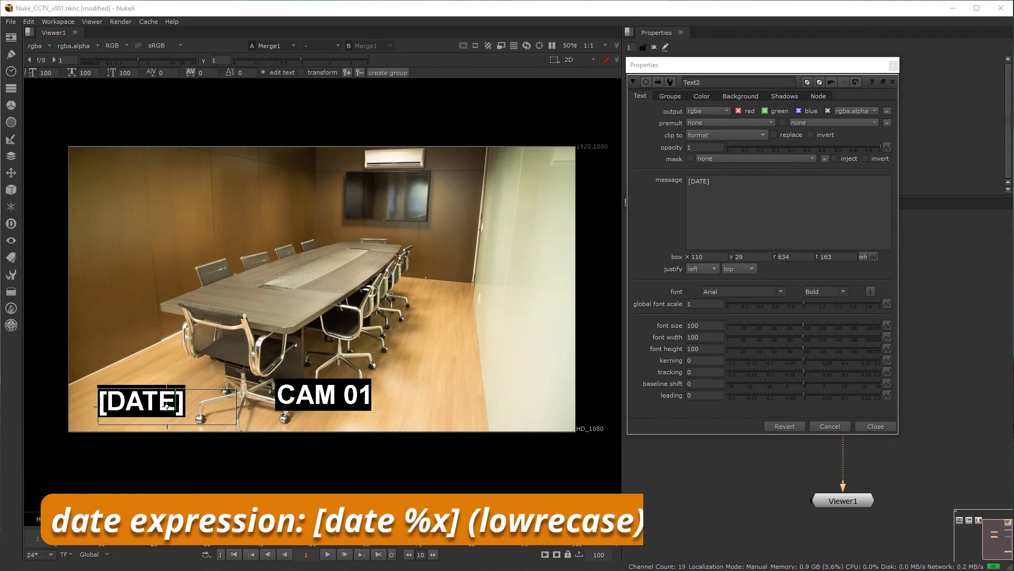
Change the Text2 message's expression to lowercase date inside the square brackets.
click(713, 222)
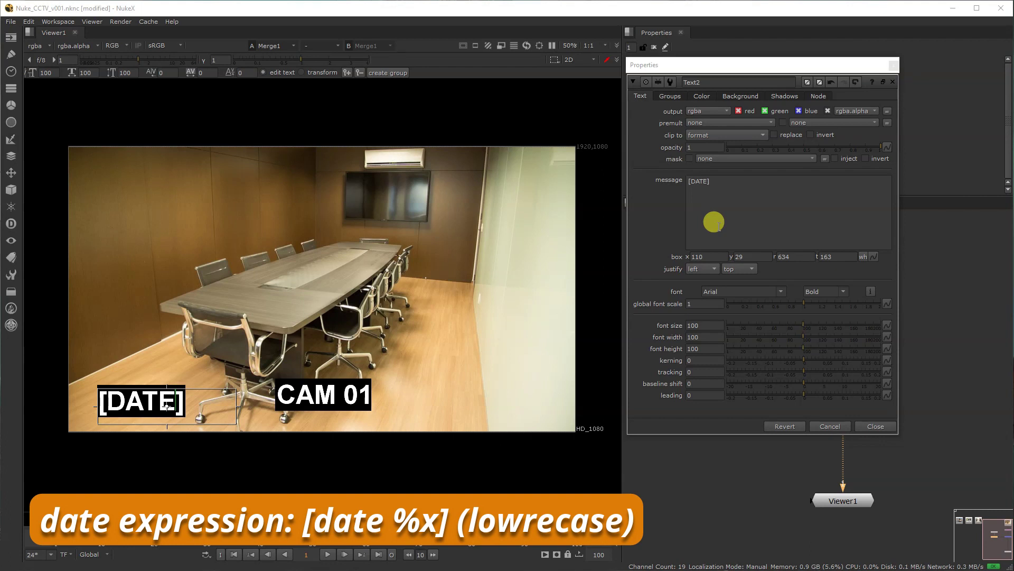
double_click(696, 181)
text(date)
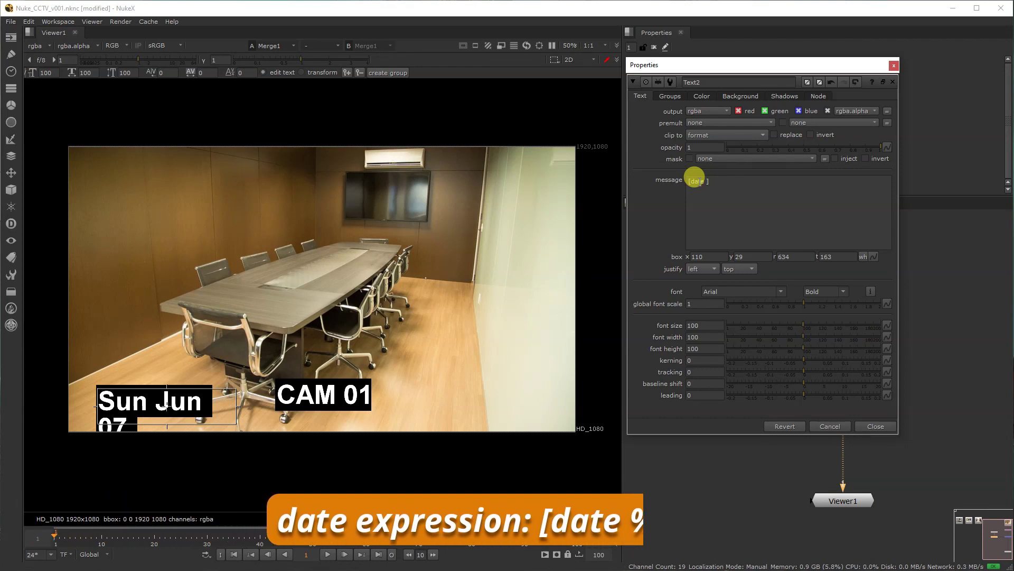
Widen the date label's text box and extend its message to the expression [date %x].
drag(234, 420, 369, 436)
drag(234, 413, 237, 380)
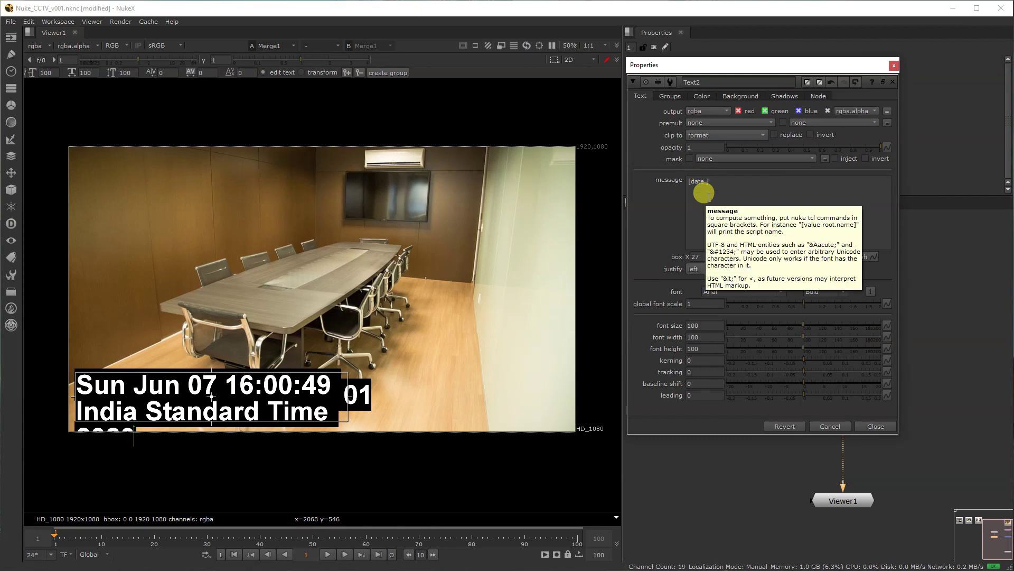
text(%x)
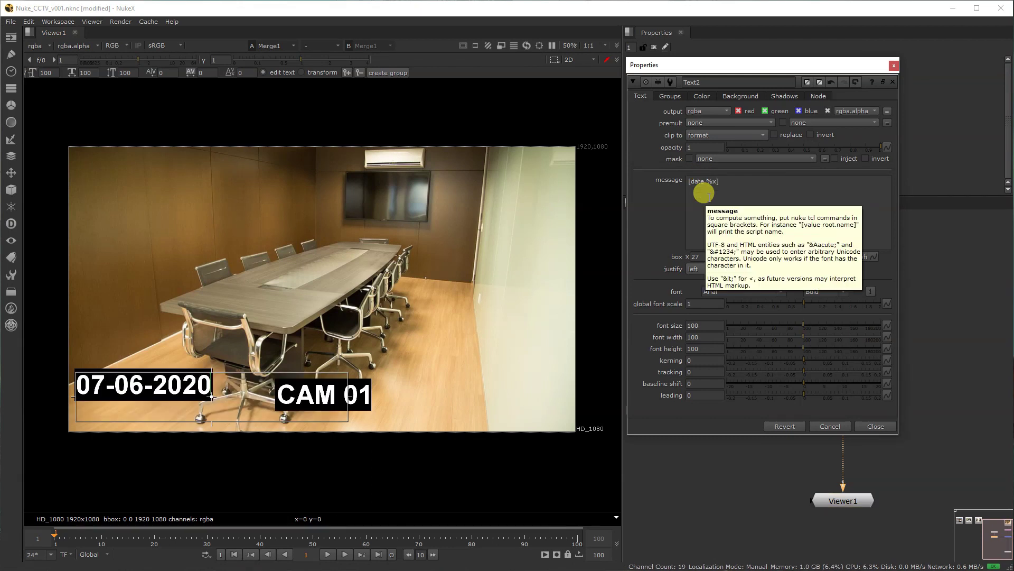
Nudge the date label down and to the right in the image and turn off its background.
drag(212, 396, 221, 407)
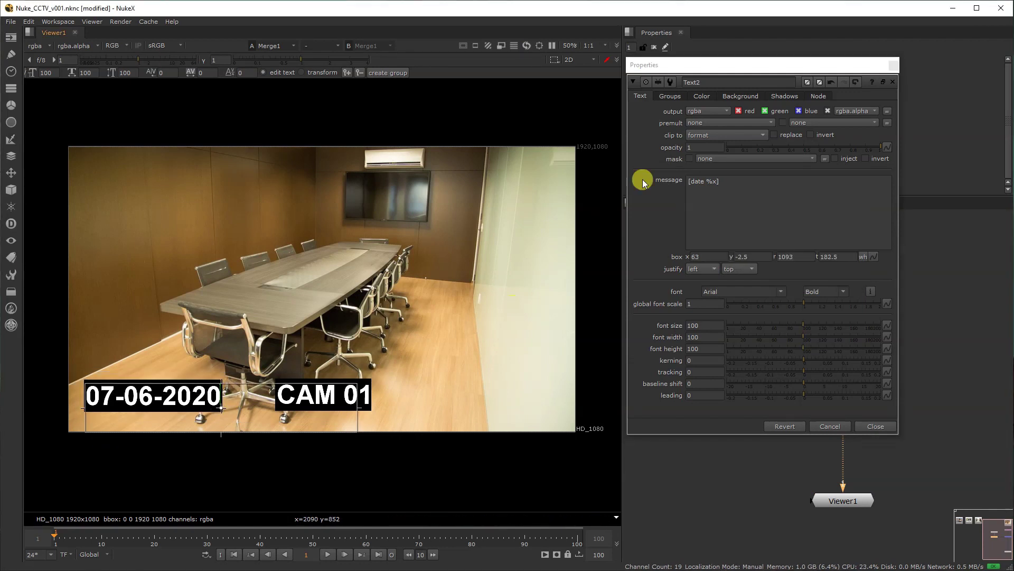
click(739, 95)
click(716, 113)
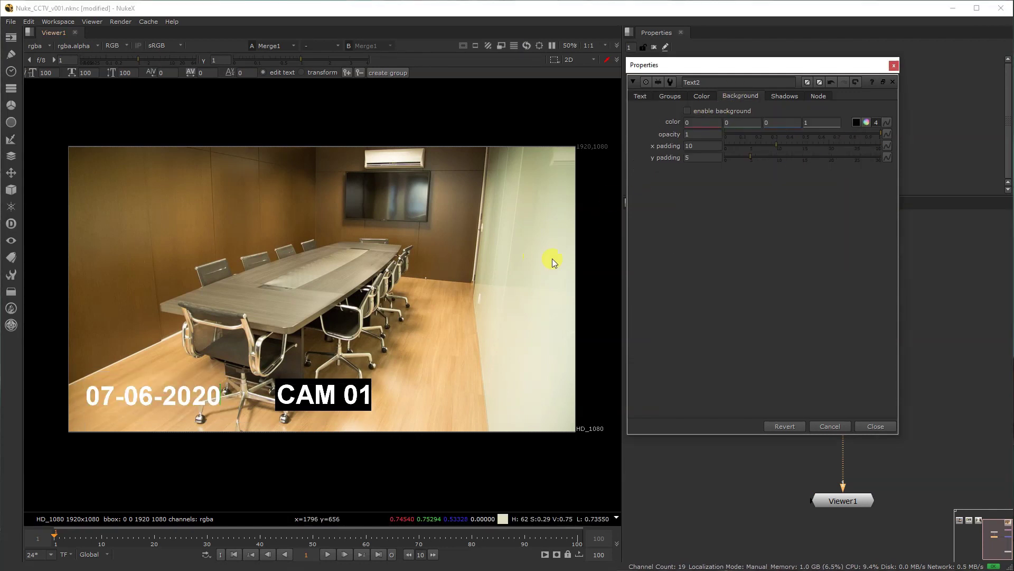
Set the date label's font size to 80 and shift the label slightly down and to the right in the image.
click(641, 97)
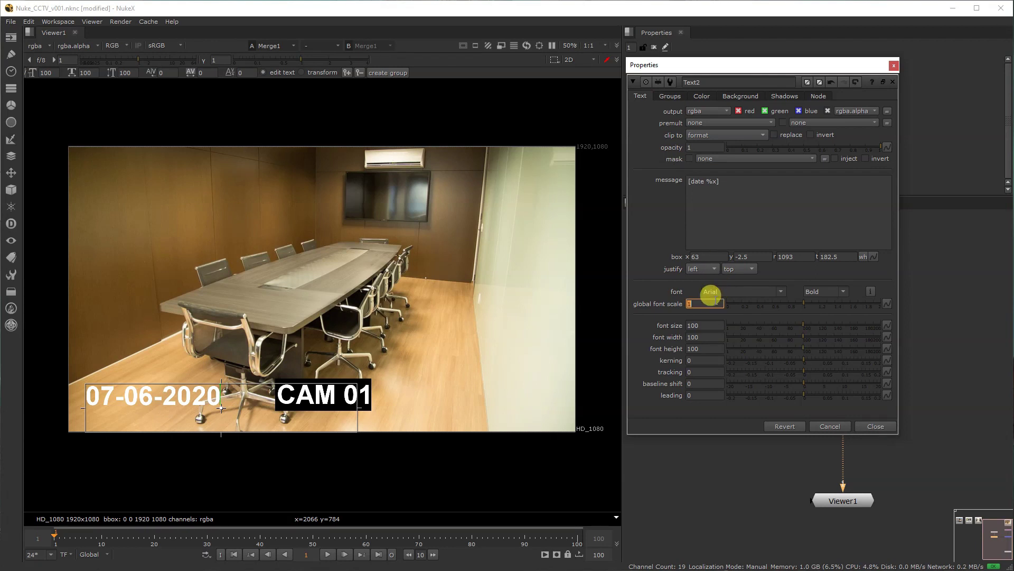
click(773, 210)
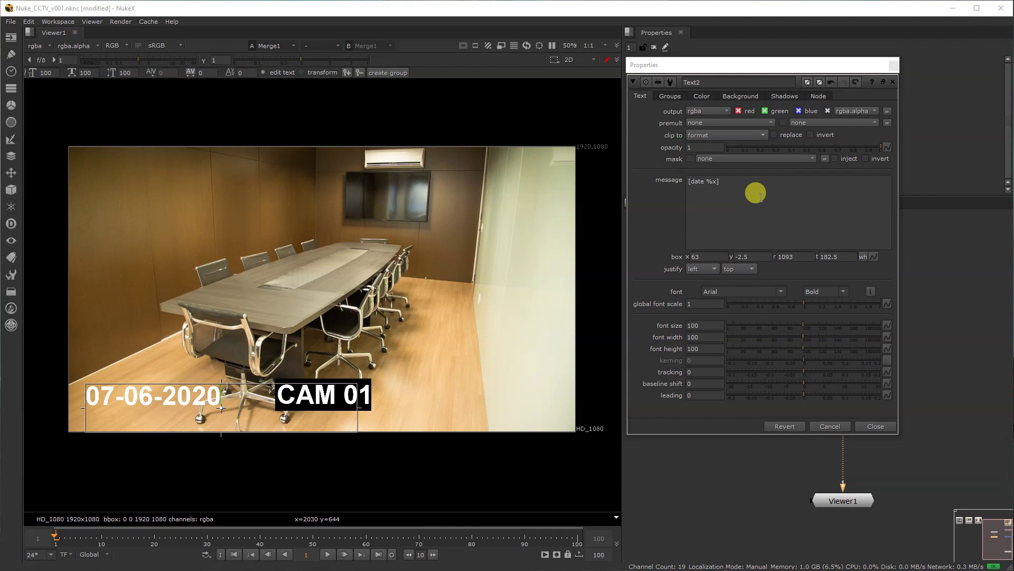
click(710, 325)
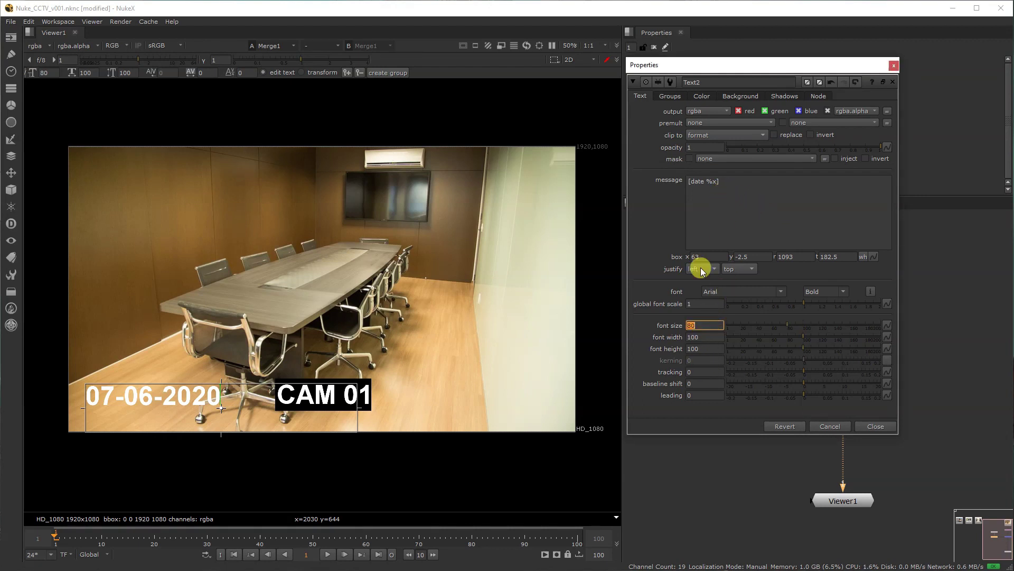
drag(771, 227, 509, 142)
double_click(704, 325)
text(8)
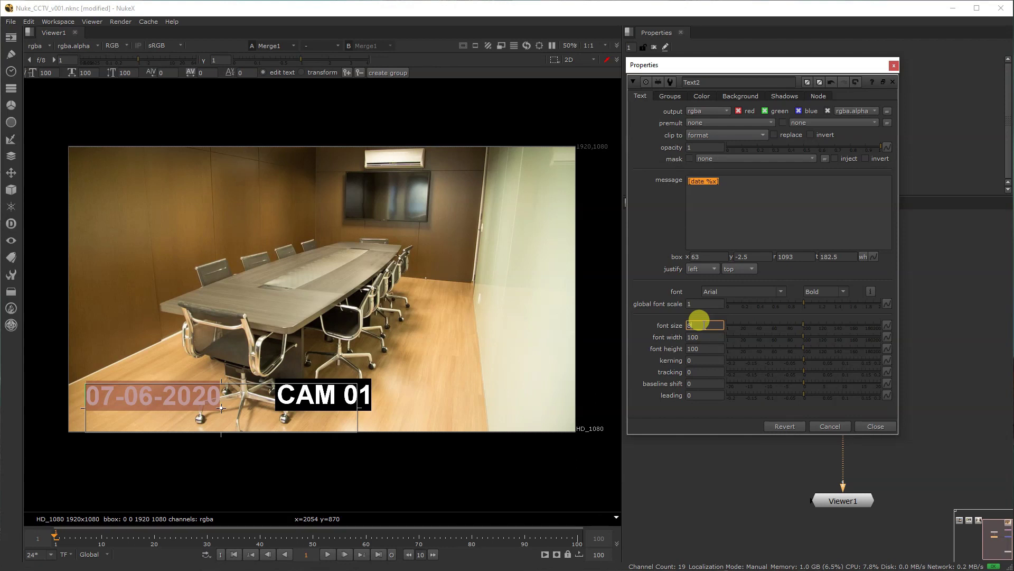
text(0)
key(Return)
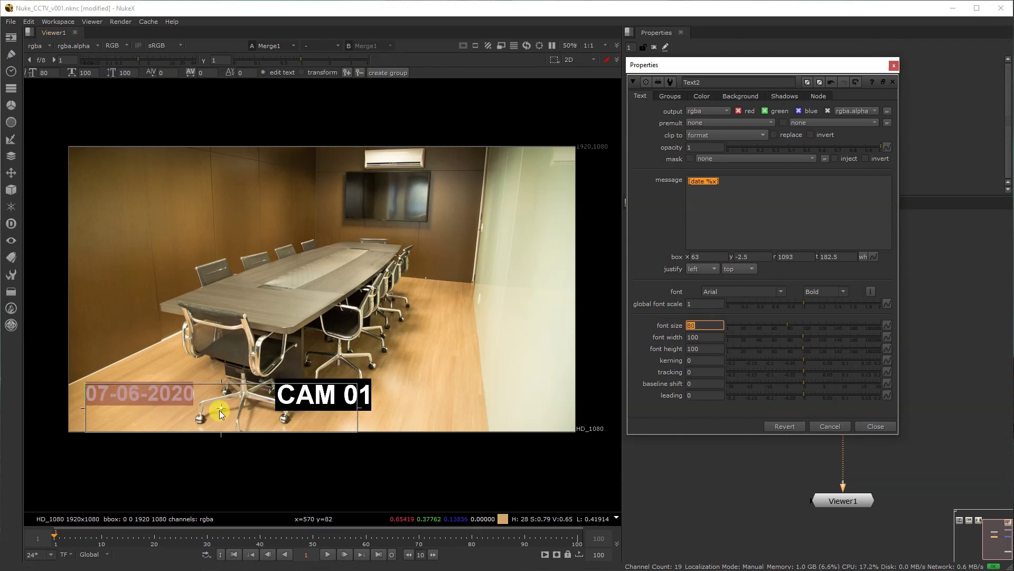
click(221, 412)
click(866, 425)
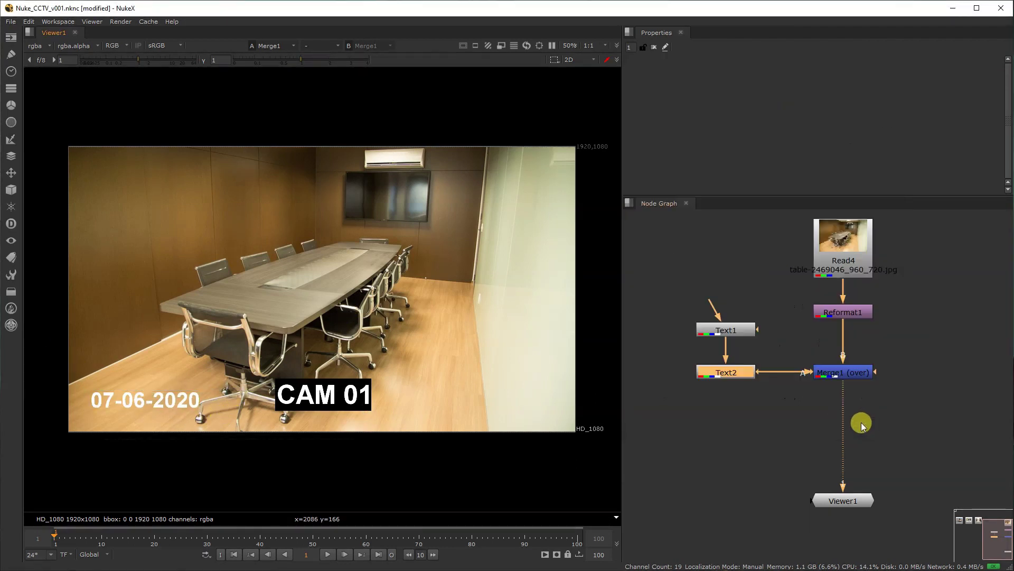
Duplicate the date text node below Text2 and move the copy's label to the image's lower-right corner.
key(ctrl+v)
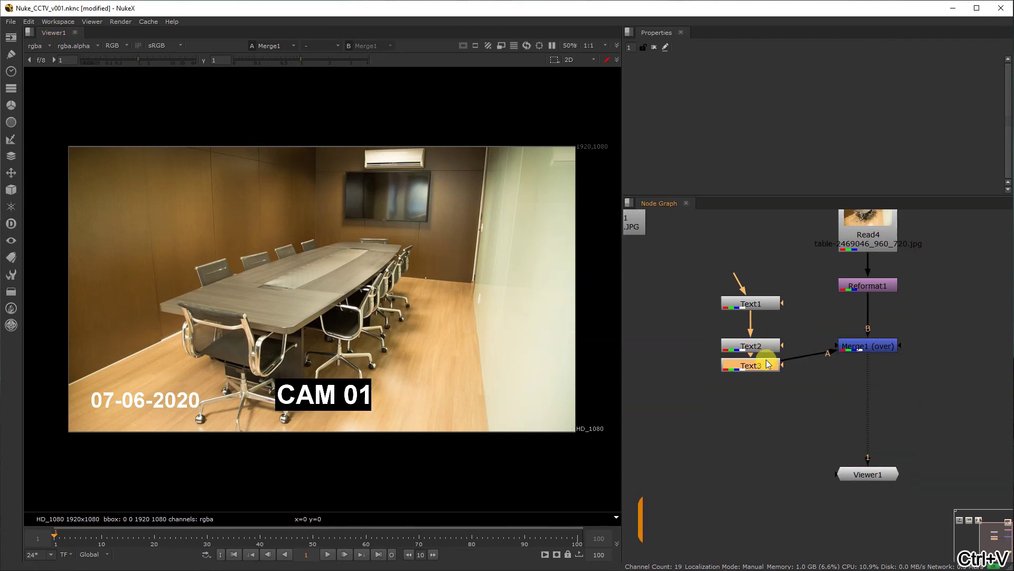
double_click(767, 363)
drag(227, 412, 593, 417)
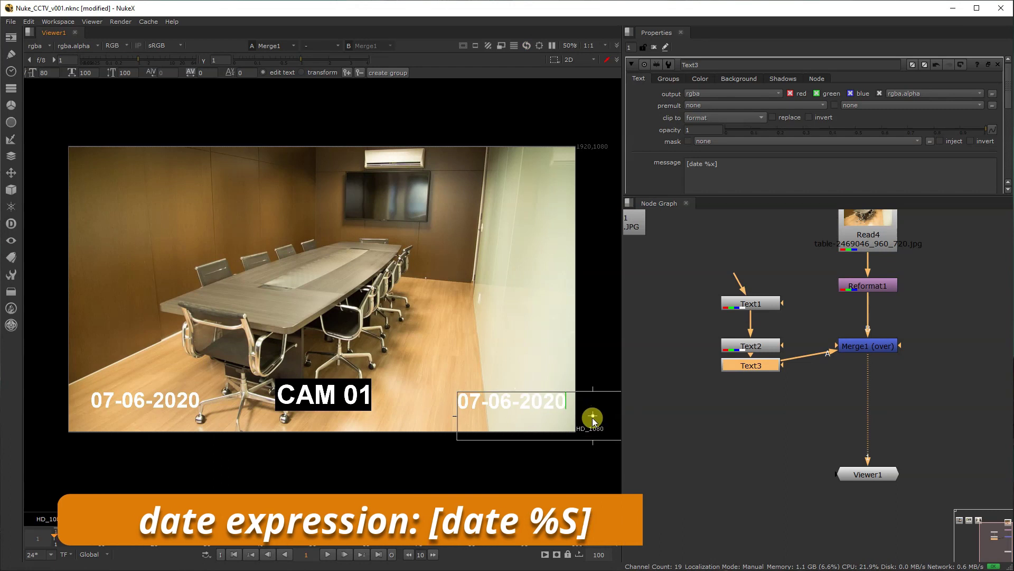
click(988, 64)
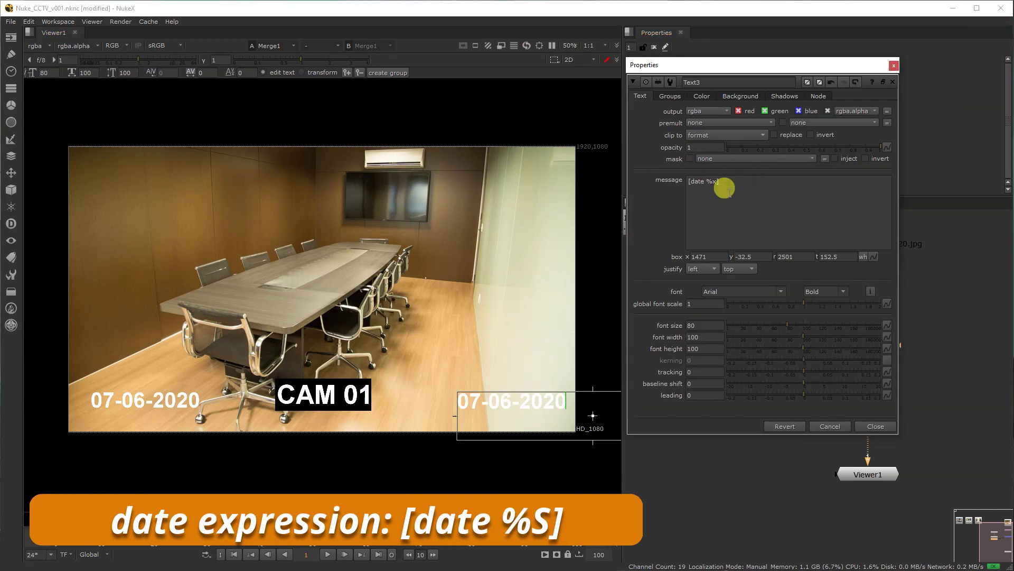
click(716, 182)
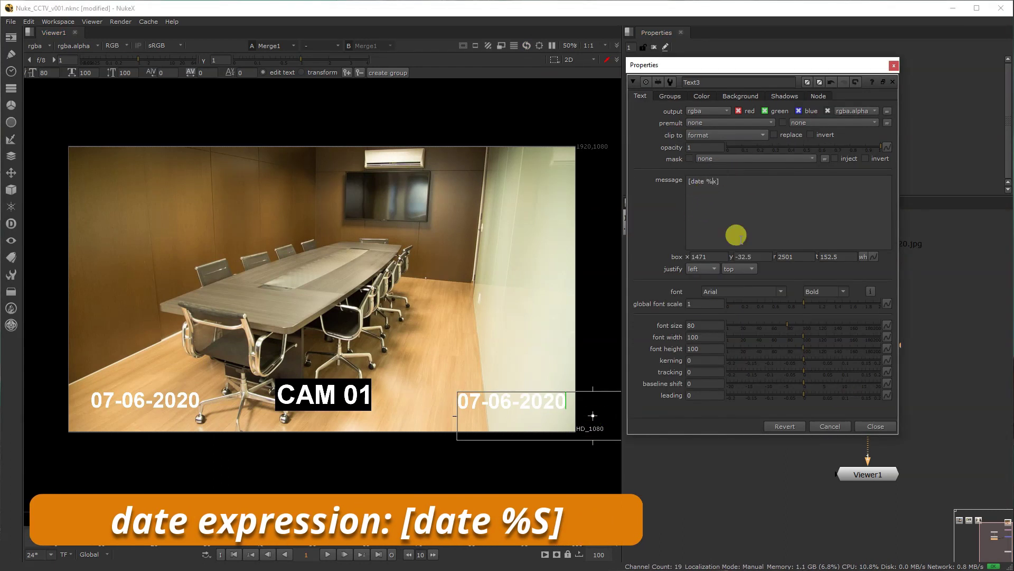
click(866, 425)
double_click(760, 368)
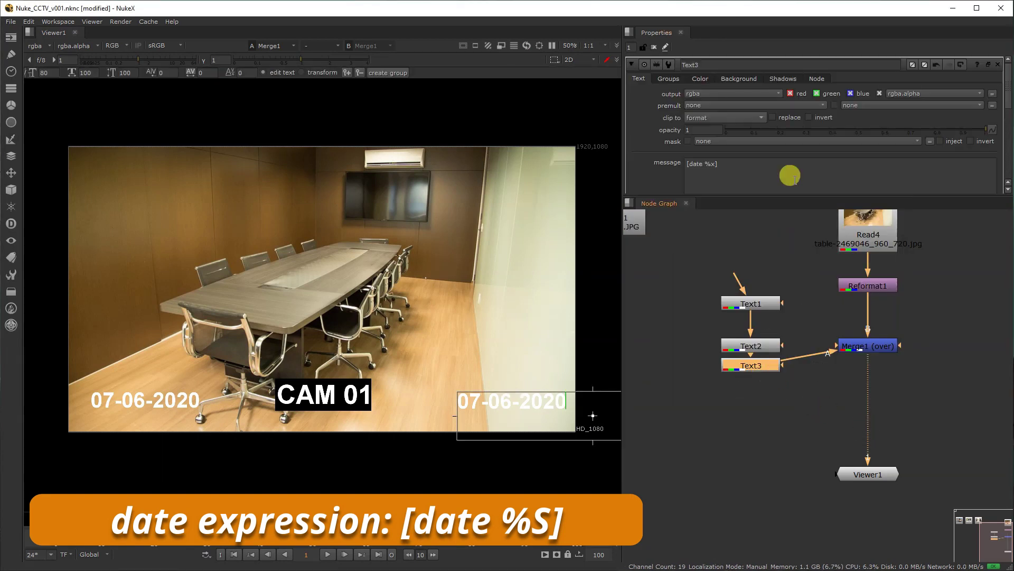
Rename the CAM 01 text node as Cam and the original date text node as Date.
double_click(767, 303)
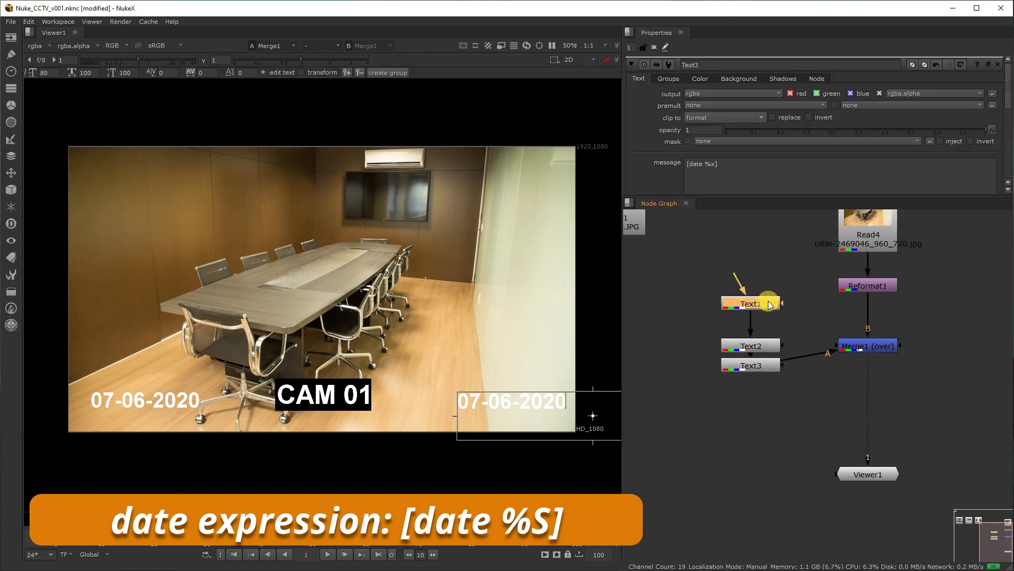
double_click(723, 62)
text(Can)
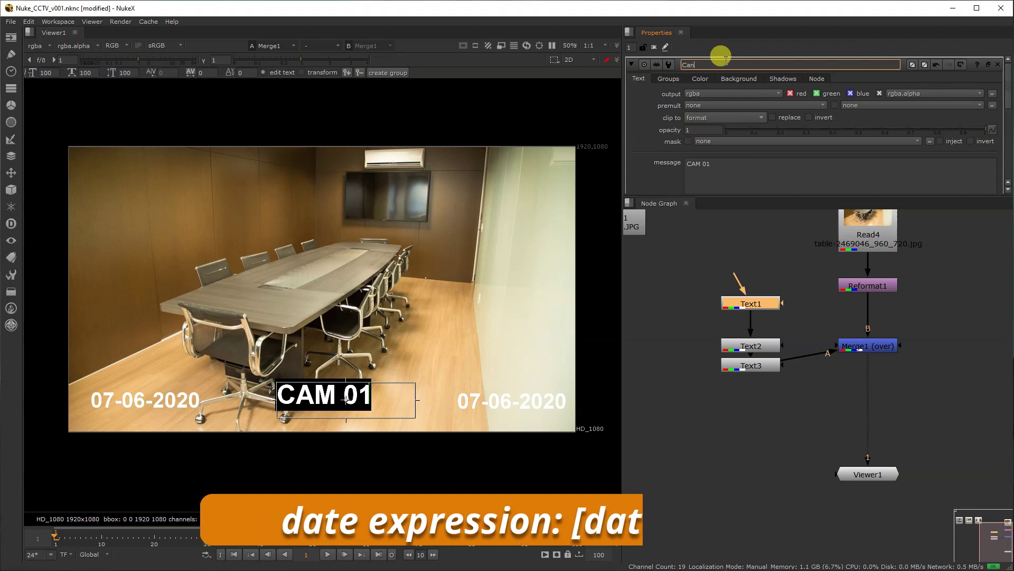
drag(756, 349, 756, 339)
double_click(757, 338)
double_click(722, 62)
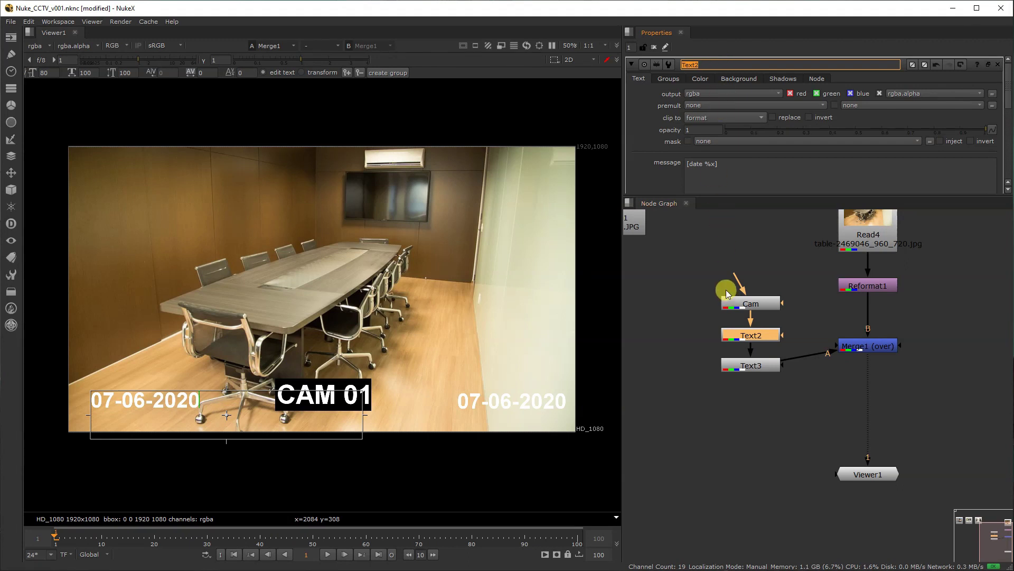
Change the Text3 message to the seconds expression [date %S] in a floating properties window.
click(752, 367)
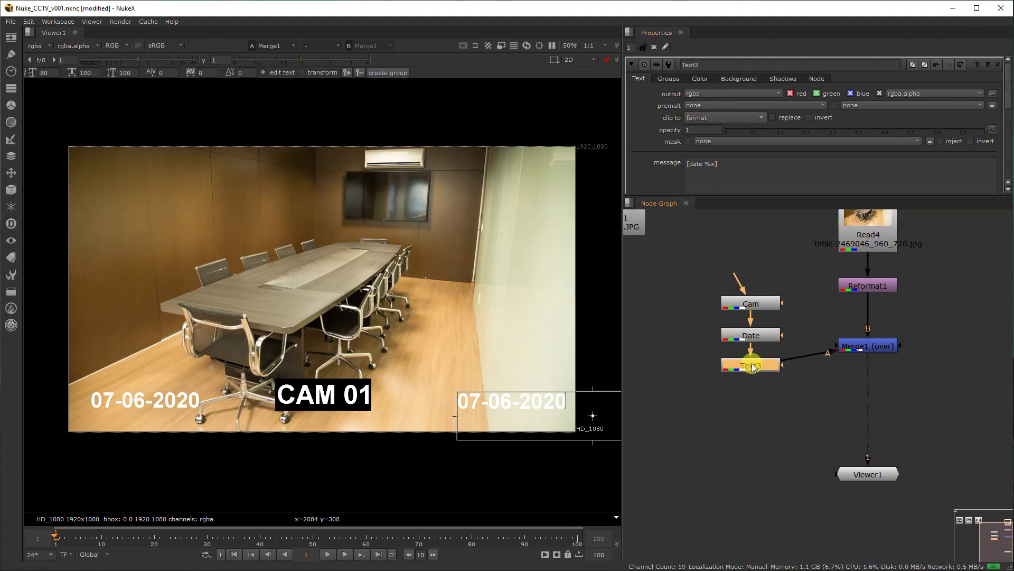
click(986, 64)
text(s)
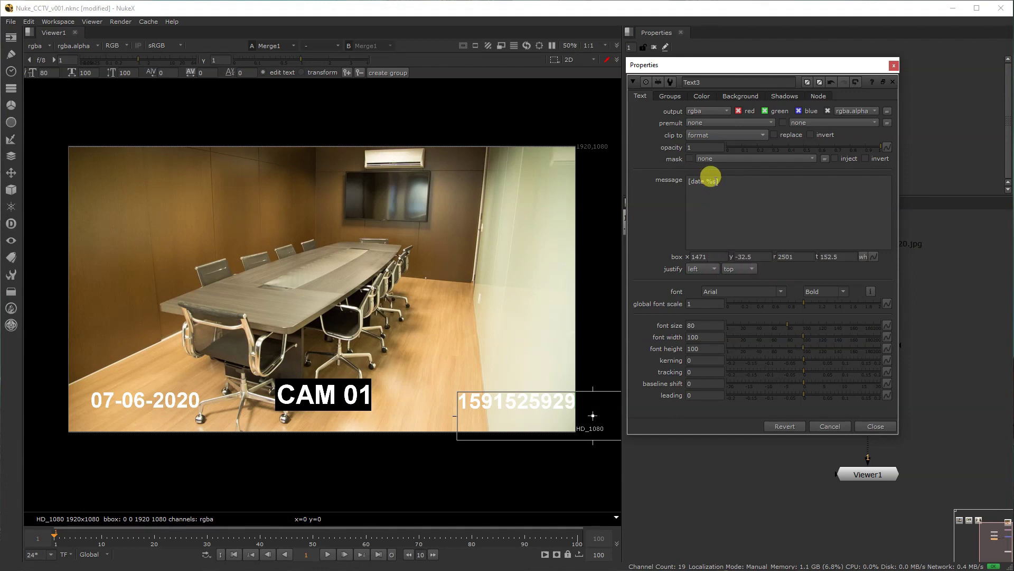
text(S)
click(886, 425)
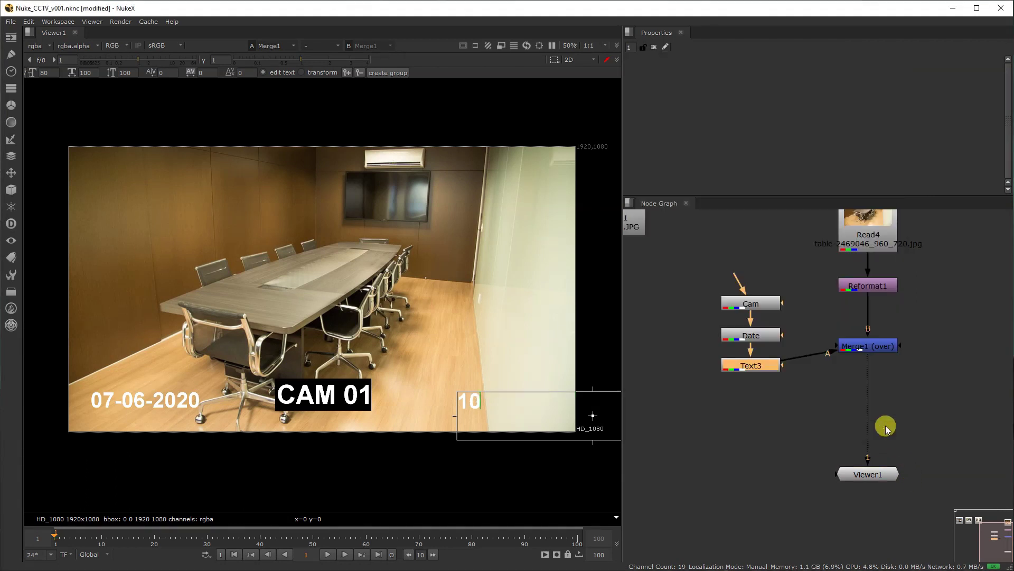
Shift the seconds label further right and slightly down toward the image's lower-right corner.
double_click(768, 373)
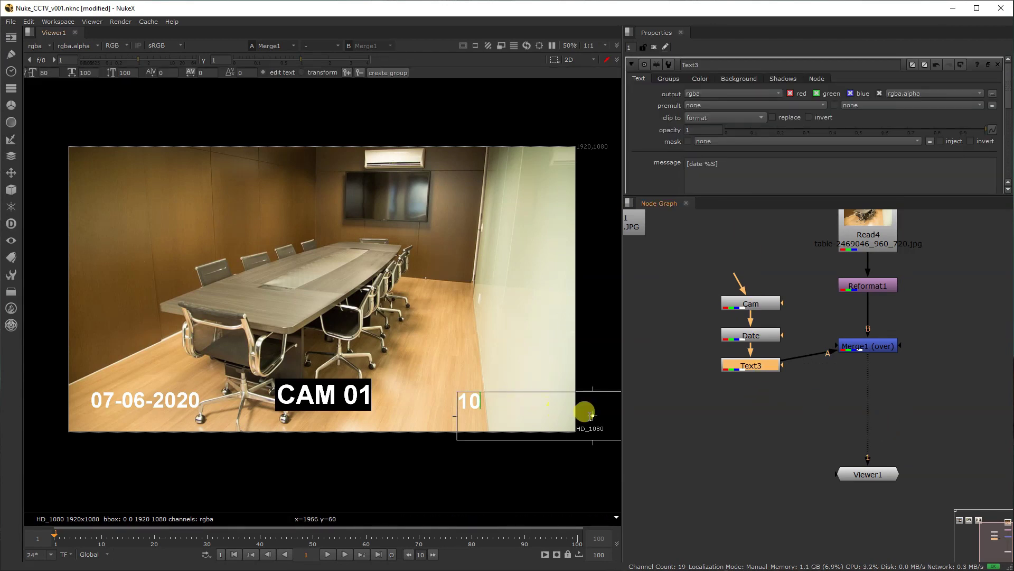
drag(593, 417, 617, 421)
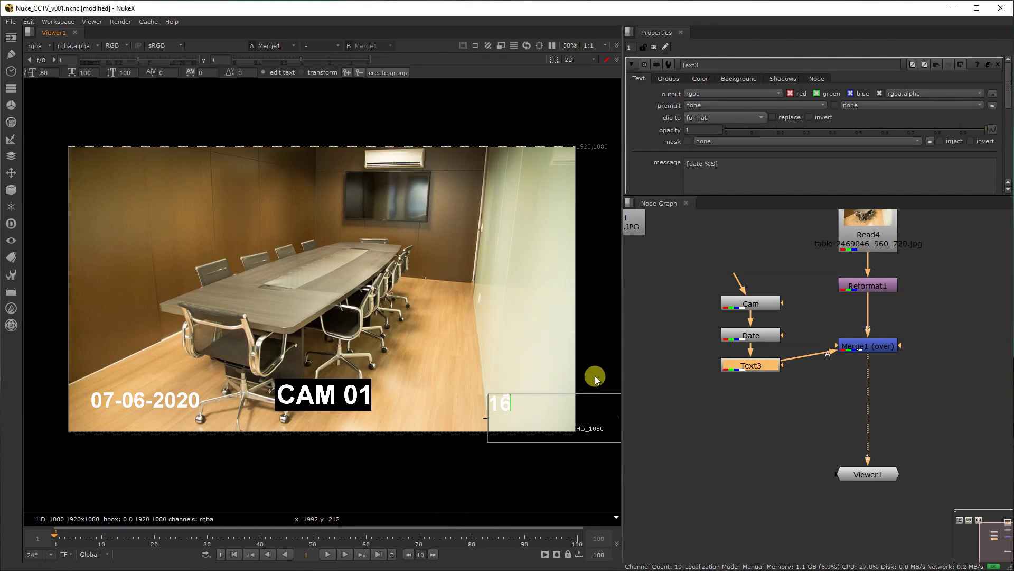
middle_drag(568, 371, 527, 362)
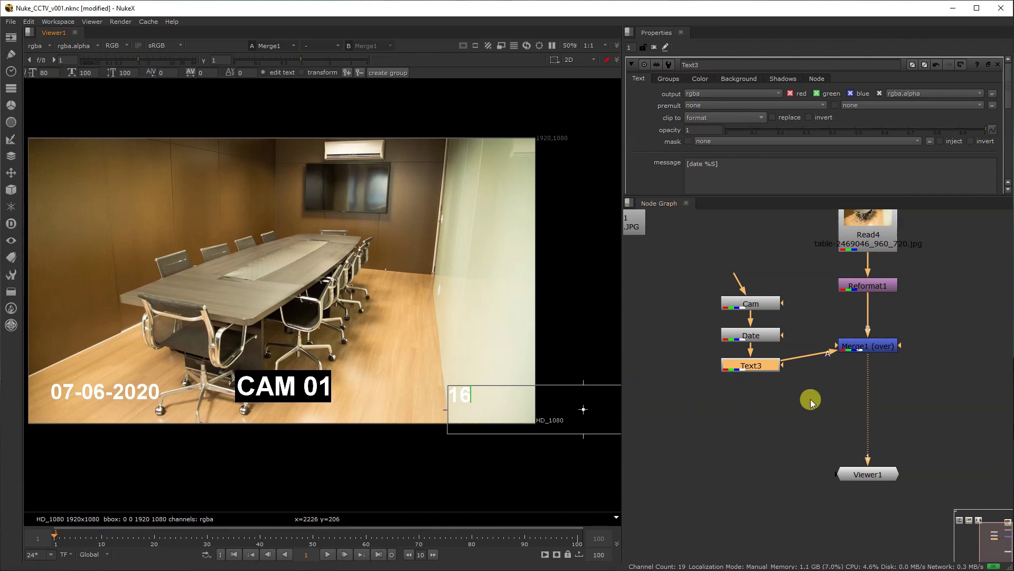
Duplicate the Text3 seconds node and move the copy's label up to the image's upper-right corner.
key(ctrl+c)
key(ctrl+v)
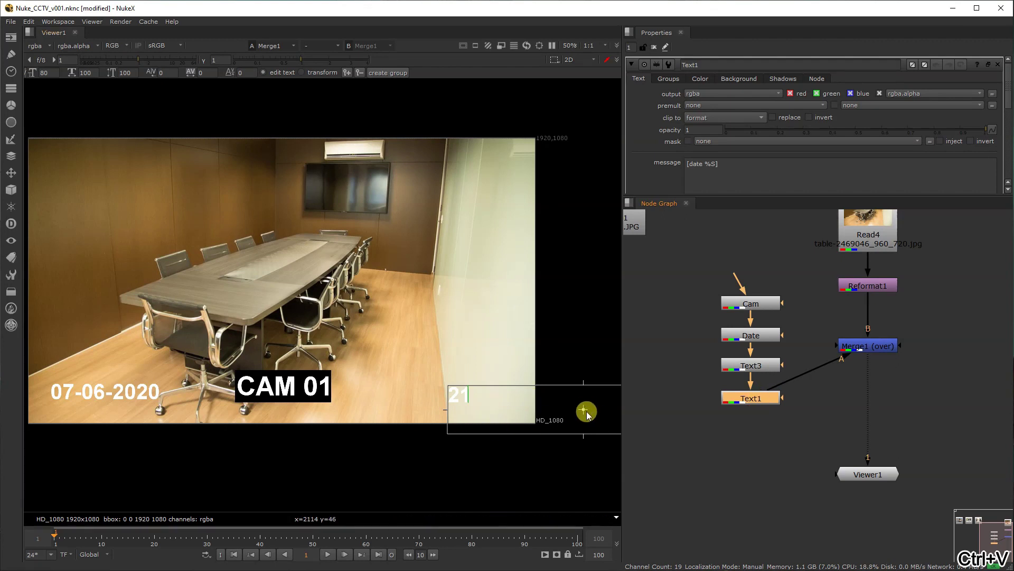
drag(583, 409, 576, 168)
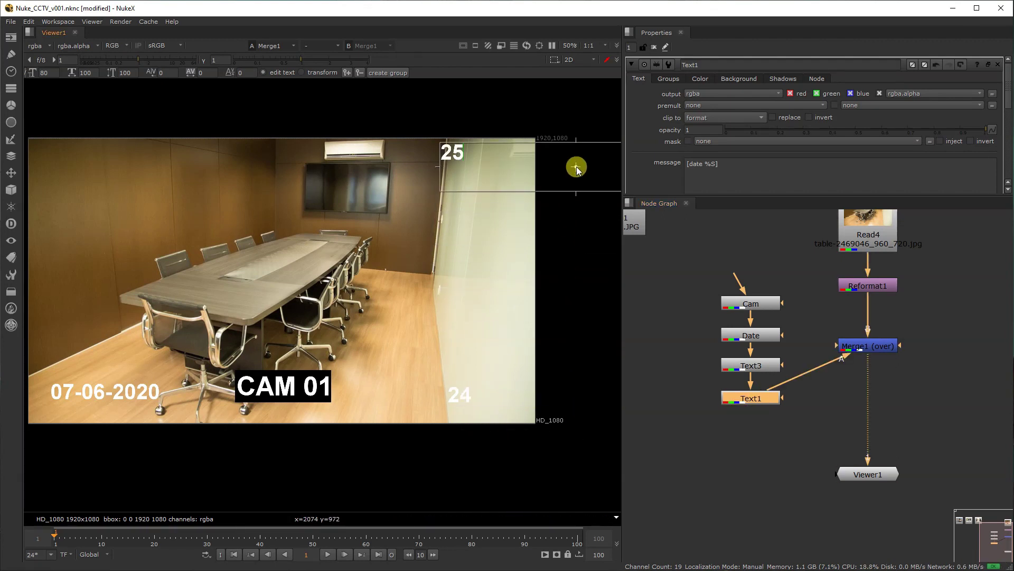
Change the duplicated upper-right label's message to the time expression [date %X].
click(677, 364)
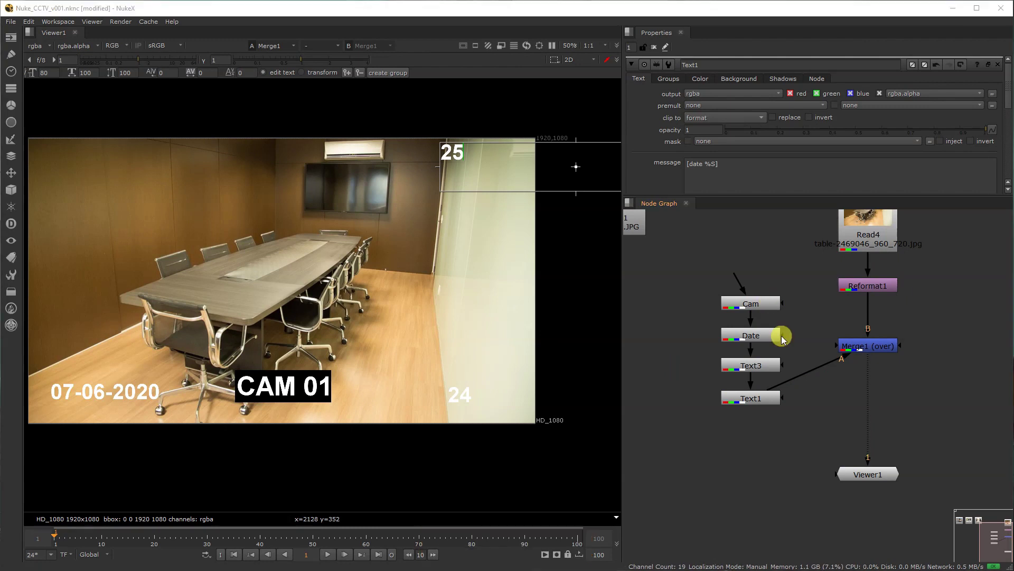
middle_drag(785, 413, 749, 393)
click(733, 379)
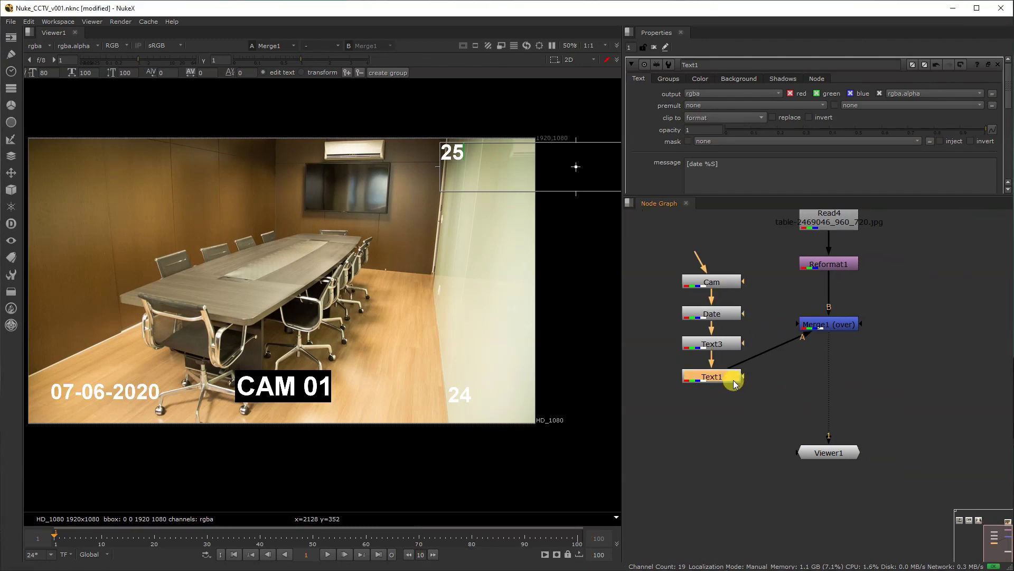
click(737, 164)
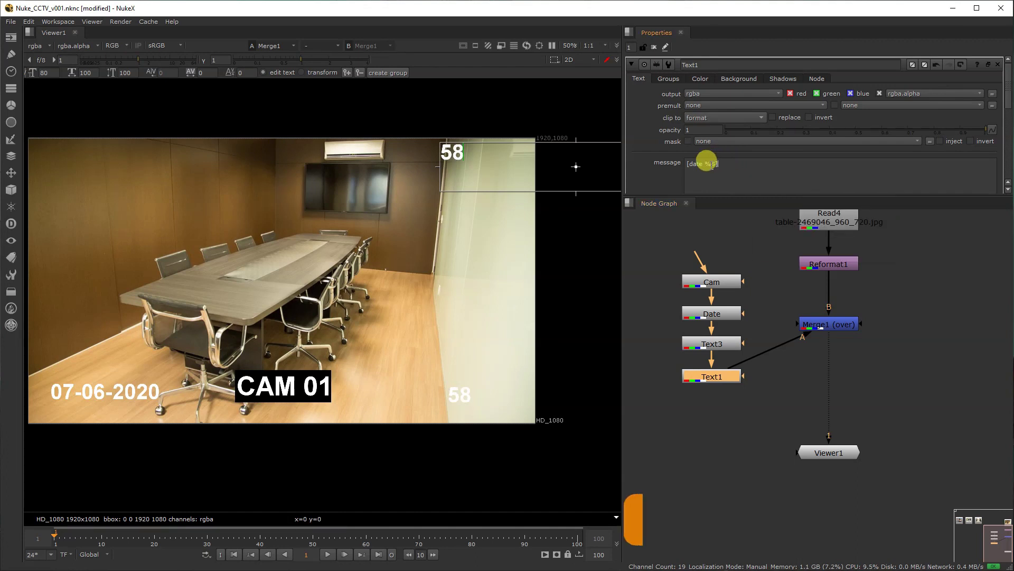
drag(712, 165, 716, 165)
text(X)
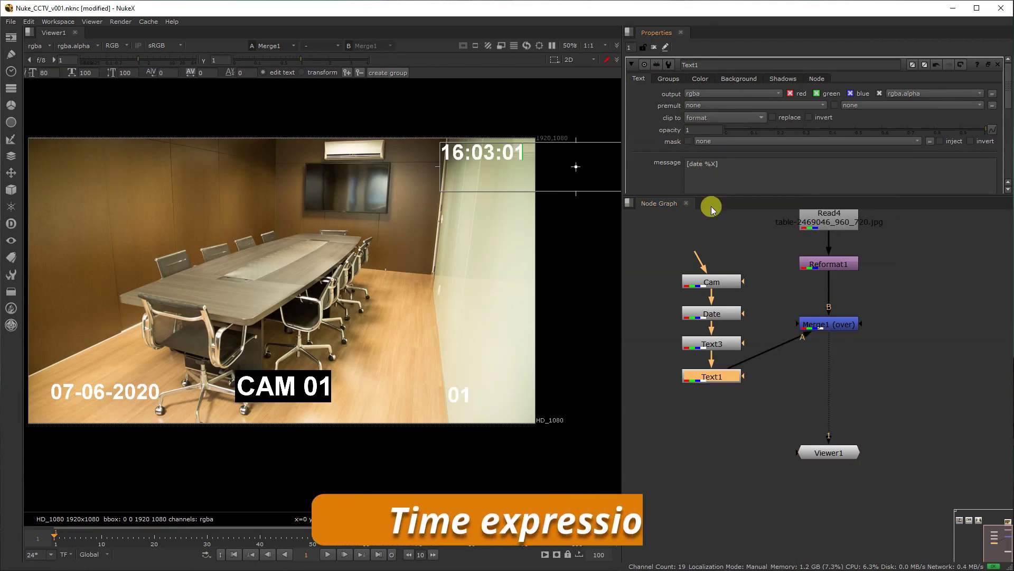
Move the time label inward from the upper-right corner and view only the text overlays from Text1 in the viewer.
drag(576, 168, 554, 188)
click(765, 357)
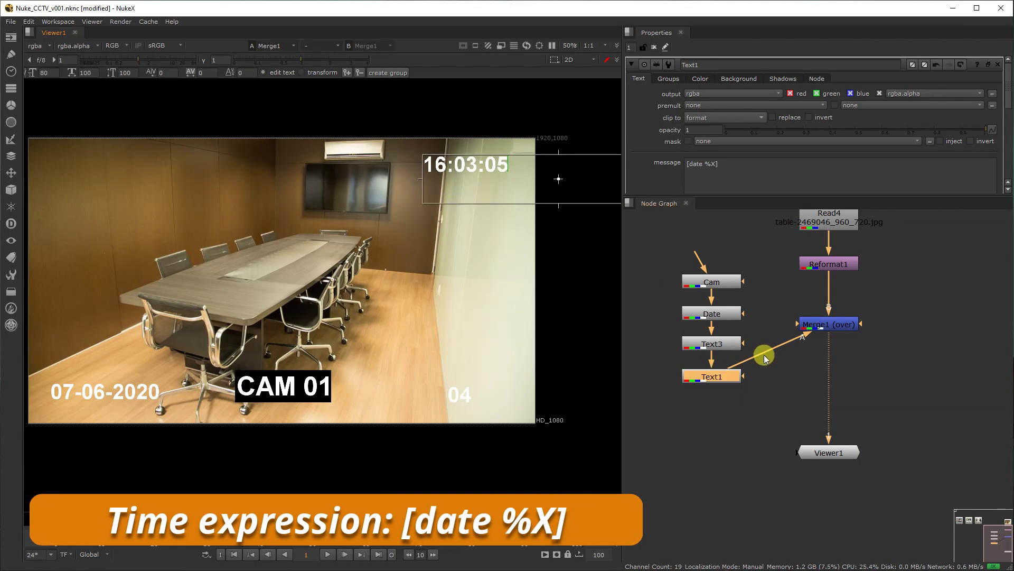
key(1)
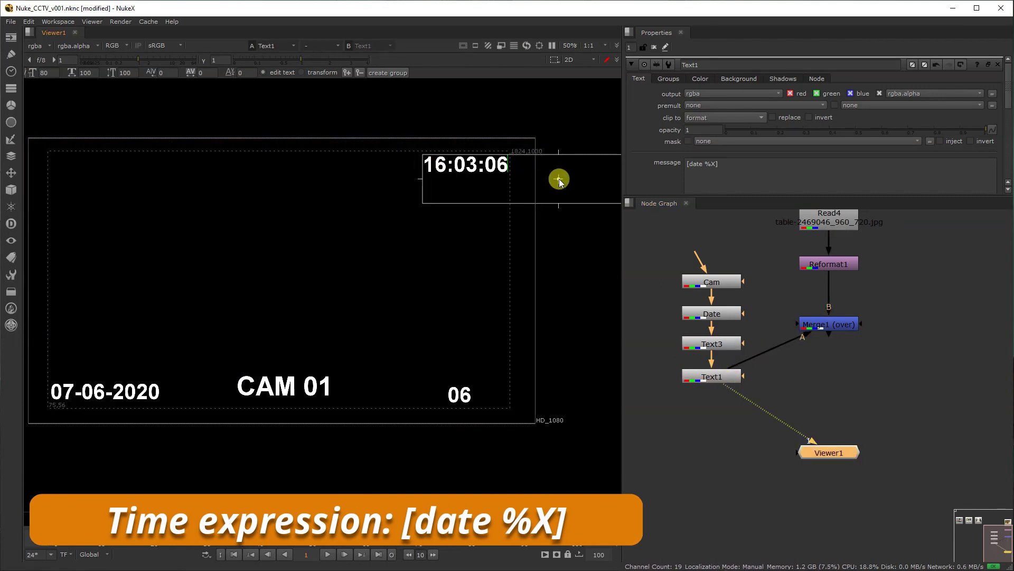
drag(558, 178, 554, 183)
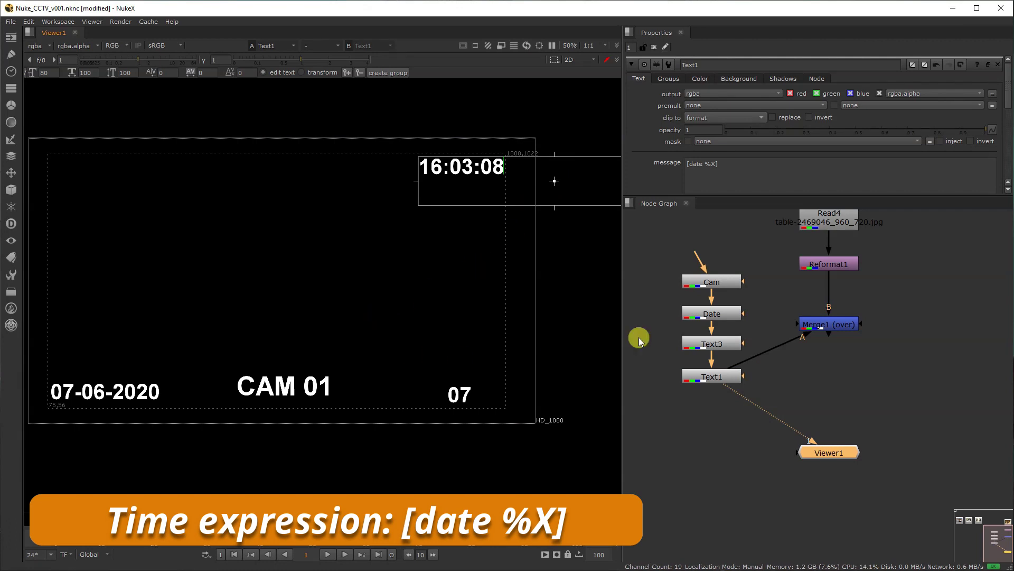
Duplicate the Text1 time node and move the copy's label to the image's upper-left corner.
middle_drag(681, 394, 695, 368)
click(740, 357)
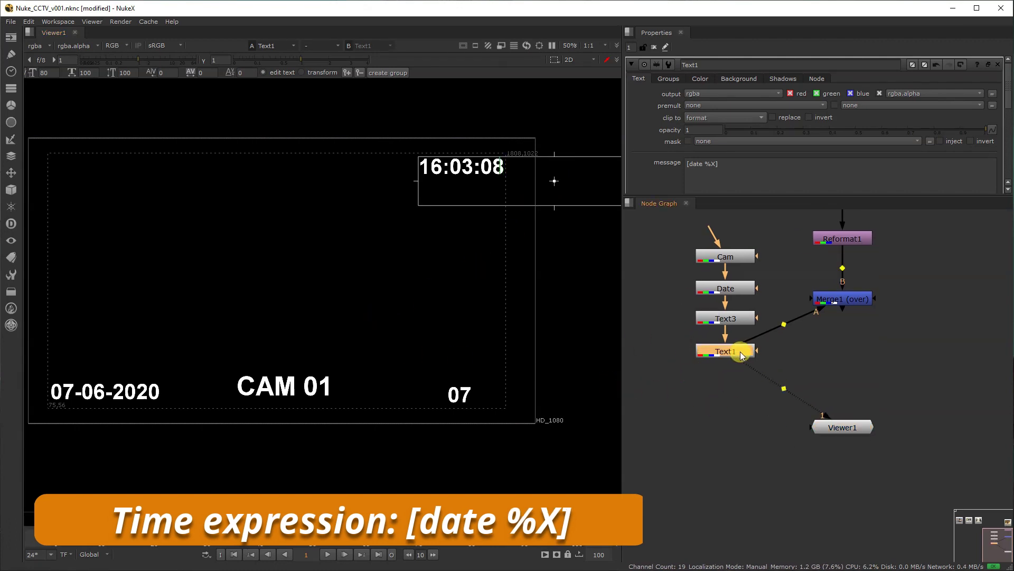
key(ctrl+c)
key(ctrl+v)
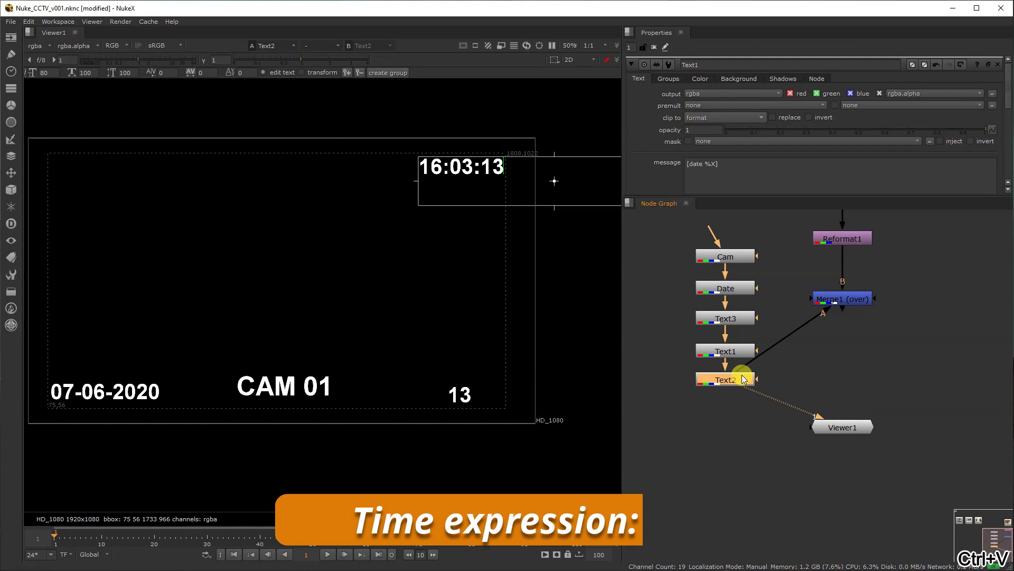
drag(555, 181, 205, 184)
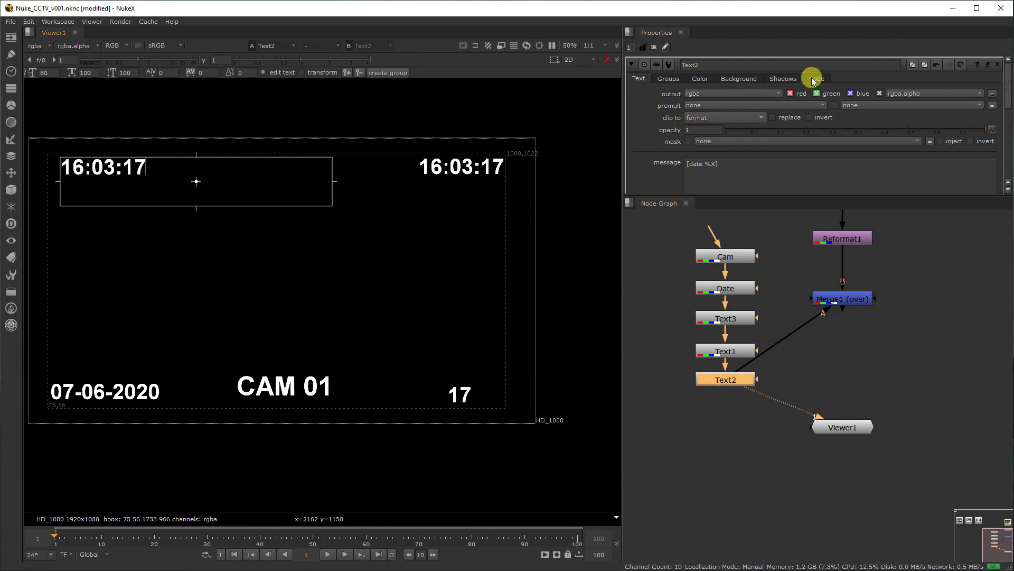
Replace the upper-left label's message with REC.
triple_click(753, 161)
text(RE)
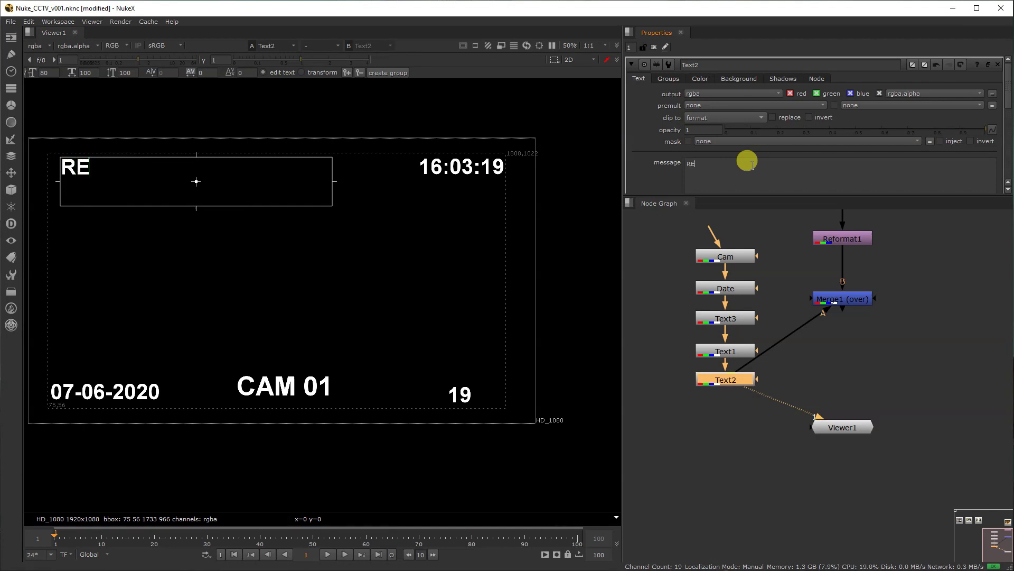
text(D)
key(BackSpace)
text(C)
Colour the REC label red and nudge it slightly to the right.
click(700, 78)
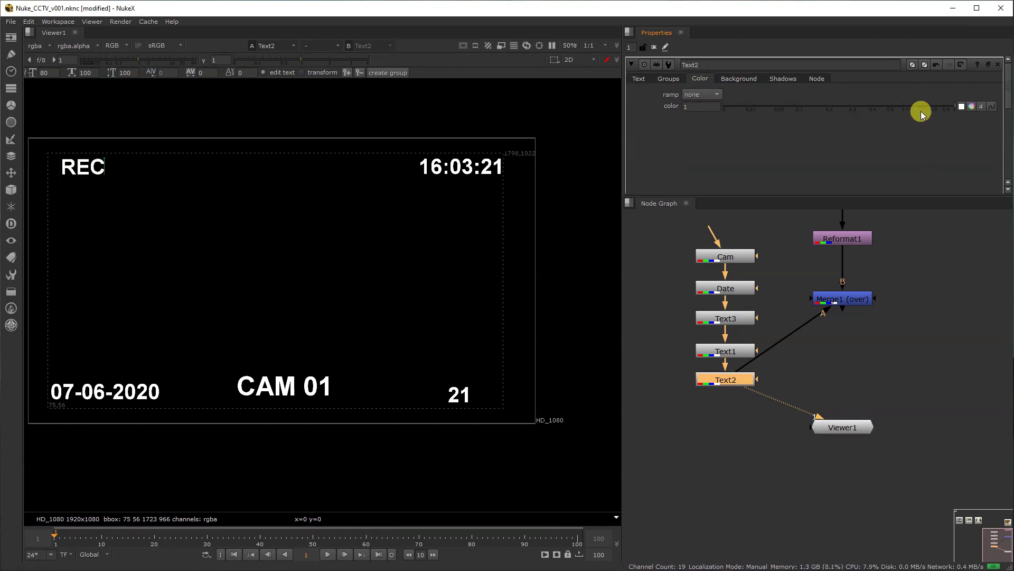
click(973, 106)
click(664, 153)
drag(775, 143, 110, 161)
click(639, 78)
drag(197, 178, 207, 181)
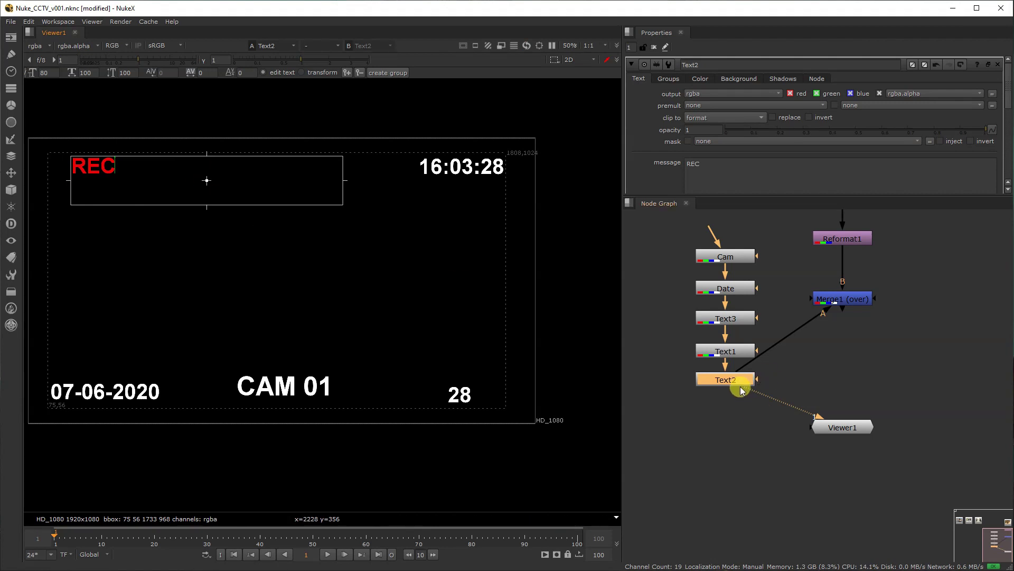
Add a Roto node after Text2 with rgba output and draw a small circle just left of the REC label.
key(o)
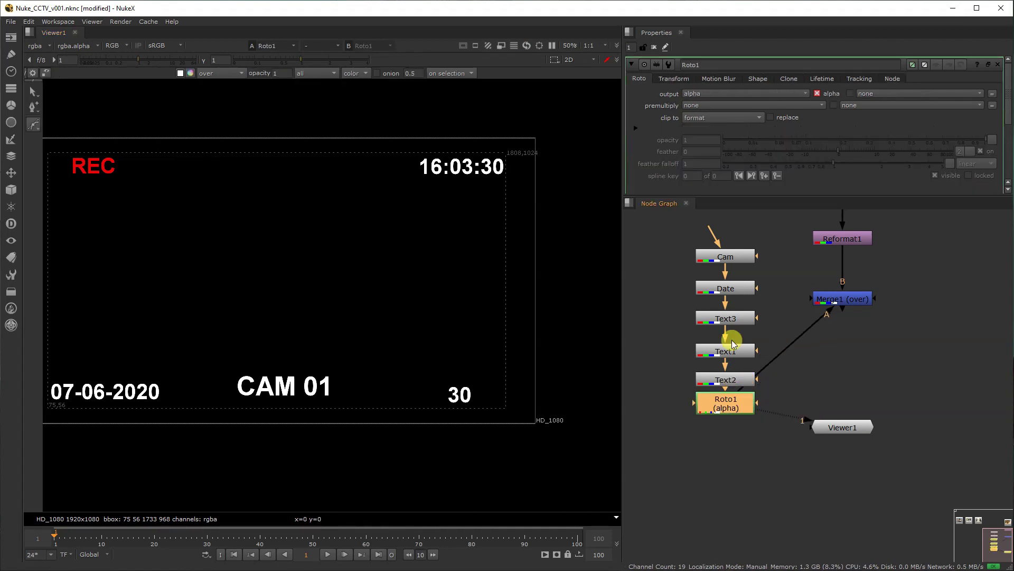
click(711, 94)
click(706, 129)
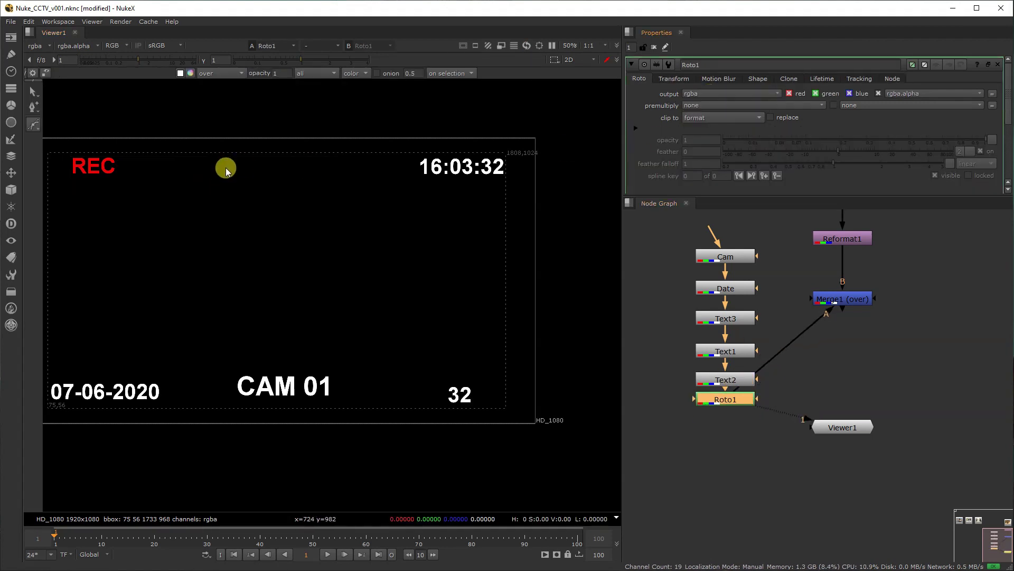
click(28, 112)
click(50, 157)
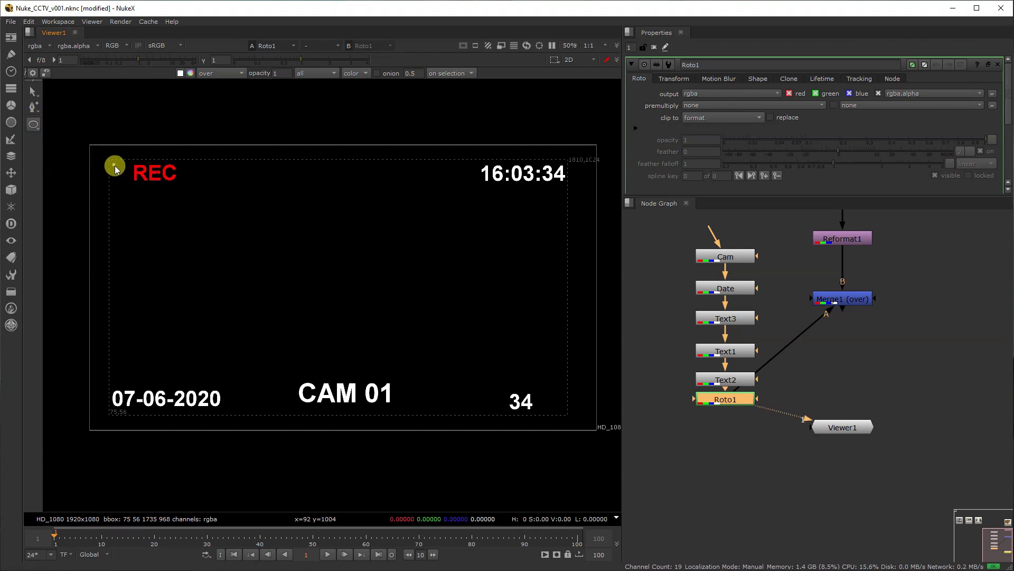
drag(130, 180, 127, 185)
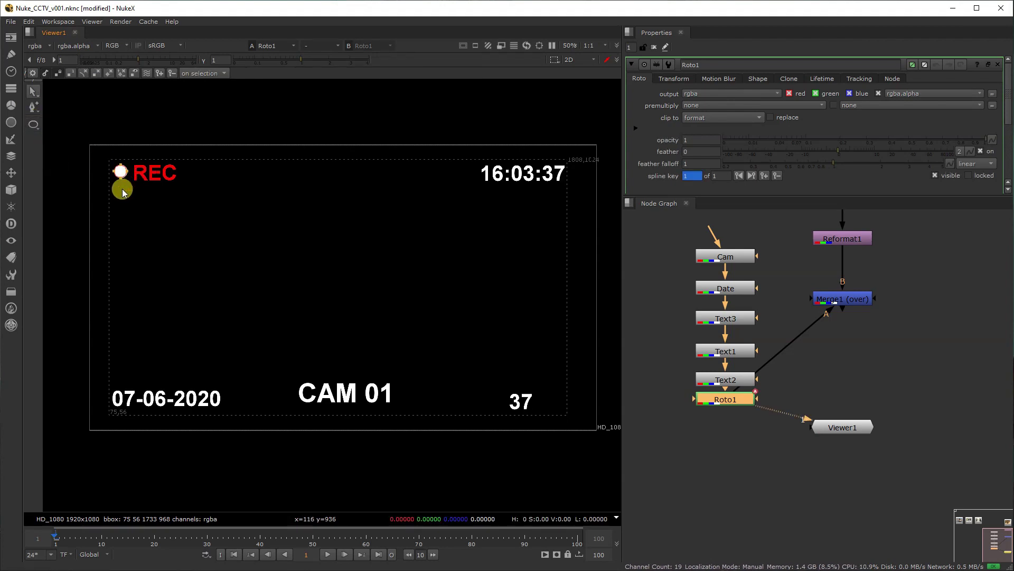
Colour the roto circle red by setting its green and blue values to 0.
click(765, 78)
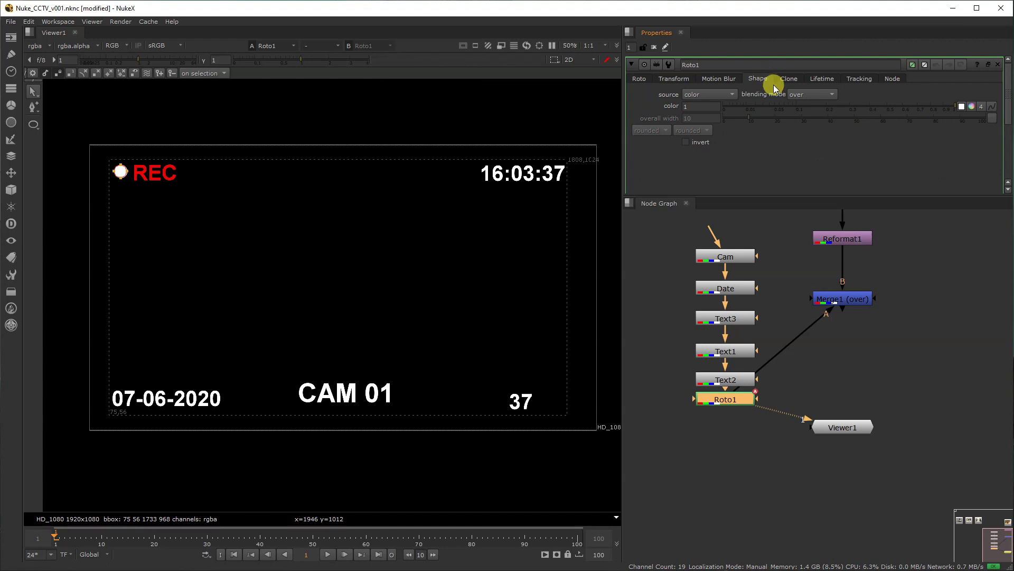
click(981, 106)
drag(741, 104, 687, 99)
text(00)
click(775, 273)
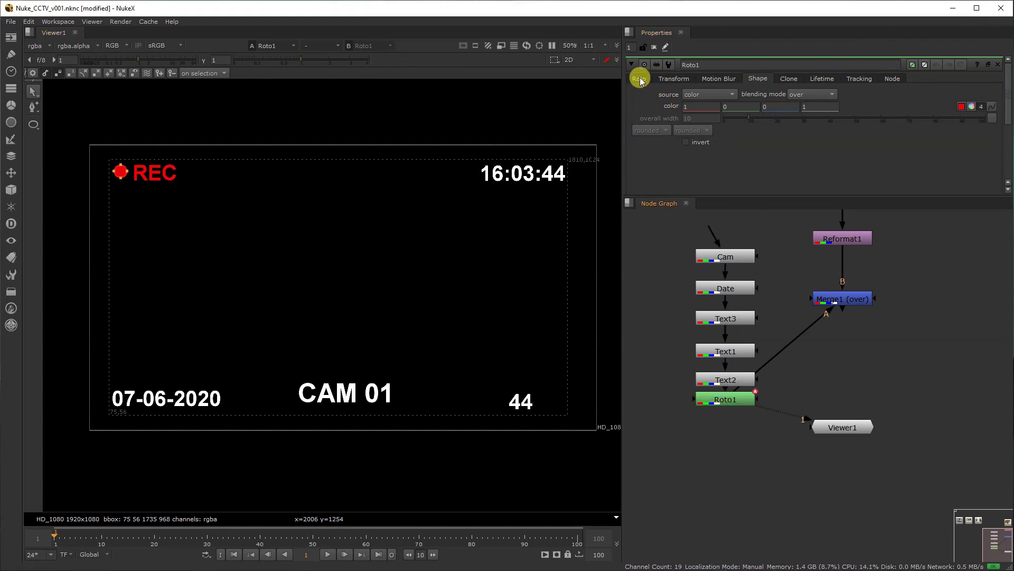
Drive the roto circle's opacity with the expression clamp(sin(frame)/20).
click(639, 79)
right_click(694, 142)
click(718, 192)
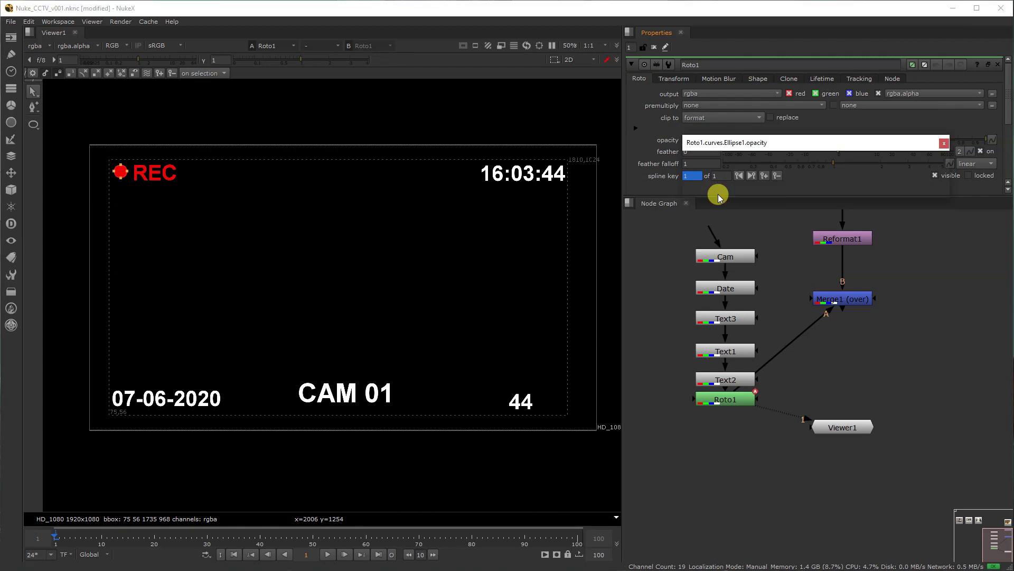
drag(735, 144, 293, 251)
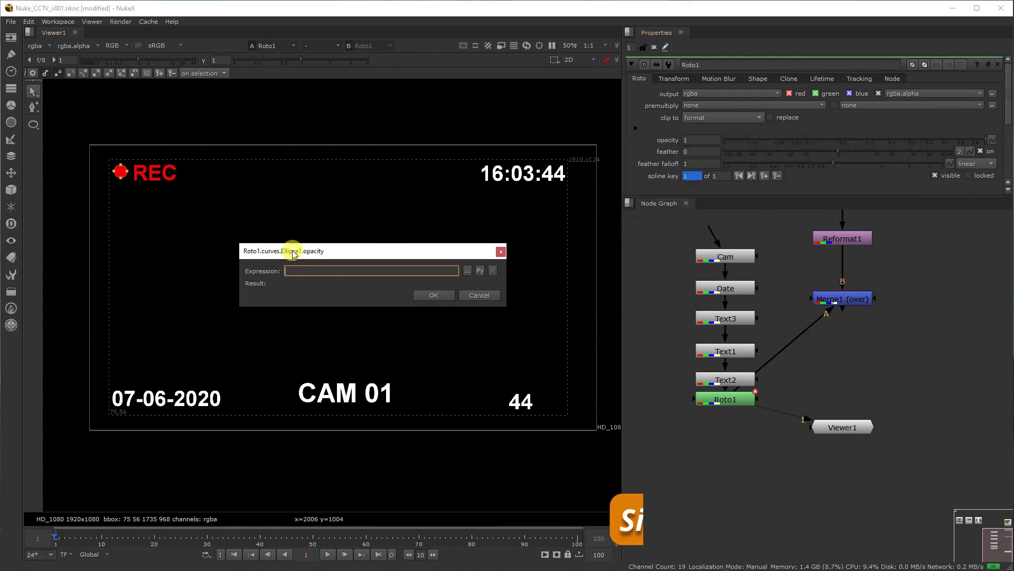
text(c)
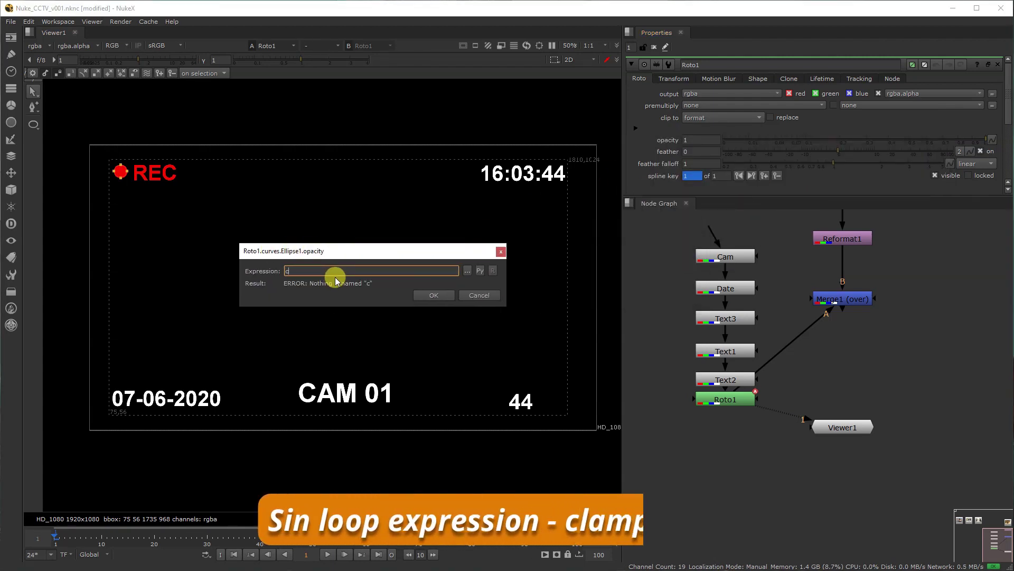
text(lamp(sin(fra)
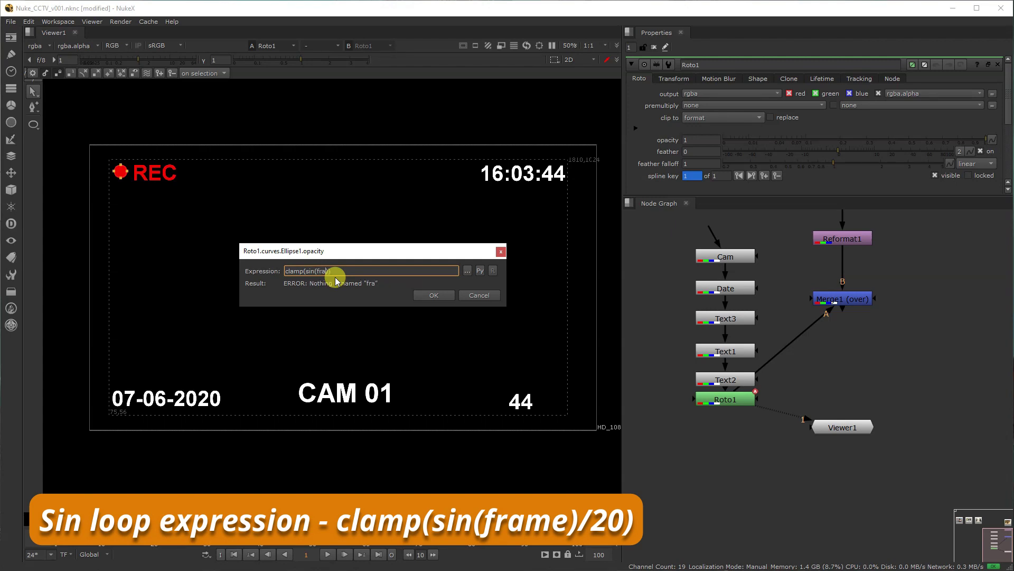
text(/20)
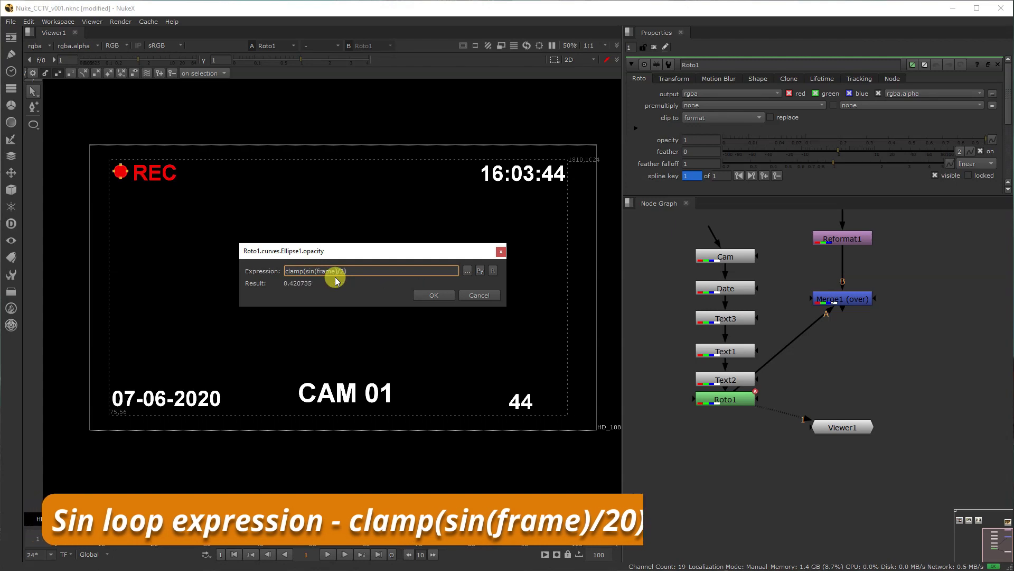
key(Return)
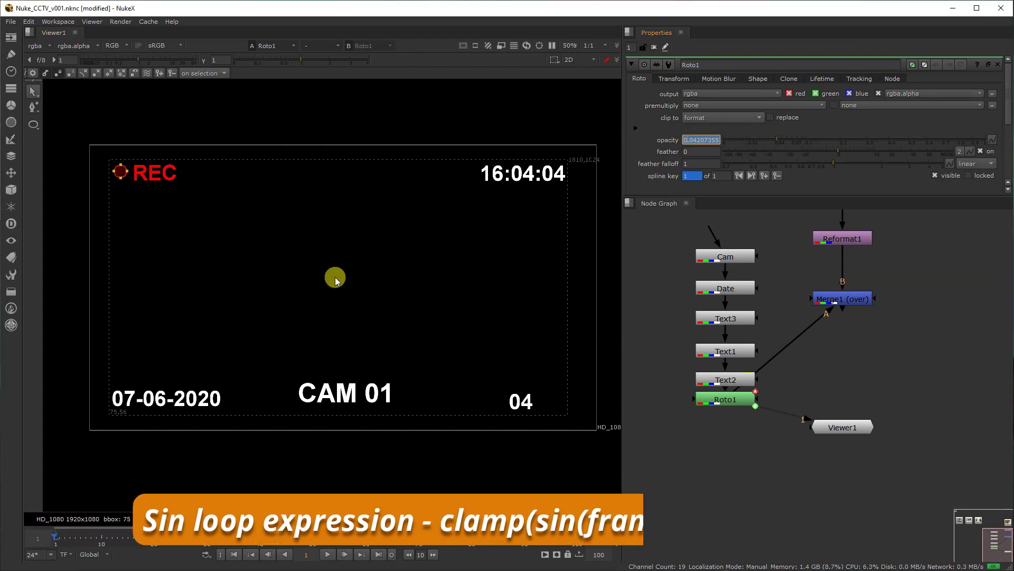
Play the timeline with the viewer overlay turned off to check the blinking of the red circle, and stop playback.
click(328, 555)
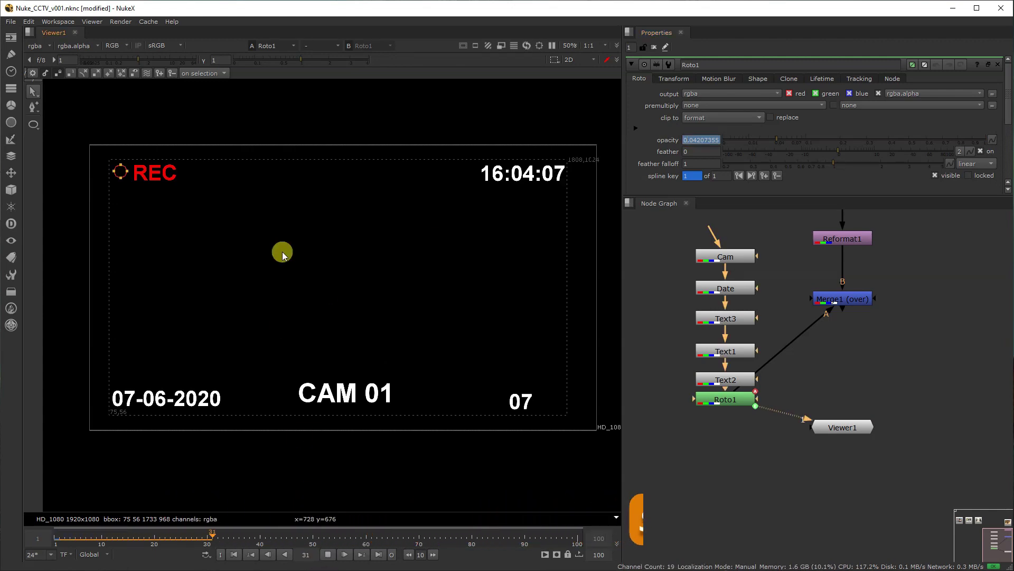
right_click(280, 248)
click(291, 264)
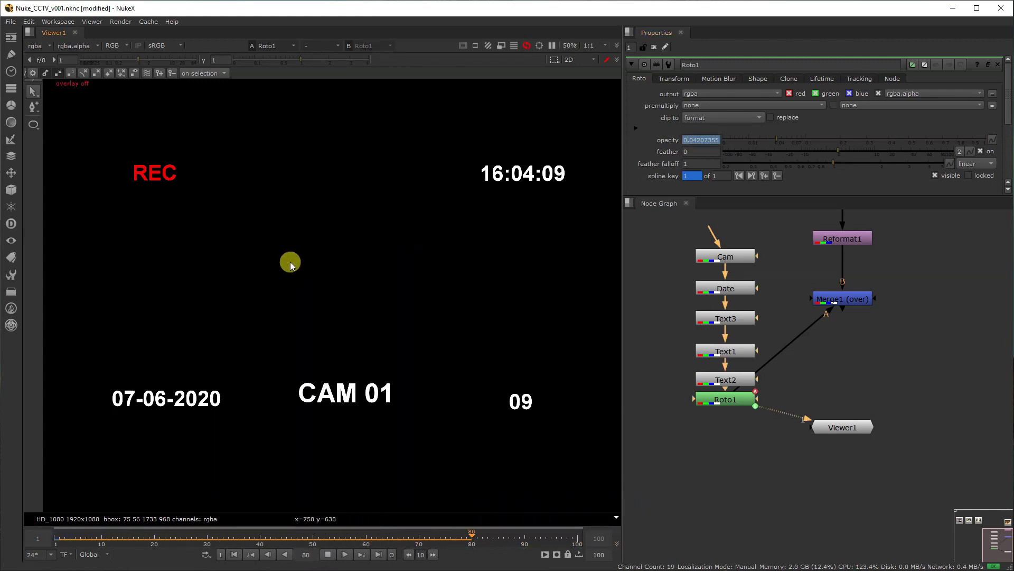
middle_drag(772, 353, 769, 320)
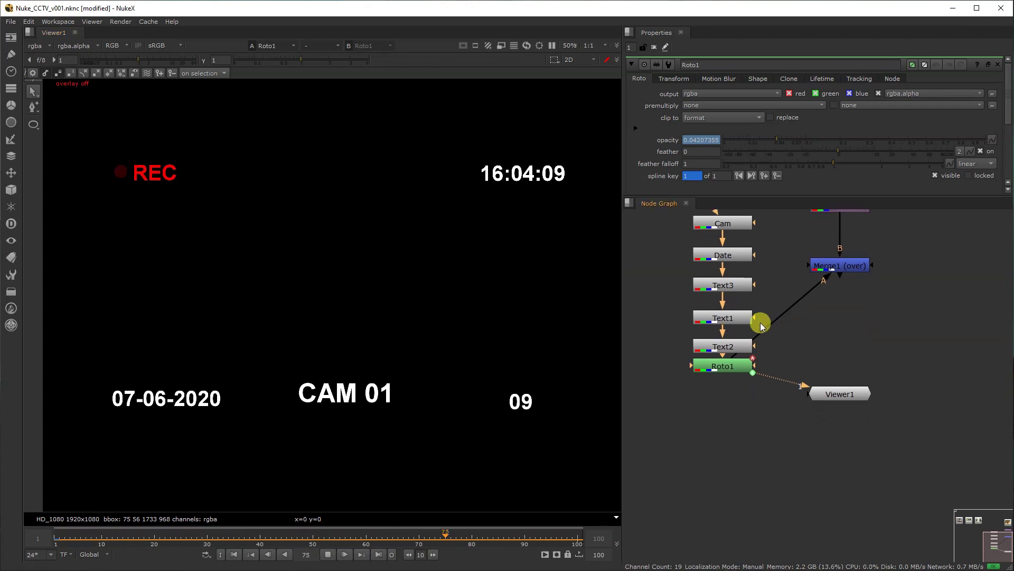
click(327, 554)
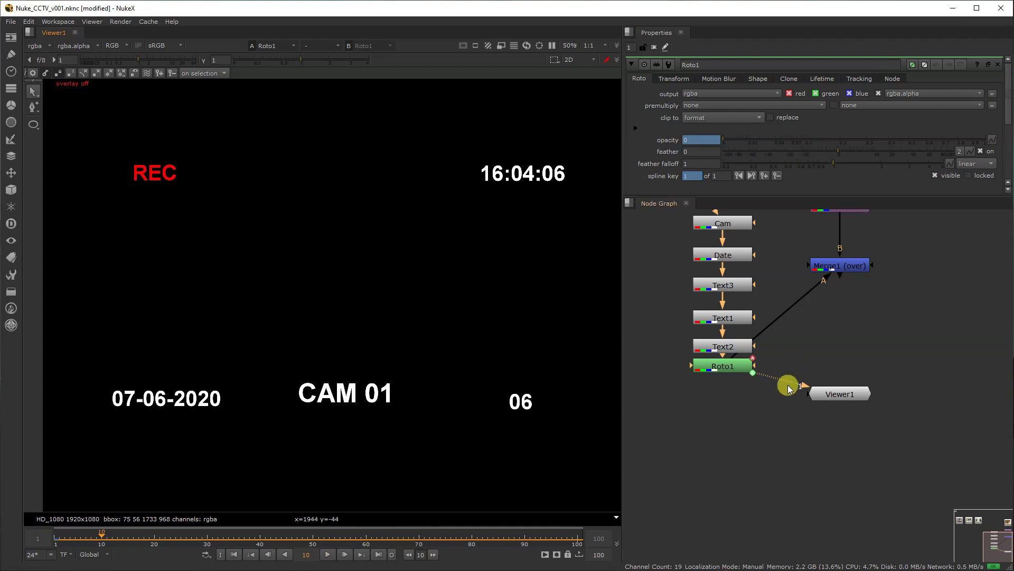
Move the Viewer1 node further down and the Merge1 node level with Roto1.
scroll(813, 389, down, 2)
drag(823, 394, 753, 483)
drag(829, 311, 830, 382)
Place the text and Roto nodes in a Backdrop and label it Text.
drag(673, 392, 775, 257)
key(Tab)
text(ba)
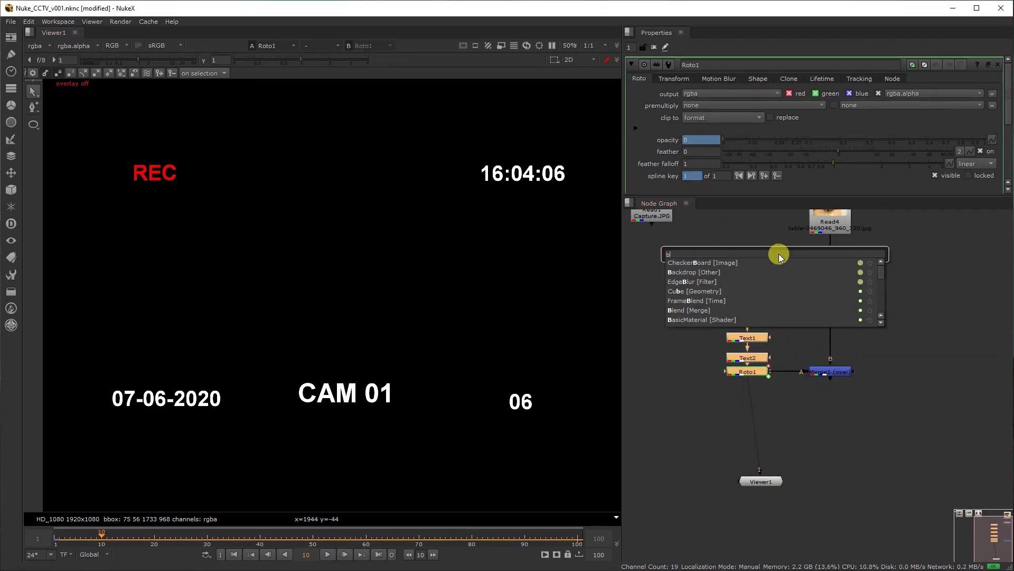
click(771, 275)
middle_drag(781, 289, 773, 336)
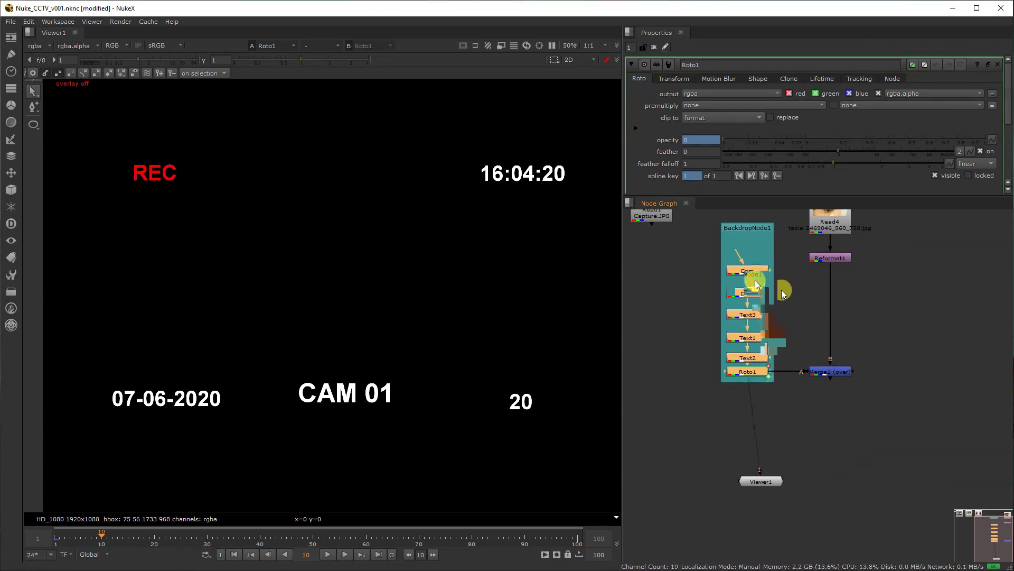
double_click(753, 274)
click(706, 99)
text(Text)
View the Merge1 output and play it back briefly to check the overlays on the conference room image.
click(819, 419)
key(1)
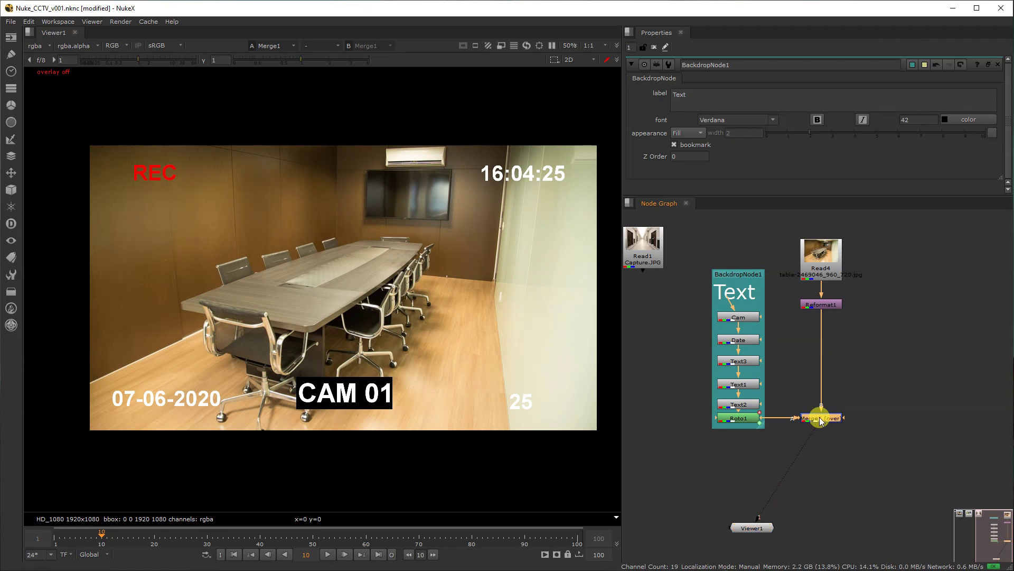
click(327, 554)
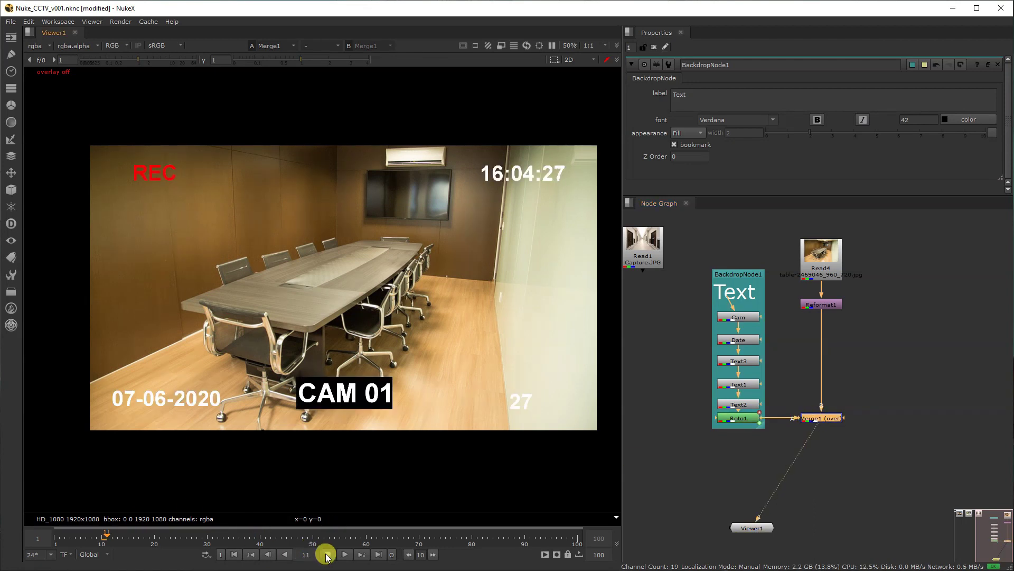
click(328, 554)
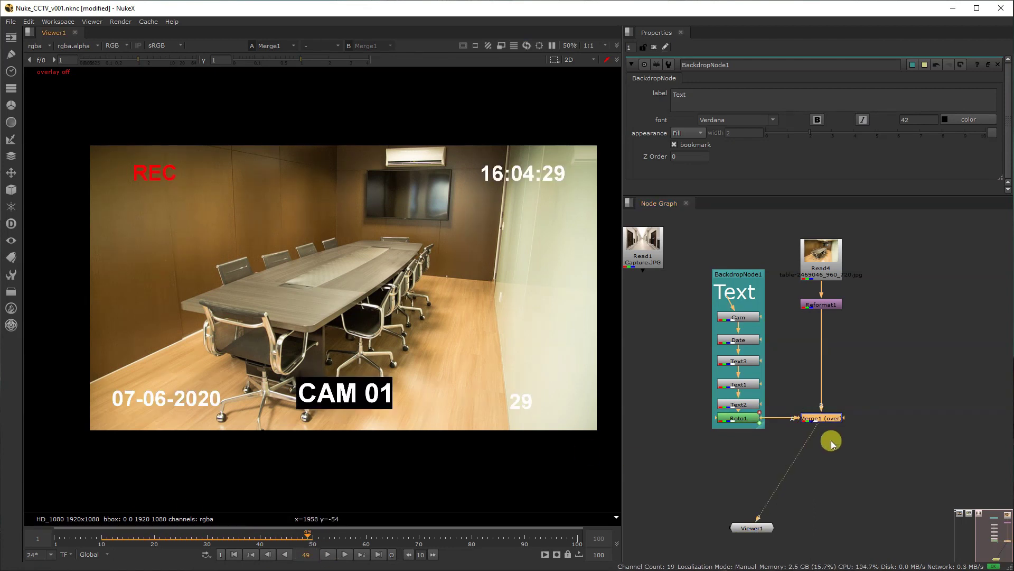
Move the Read4 and Reformat1 nodes up together to make room between them and Merge1.
click(891, 457)
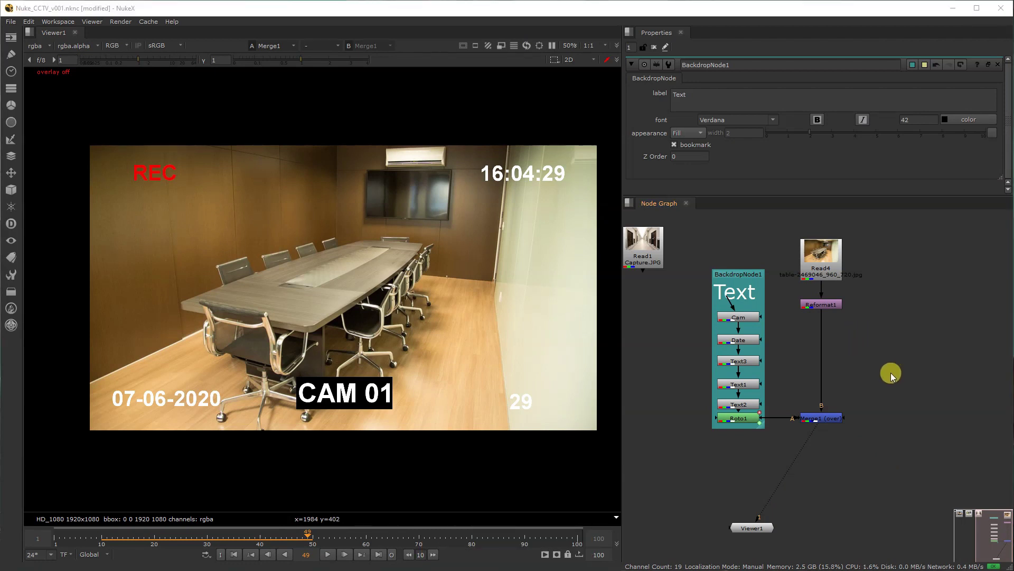
middle_drag(892, 374, 892, 427)
scroll(850, 353, down, 1)
scroll(849, 368, up, 1)
scroll(798, 403, down, 2)
drag(792, 476, 875, 332)
drag(811, 331, 842, 332)
click(801, 422)
middle_drag(801, 396, 737, 432)
drag(736, 432, 821, 310)
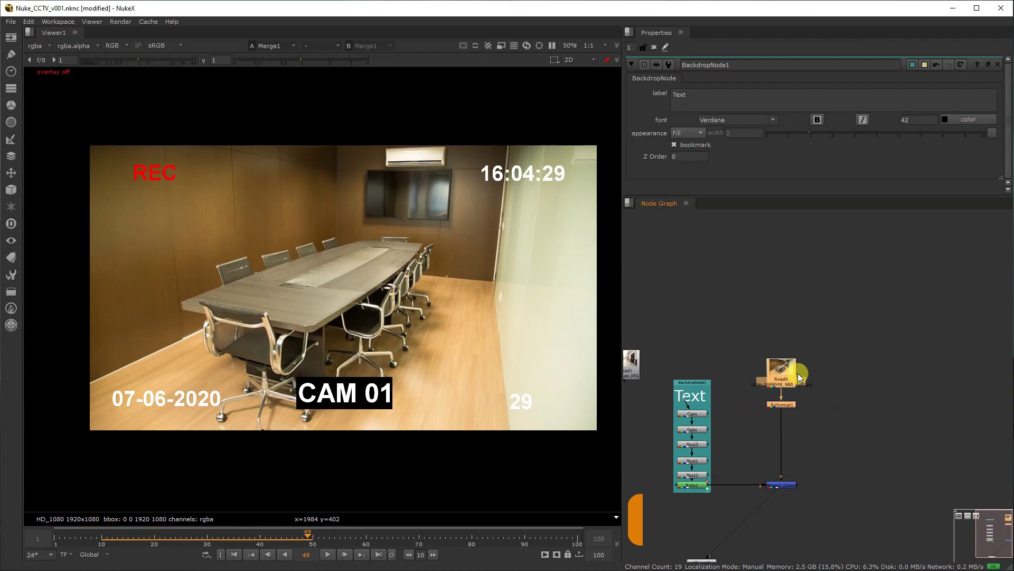
drag(798, 373, 785, 229)
middle_drag(793, 223, 771, 348)
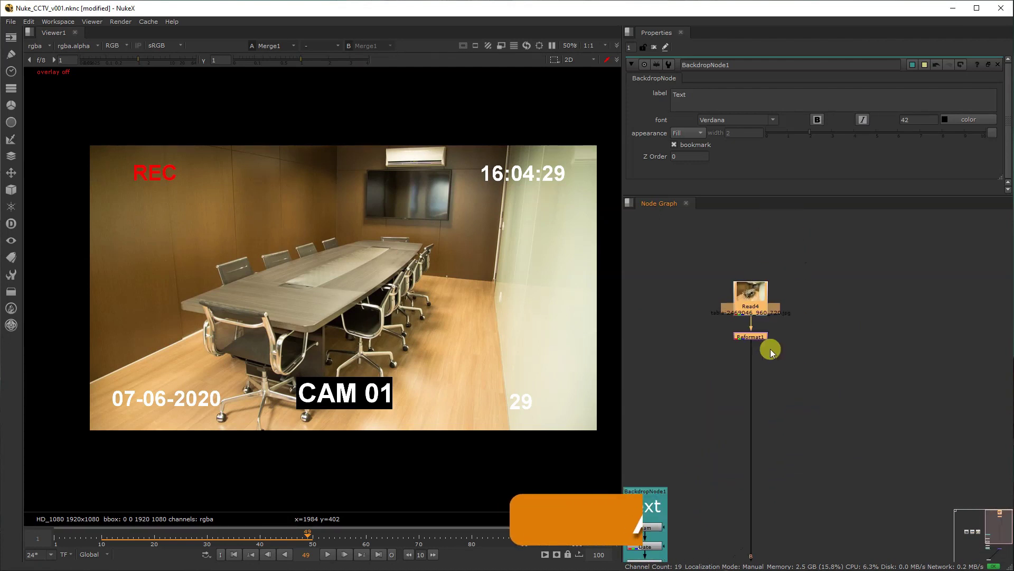
Insert a ColorCorrect node after Reformat1 and, in a floating properties window, set master saturation to 0.05 and contrast to 1.2.
click(753, 336)
key(c)
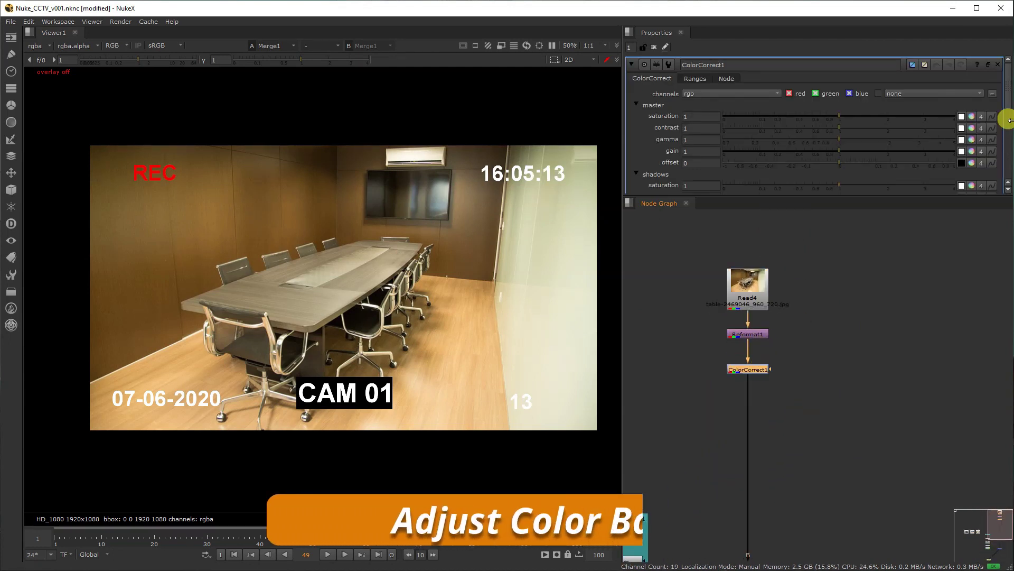
click(988, 64)
drag(786, 63, 658, 88)
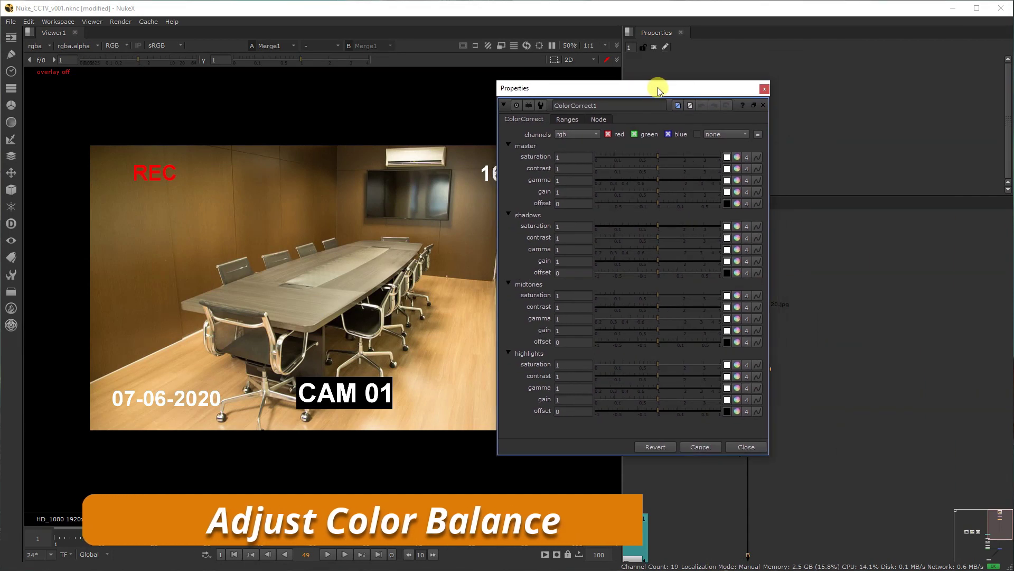
click(574, 155)
double_click(574, 154)
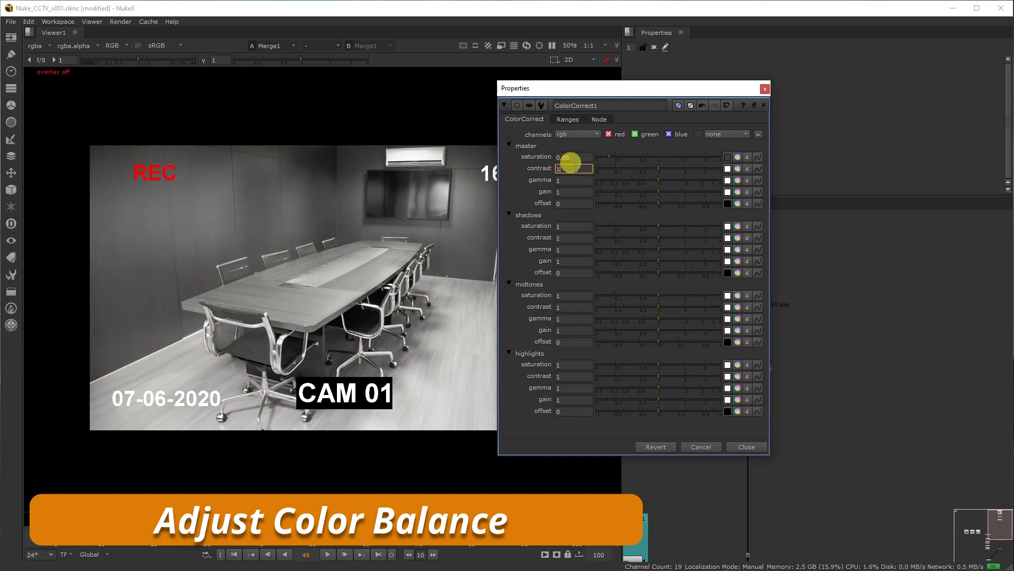
Split the master gain into channels and set red to 0.5, green to 0.6 and blue to 0.6.
click(738, 192)
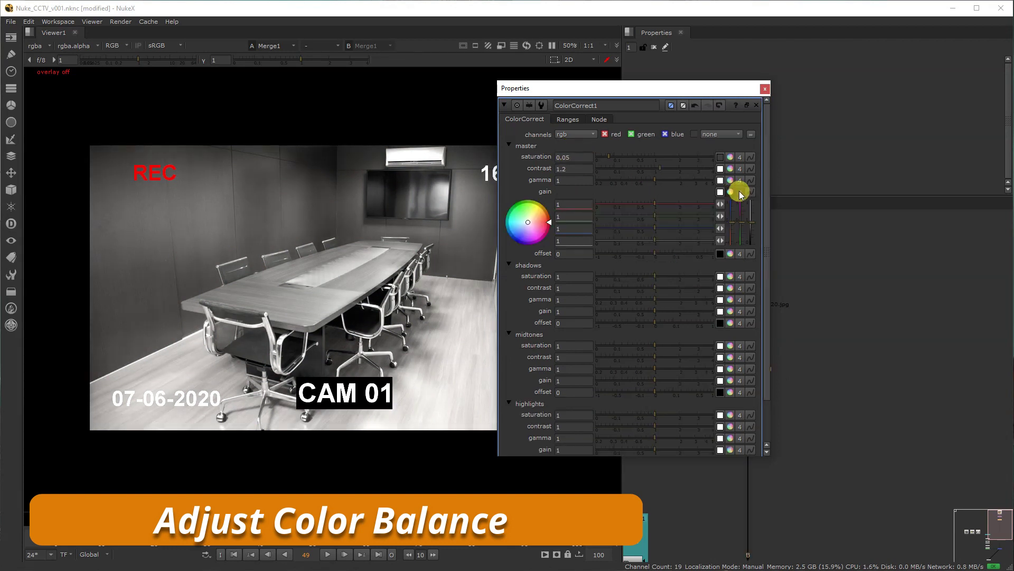
double_click(576, 204)
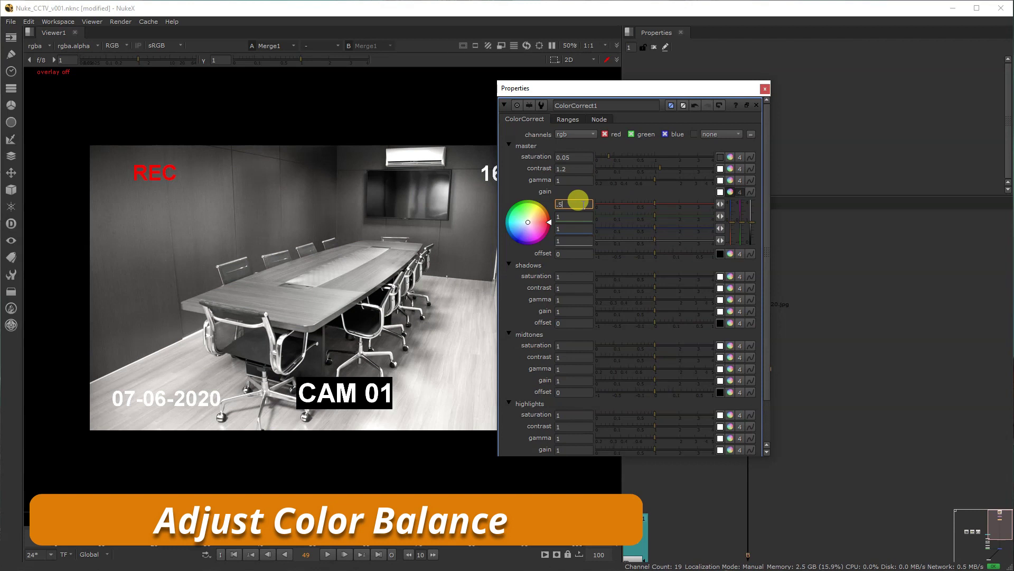
text(.5)
key(Tab)
text(.6)
key(Tab)
text(.6)
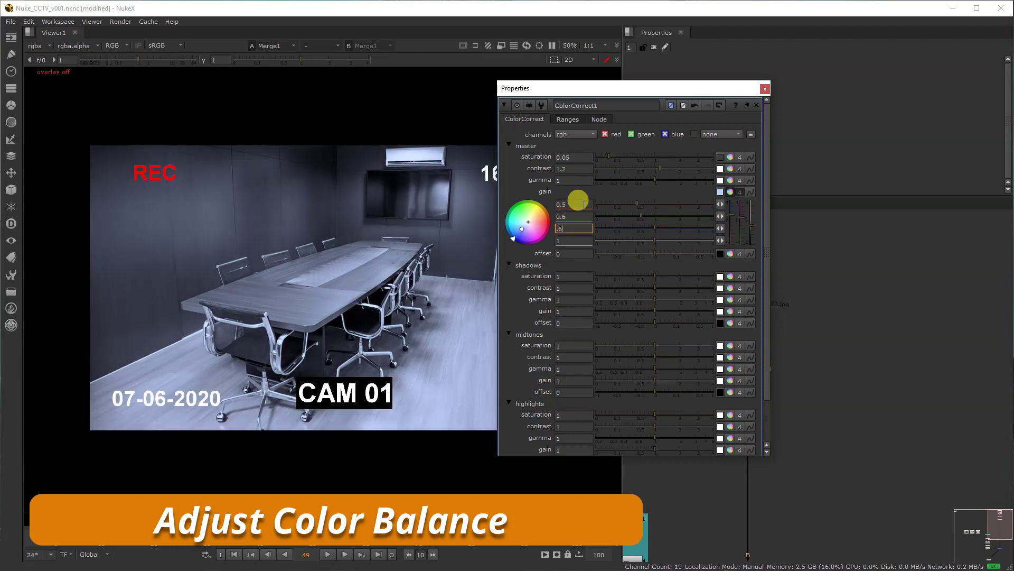
key(Return)
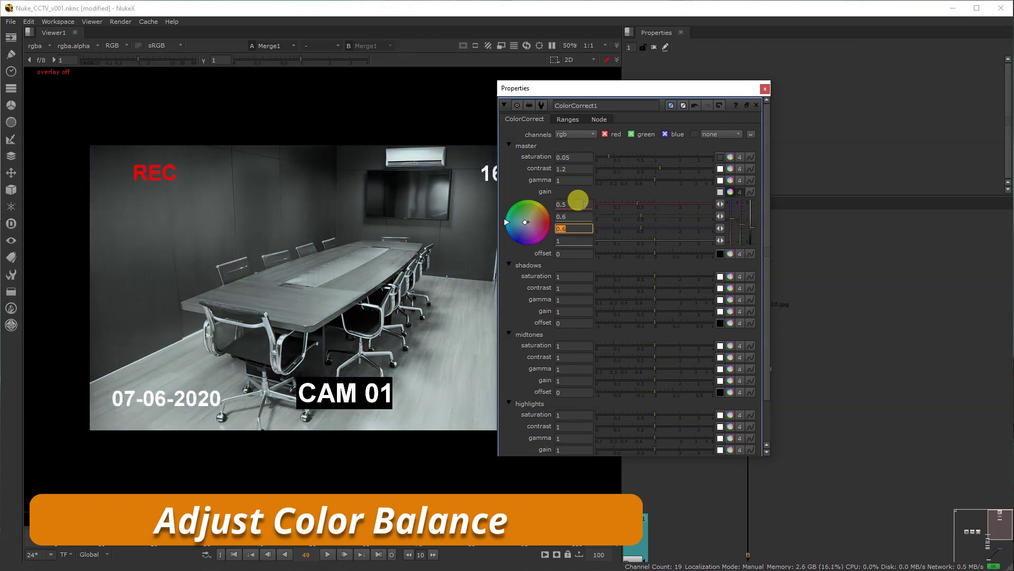
Set the master offset to 0.01 and close the floating ColorCorrect properties.
double_click(574, 251)
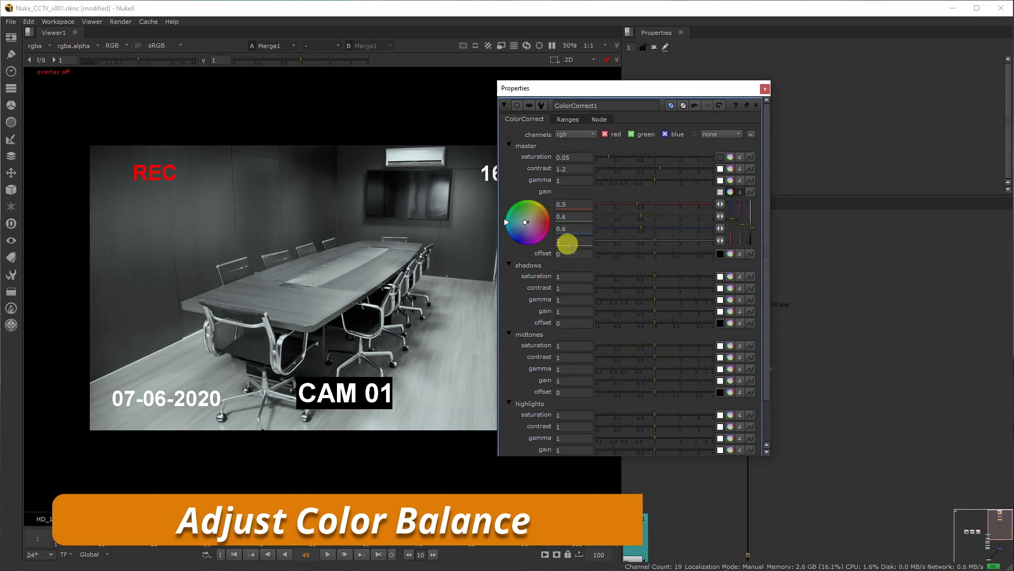
text(.01)
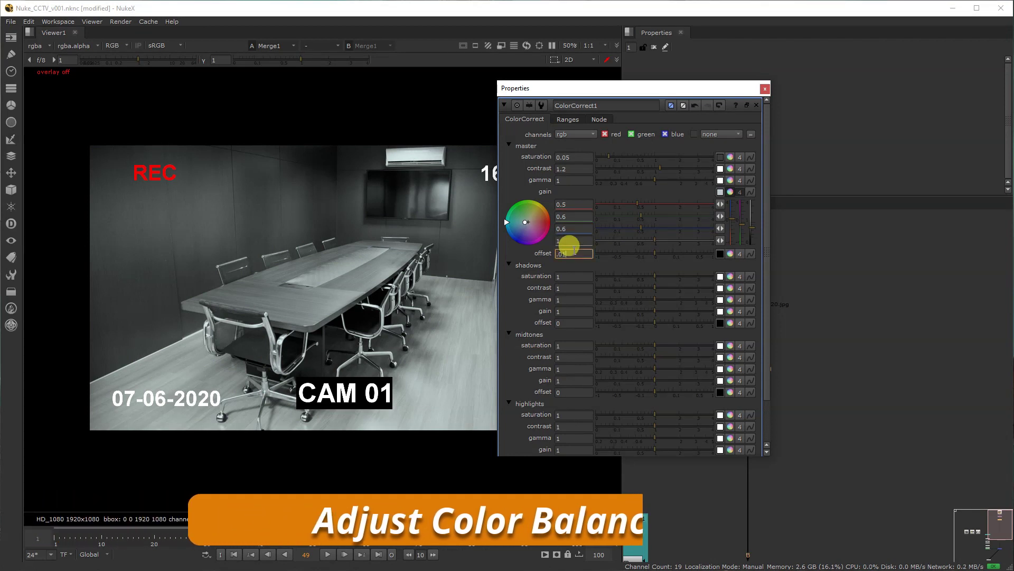
key(Return)
click(765, 89)
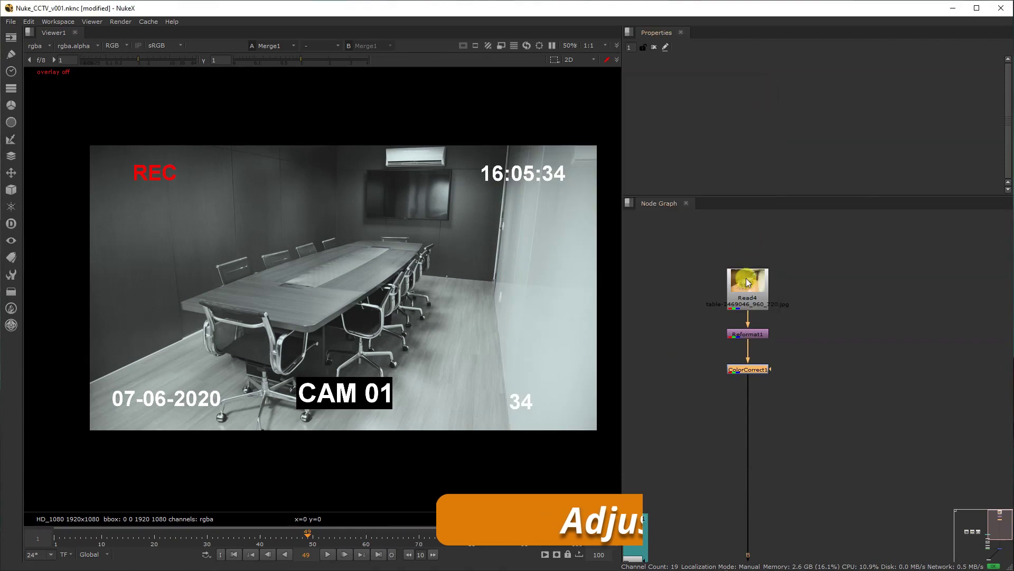
Disable and re-enable ColorCorrect1 repeatedly to compare the image before and after the colour correction.
middle_drag(745, 322, 733, 257)
key(d)
key(d)
key(d)
key(d)
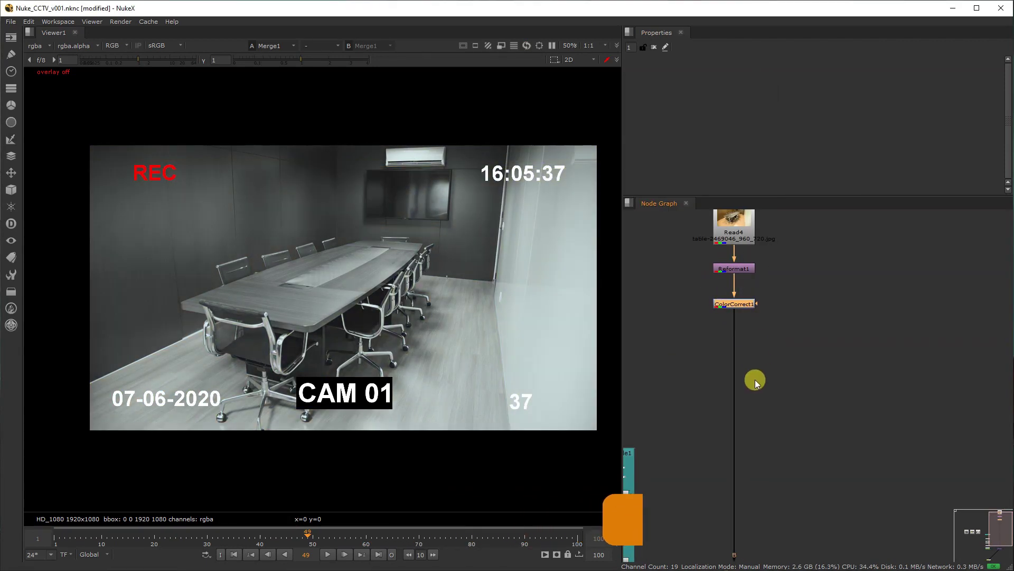
Insert a CameraShake node after ColorCorrect1 and open its properties in a floating window.
middle_drag(755, 506, 743, 448)
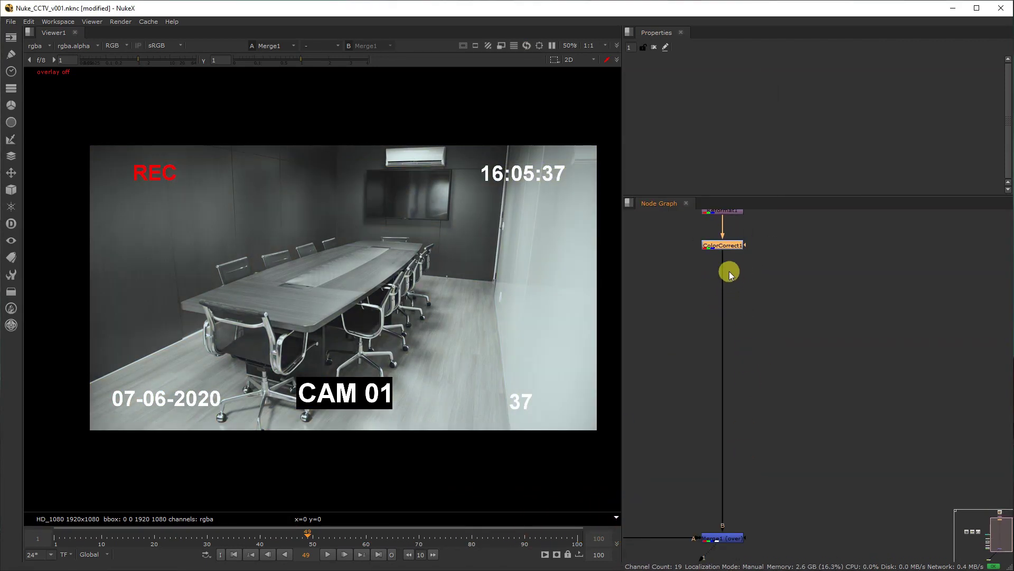
middle_drag(729, 271, 731, 311)
text(camera)
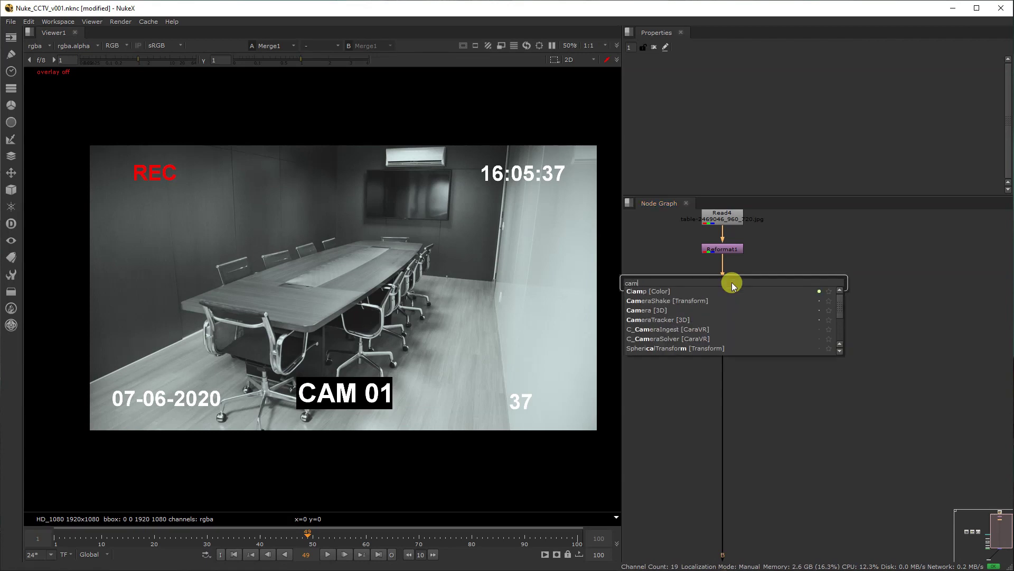
click(733, 299)
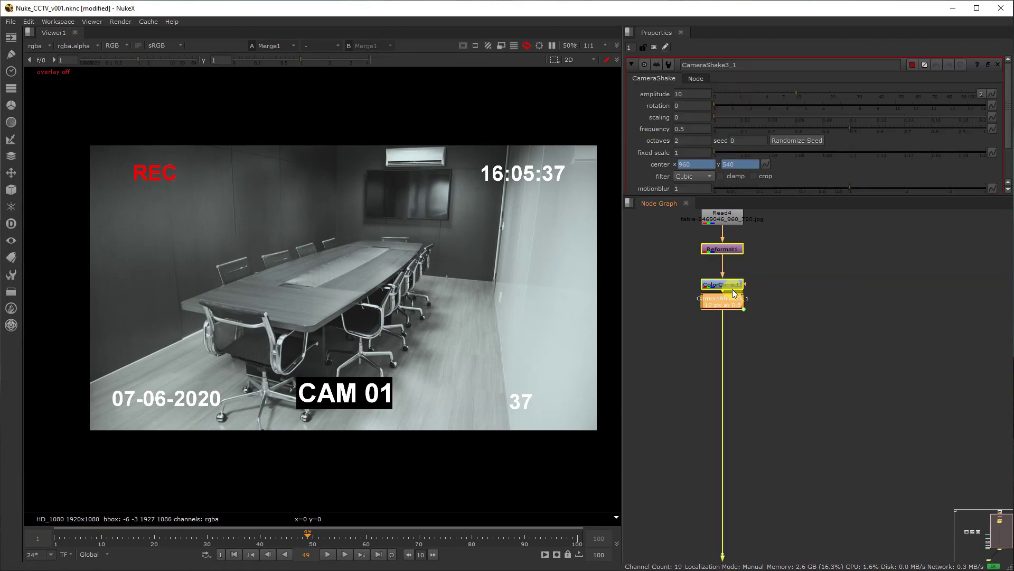
click(983, 72)
drag(808, 77, 639, 127)
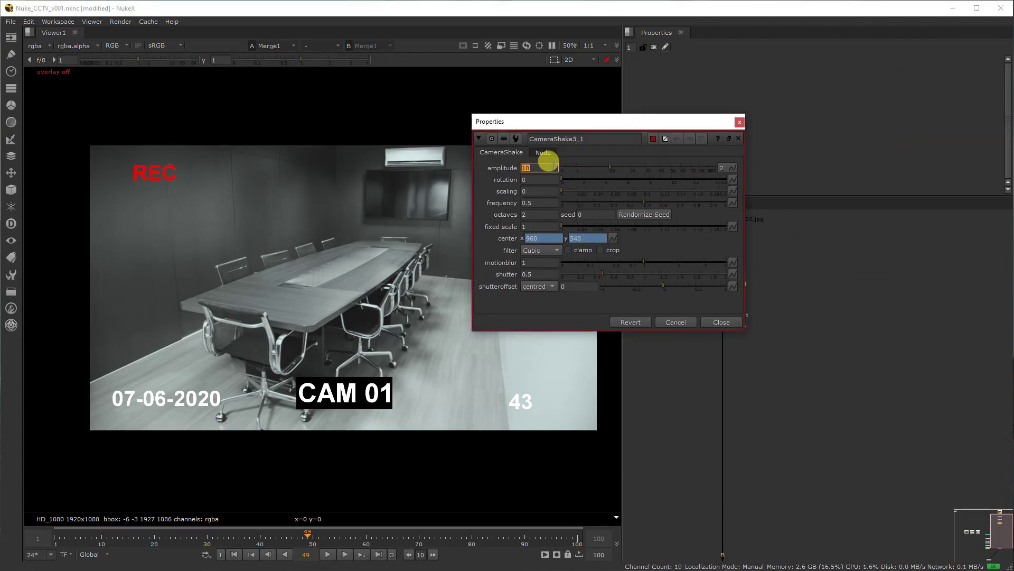
Split the shake amplitude into width 0 and height 2, set the frequency to 0.1 and close the floating properties.
click(722, 167)
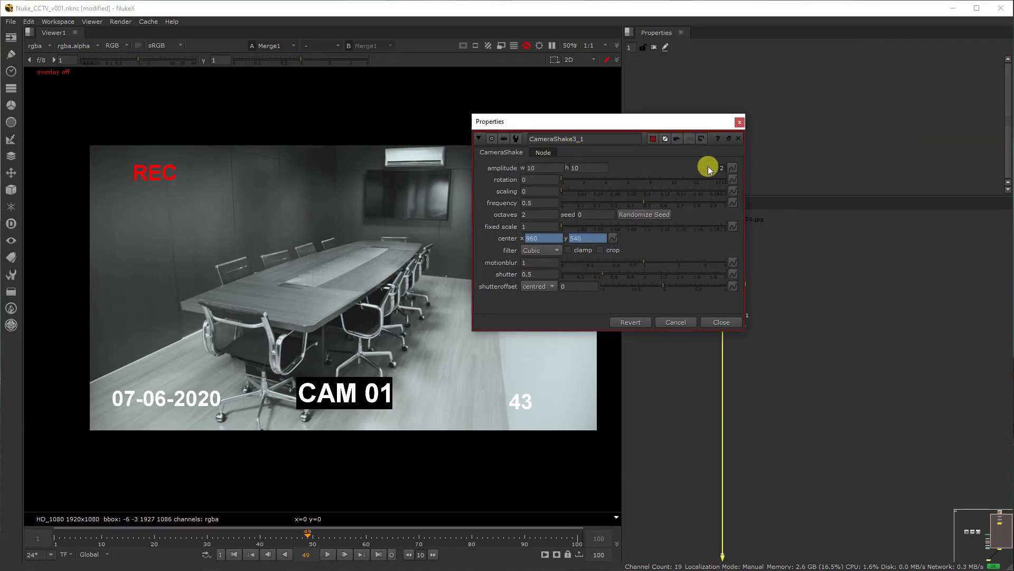
click(580, 168)
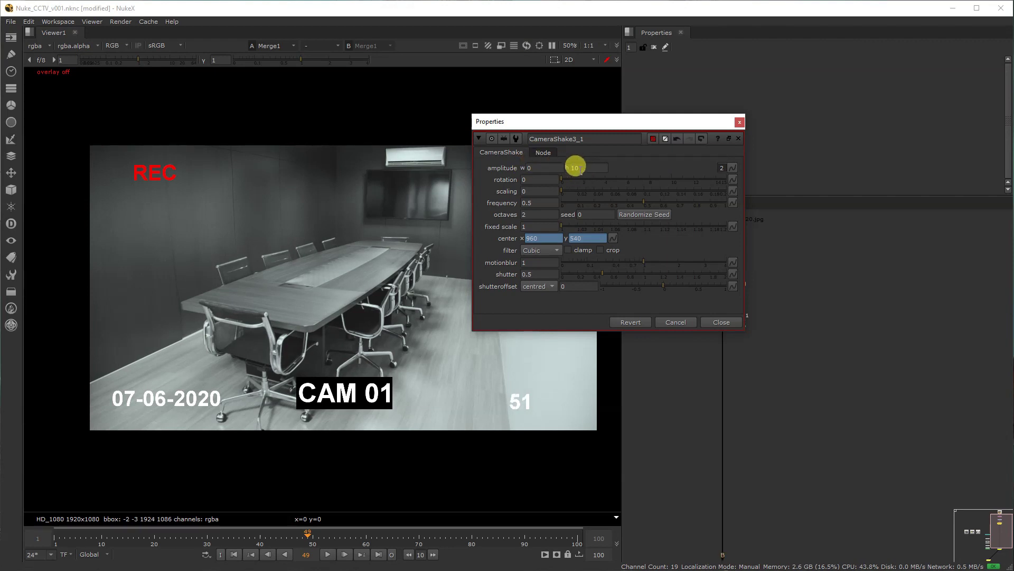
click(537, 191)
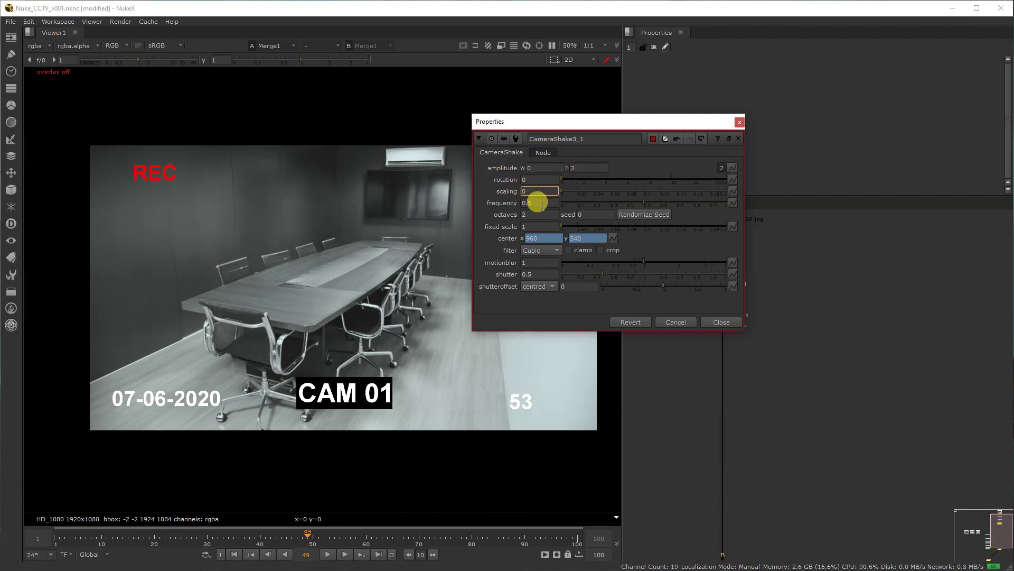
click(542, 206)
text(.1)
key(Return)
click(722, 321)
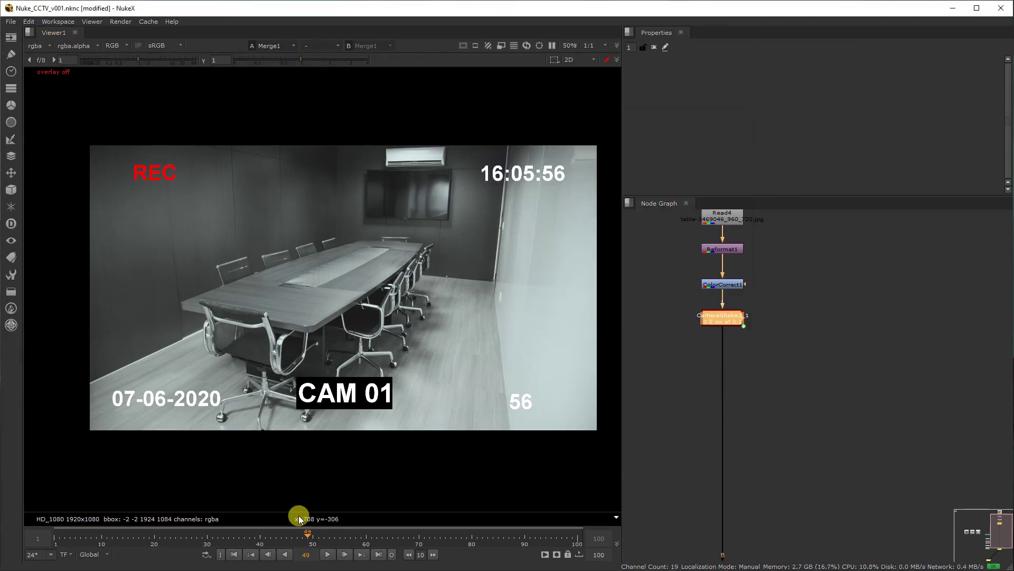
Play the sequence to review the shake, setting the height amplitude to 5 and the frequency to 0.3.
click(327, 555)
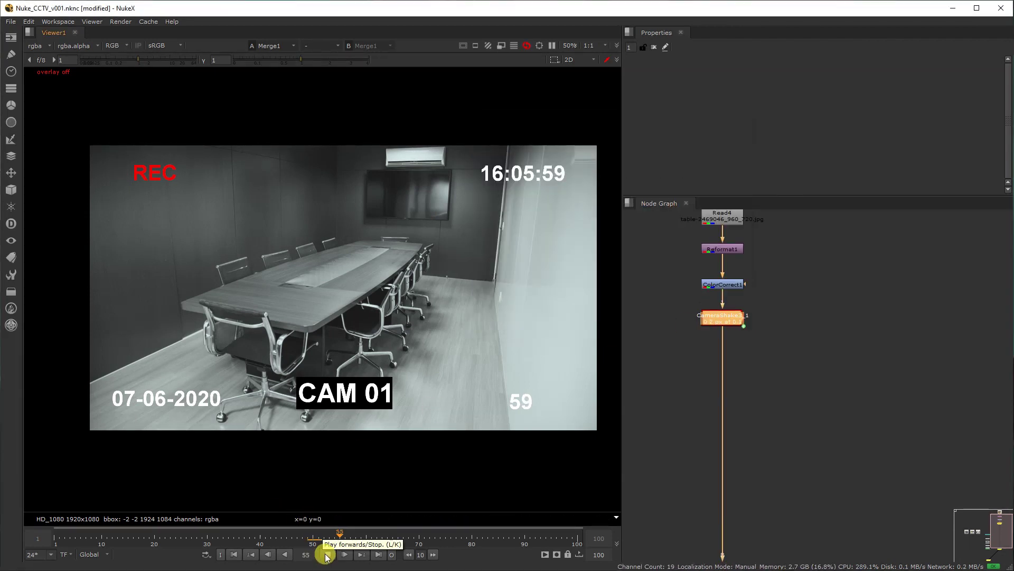
click(316, 535)
double_click(722, 319)
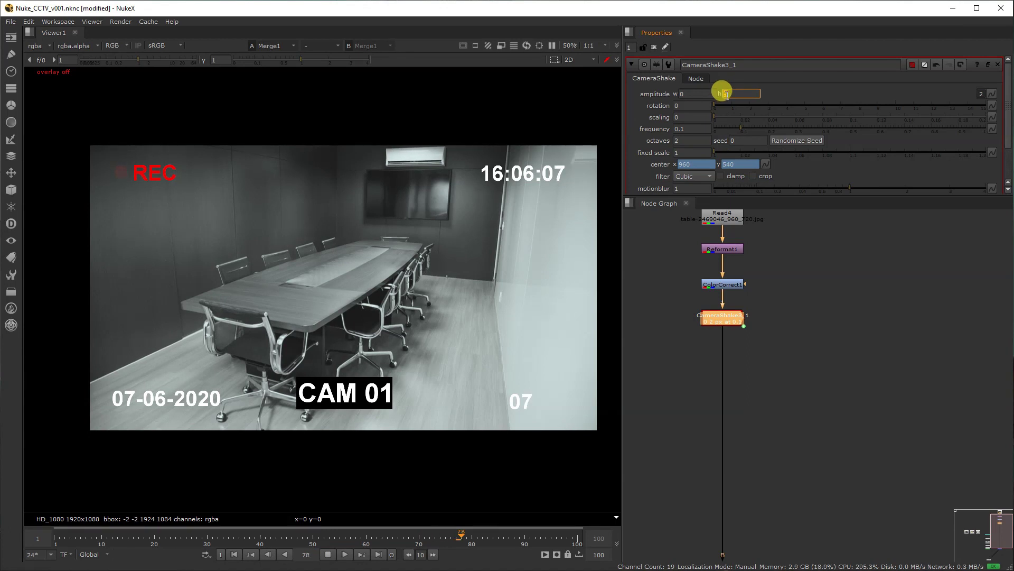
drag(744, 124, 795, 131)
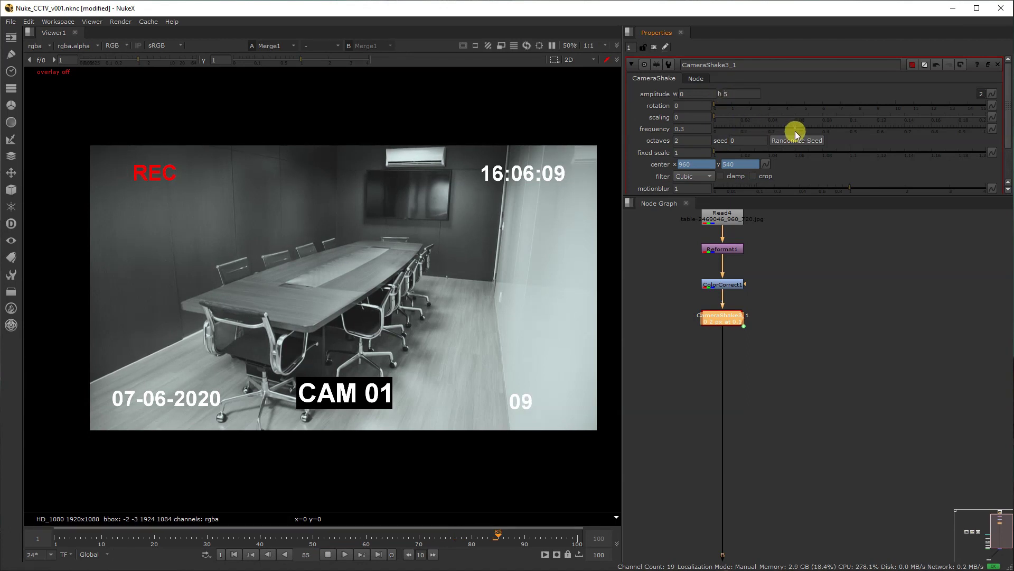
click(328, 554)
Try a height amplitude of 10 on the camera shake, review it in playback and restore the value to 5.
click(749, 94)
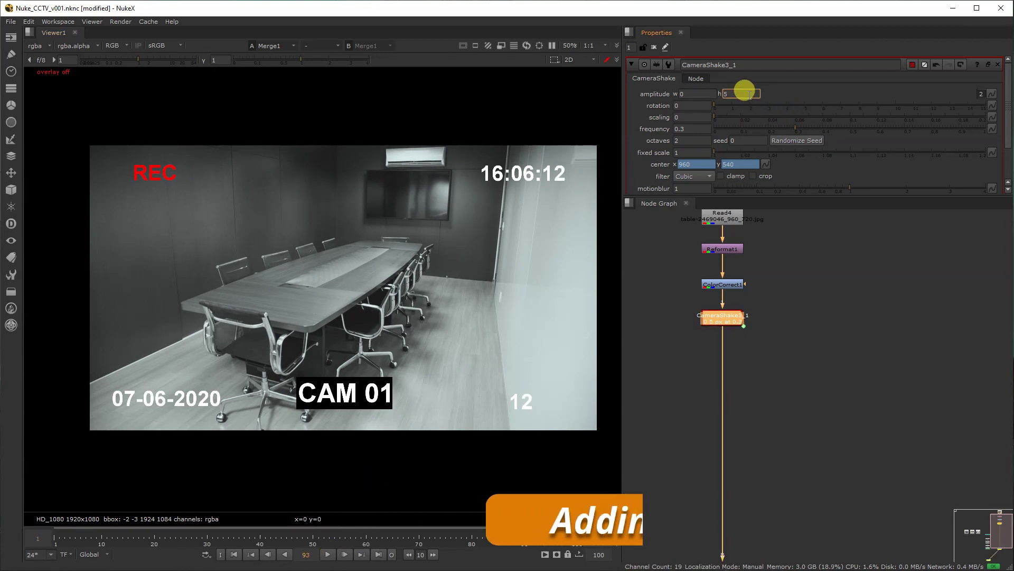
key(ctrl+a)
text(10)
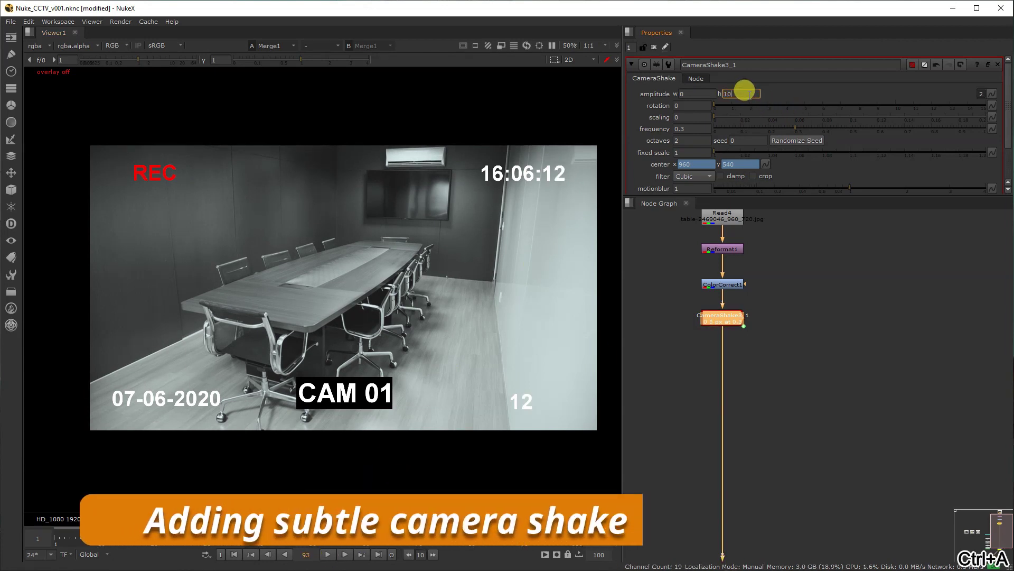
key(Return)
drag(378, 539, 175, 544)
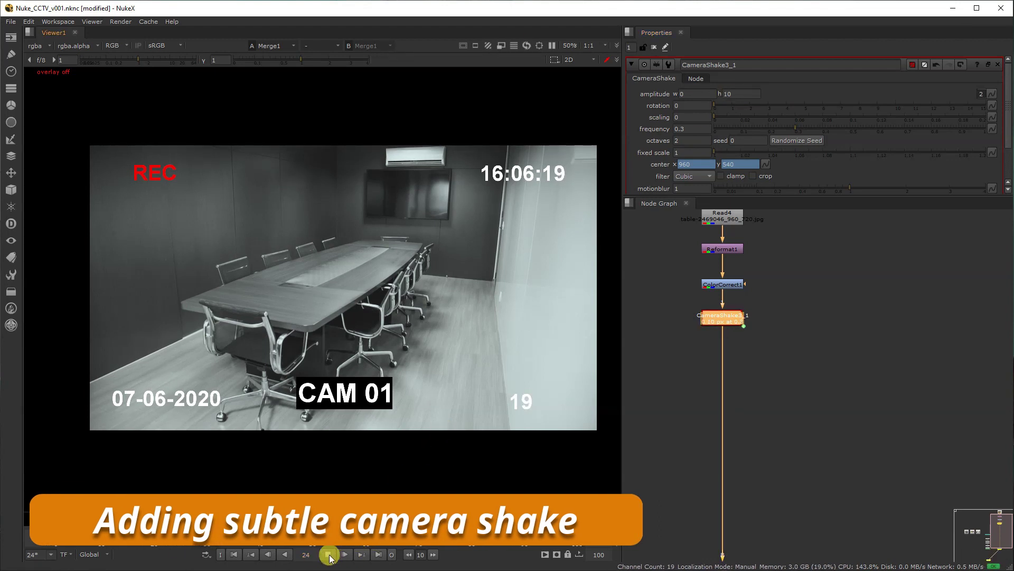
drag(217, 539, 176, 539)
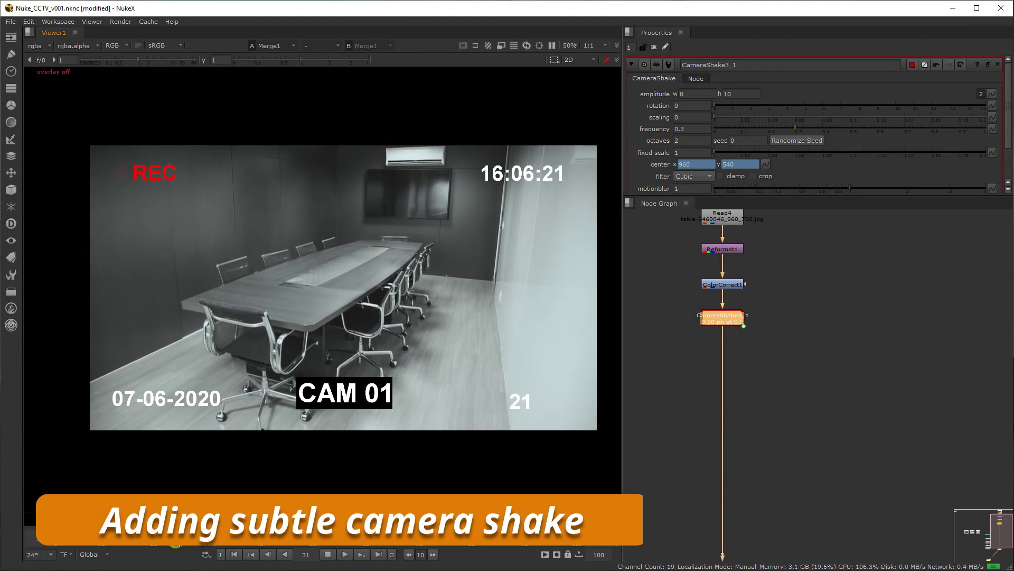
double_click(737, 94)
text(5)
key(Return)
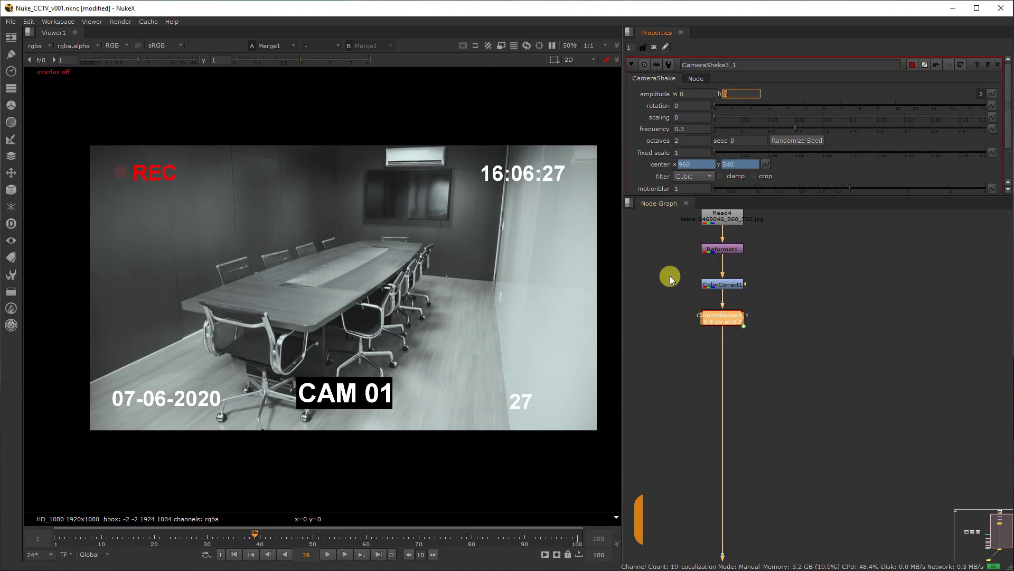
Add a Radial node and insert a Grade node below the CameraShake node, using the Radial as the Grade's mask.
click(829, 307)
middle_drag(778, 372, 738, 365)
key(Tab)
key(Tab)
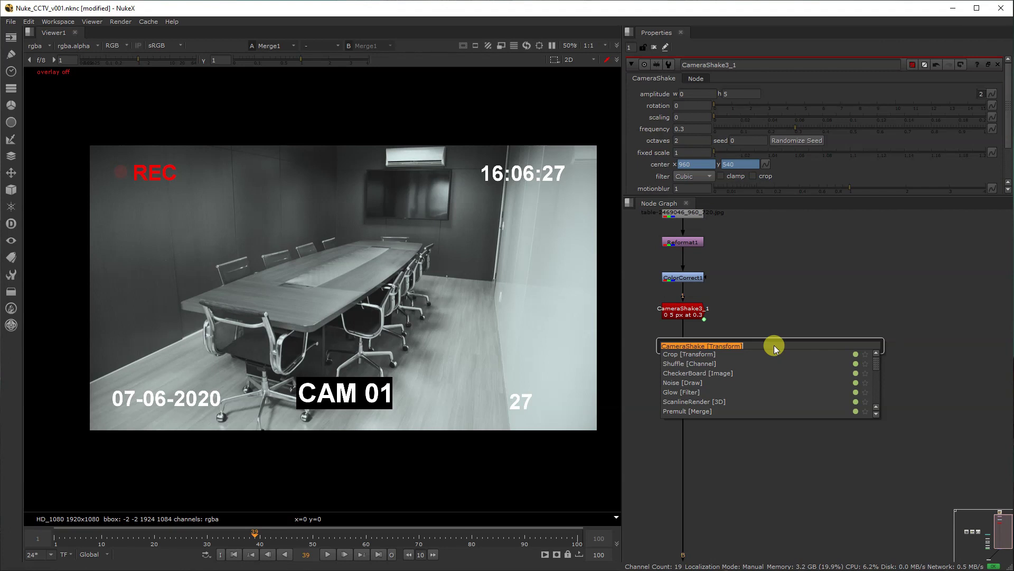
text(radial)
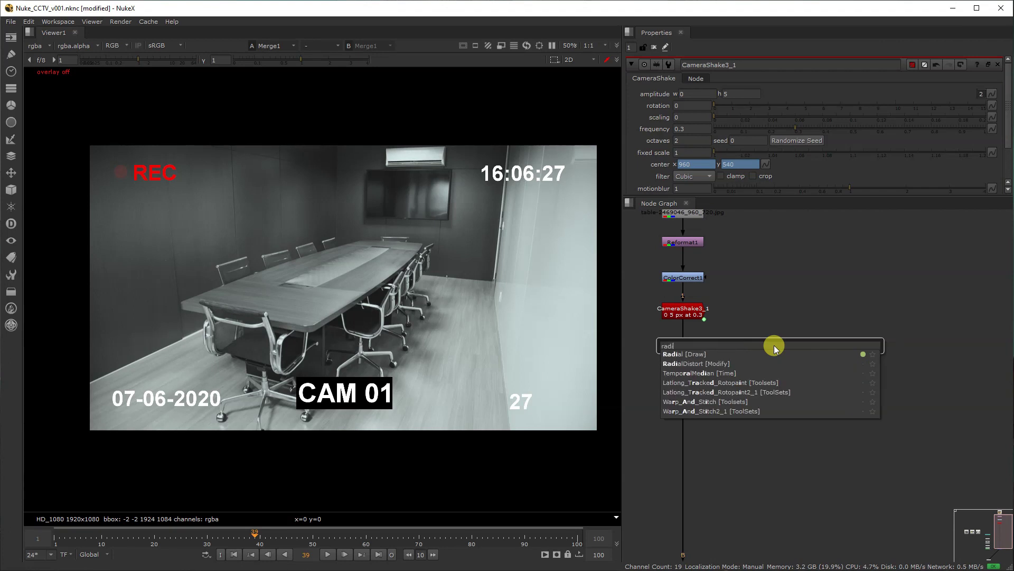
click(760, 350)
middle_drag(772, 351, 827, 347)
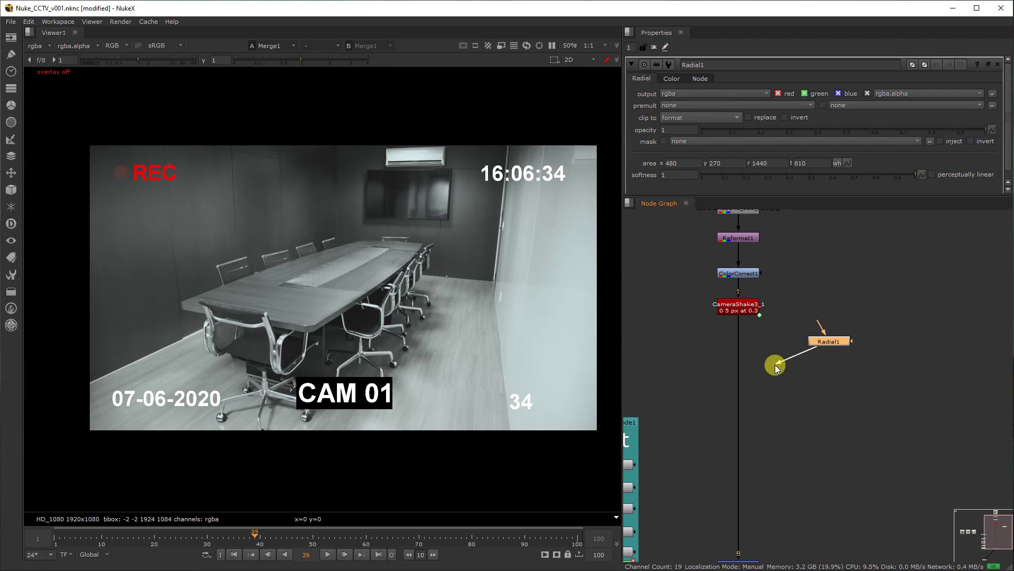
drag(817, 348, 690, 362)
key(g)
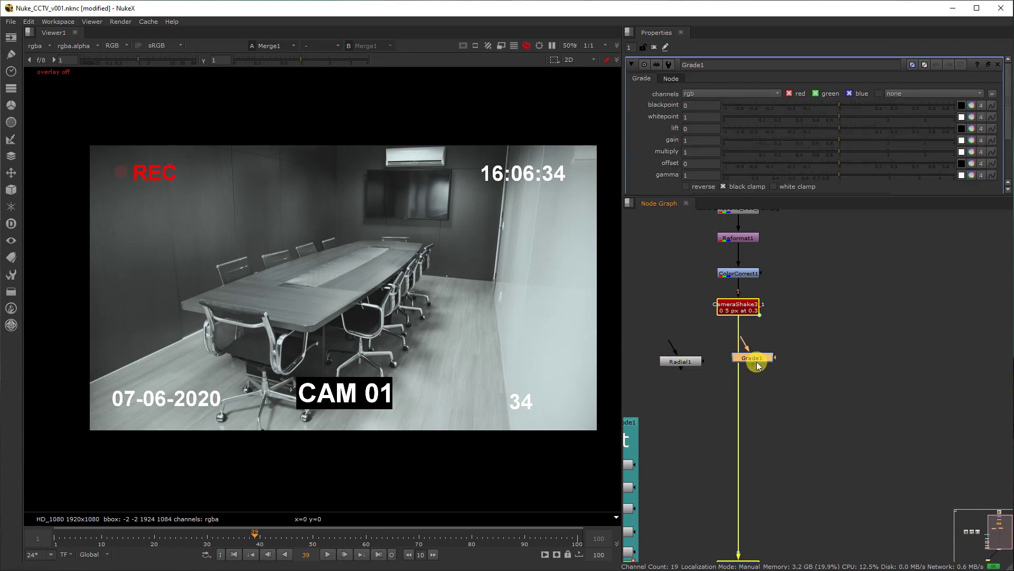
drag(686, 364, 683, 362)
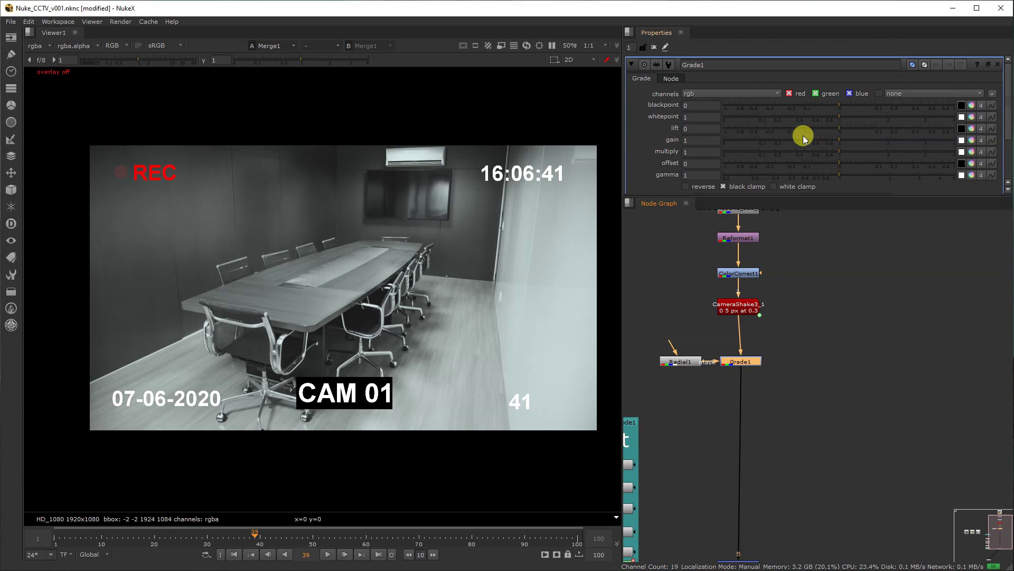
Open Radial1's properties, show the viewer overlay and invert the radial shape.
double_click(675, 362)
right_click(306, 190)
click(312, 205)
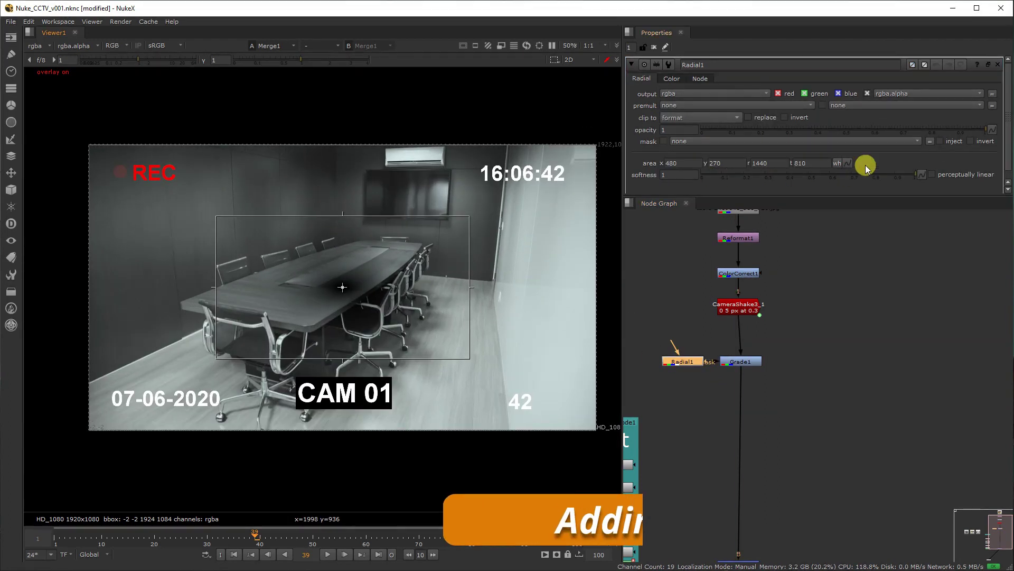
click(791, 119)
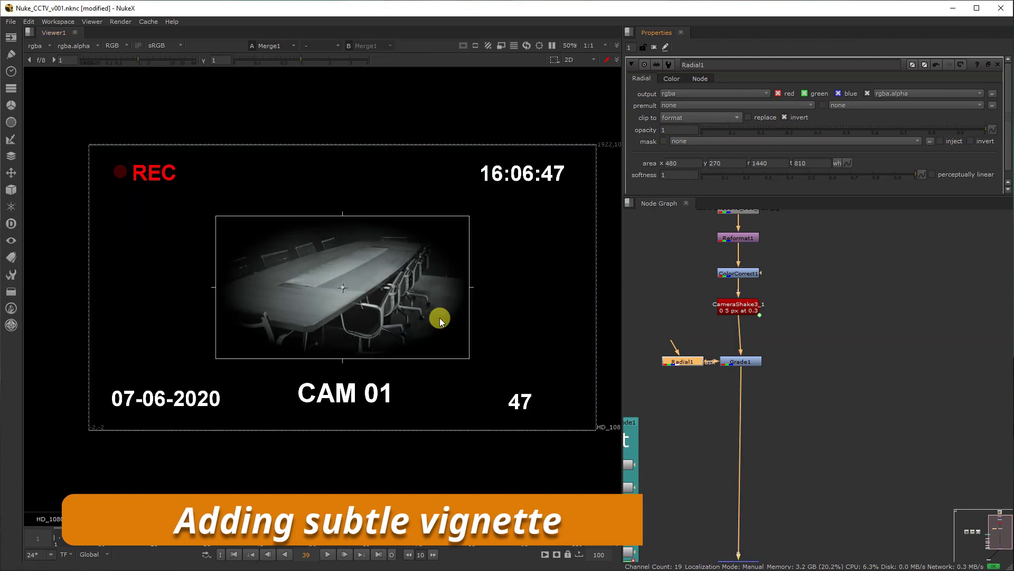
Enlarge the radial area beyond the frame on all sides, to about x -182, y -160, r 2084, t 1318.
drag(470, 359, 601, 451)
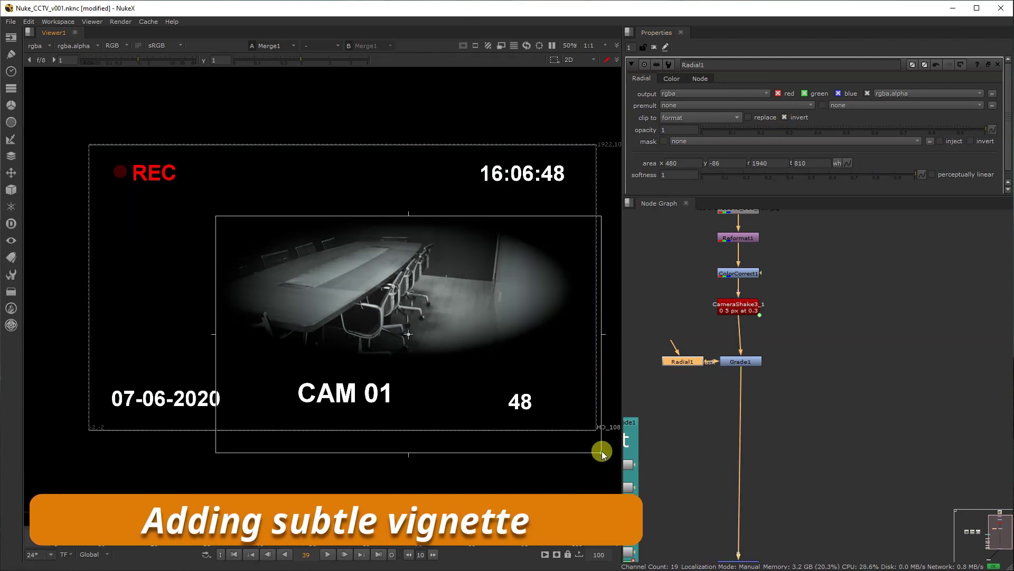
drag(220, 221, 46, 86)
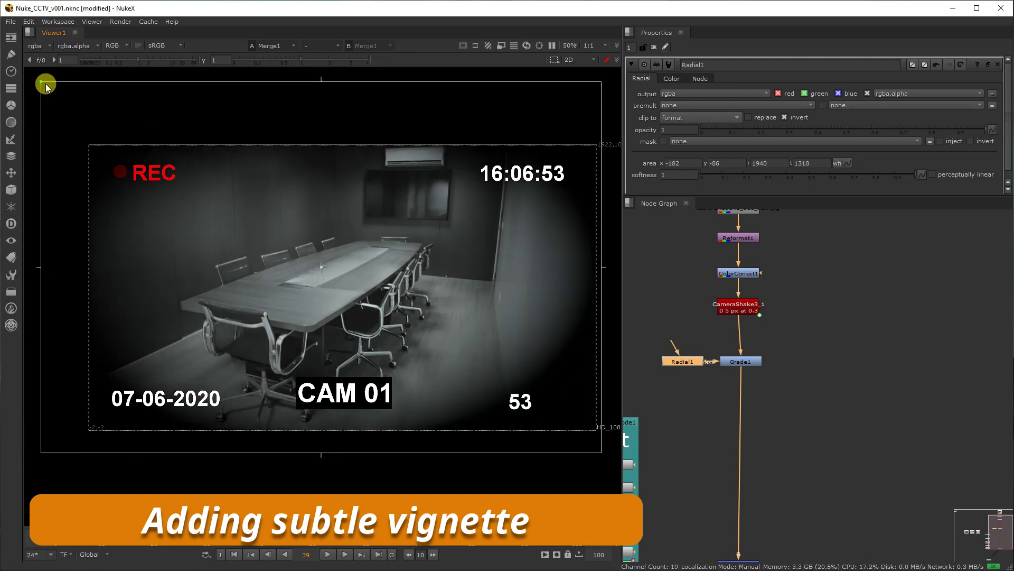
drag(602, 339, 639, 355)
drag(570, 453, 572, 472)
Set the Radial's opacity to 0.7 and extend its upper-left corner to about x -240, t 1364.
click(669, 129)
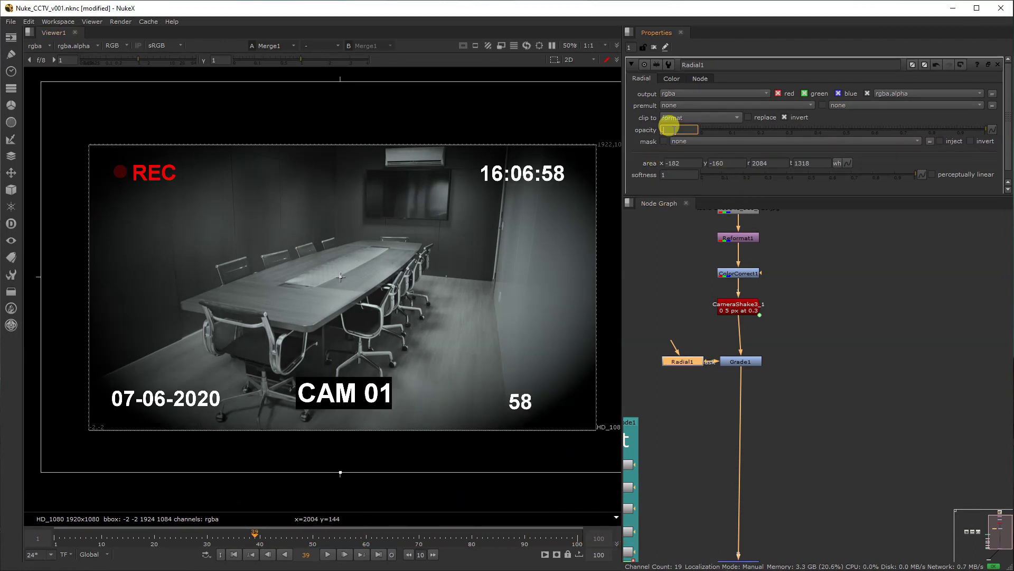
text(0.9)
key(Return)
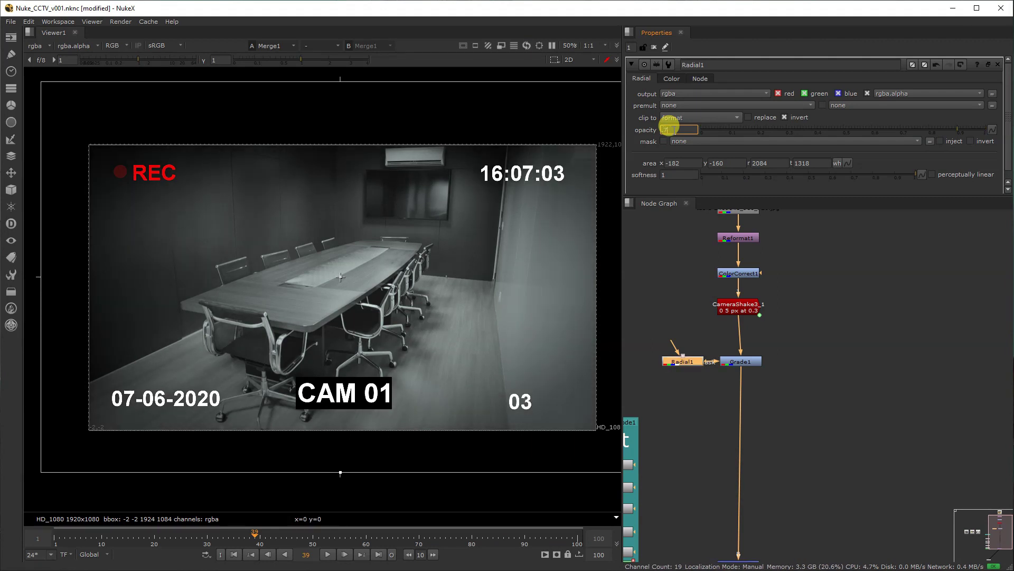
key(Return)
middle_drag(94, 113, 116, 129)
drag(72, 100, 48, 87)
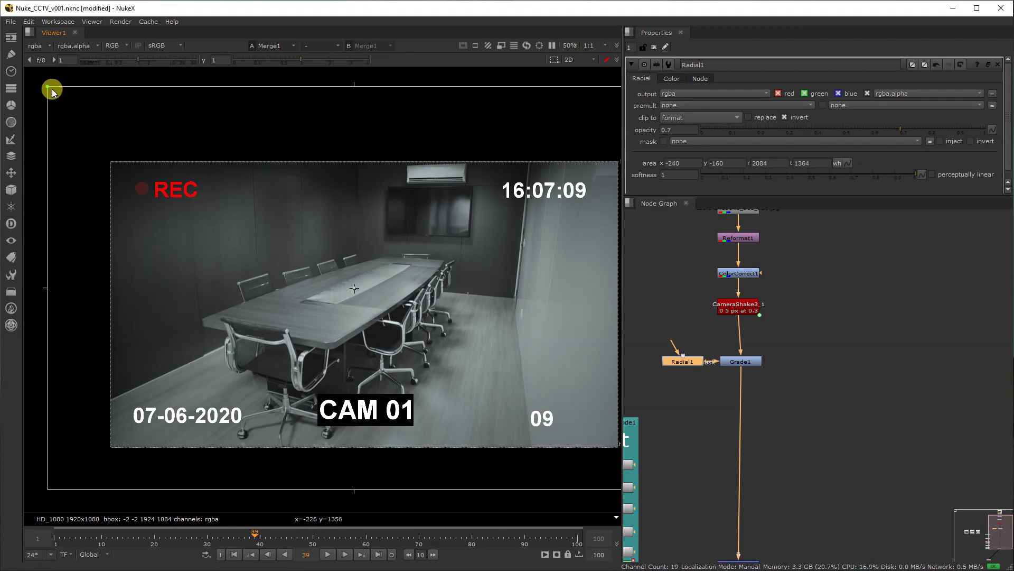
Align Grade1 and Radial1 with the main pipe and move the background image's node chain upward in the graph.
click(756, 362)
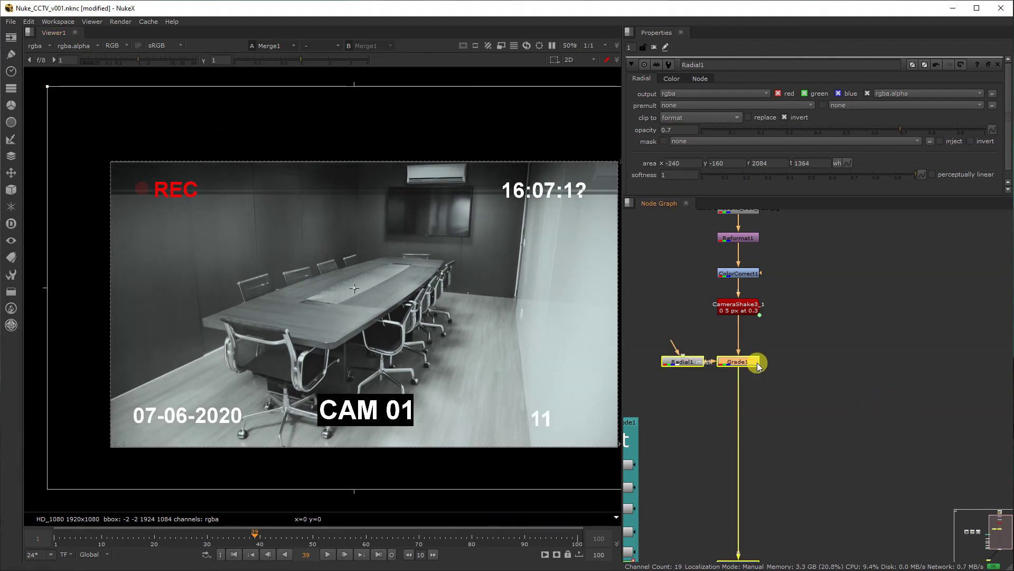
scroll(732, 409, down, 2)
drag(676, 393, 735, 227)
scroll(735, 281, up, 1)
click(689, 351)
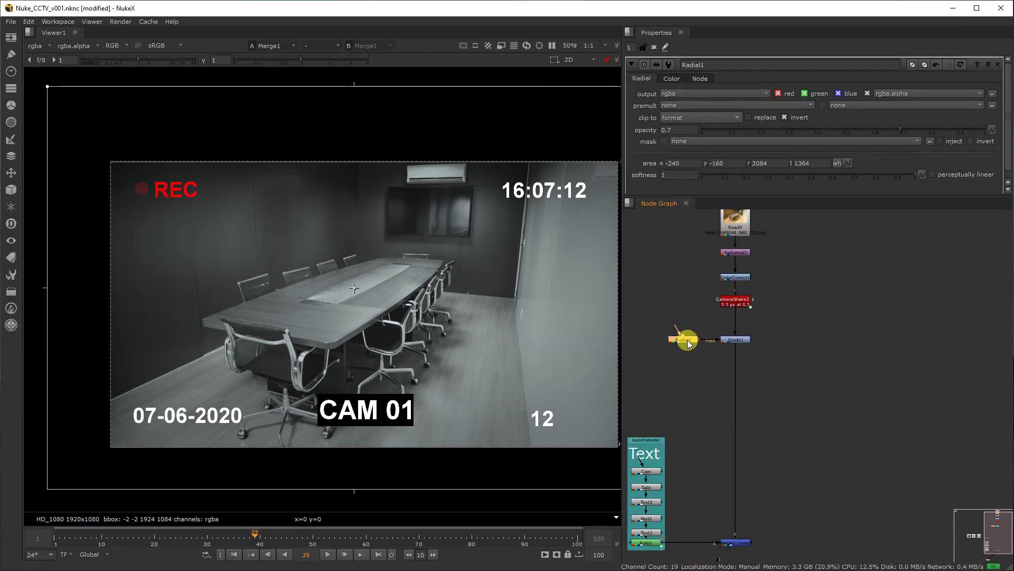
click(841, 369)
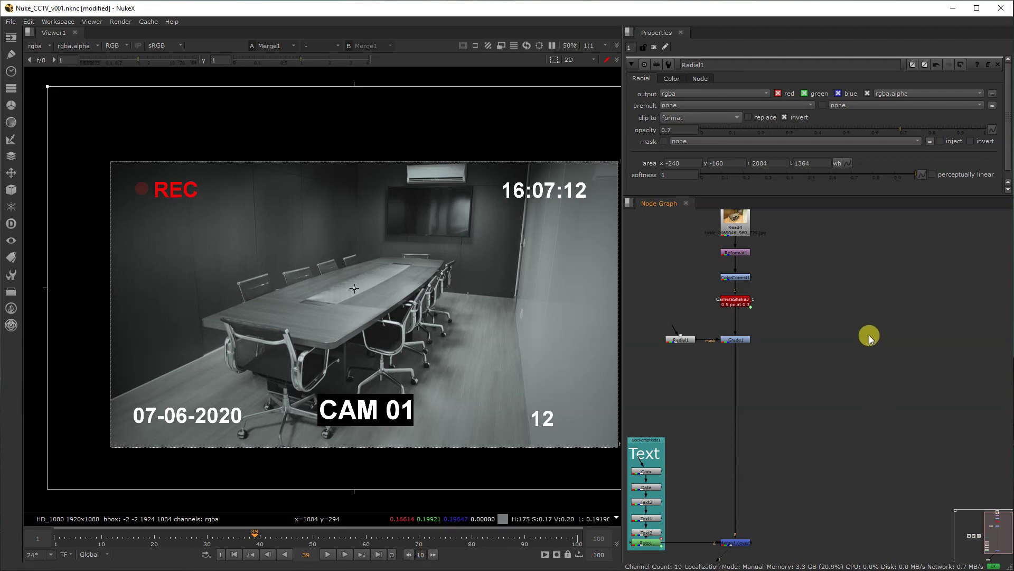
middle_drag(832, 368, 834, 415)
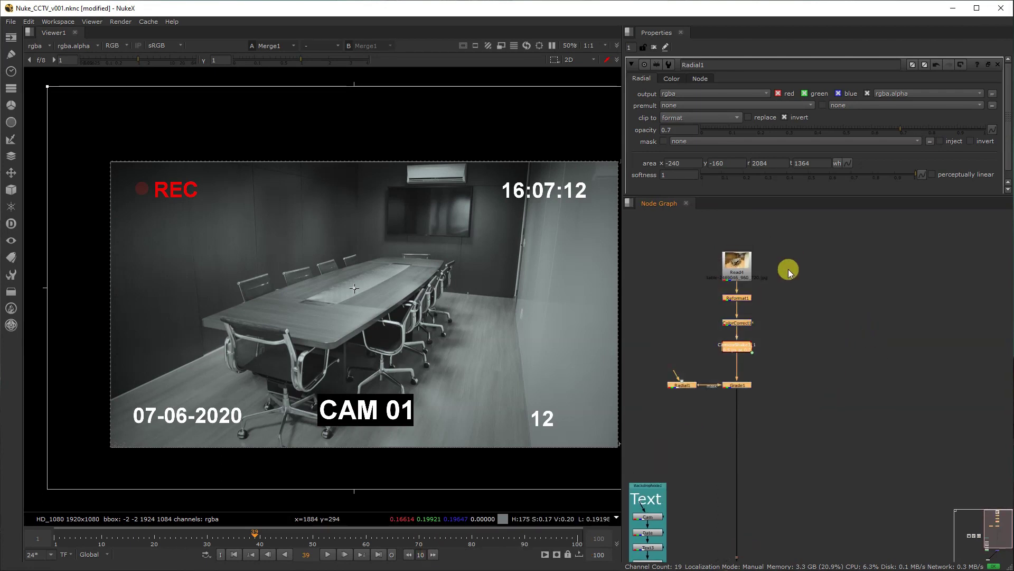
drag(647, 405, 798, 226)
drag(742, 274, 742, 246)
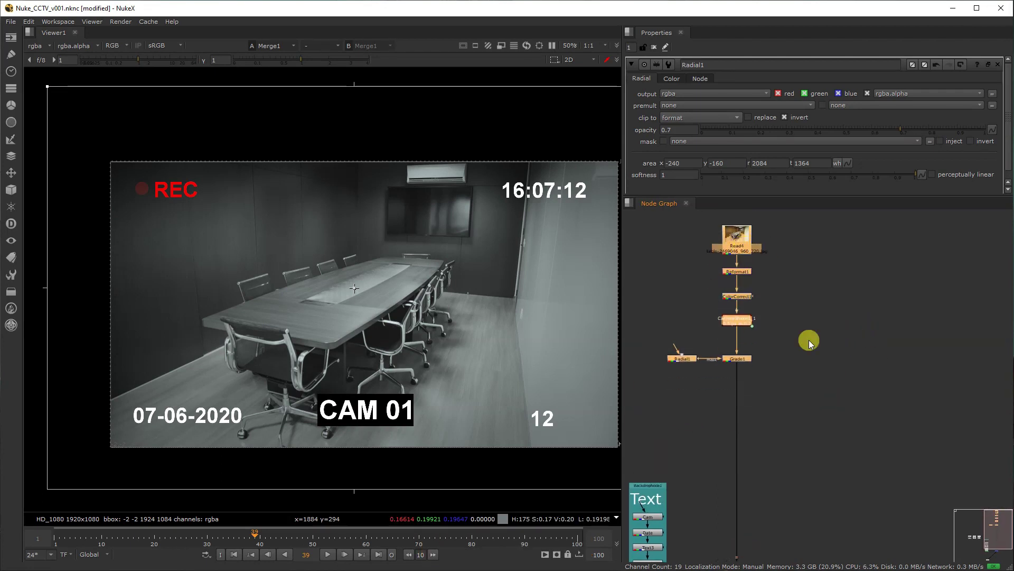
Create a new Rectangle node in the empty area beside the main pipe below Grade1.
middle_drag(851, 408, 821, 374)
scroll(822, 367, down, 1)
key(Tab)
text(racra)
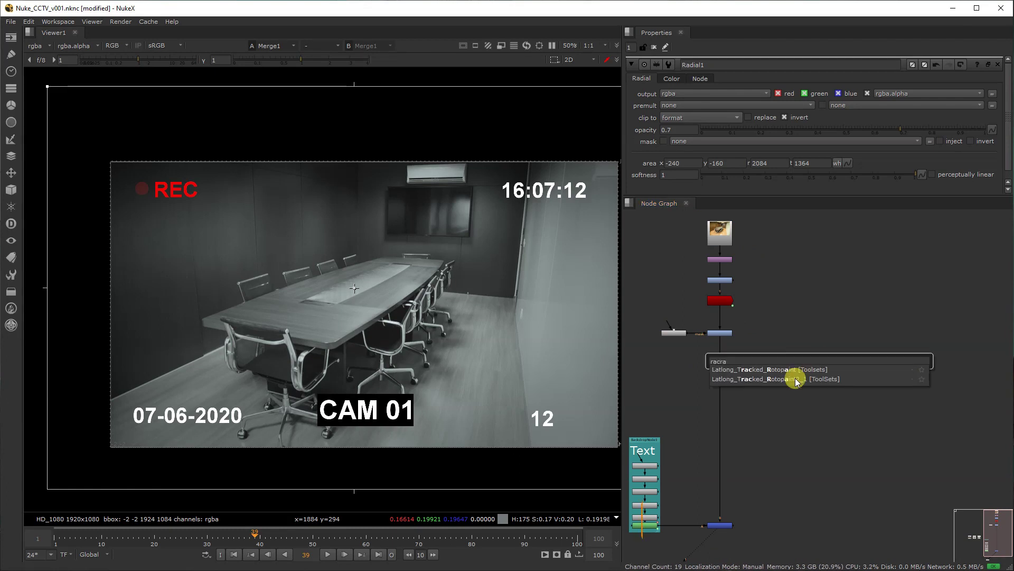
key(ctrl+a)
text(rect)
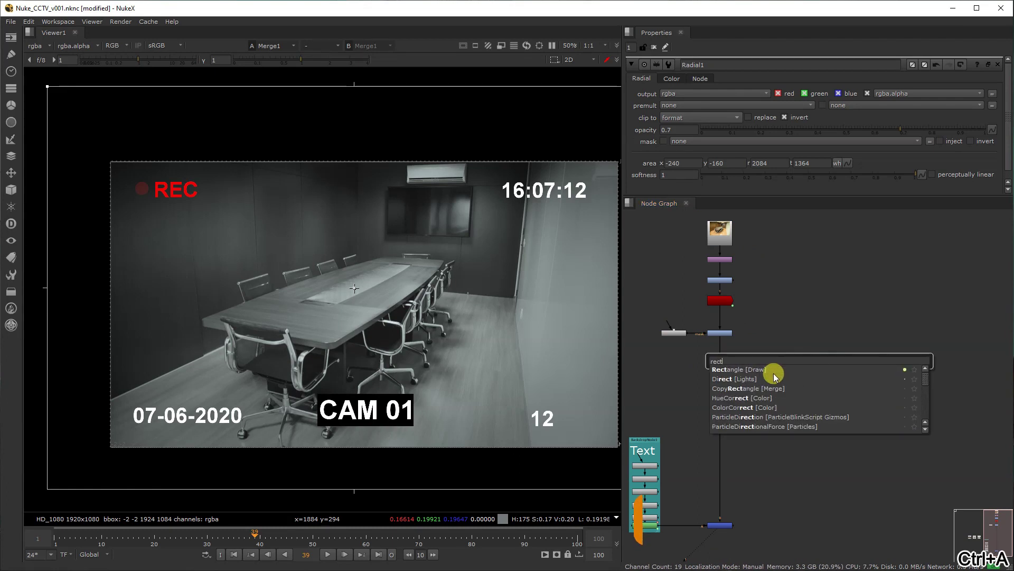
key(Return)
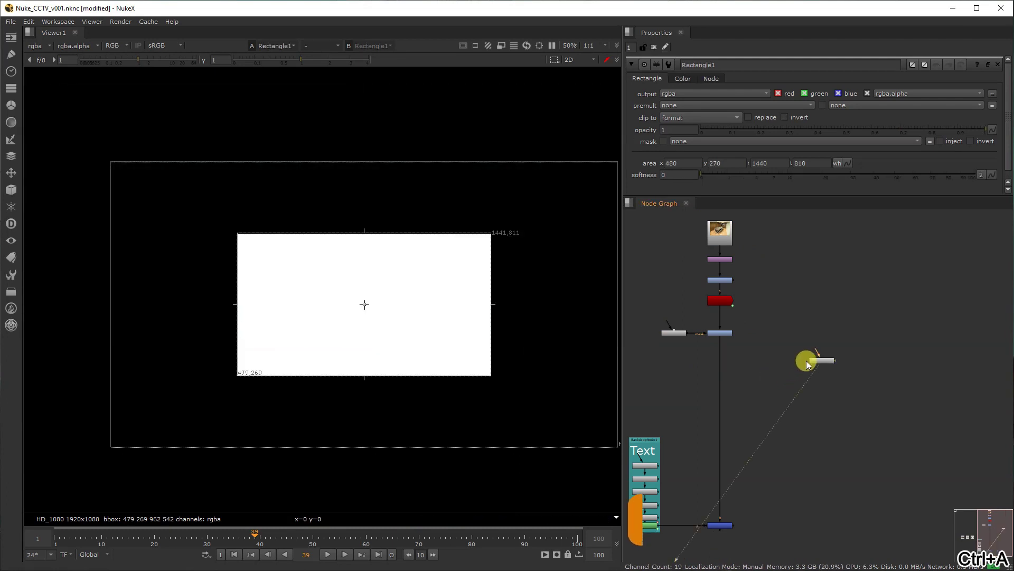
Enlarge the rectangle area to about x 90, y 66, r 1854, t 1008, leaving a margin inside the frame.
drag(240, 236, 136, 184)
middle_drag(338, 294, 218, 227)
drag(370, 310, 480, 365)
Add an Erode (fast) node fed by Rectangle1, place it below and beside the rectangle, and set its size to 10.
scroll(851, 380, up, 1)
scroll(850, 380, up, 1)
key(Tab)
text(erode)
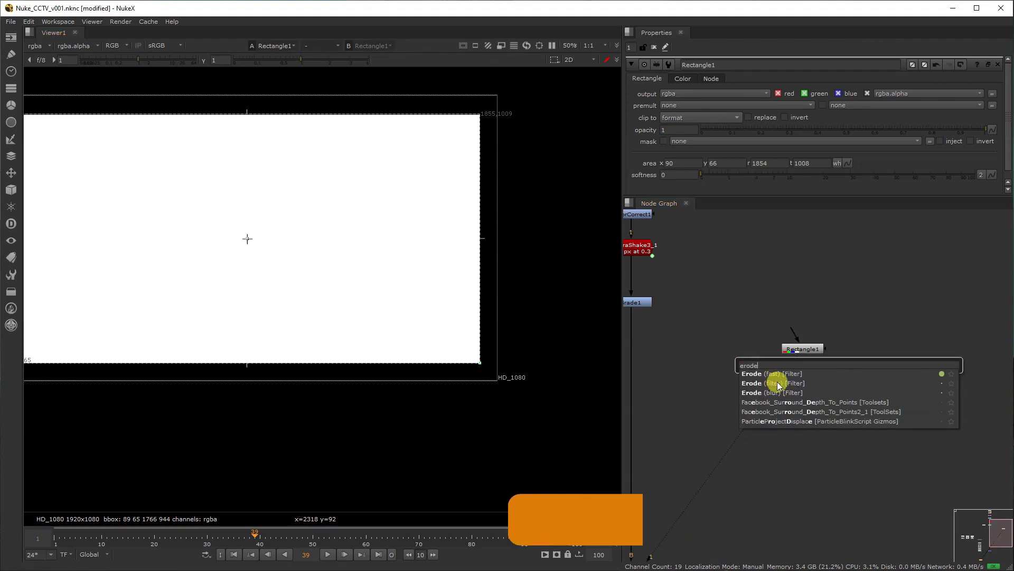
click(783, 379)
drag(842, 362, 849, 378)
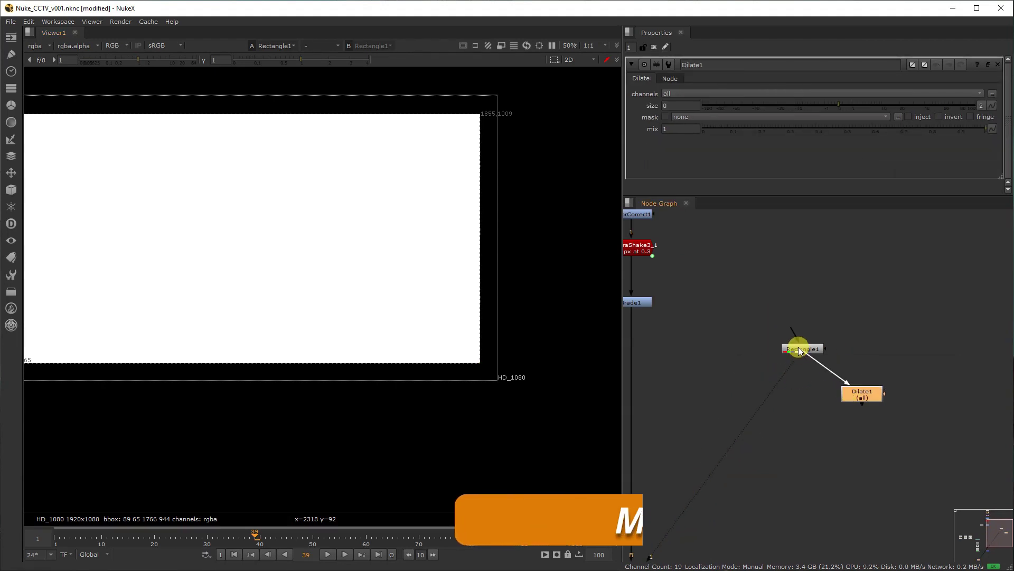
click(674, 105)
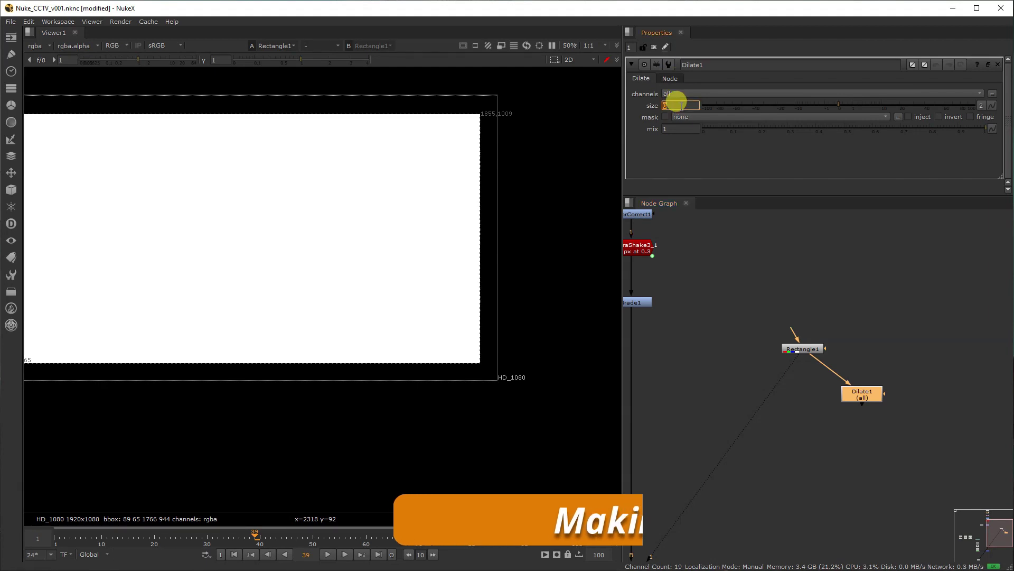
text(10)
key(Return)
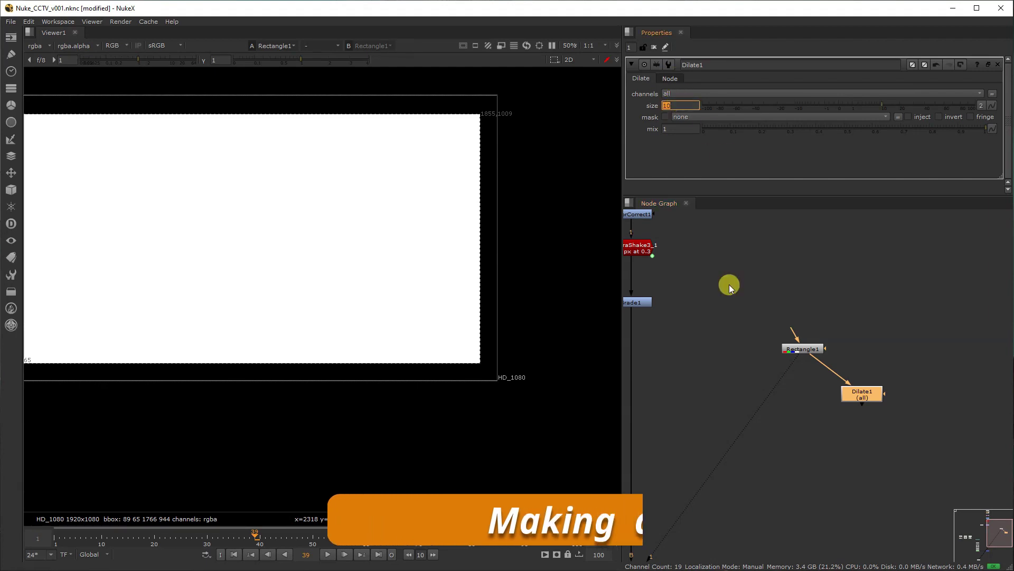
Merge Rectangle1 as input A with Dilate1 as input B, using the from operation to cut out a thin border.
click(802, 392)
key(m)
mouse_move(809, 378)
mouse_down()
mouse_move(845, 395)
mouse_move(783, 385)
mouse_move(805, 392)
mouse_up()
click(735, 228)
click(697, 94)
click(701, 115)
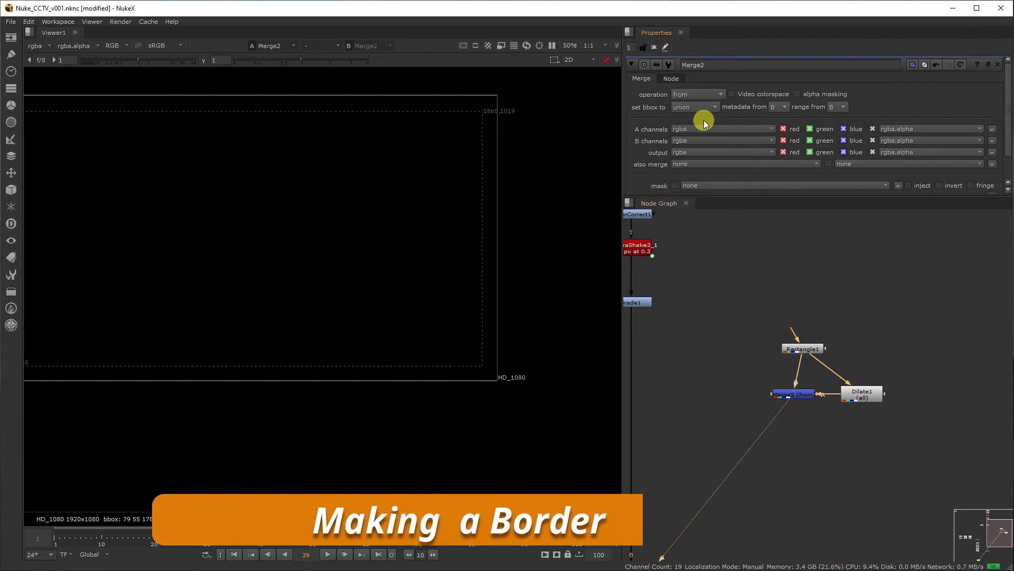
click(793, 392)
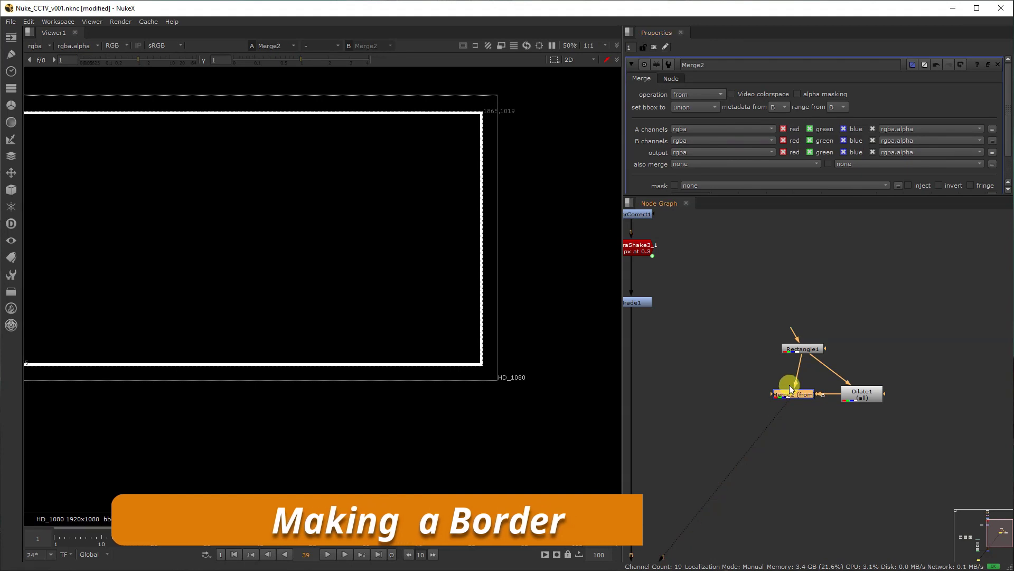
Straighten the border branch by lining up Merge2 directly below Rectangle1, with Dilate1 beside it.
scroll(784, 390, down, 4)
middle_drag(766, 390, 907, 361)
scroll(908, 363, up, 1)
scroll(971, 374, up, 3)
scroll(967, 368, down, 2)
scroll(970, 367, up, 2)
scroll(971, 371, up, 3)
scroll(949, 369, down, 1)
scroll(936, 375, up, 1)
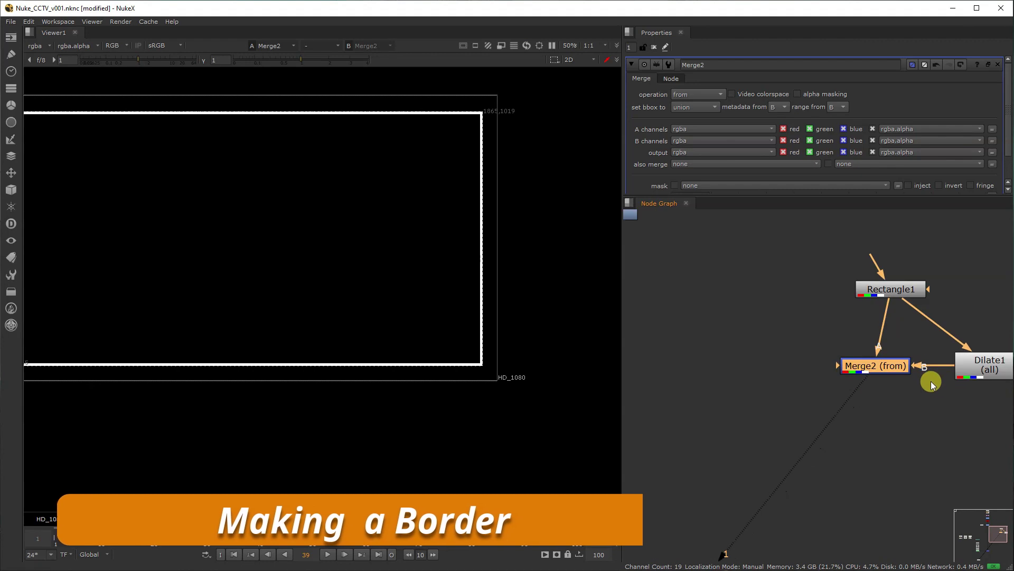
middle_drag(874, 364, 763, 362)
click(835, 366)
drag(729, 374, 736, 377)
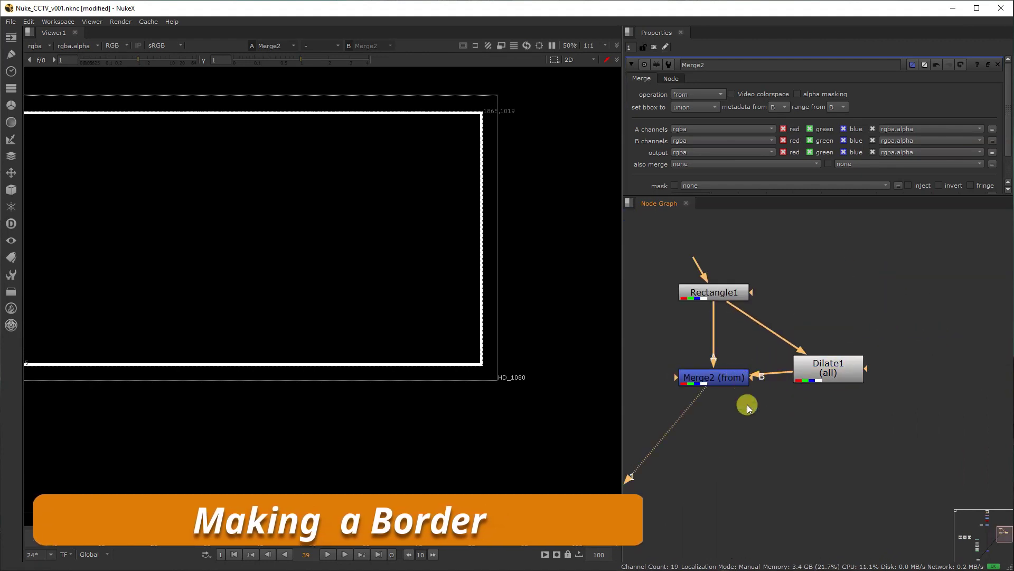
Add a Transform node, connect its input to Rectangle1 and show its output in the viewer.
middle_drag(717, 410, 732, 378)
key(t)
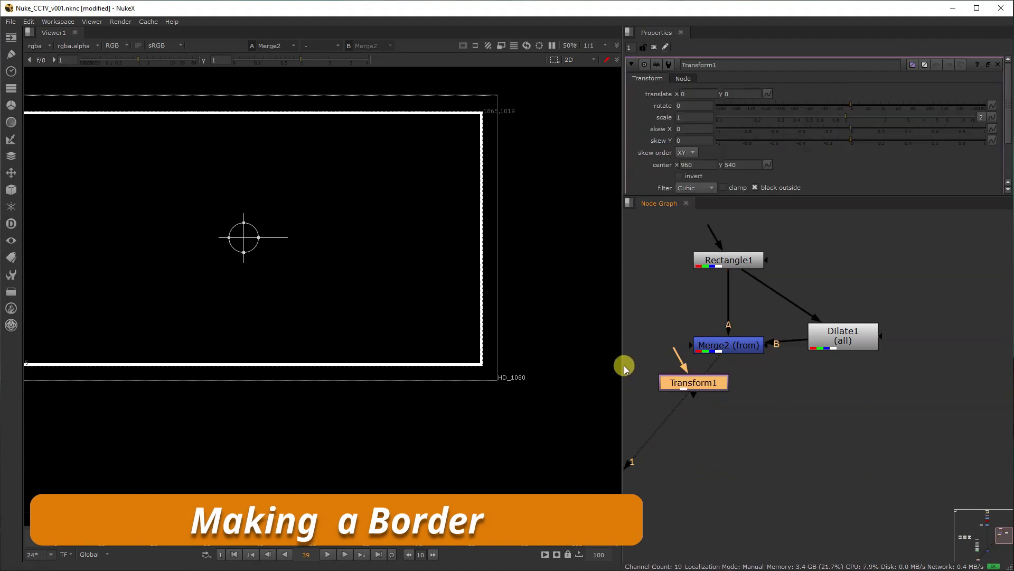
drag(732, 246, 730, 253)
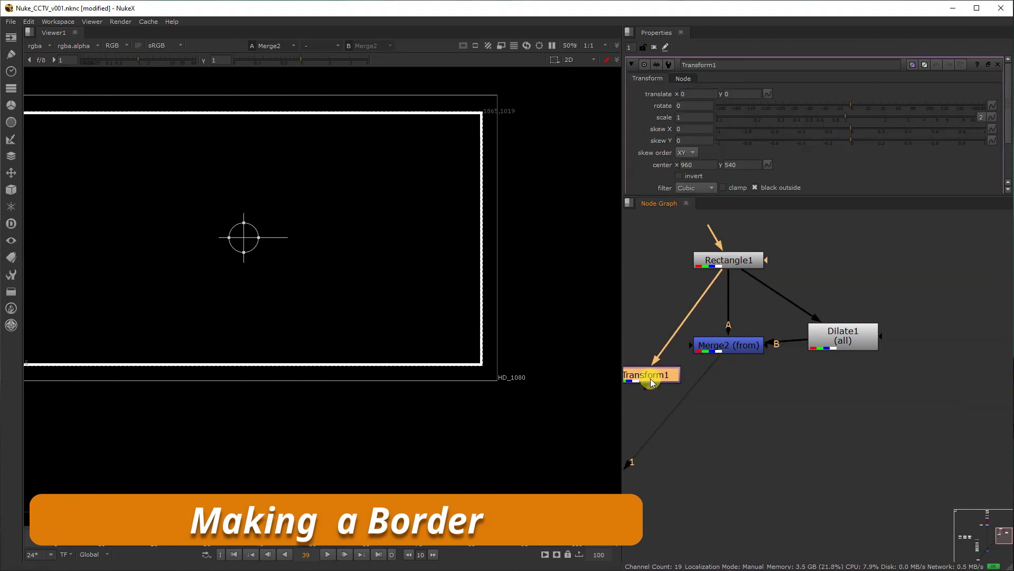
key(1)
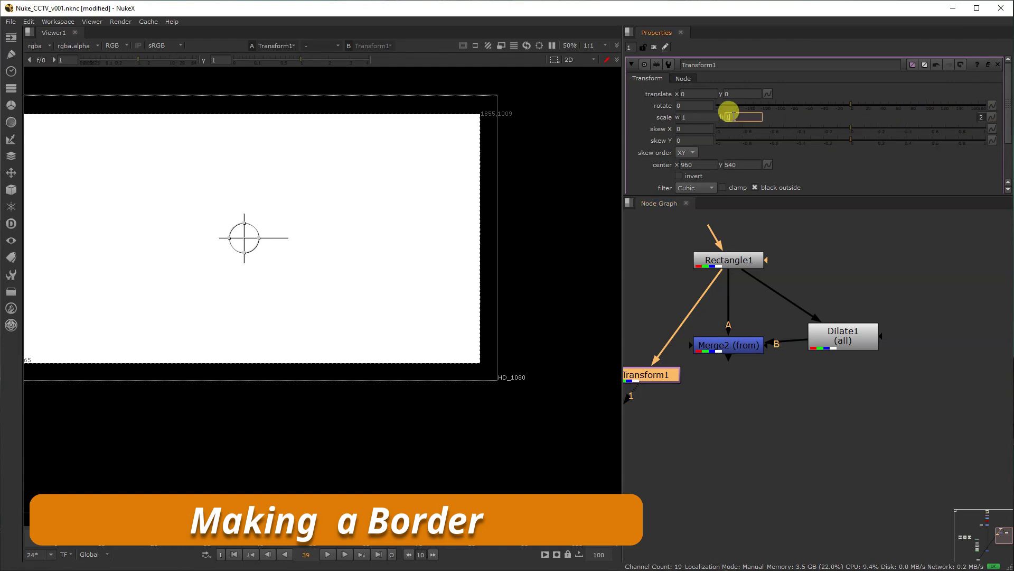
Try stepping Transform1's height scale up and down while watching the rectangle.
key(Up)
key(Up)
key(Up)
drag(729, 111, 705, 112)
click(741, 116)
key(Down)
key(Up)
key(Up)
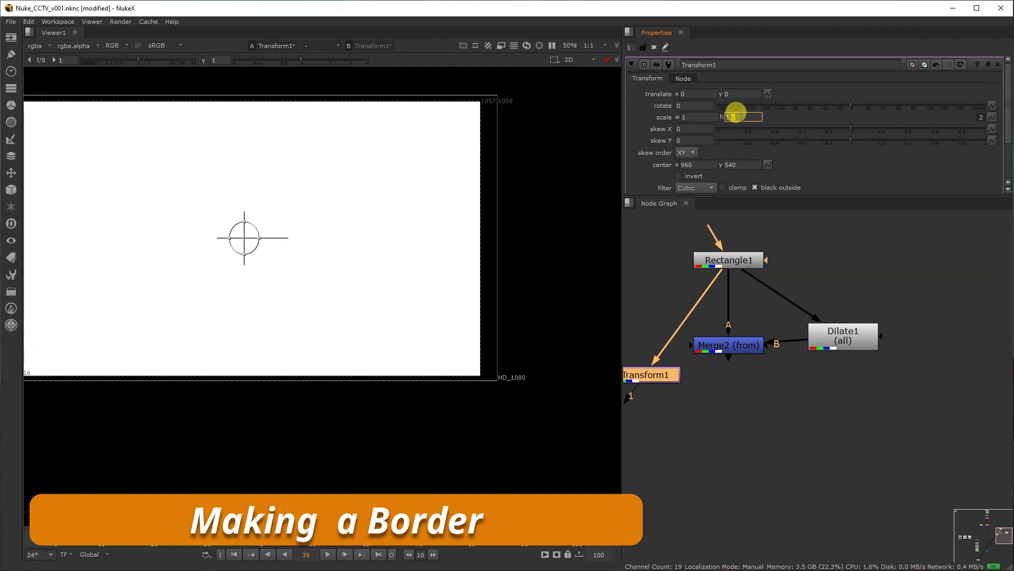
key(Down)
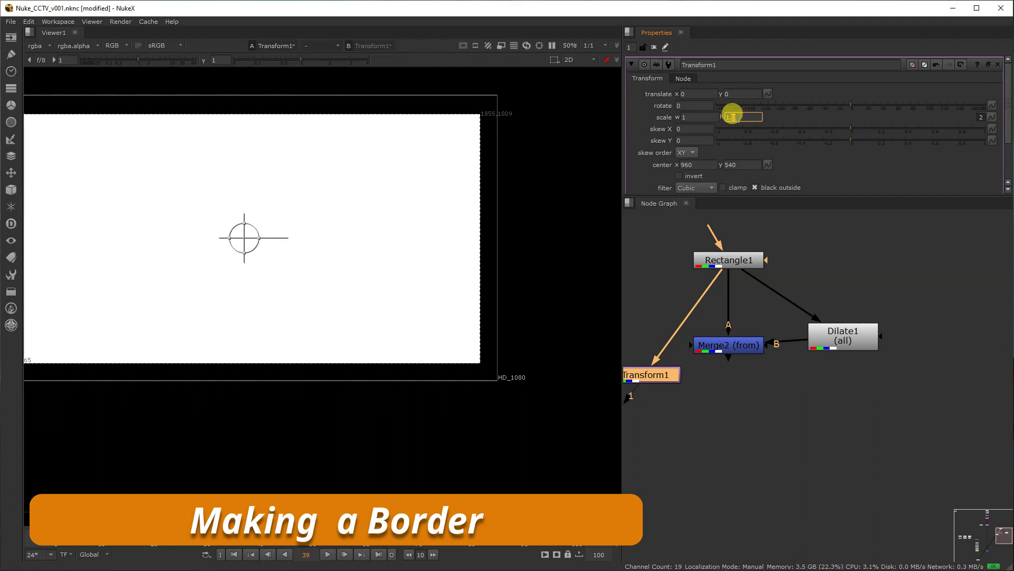
Set Transform1's scale to 1.3 in height and 0.9 in width.
text(1.3)
key(Return)
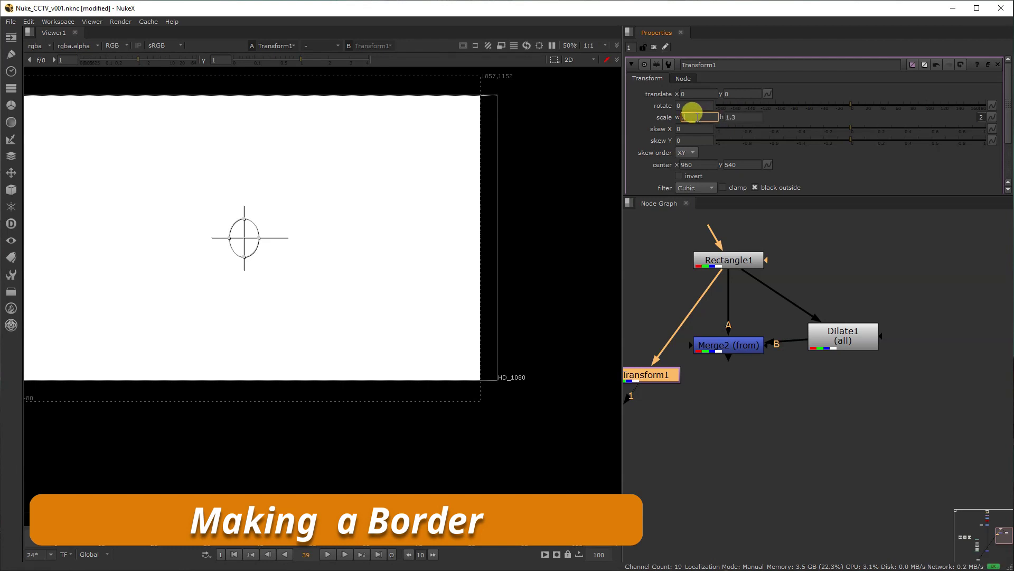
scroll(692, 115, down, 2)
scroll(692, 114, up, 1)
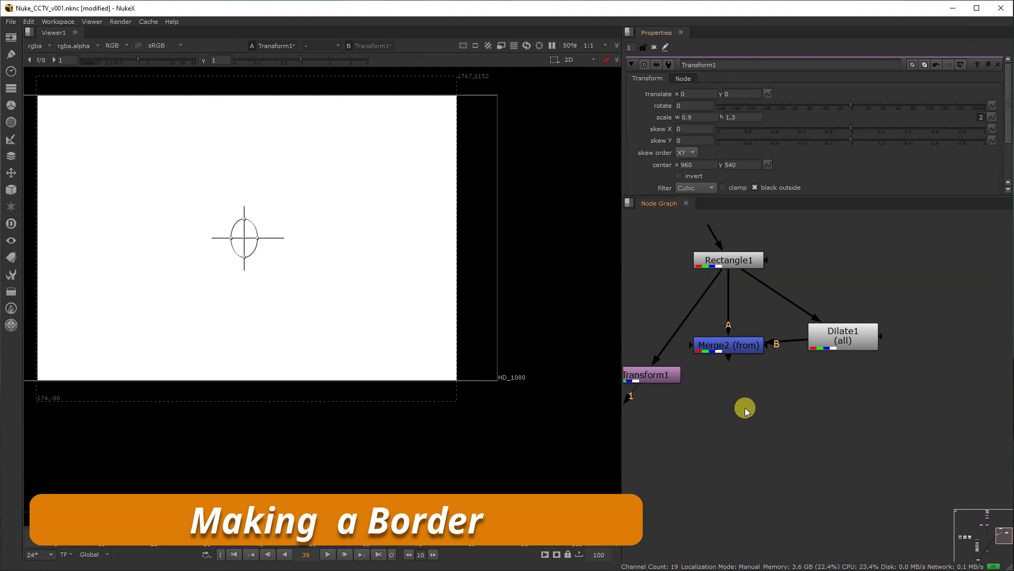
Merge Transform1 as input A with Merge2 as input B using the from operation, and align the new merge below Merge2.
key(m)
drag(752, 400, 743, 347)
click(692, 95)
click(698, 113)
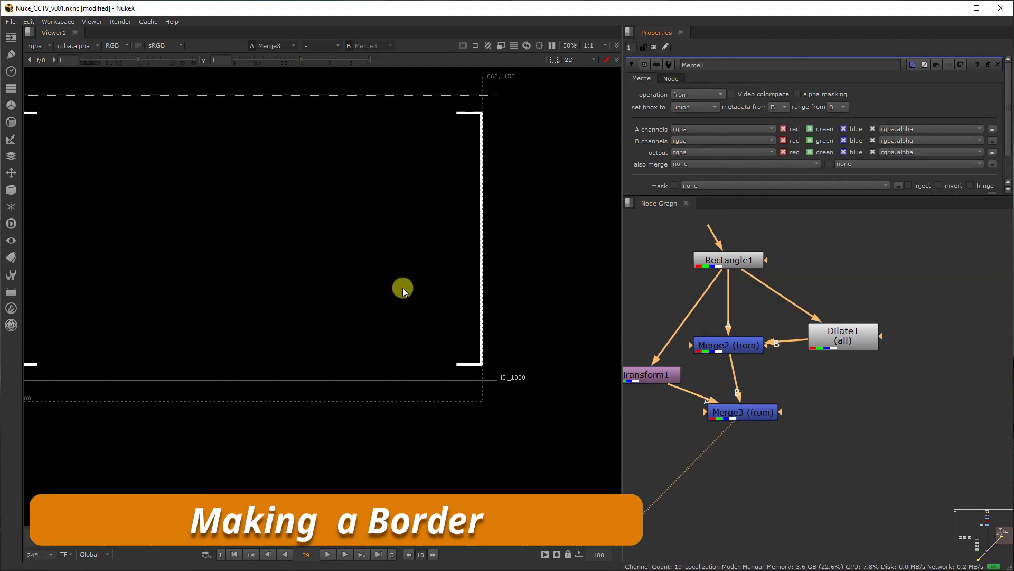
middle_drag(402, 287, 499, 294)
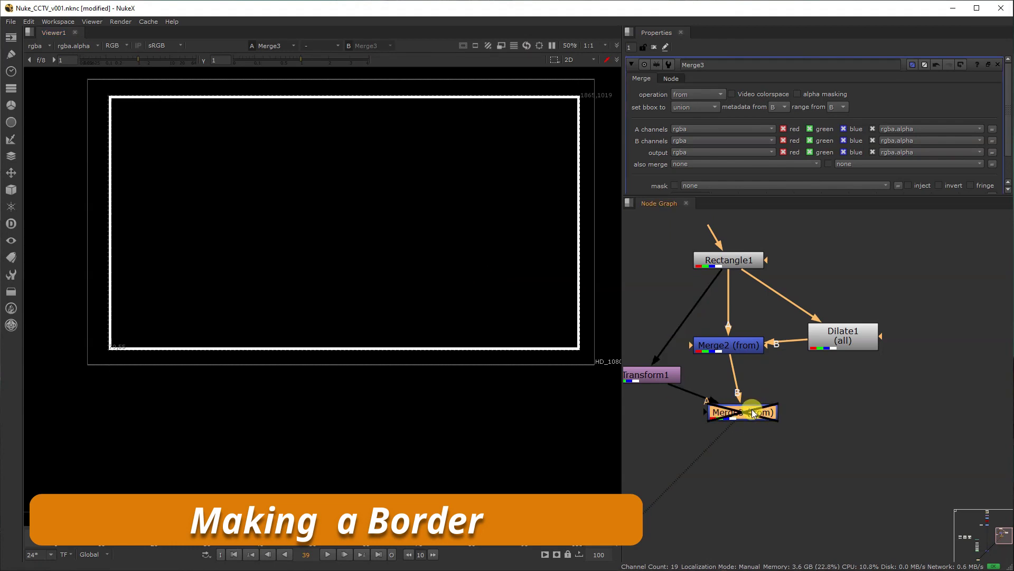
drag(753, 412, 737, 414)
Duplicate Transform1 on the other side of the branch, feed the copy from Rectangle1 and view it.
click(665, 376)
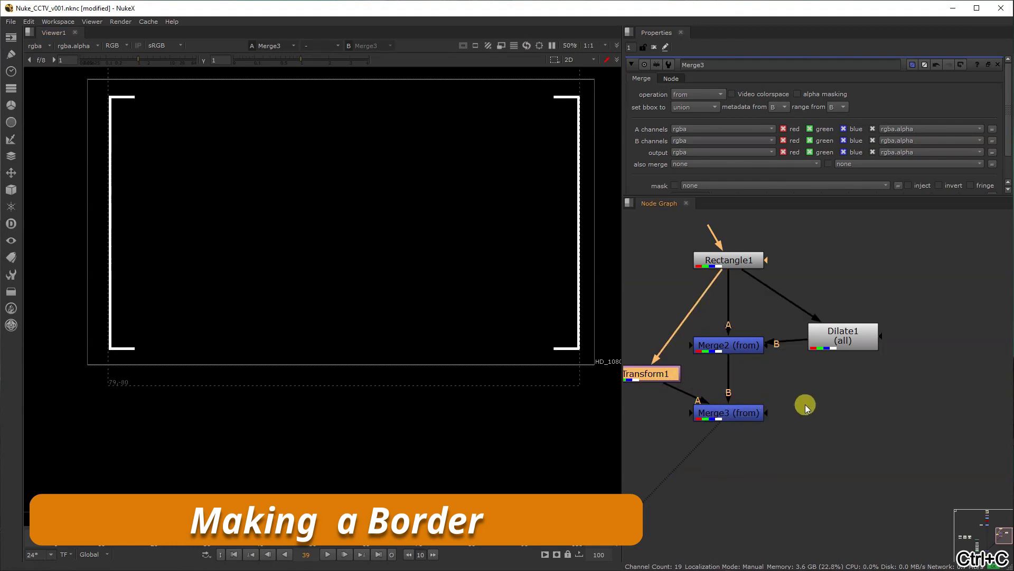
middle_drag(805, 404, 843, 398)
click(848, 397)
key(1)
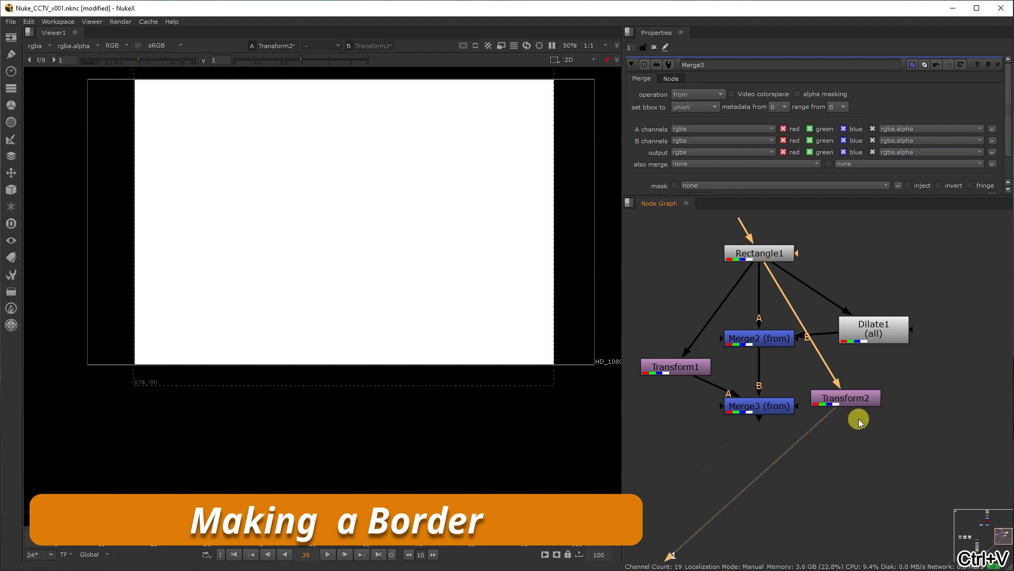
Set Transform2's scale to 1.3 in width and 0.9 in height.
double_click(852, 401)
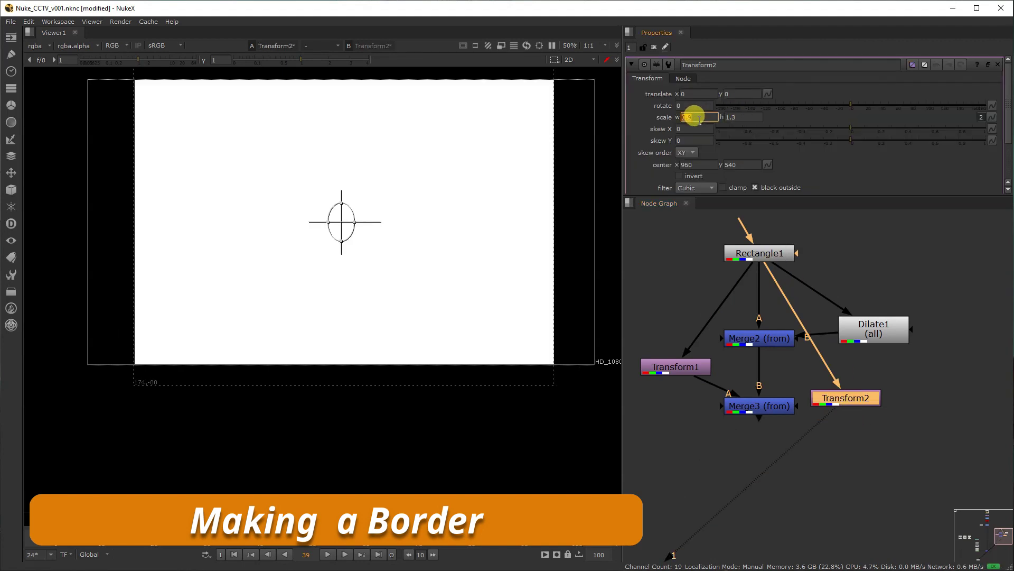
key(Tab)
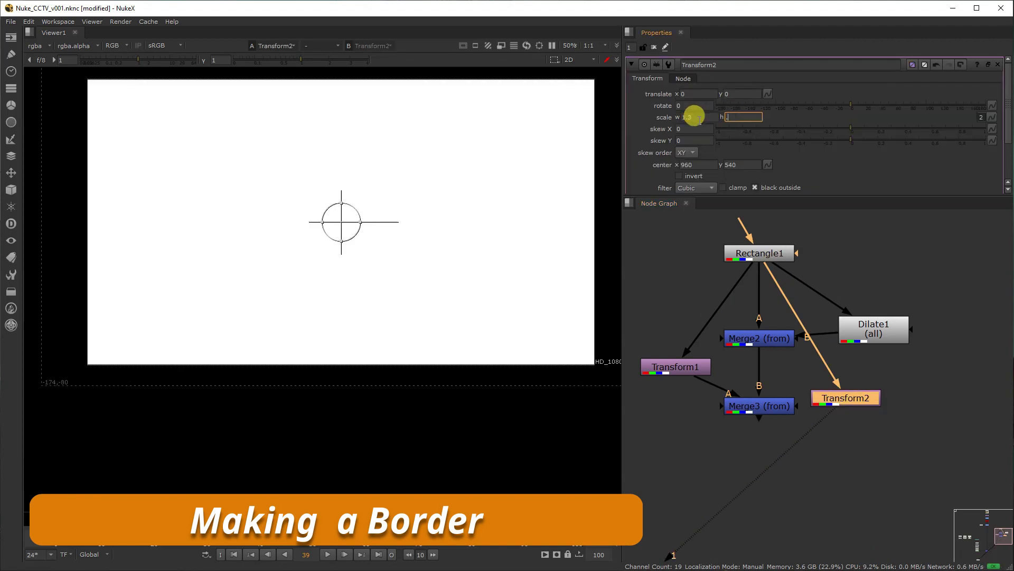
text(.9)
key(Return)
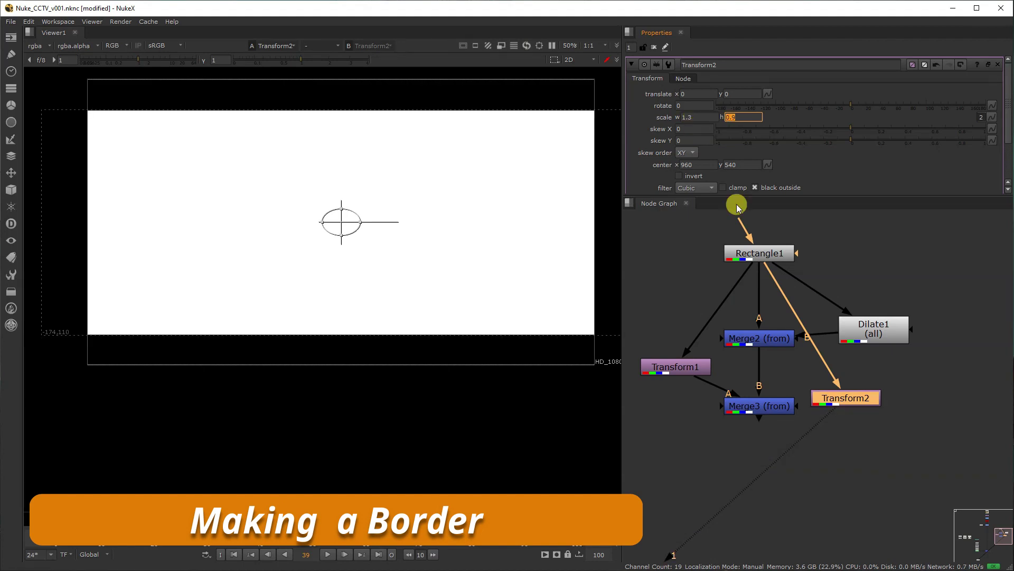
Merge Transform2 as input A with Merge3 as input B using the from operation, and view the result.
key(m)
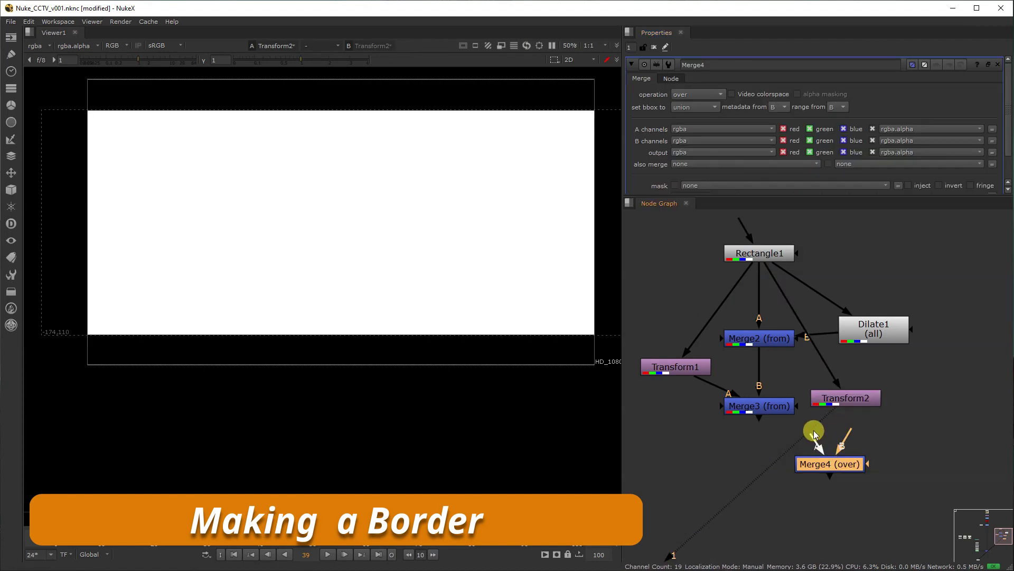
drag(767, 412, 767, 412)
key(1)
click(720, 97)
click(709, 115)
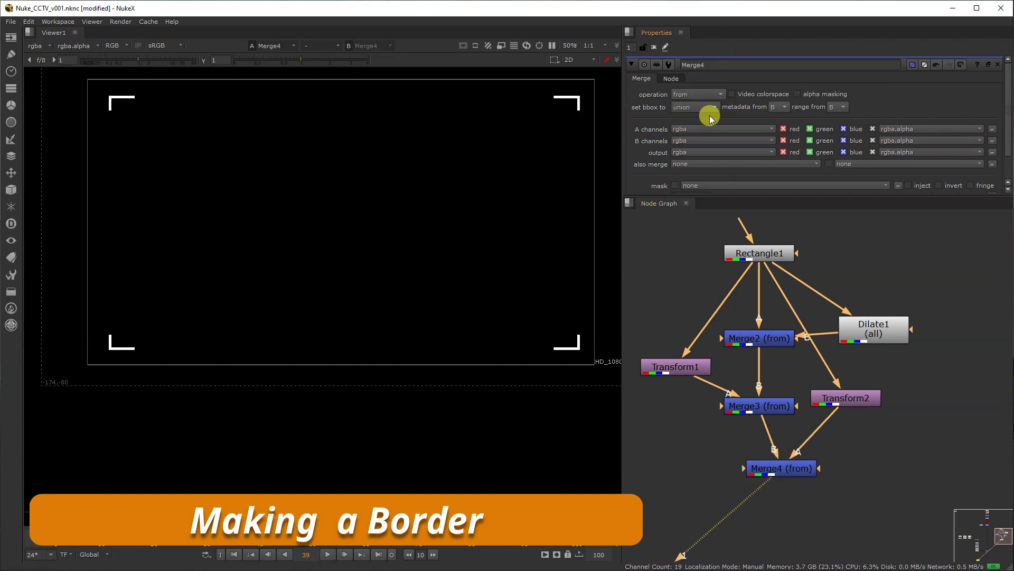
Set Transform2's height scale to 0.85 and move Merge4 closer into line below Merge3.
double_click(834, 400)
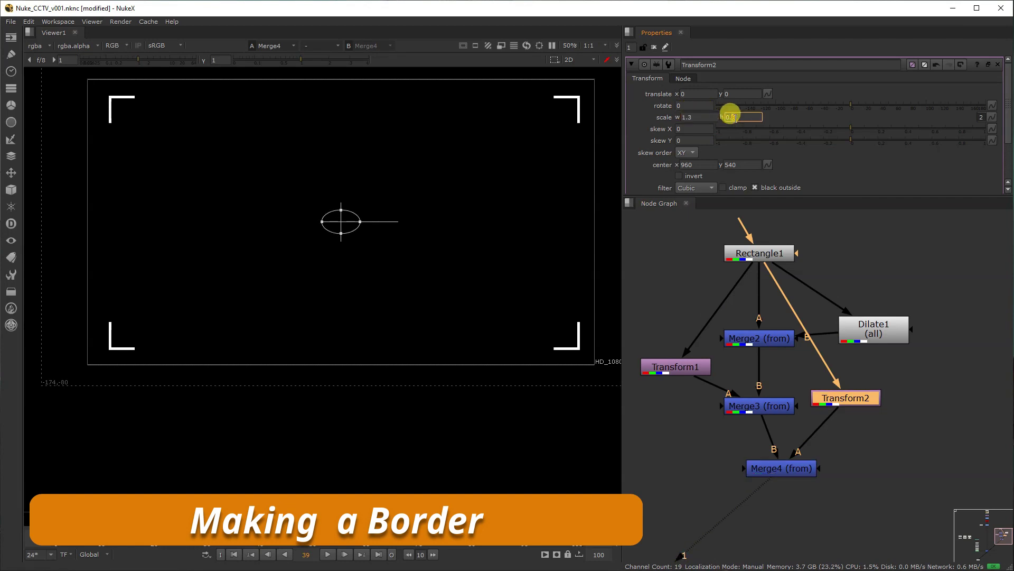
key(Return)
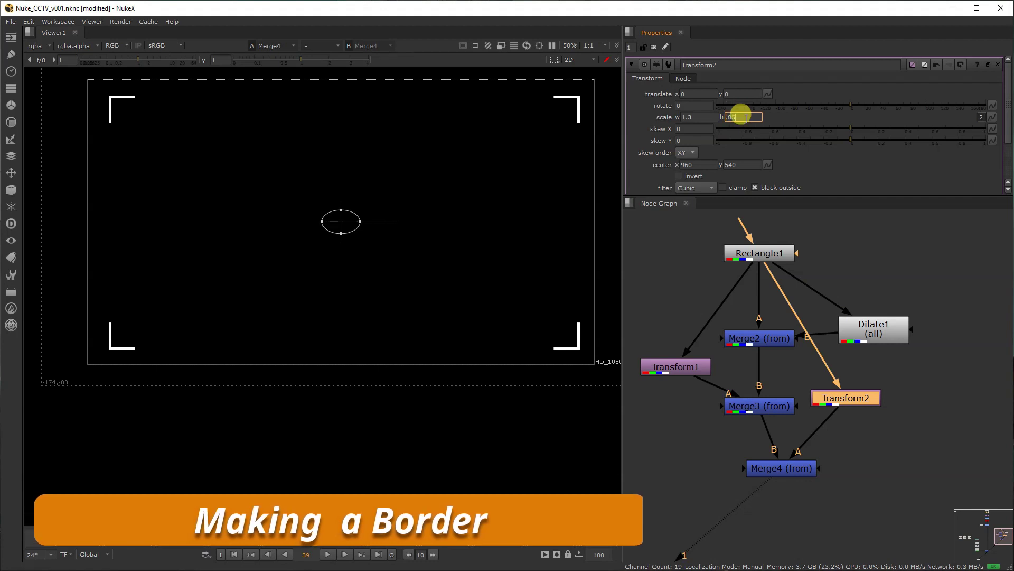
click(890, 389)
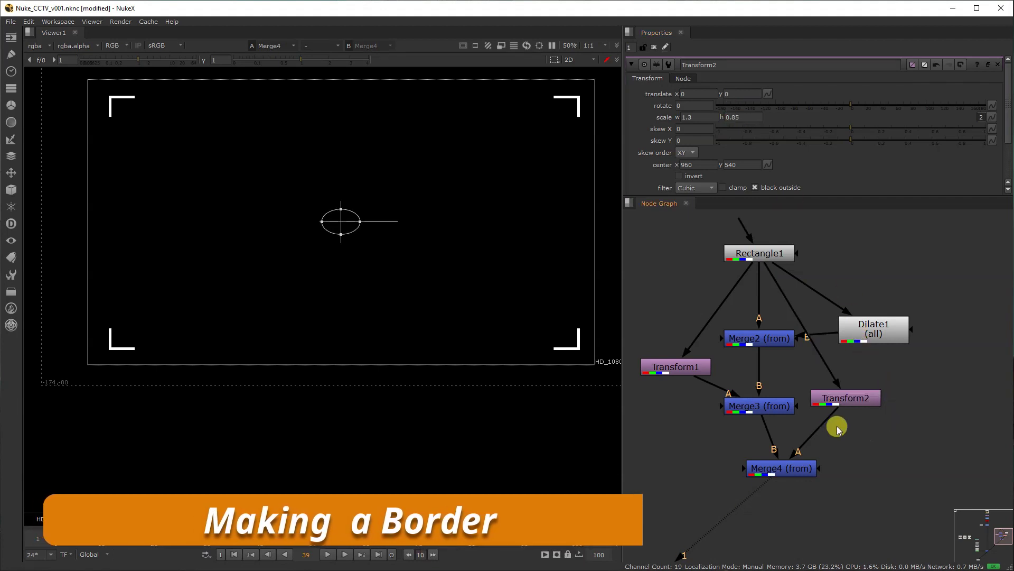
drag(774, 471, 763, 474)
Review the border build-up in the viewer node by node, from Rectangle1 through Merge2 and Merge3 to Merge4.
ctrl+shift+click(734, 255)
ctrl+shift+click(869, 328)
ctrl+shift+click(776, 338)
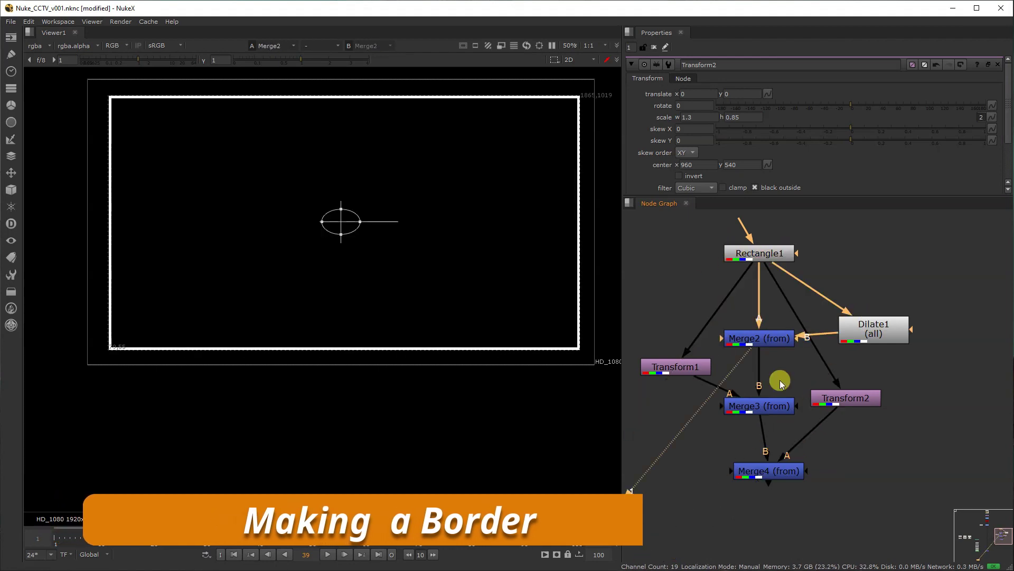
click(688, 370)
key(1)
click(757, 403)
key(1)
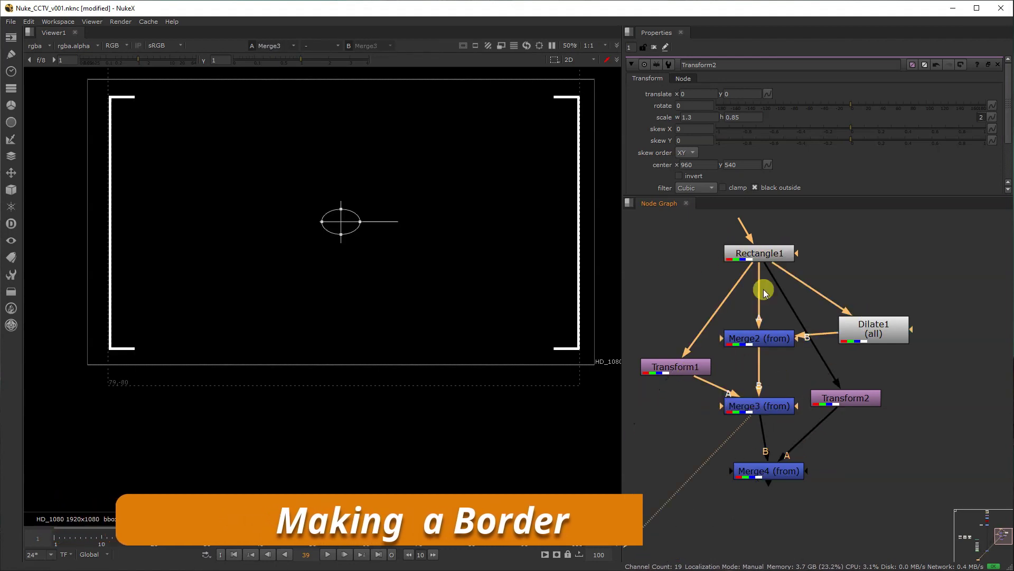
click(767, 257)
key(1)
click(776, 337)
key(1)
click(763, 405)
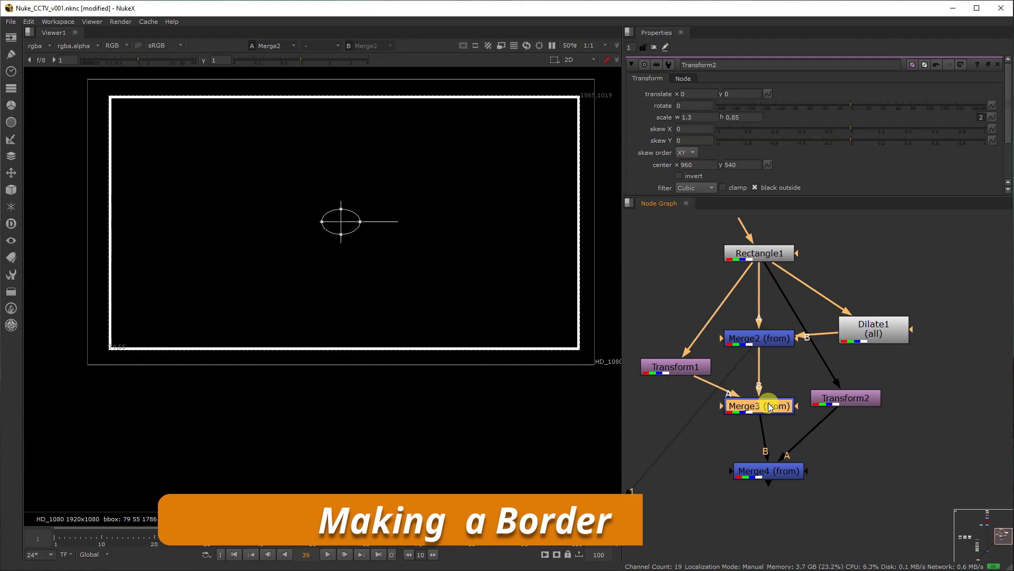
key(1)
click(777, 470)
key(1)
Add a Clamp node directly below Merge4.
middle_drag(782, 455, 865, 411)
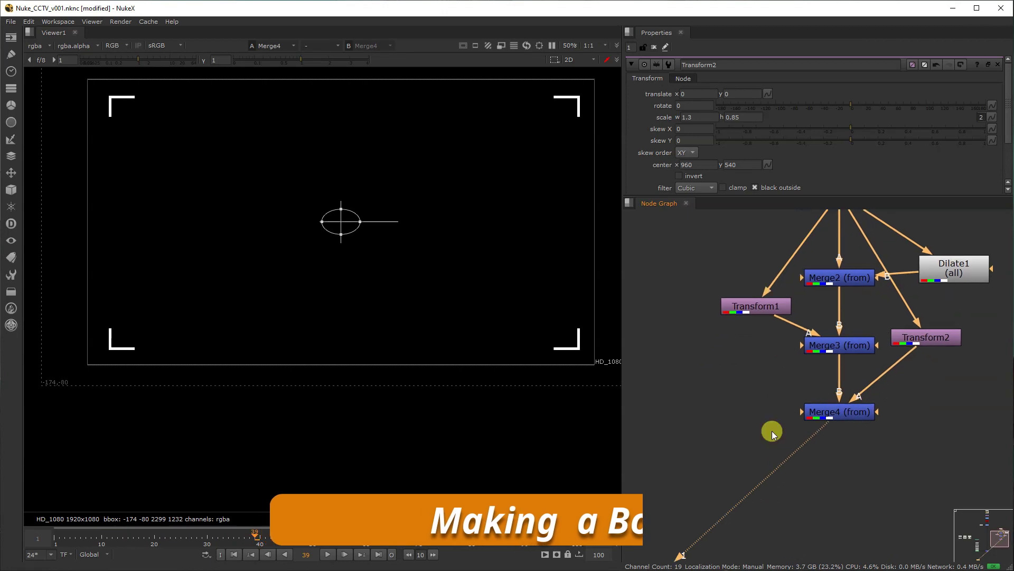
click(856, 410)
key(Tab)
text(cla)
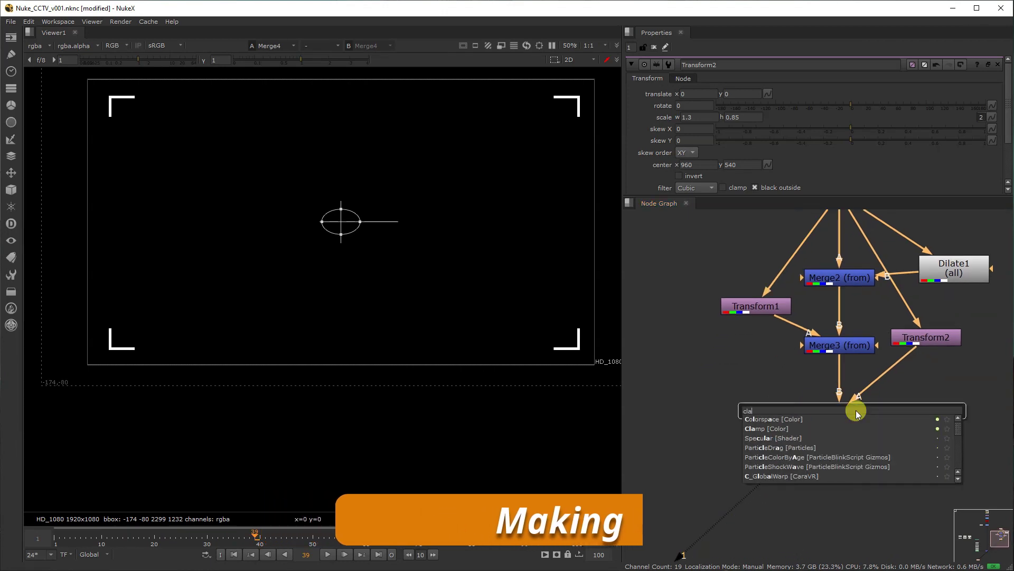
click(825, 429)
scroll(831, 426, down, 1)
scroll(832, 426, down, 3)
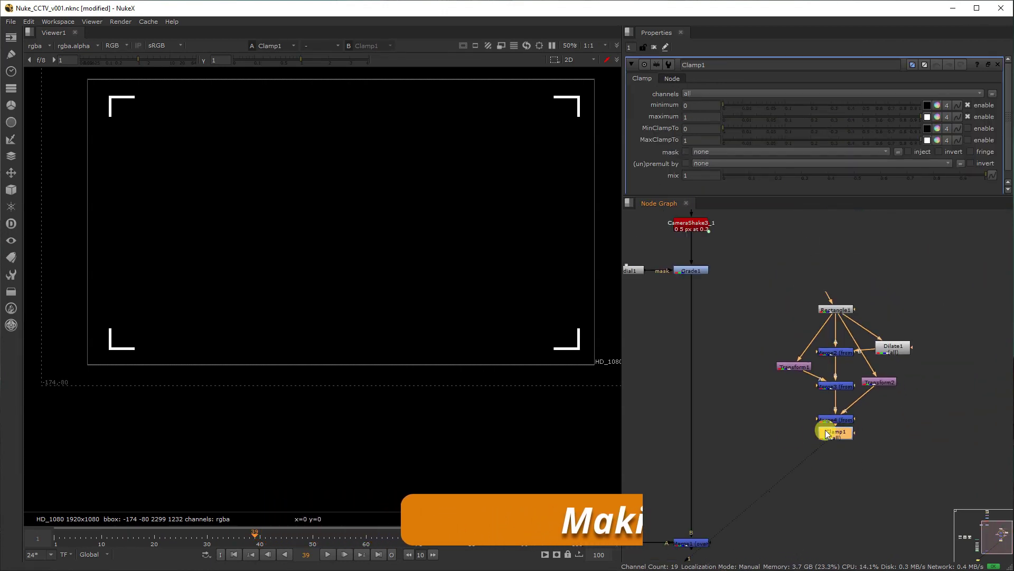
Merge the clamped border over the text composite with a new over Merge, and view the result.
click(785, 443)
key(m)
drag(779, 430, 697, 502)
key(1)
middle_drag(752, 430, 725, 455)
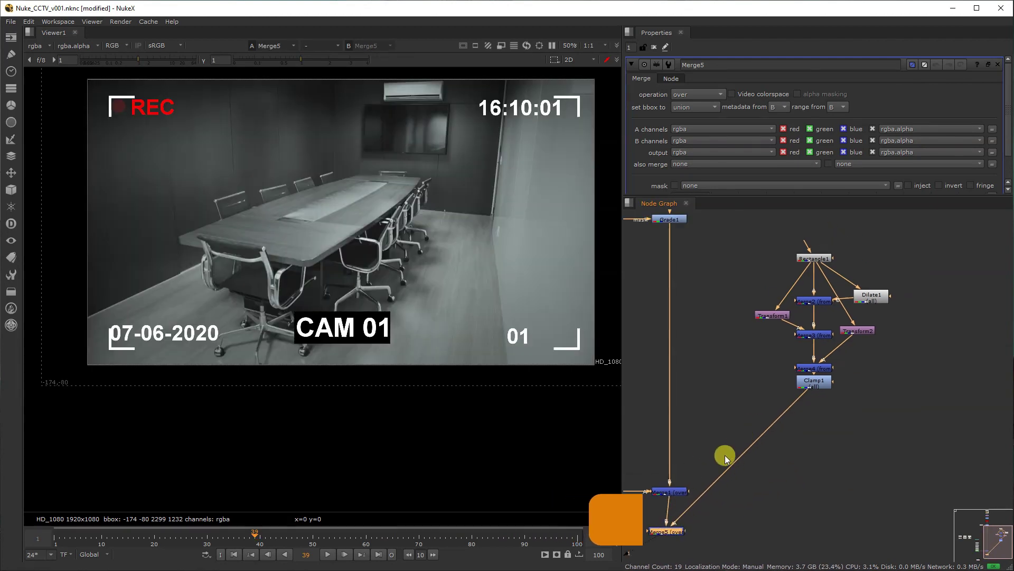
Move the whole group of border nodes down so that Clamp1 sits level with Merge5.
drag(713, 408, 932, 239)
drag(879, 299, 863, 441)
middle_drag(856, 426, 846, 333)
click(846, 332)
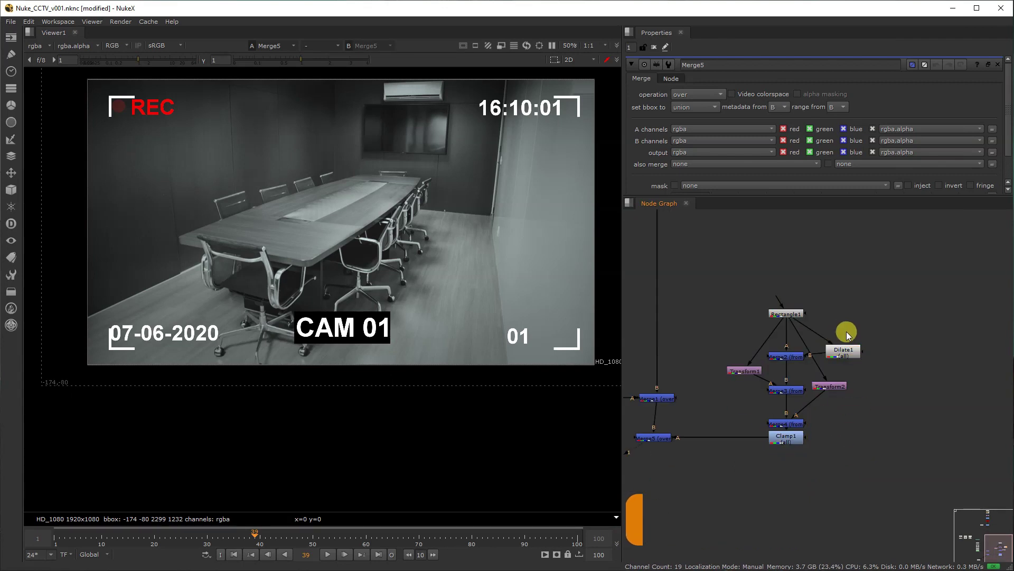
Reposition Rectangle1 in the frame so its area is x 77, y 55, r 1835, t 1029.
double_click(791, 318)
drag(567, 103, 573, 95)
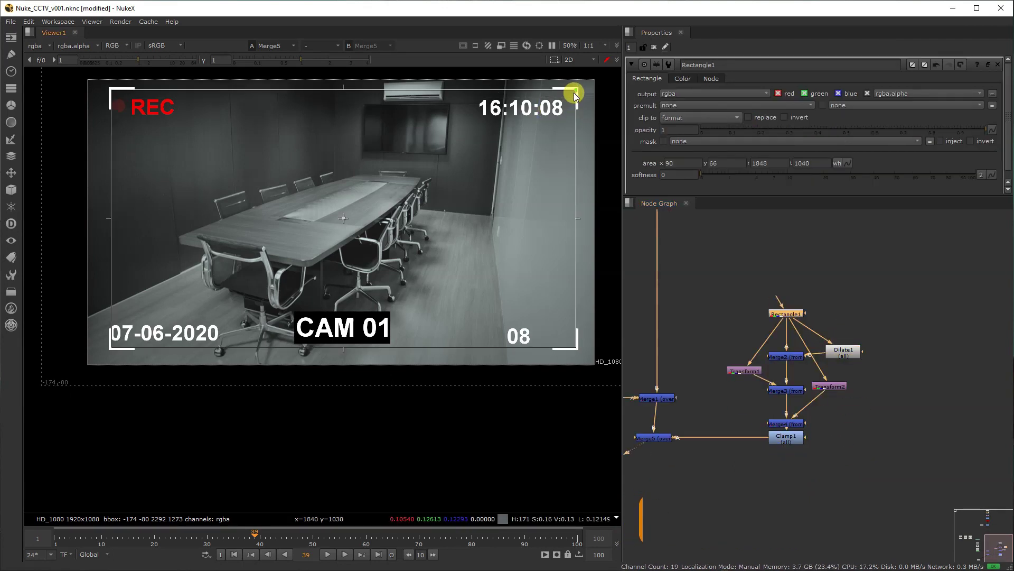
drag(348, 225, 341, 223)
Shift the Date text slightly right inside its corner bracket and open the settings of the Text1 clock.
middle_drag(734, 391, 808, 388)
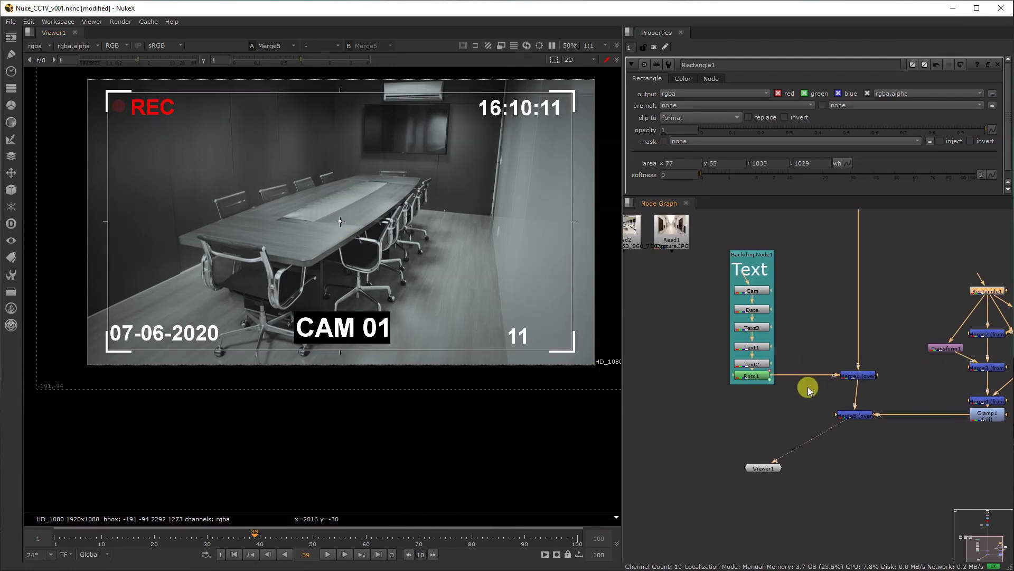
double_click(759, 313)
drag(241, 341, 252, 344)
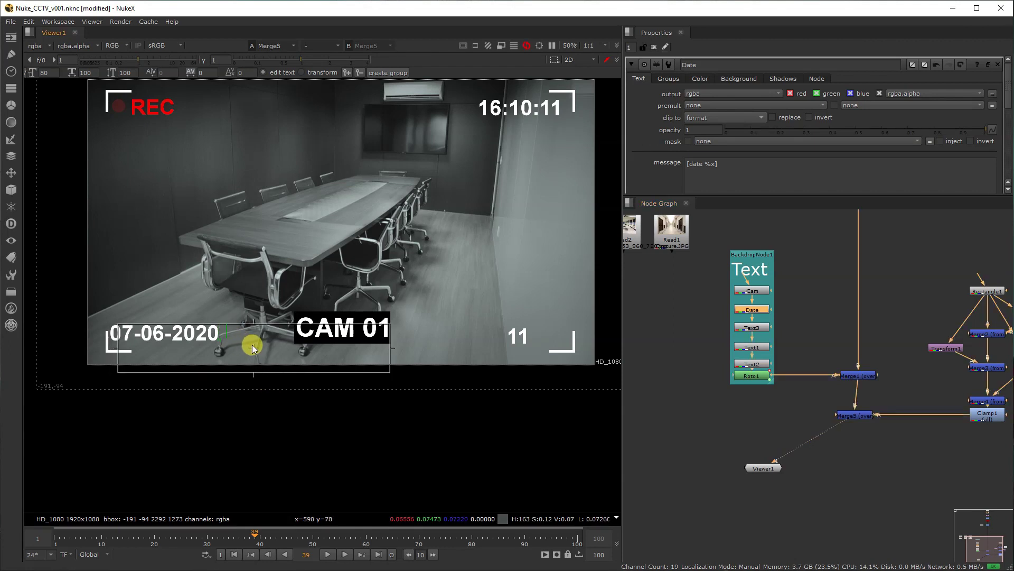
double_click(751, 349)
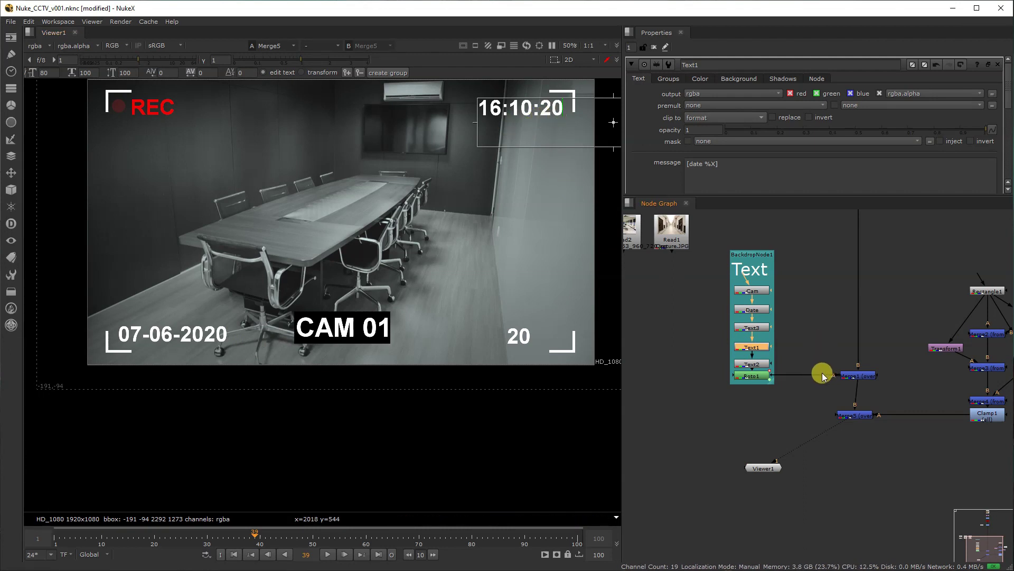
At frame 1, select the Roto1 recording dot and nudge it slightly right inside its corner bracket.
middle_drag(822, 376, 770, 360)
double_click(708, 361)
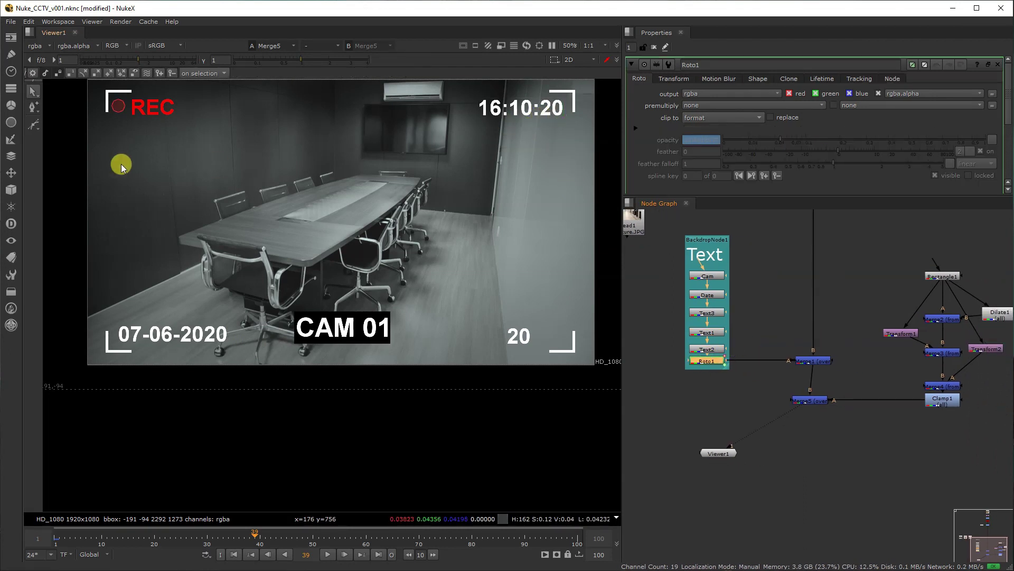
click(232, 554)
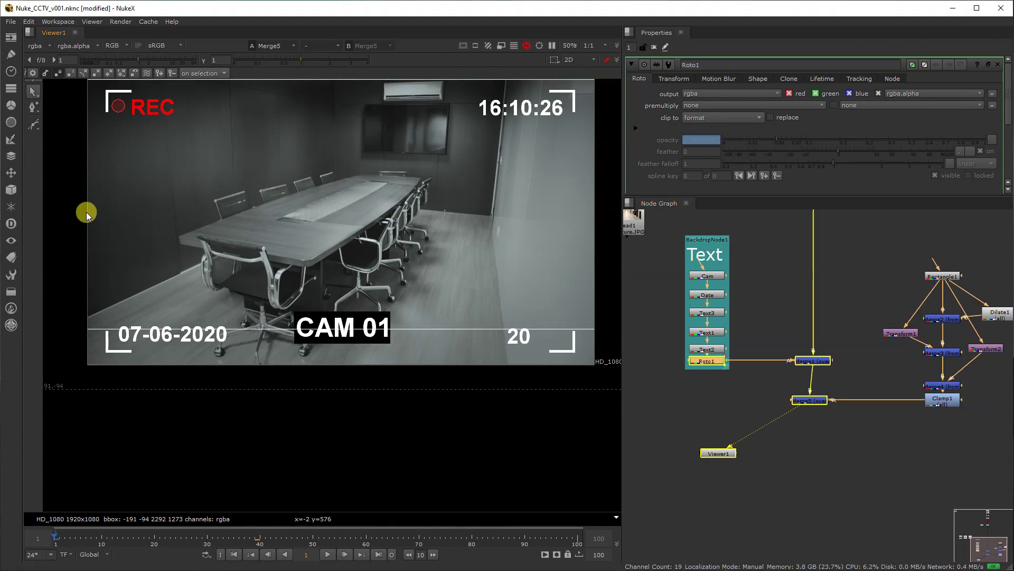
drag(84, 211, 183, 77)
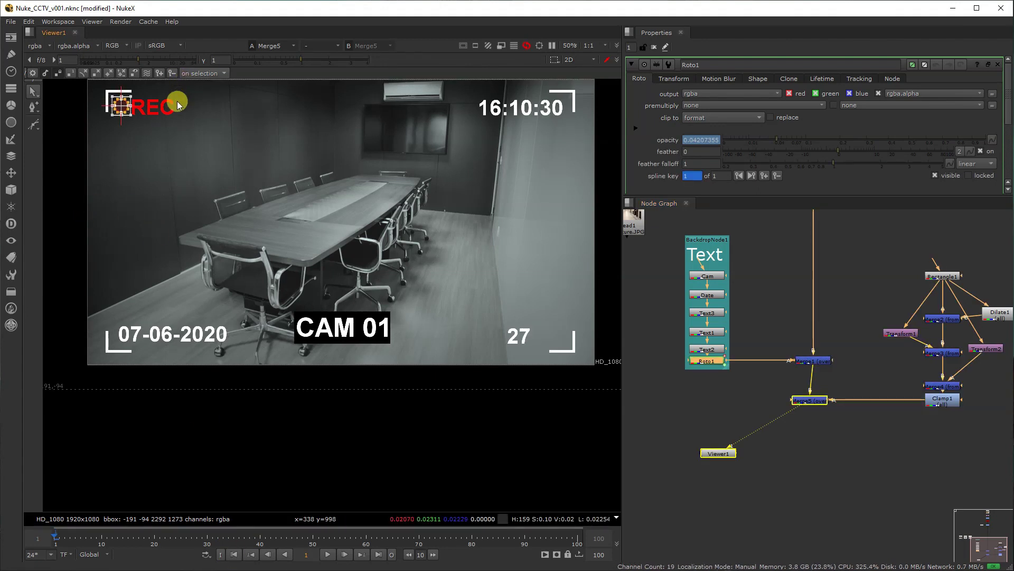
Nudge the REC text slightly right, away from the recording dot.
middle_drag(980, 307, 885, 314)
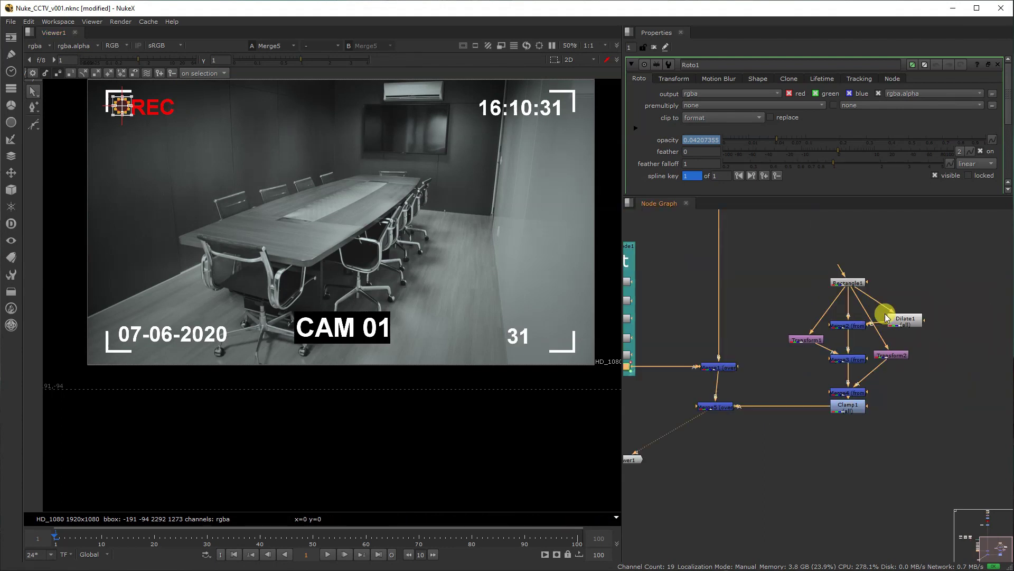
middle_drag(626, 357, 708, 390)
scroll(702, 388, down, 1)
double_click(703, 389)
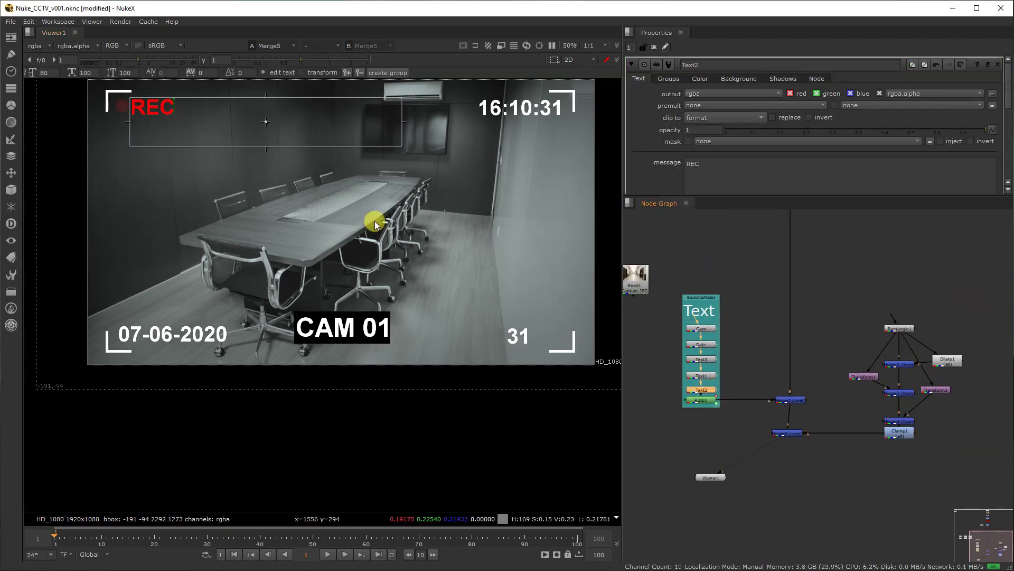
drag(265, 121, 270, 124)
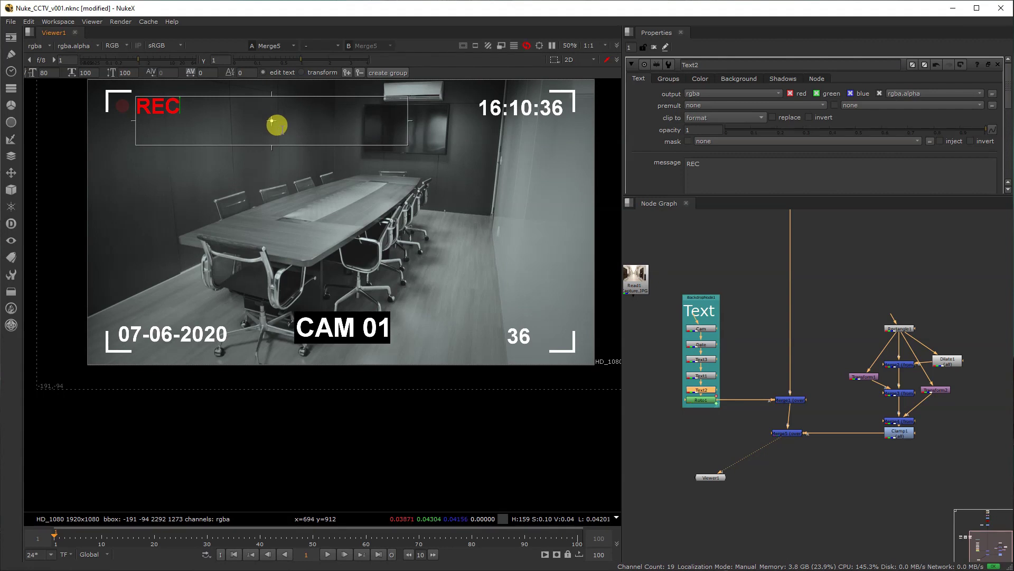
Shift the Text3 seconds counter right, closer to its corner bracket.
middle_drag(805, 398, 755, 385)
middle_drag(678, 371, 717, 388)
double_click(694, 366)
middle_drag(583, 351, 458, 344)
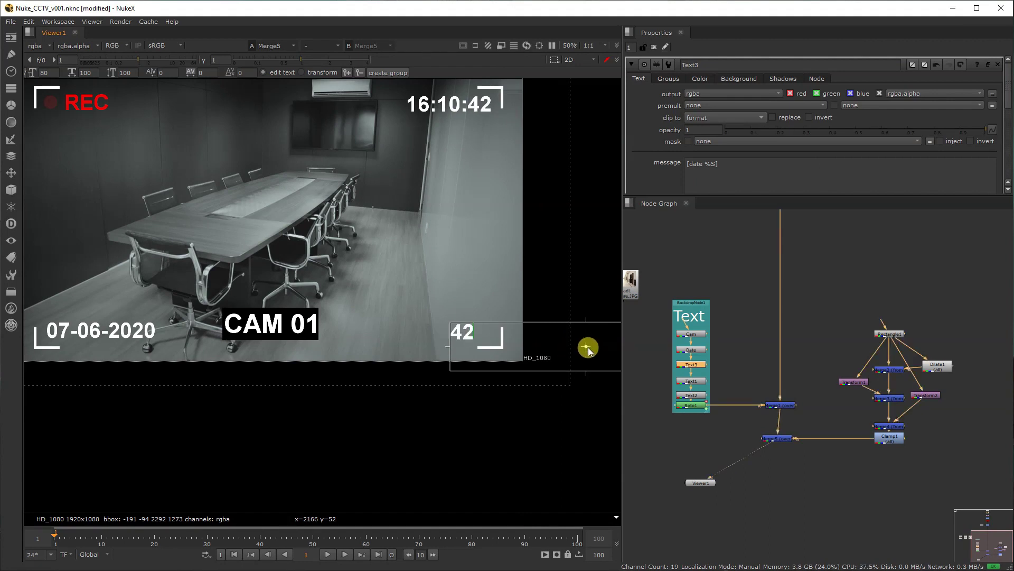
Shift the CAM 01 label right, toward the middle of the frame's lower edge.
middle_drag(884, 430, 874, 408)
middle_drag(814, 340, 825, 397)
click(691, 367)
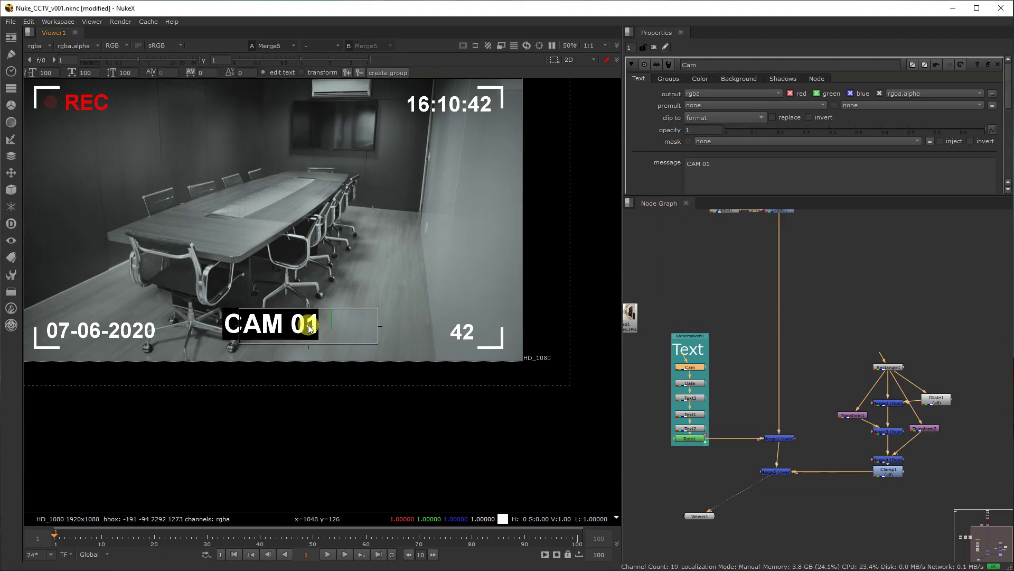
drag(308, 325, 309, 326)
Move Merge4 up slightly to clear Clamp1, and save the script.
middle_drag(893, 428, 876, 395)
click(760, 440)
middle_drag(887, 443, 803, 404)
click(790, 386)
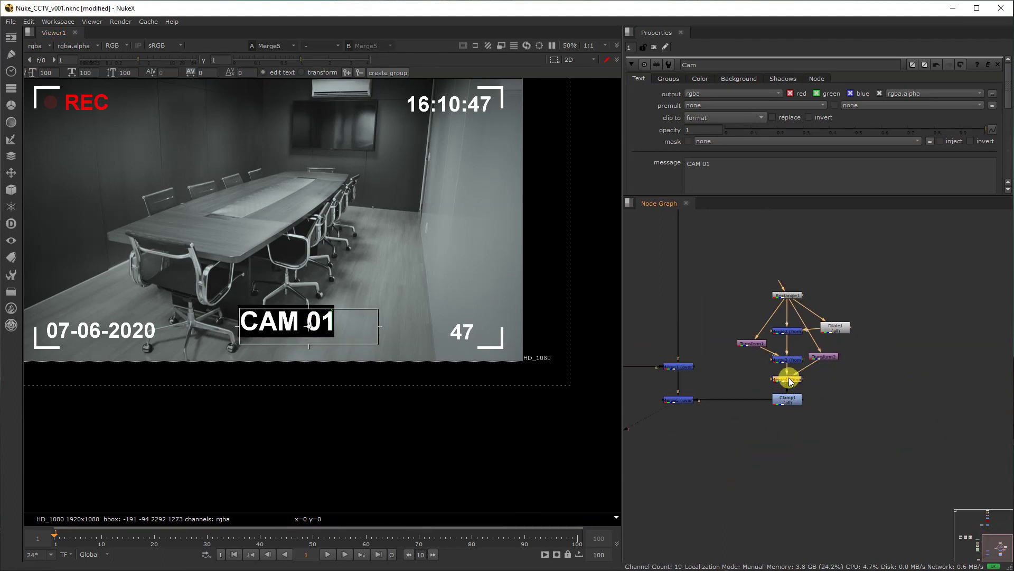
middle_drag(713, 428, 758, 411)
key(ctrl+s)
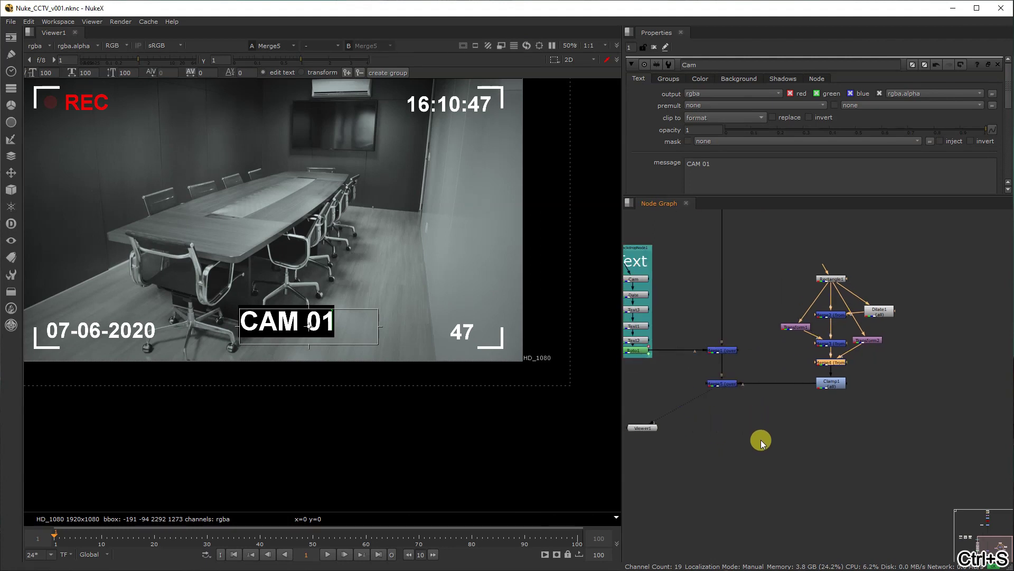
Move Viewer1 well below Merge5 to make room for more nodes.
middle_drag(770, 469, 863, 538)
middle_drag(790, 333, 729, 294)
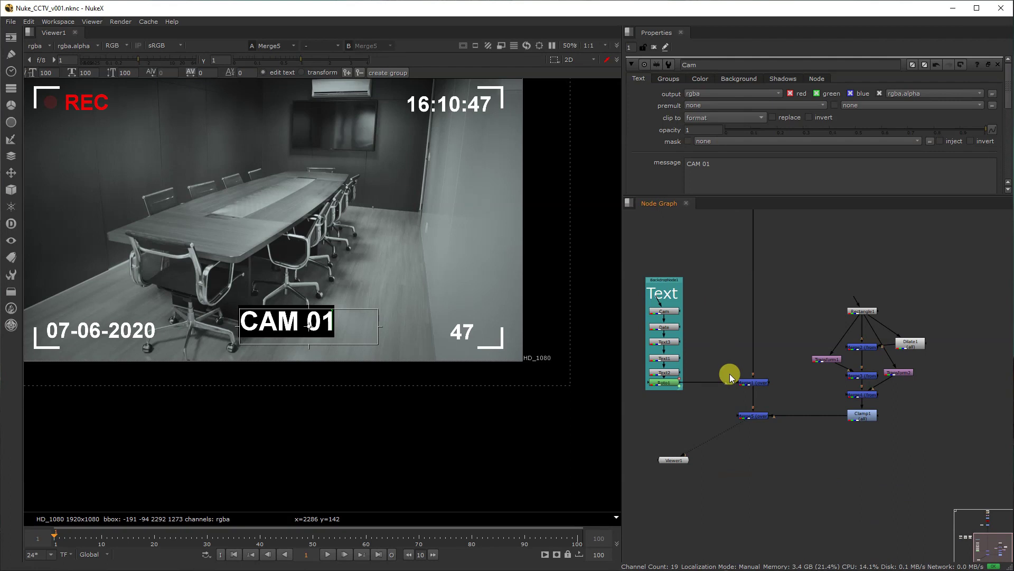
scroll(732, 431, up, 3)
drag(658, 468, 794, 565)
middle_drag(704, 497, 742, 423)
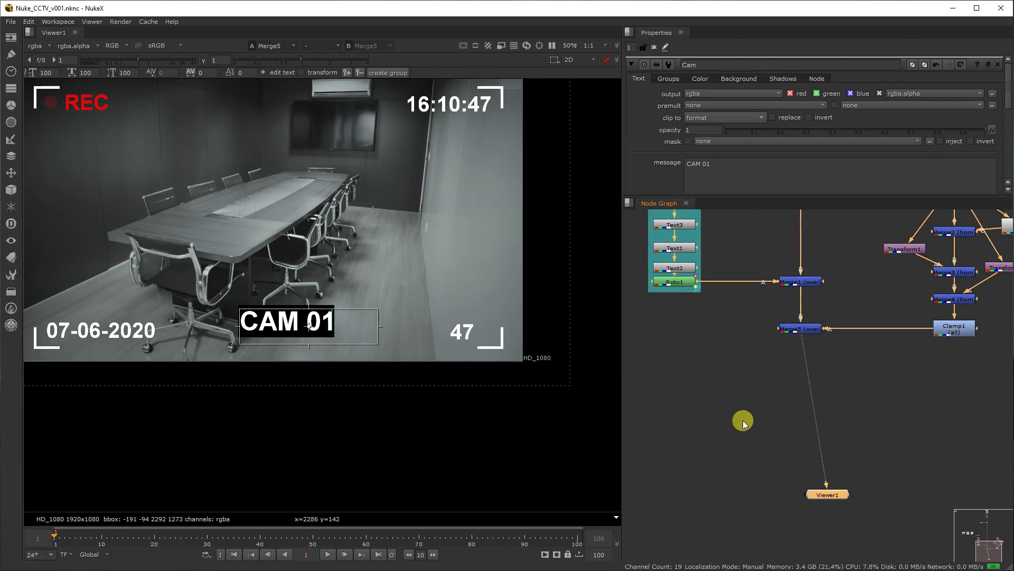
Add a CheckerBoard node, view it, and float its properties window over the viewer.
key(Tab)
text(chec)
click(675, 436)
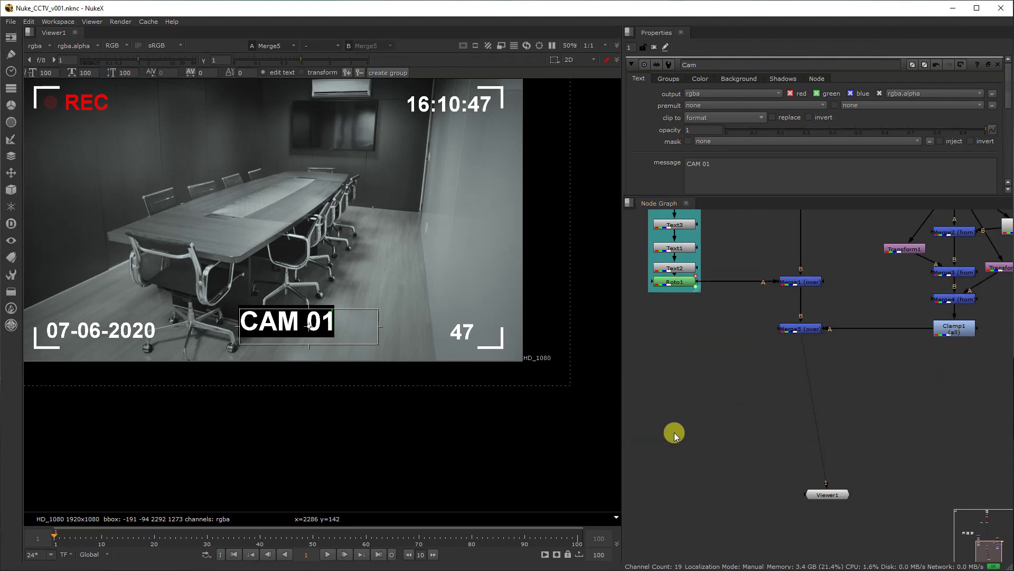
key(1)
click(989, 66)
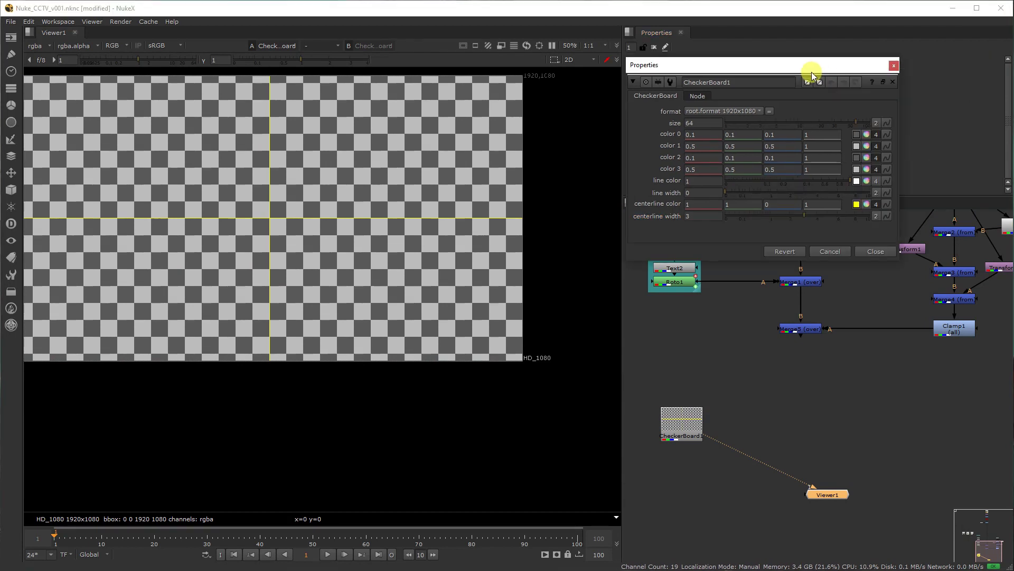
drag(812, 72, 664, 116)
Switch CheckerBoard1's color 0, color 1, color 2 and color 3 to single values.
click(729, 179)
click(728, 189)
click(728, 201)
click(728, 213)
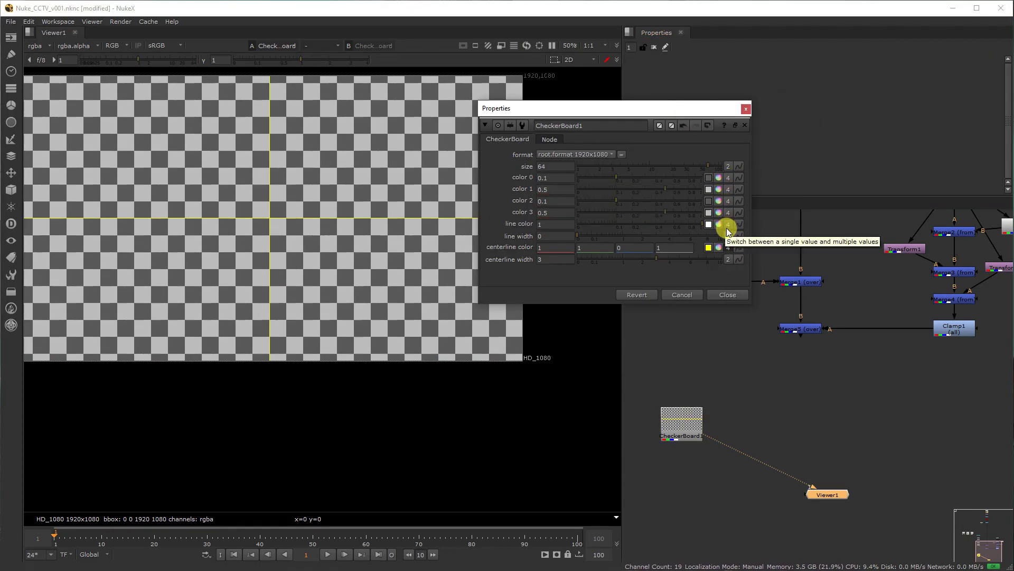
Set CheckerBoard1's size to 8, color 0 to 1 and centerline width to 0.
click(548, 165)
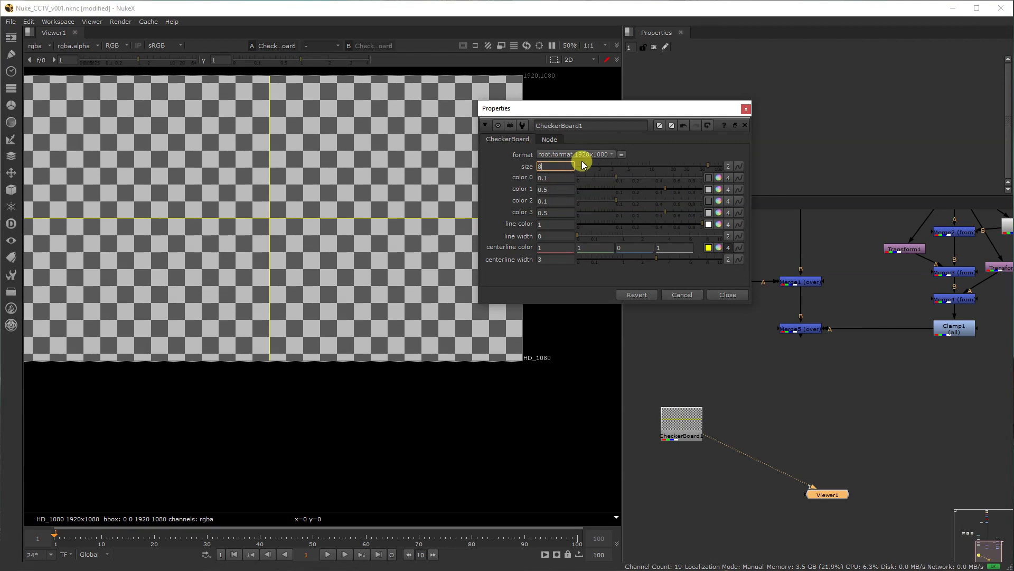
key(Tab)
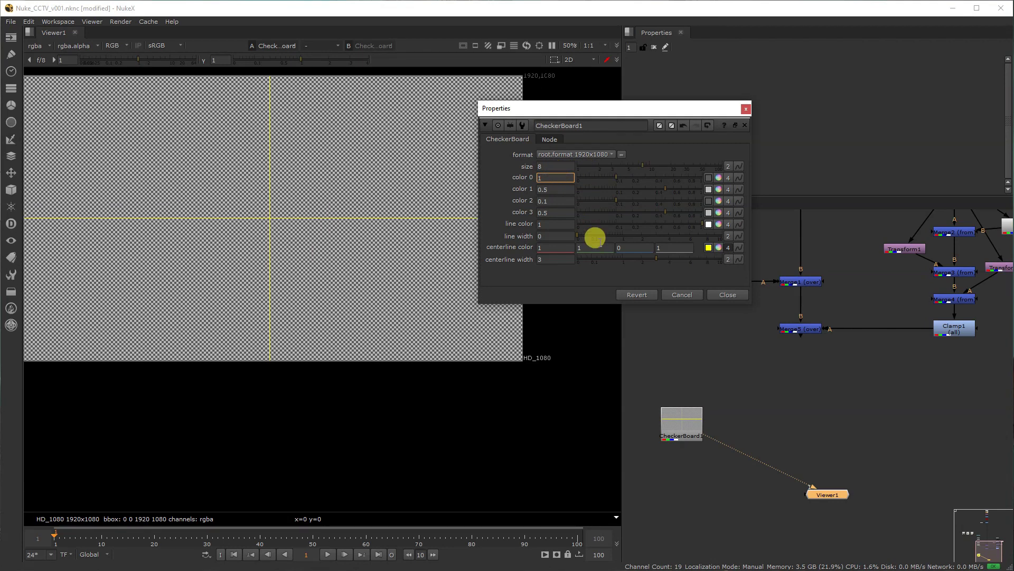
text(1)
drag(694, 264, 391, 277)
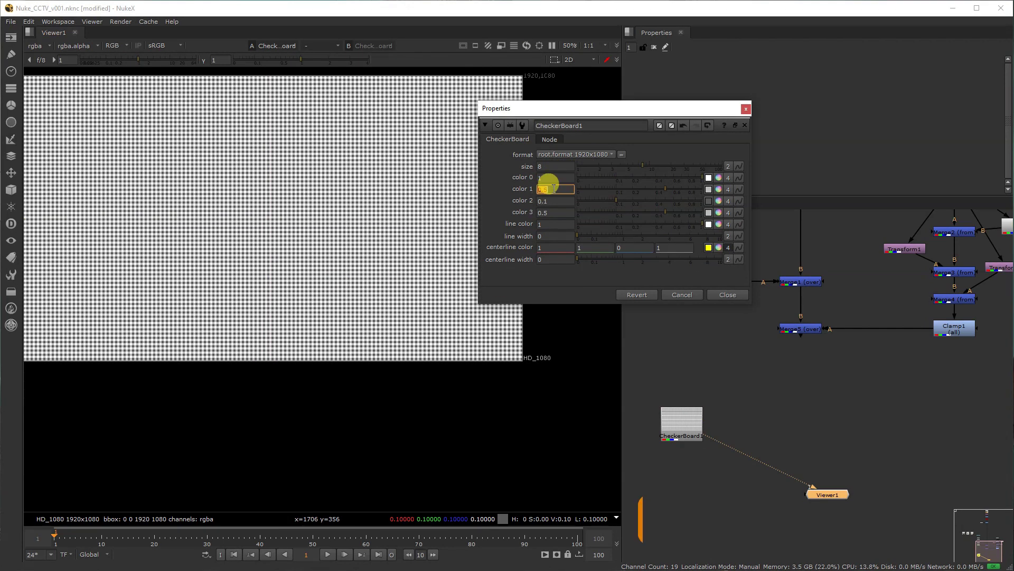
Set CheckerBoard1's color 1 to 1, and color 2, color 3 and line color to 0 for horizontal bars.
text(1)
key(Tab)
text(0)
key(Tab)
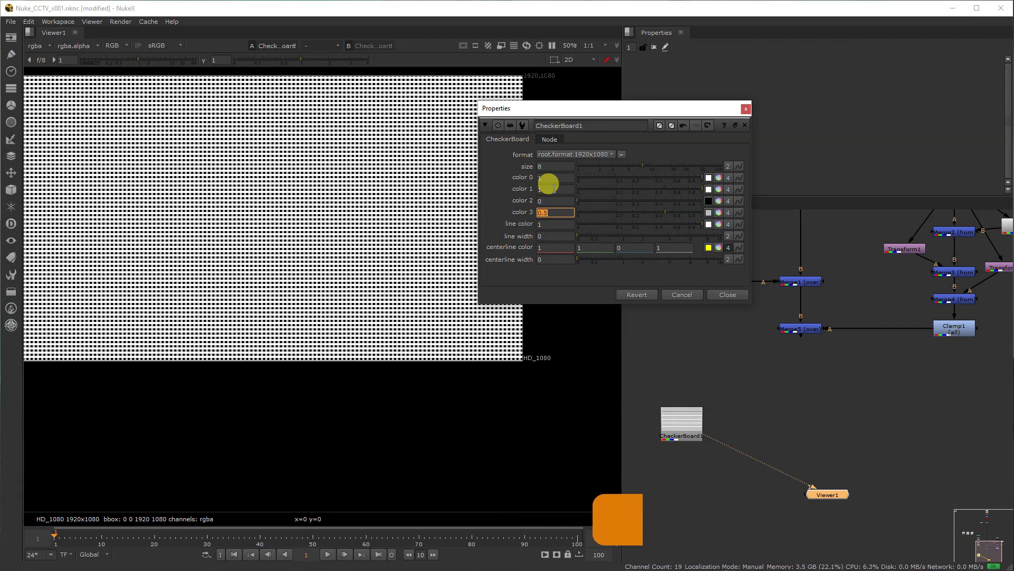
key(Tab)
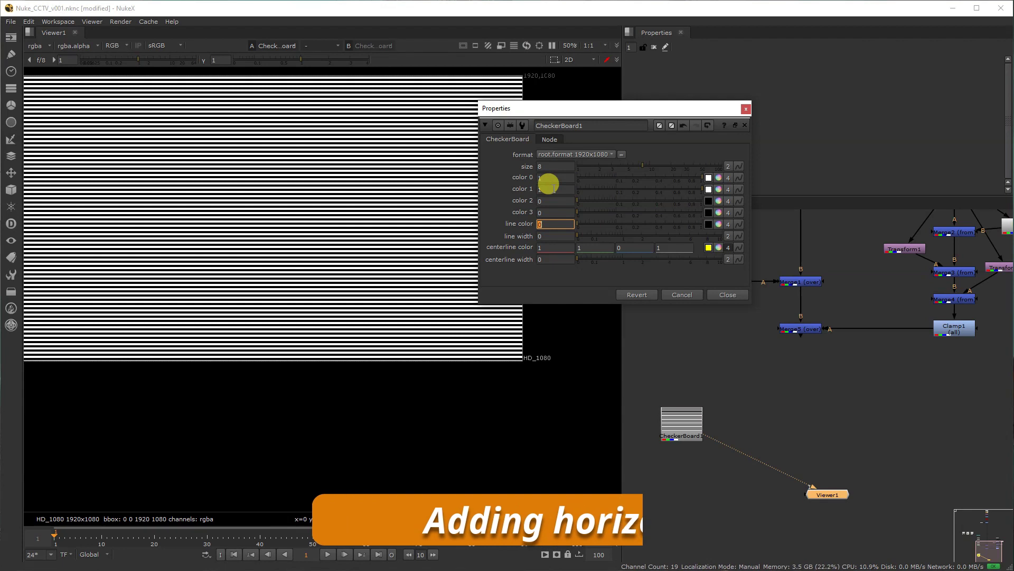
text(0)
Add a Grade node below Merge5, connect its mask to CheckerBoard1, and close the checkerboard's properties.
middle_drag(824, 439, 825, 389)
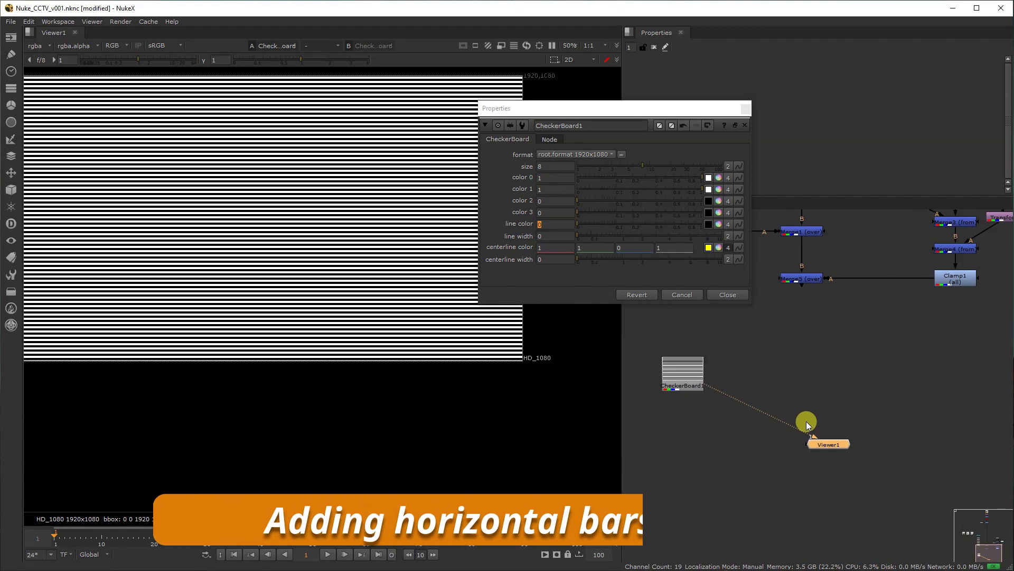
key(g)
drag(807, 370, 677, 367)
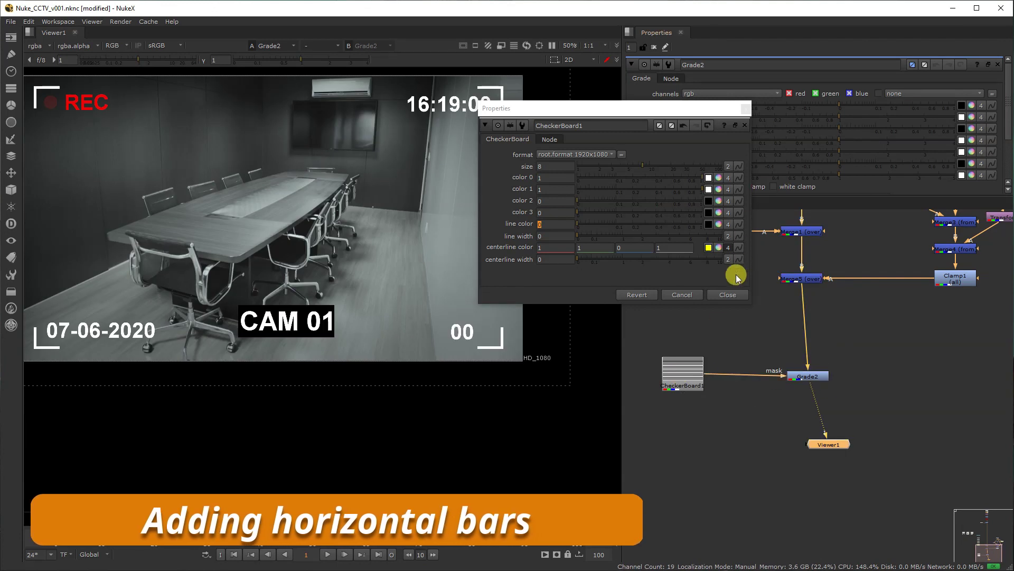
click(742, 293)
Float Grade2's properties, set its gain to 0.45, and close the window.
click(963, 63)
click(986, 63)
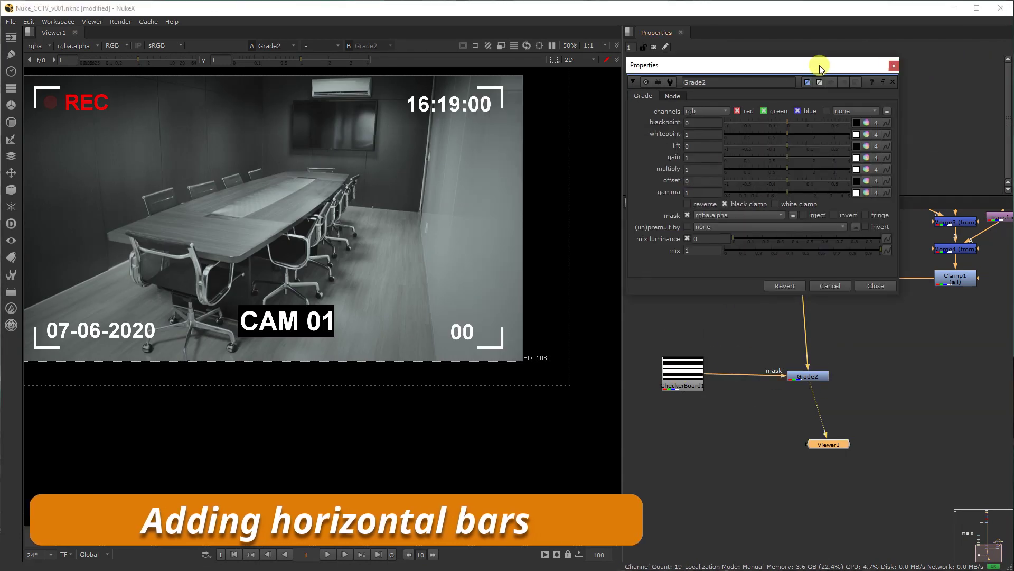
drag(819, 65, 640, 91)
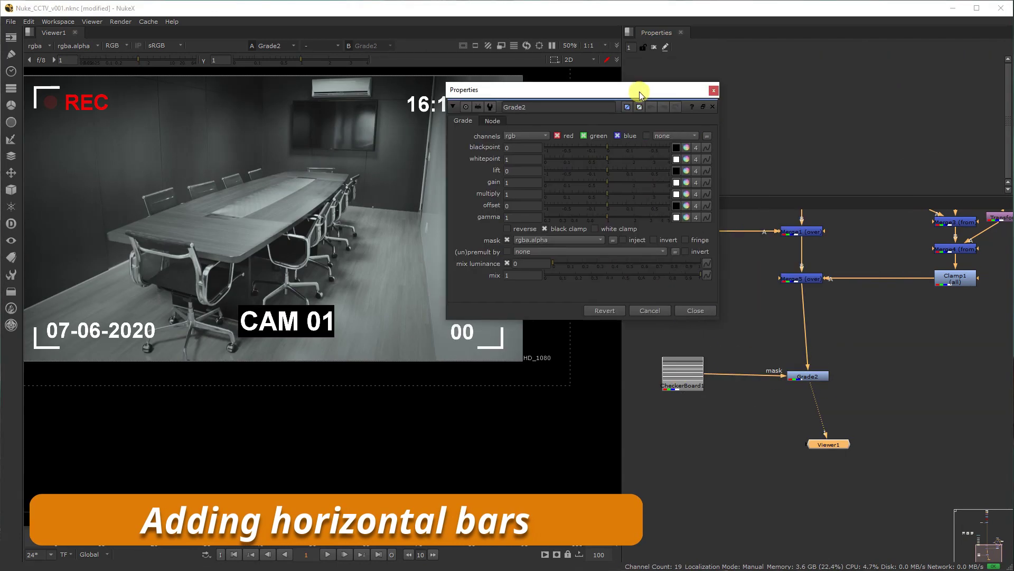
click(519, 182)
text(.45)
key(Return)
click(695, 306)
click(712, 311)
Align Grade2 under Merge5 and move Viewer1 further down.
drag(816, 377, 810, 375)
middle_drag(819, 418, 830, 375)
drag(835, 402, 814, 549)
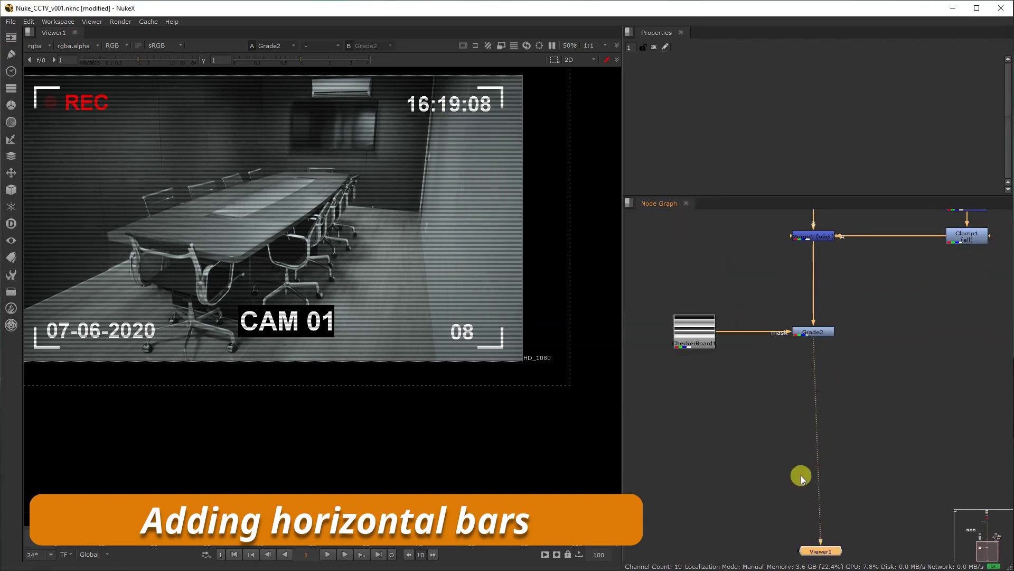
Duplicate CheckerBoard1, place the copy below the original, and view it.
middle_drag(800, 476, 808, 431)
click(702, 301)
key(ctrl+c)
click(713, 366)
key(ctrl+v)
drag(717, 375, 705, 378)
key(1)
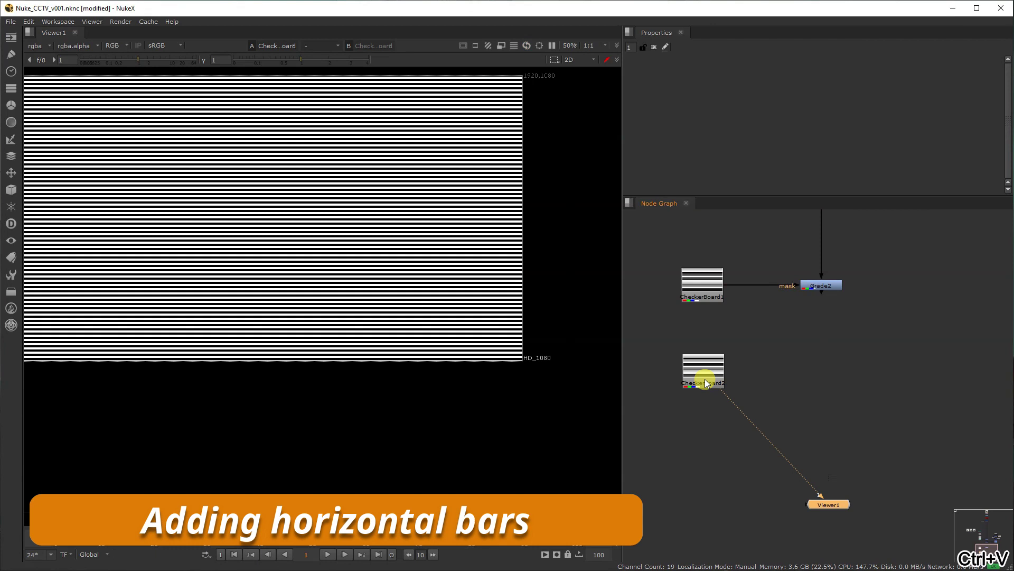
Set the size of the duplicated checkerboard, CheckerBoard2, to 80.
double_click(704, 379)
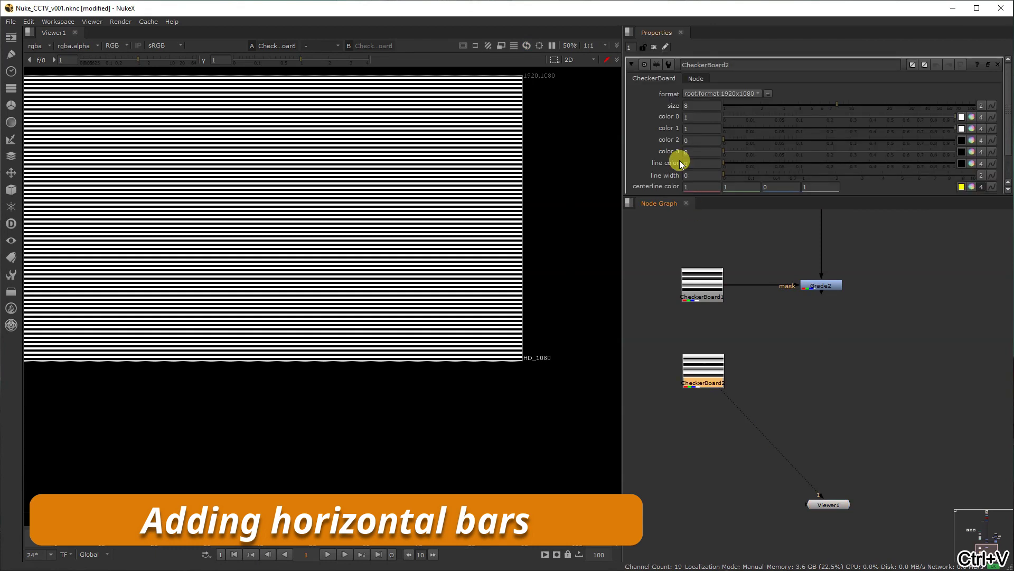
click(689, 100)
text(80)
key(Return)
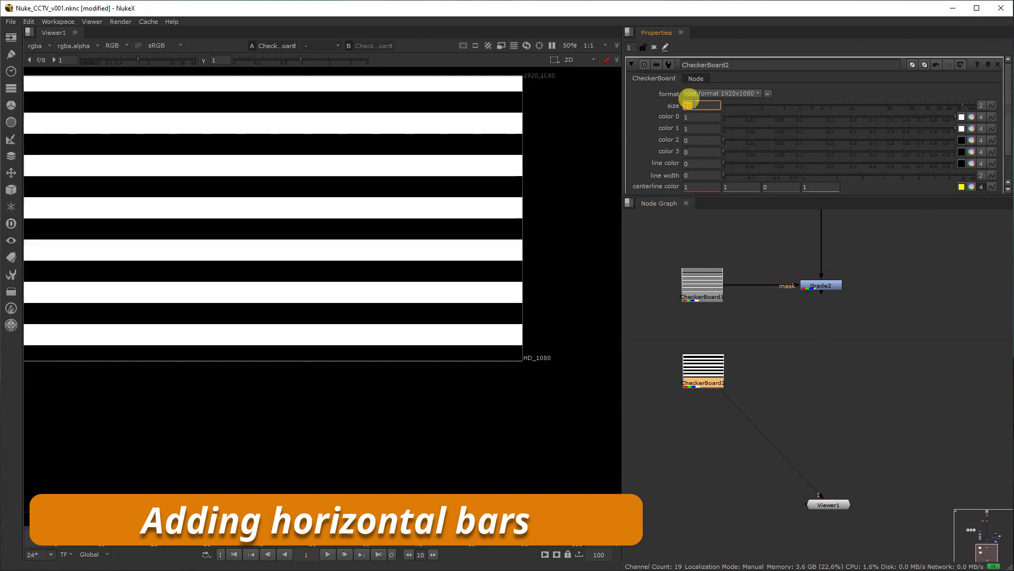
Add a Blur node below CheckerBoard2, move it further down, and set its size to about 11.
middle_drag(761, 381, 774, 313)
key(b)
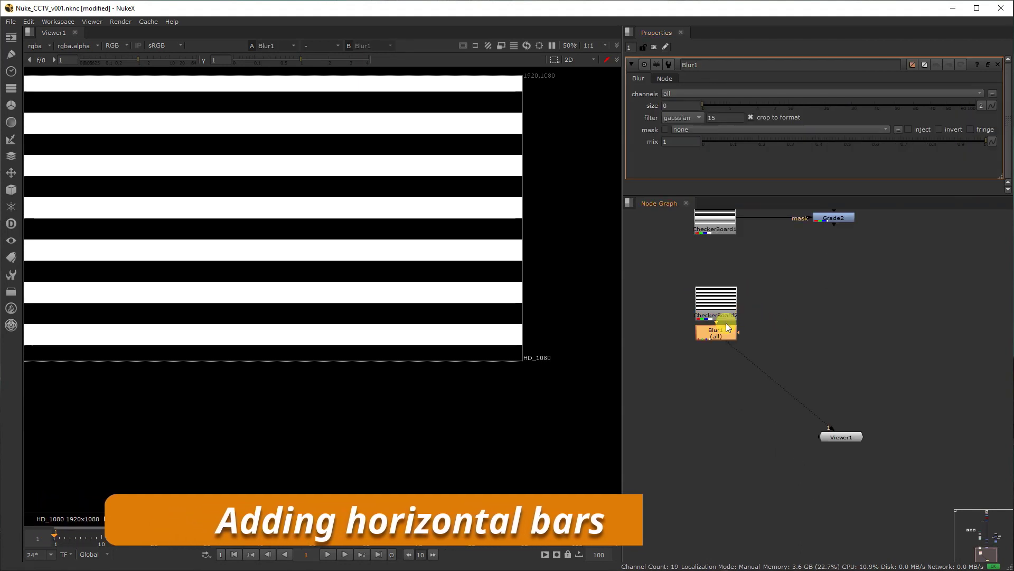
drag(726, 323, 724, 373)
click(781, 107)
drag(783, 108, 792, 107)
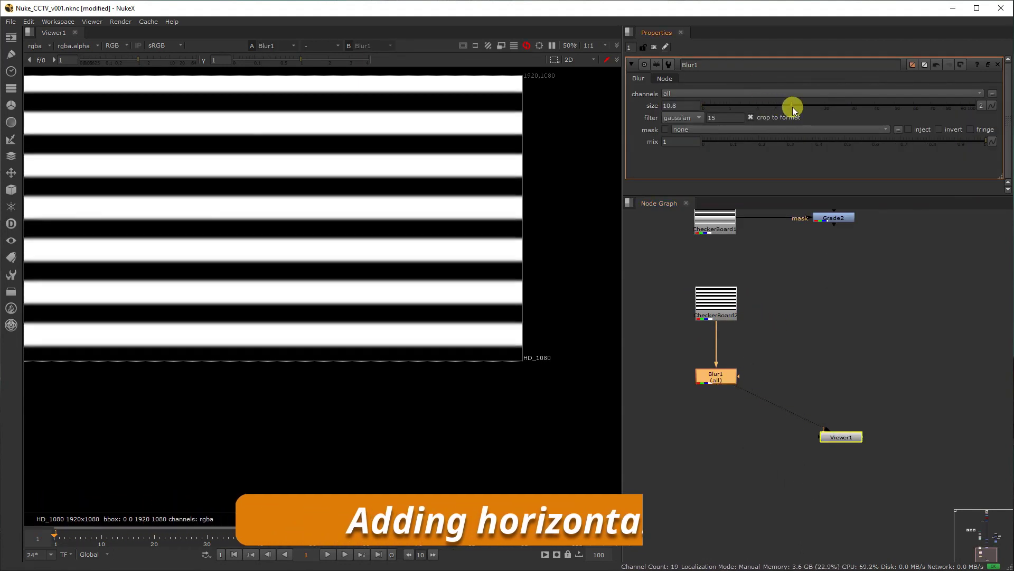
Insert a CameraShake node between CheckerBoard2 and Blur1.
key(Tab)
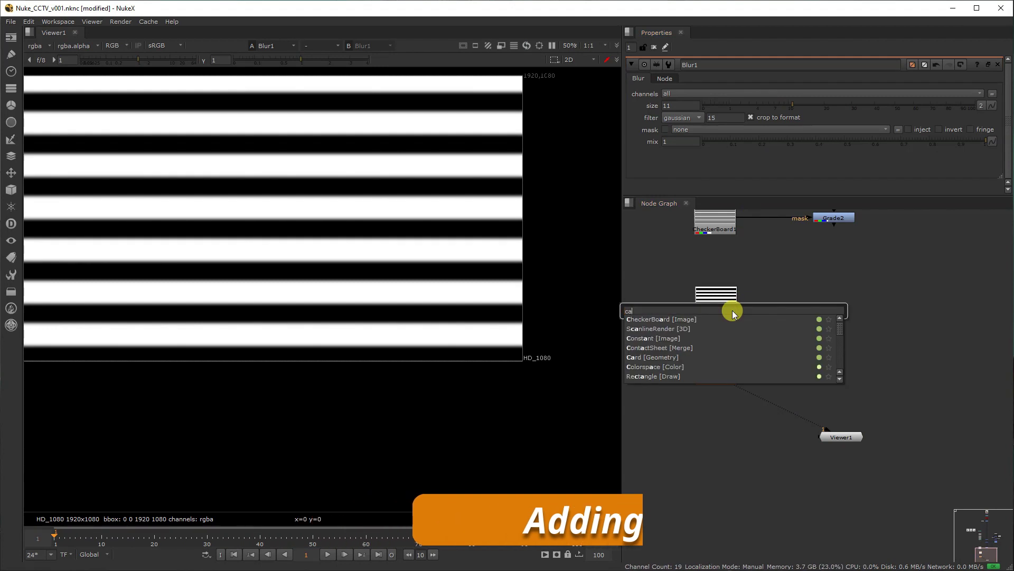
text(camr)
key(Return)
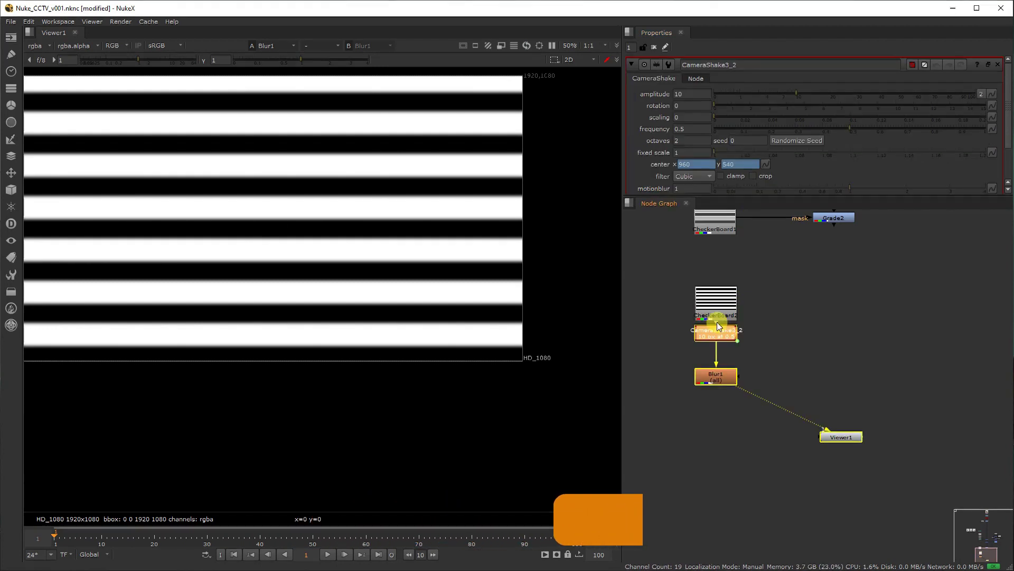
Separate the new camera shake's amplitude into width and height, and set them to 0 and 50.
double_click(691, 89)
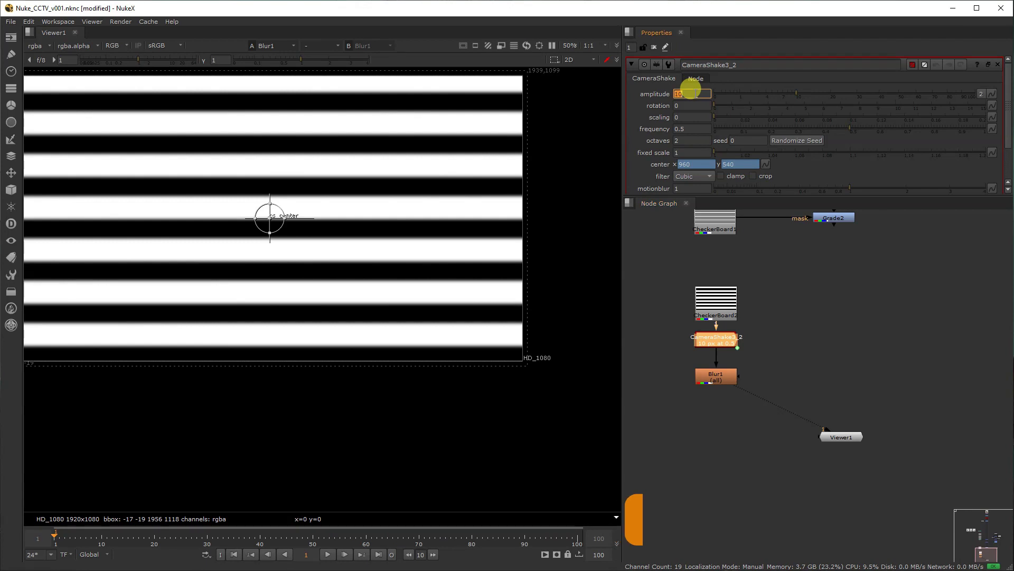
click(980, 94)
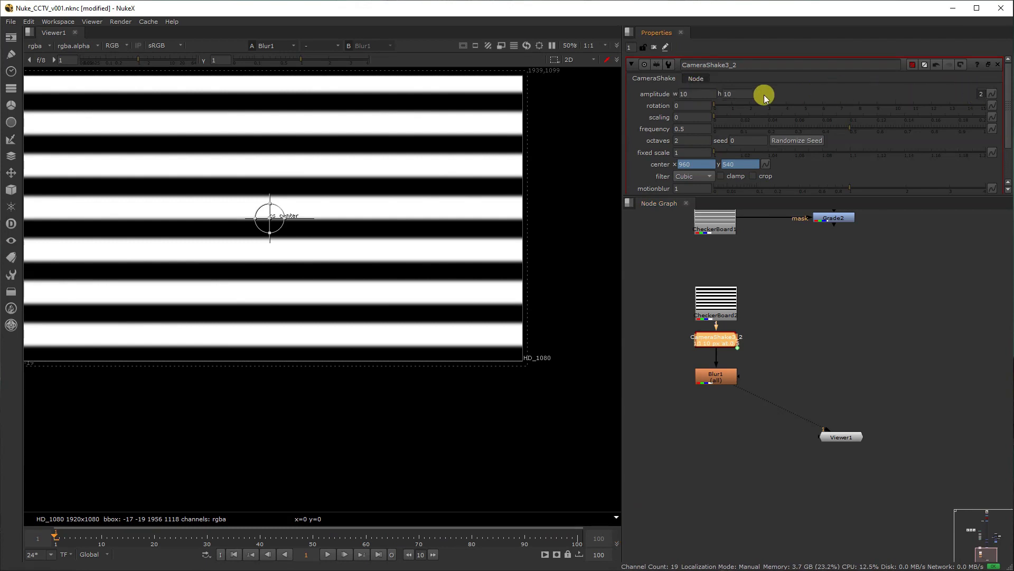
text(0)
double_click(726, 94)
text(50)
key(Return)
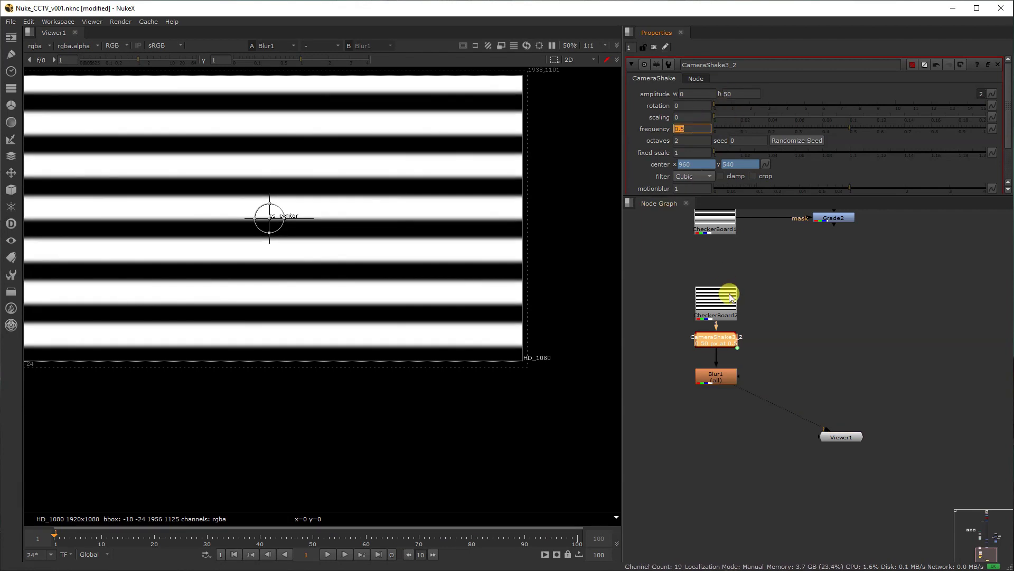
Add a Grade node below Grade2, connect it to Grade2, view it, and connect its mask to Blur1.
middle_drag(762, 385, 717, 376)
click(779, 371)
key(g)
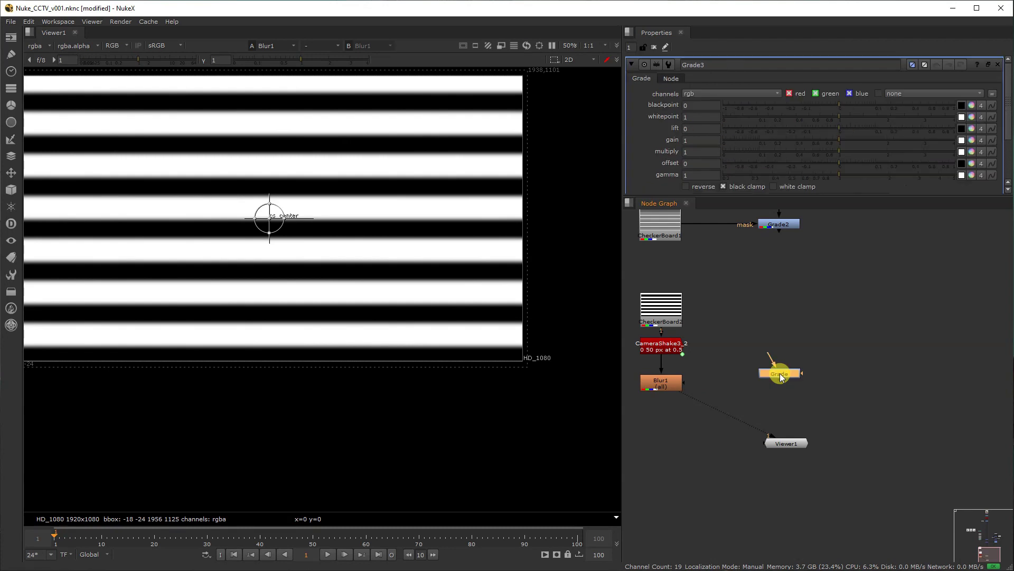
drag(775, 340, 778, 228)
click(787, 382)
key(1)
drag(787, 375, 666, 384)
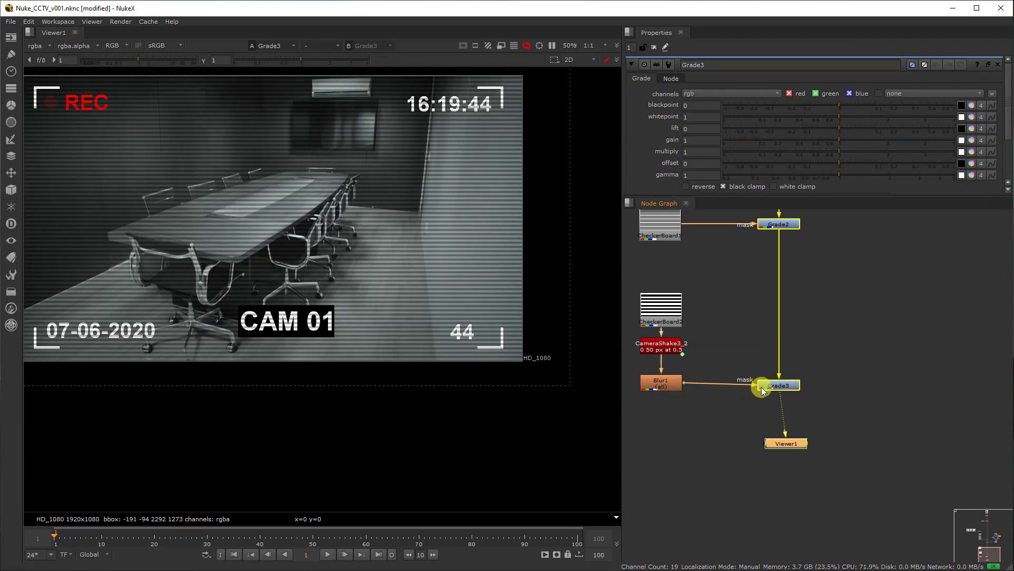
Set Grade3's gamma to 1.6 in a floating properties window, set Blur1's size to 42.5, and close that window.
click(988, 65)
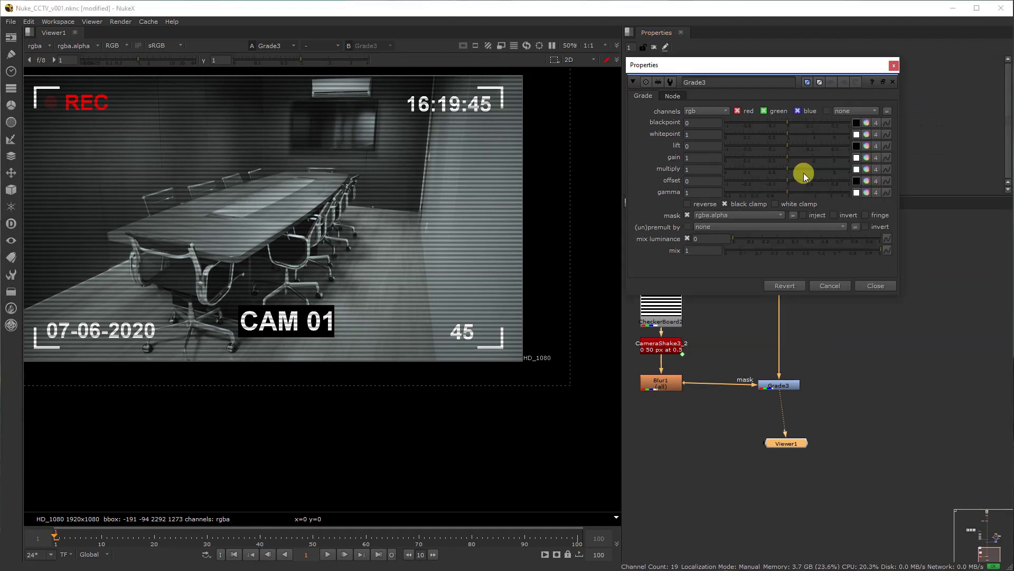
drag(794, 191, 806, 195)
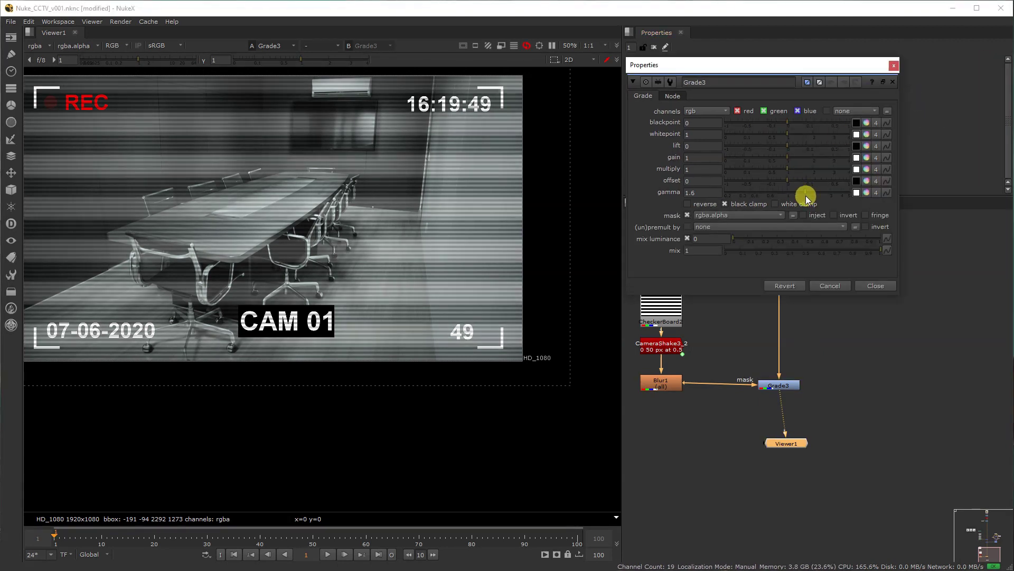
double_click(672, 380)
drag(745, 73, 643, 136)
drag(846, 103, 881, 107)
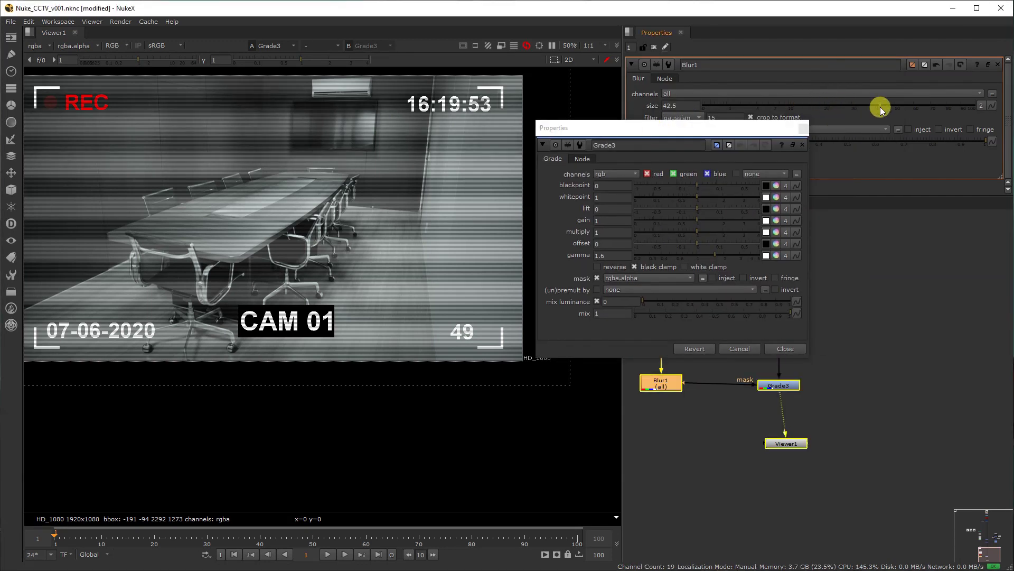
click(787, 350)
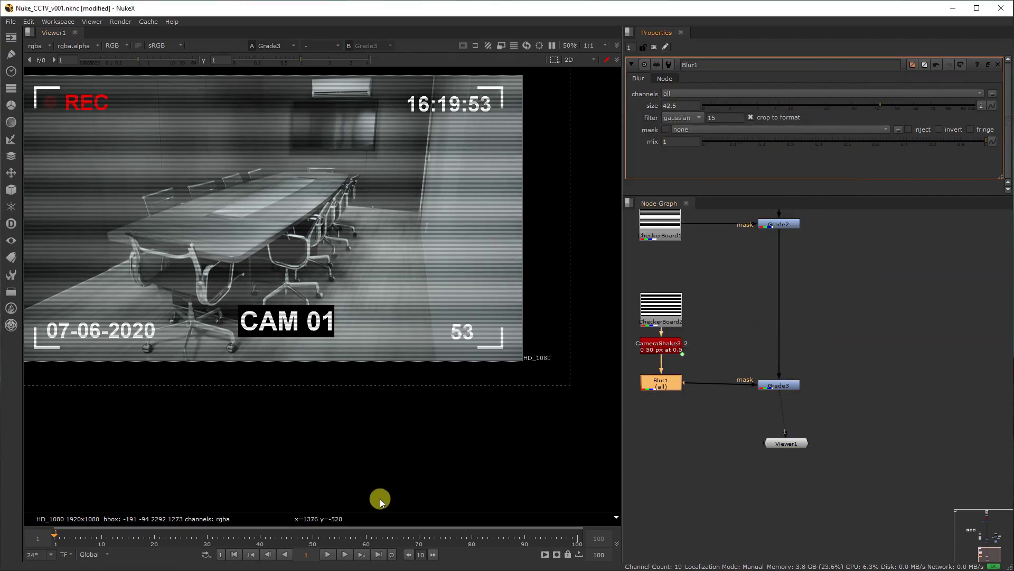
Play back the shot to check how the wide horizontal bars move.
click(328, 554)
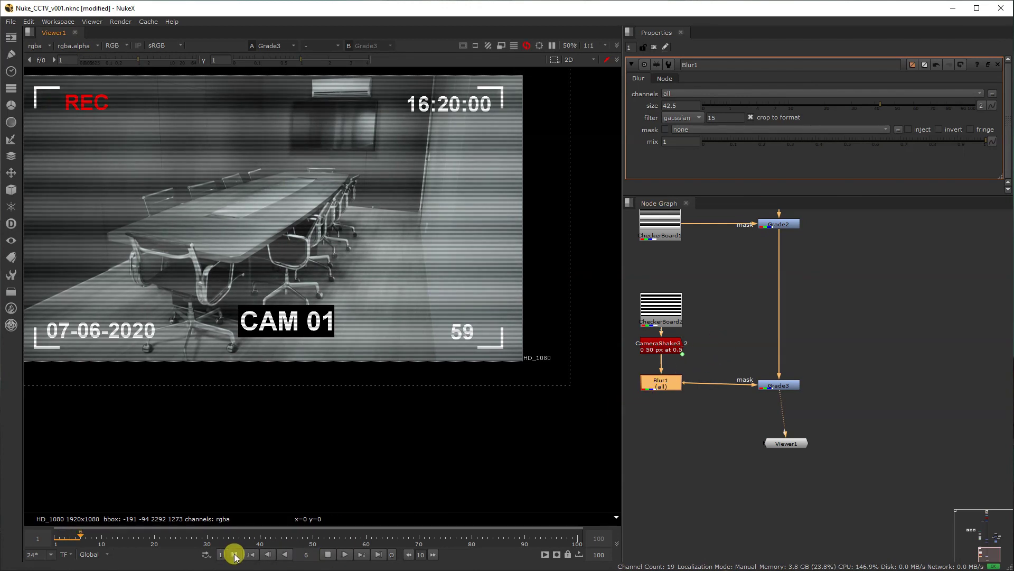
middle_drag(830, 309, 862, 343)
click(344, 544)
Add a Blur node with size 3 below CheckerBoard1, preview the playback, and save the script.
click(704, 263)
key(b)
drag(715, 104, 749, 117)
click(328, 559)
click(328, 554)
key(ctrl+s)
Move Viewer1 further down and add a Transform node below Grade3.
middle_drag(862, 404, 851, 350)
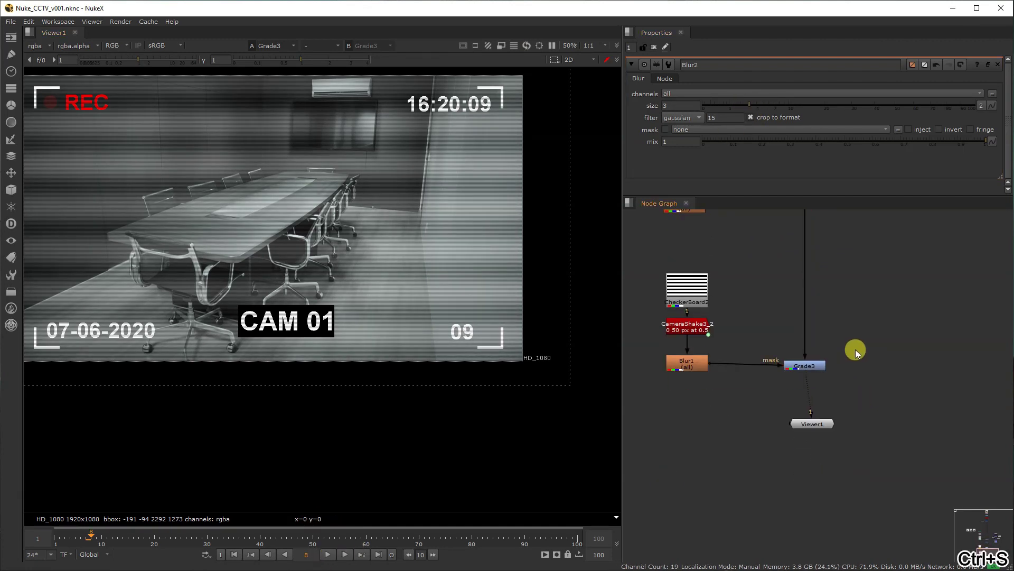
middle_drag(818, 396, 818, 359)
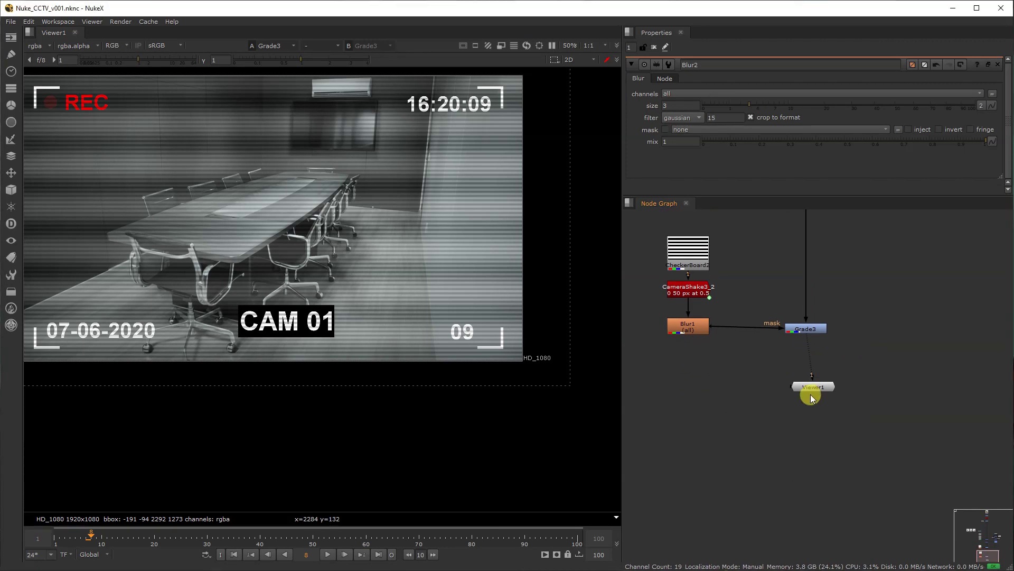
drag(808, 404, 794, 525)
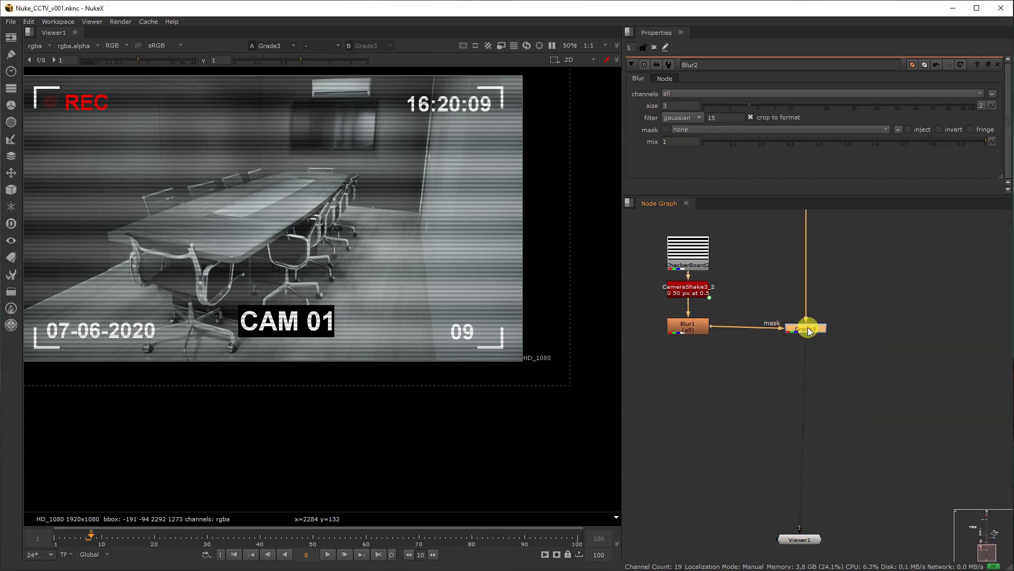
key(Tab)
text(tra)
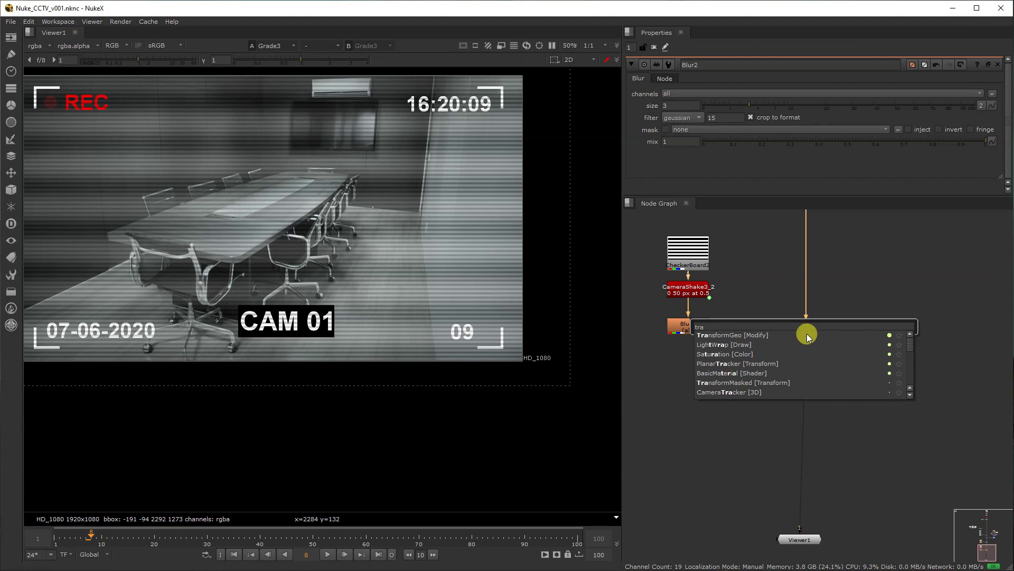
text(sn)
key(ctrl+a)
text(transf)
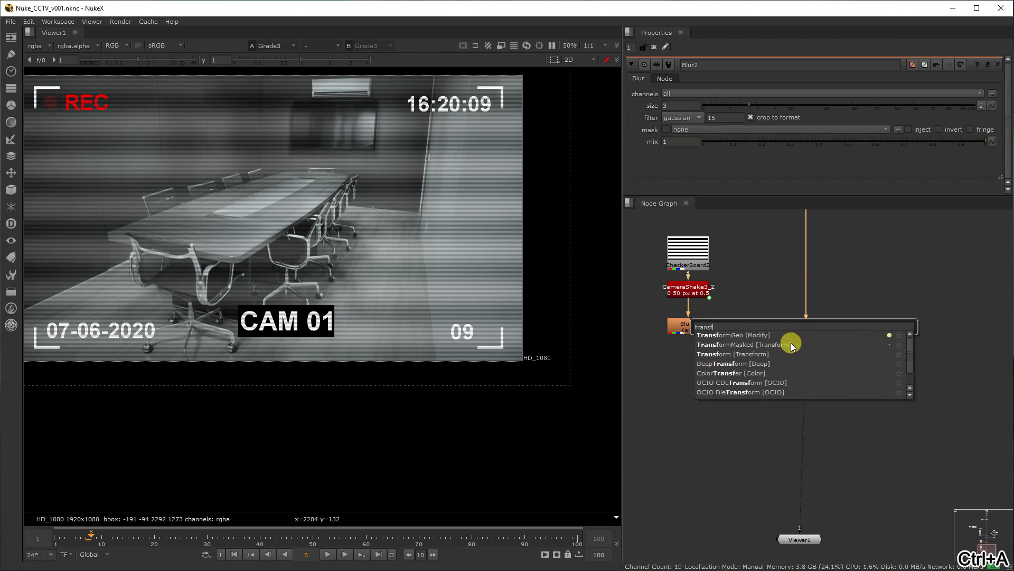
click(782, 353)
Float Transform3's properties and set its translate to x 5 and y 2.
click(989, 64)
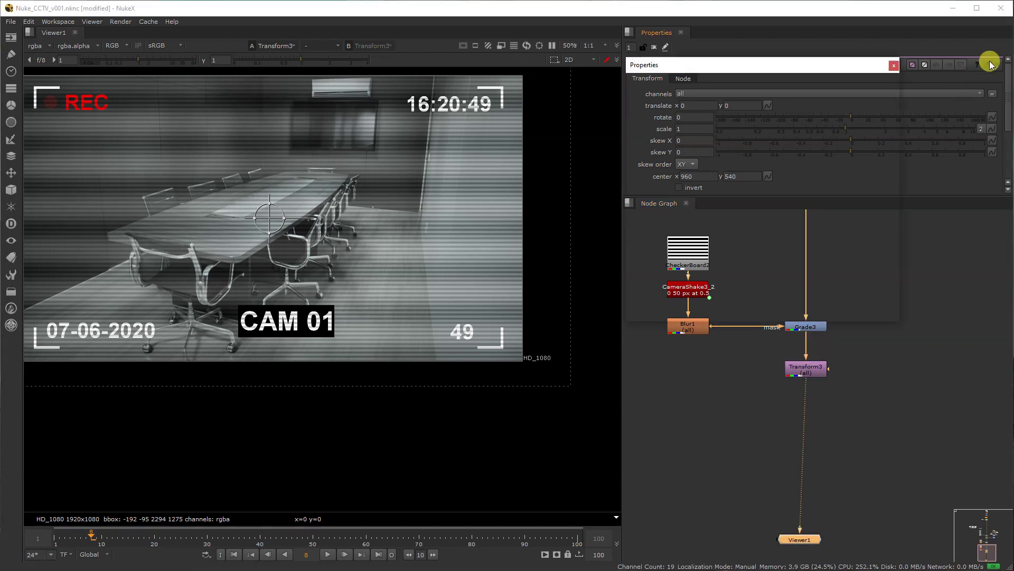
drag(830, 67, 594, 113)
click(452, 166)
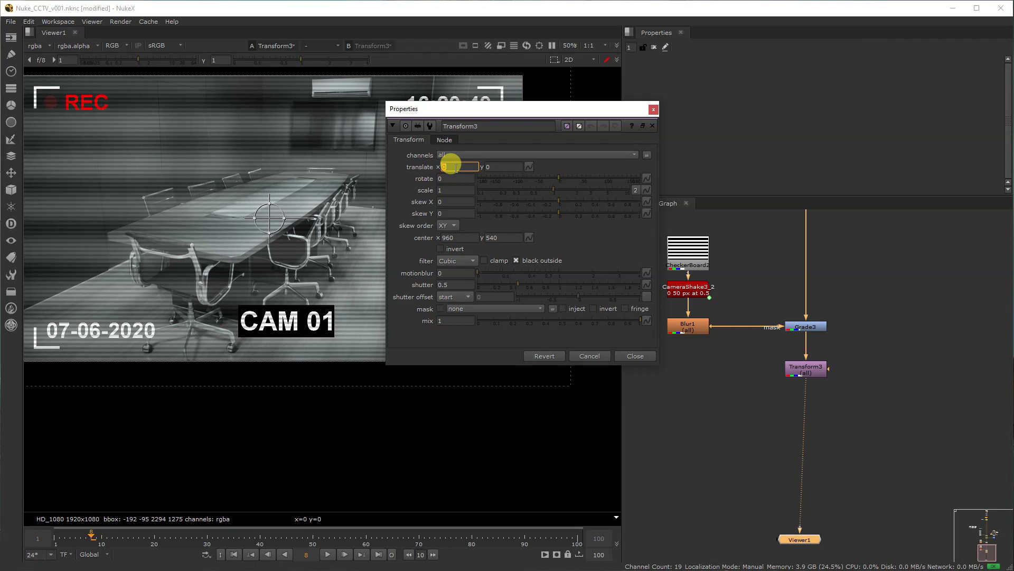
text(5)
key(Return)
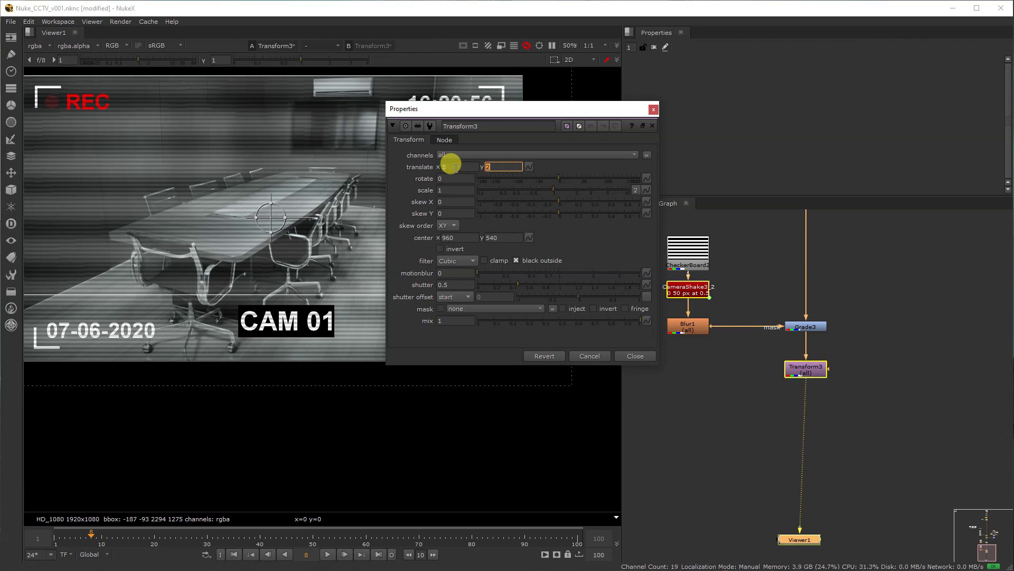
Restrict Transform3 to the red and blue channels of rgb, and close its properties.
click(483, 158)
click(470, 187)
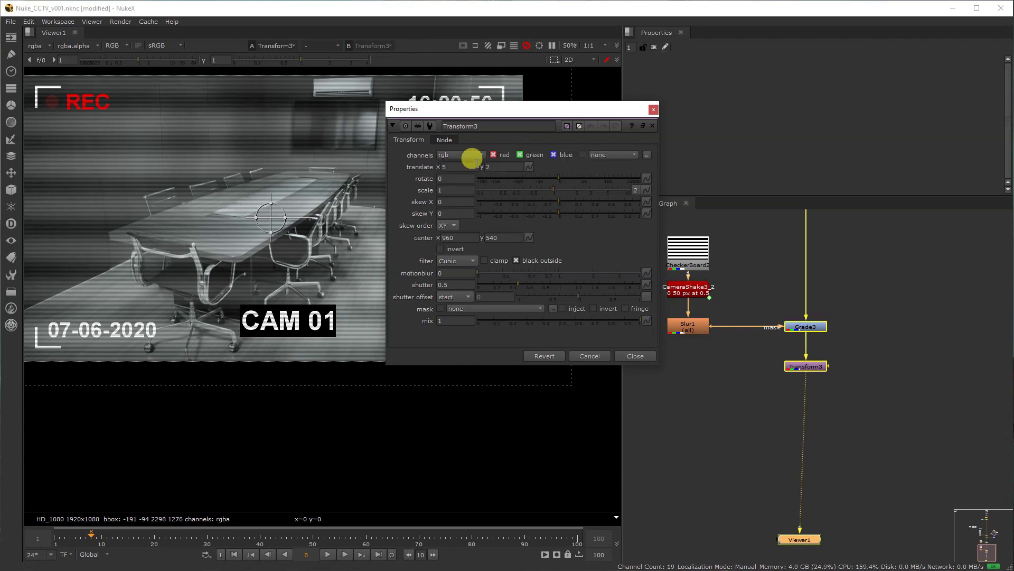
click(538, 154)
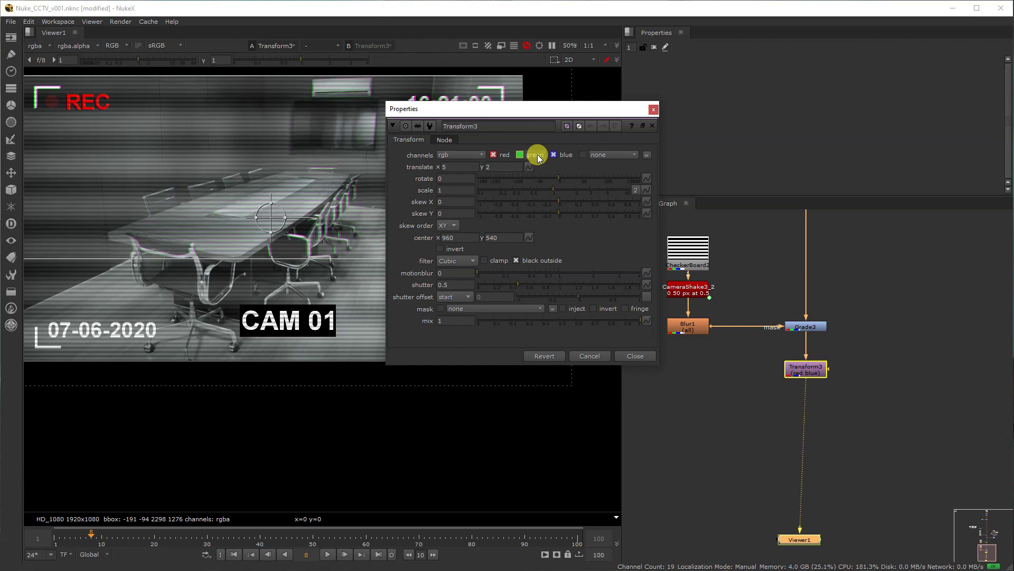
click(634, 355)
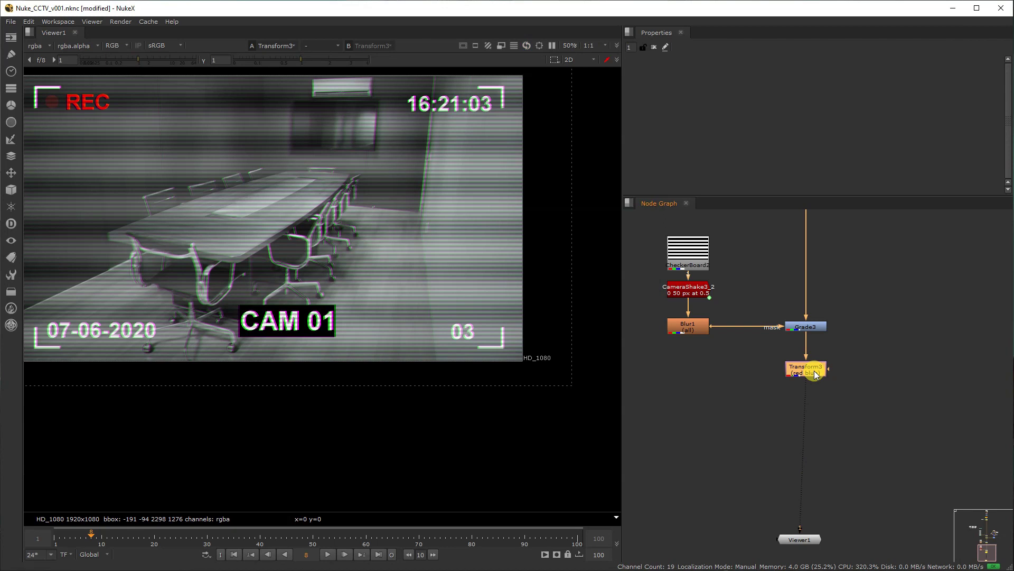
Add a Glow node below Transform3.
middle_drag(814, 369, 818, 324)
key(Tab)
text(glo)
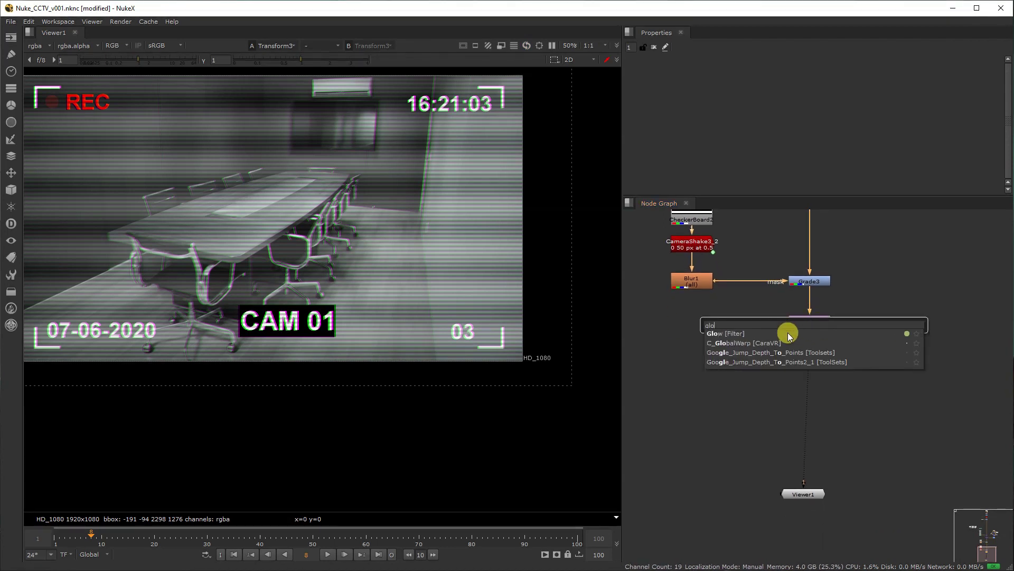
click(788, 334)
Float Glow1's properties, set its mix to 0.36, and close the window.
drag(986, 67, 518, 136)
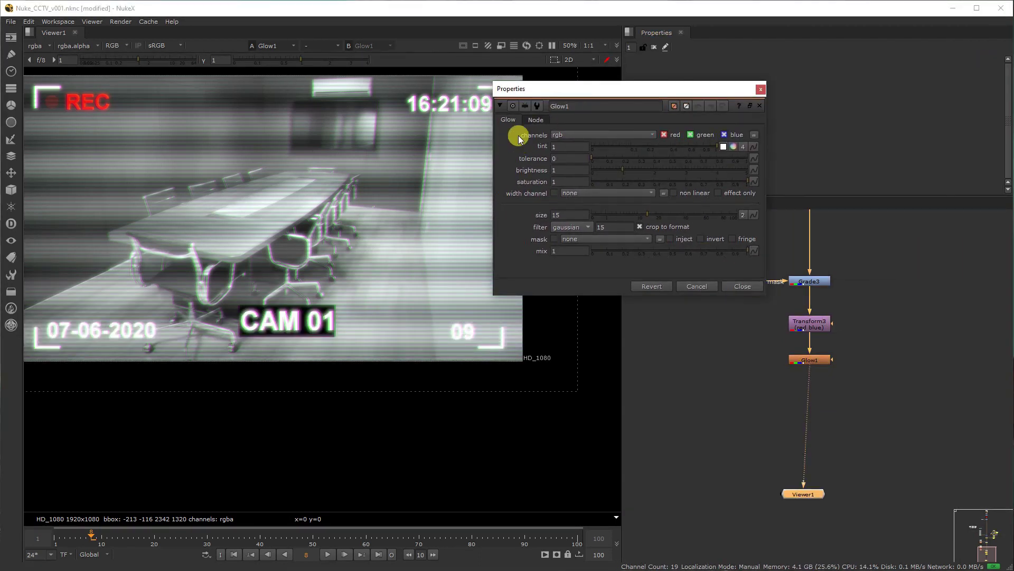
click(571, 249)
text(.36)
key(Return)
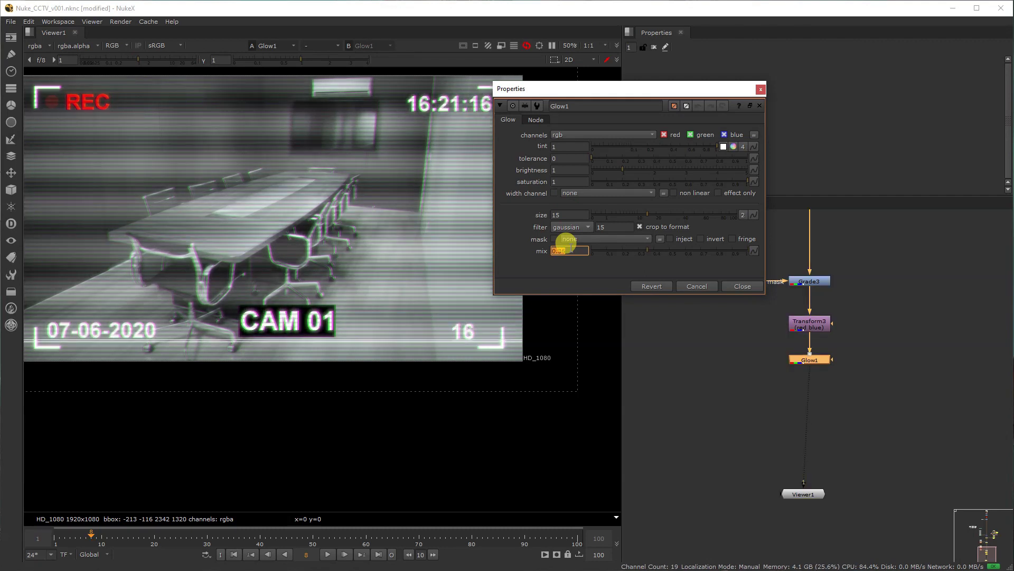
text(0.36)
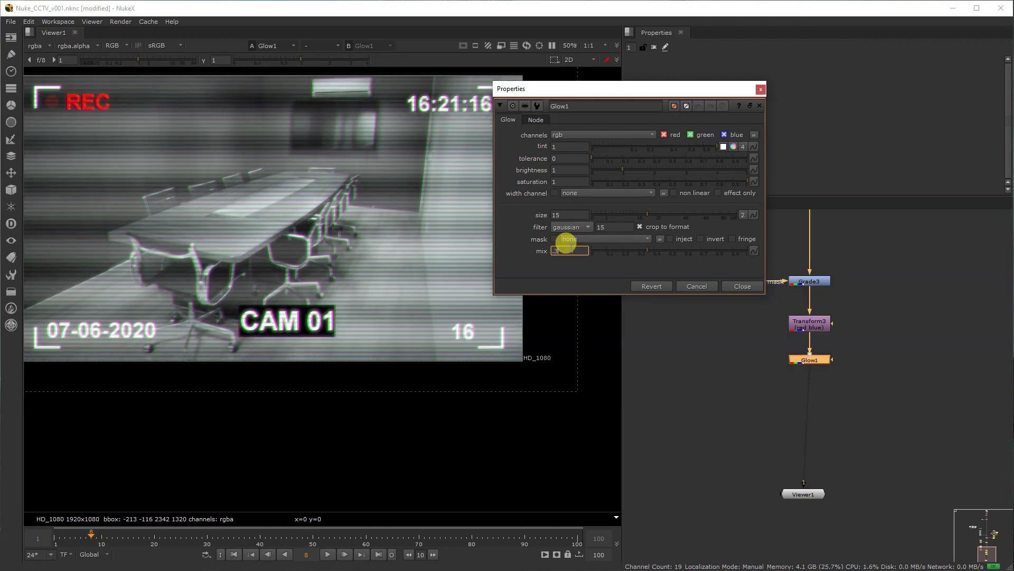
click(743, 286)
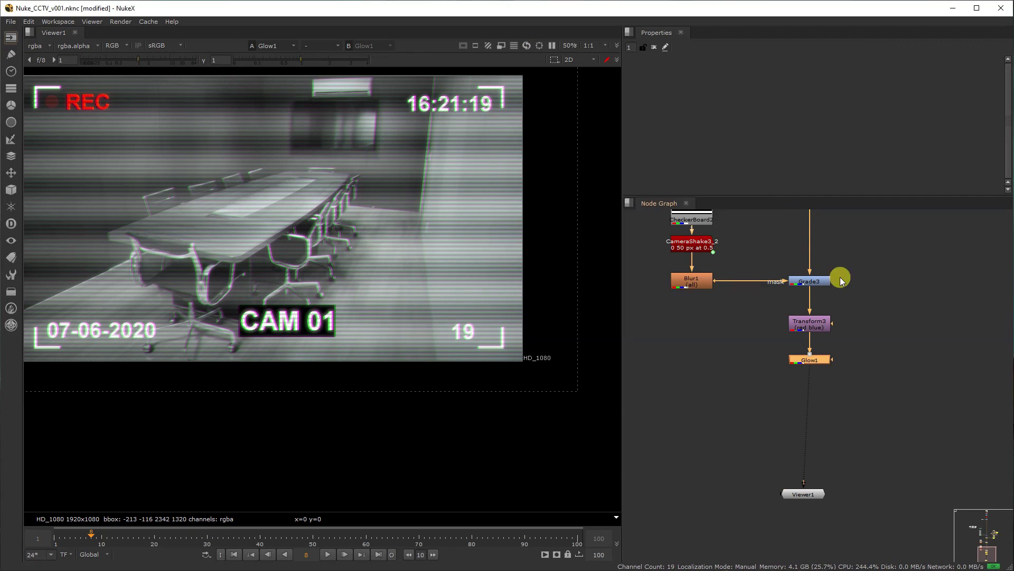
Set Grade3's gamma to 1.4.
double_click(810, 280)
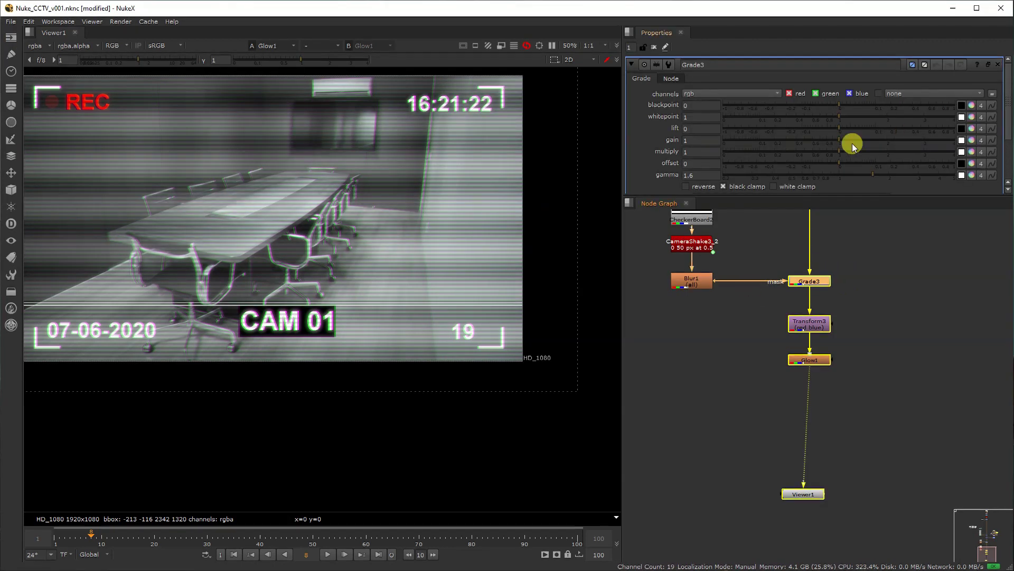
click(703, 174)
text(1.4)
key(Return)
Disable and re-enable Glow1 to compare the image, and save the script.
middle_drag(794, 376, 810, 333)
click(813, 316)
key(d)
key(d)
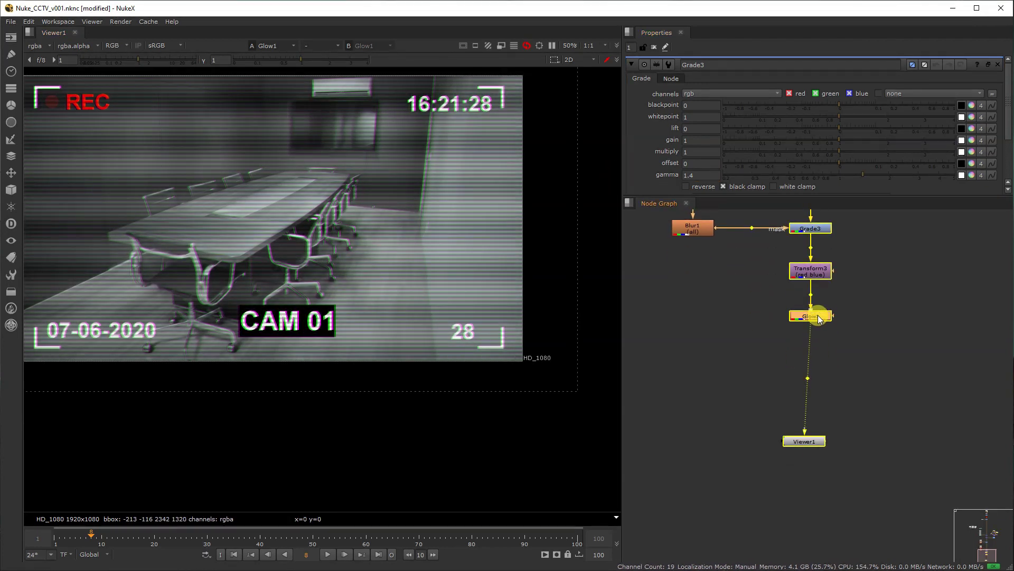
key(ctrl+s)
middle_drag(810, 329, 820, 400)
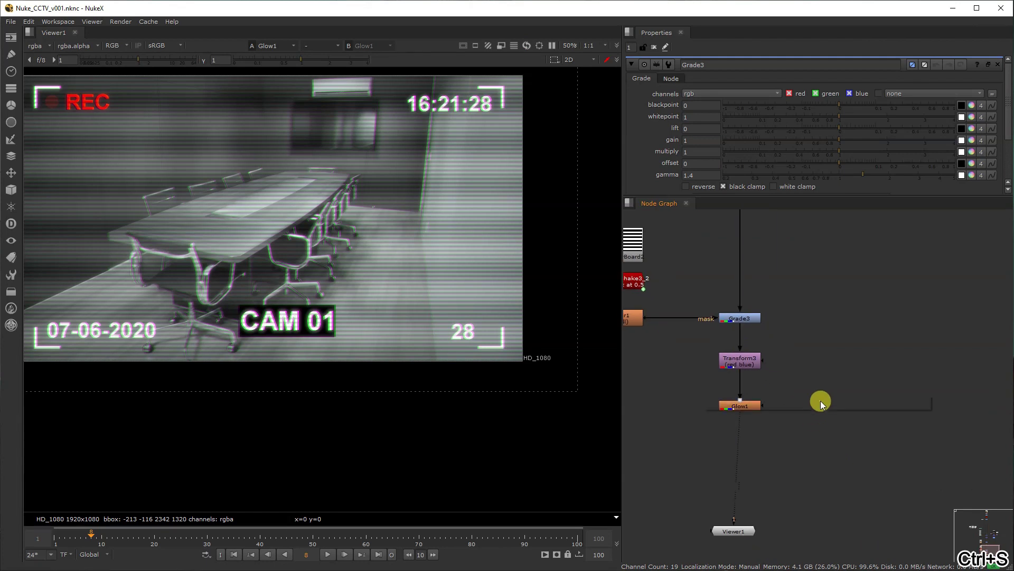
key(Tab)
text(upda)
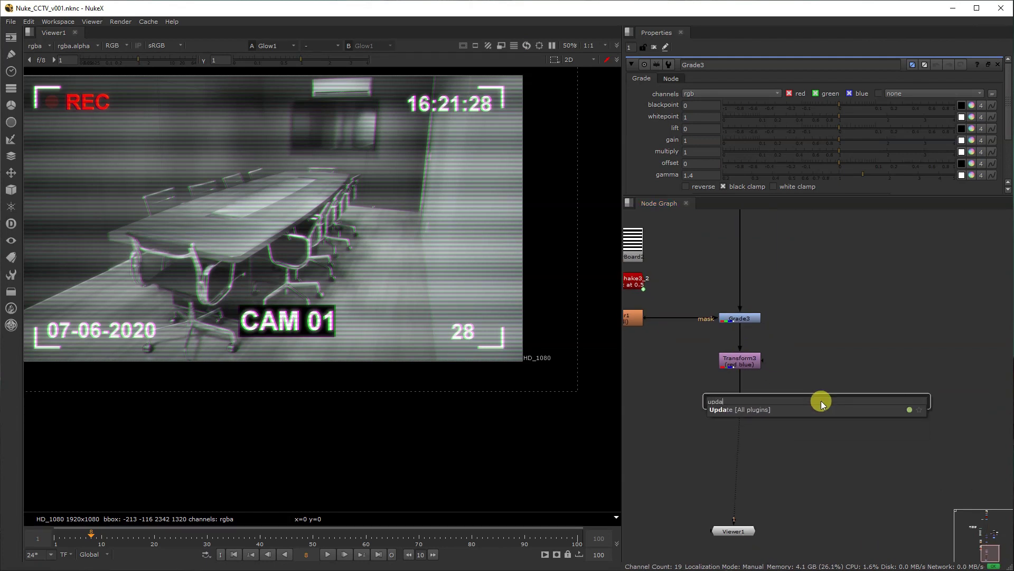
key(Escape)
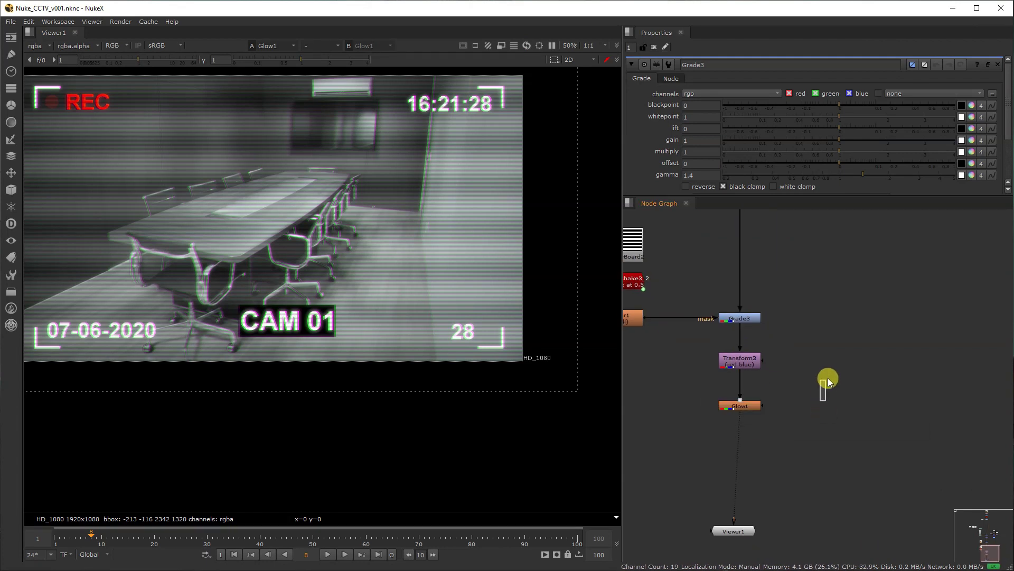
Add a PerspDistort node to the script.
middle_drag(828, 379, 830, 351)
key(Tab)
text(per)
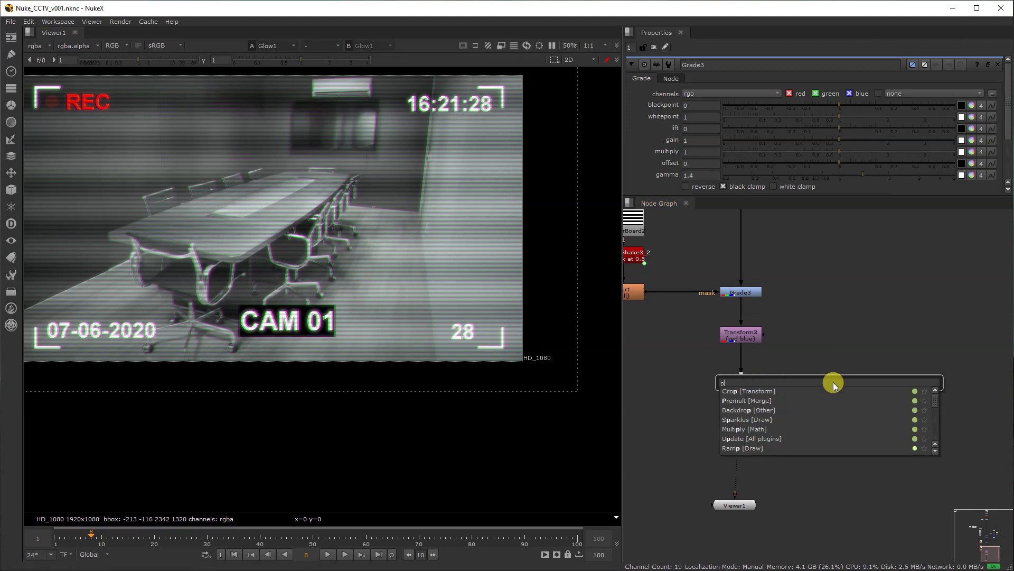
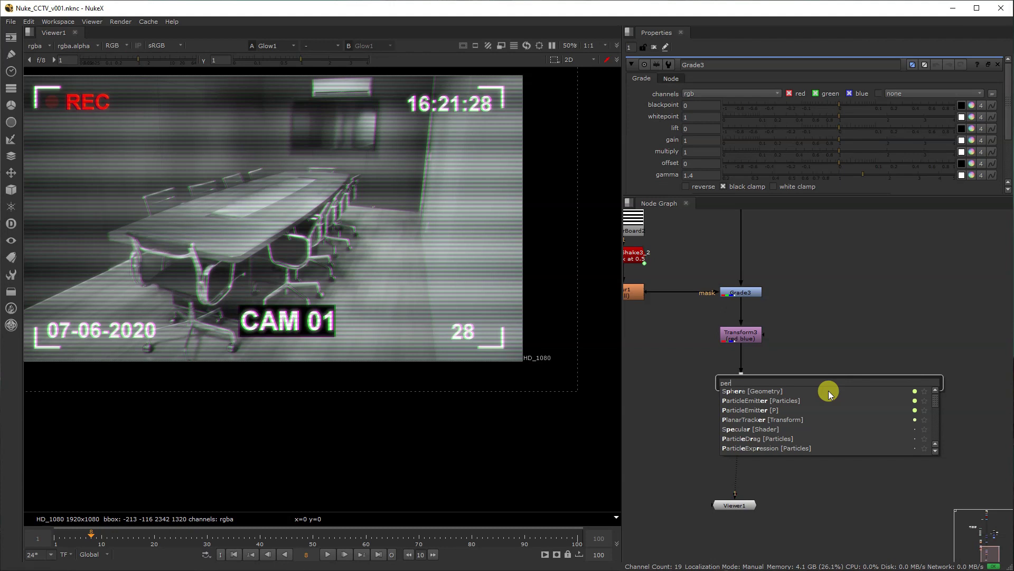
text(pd)
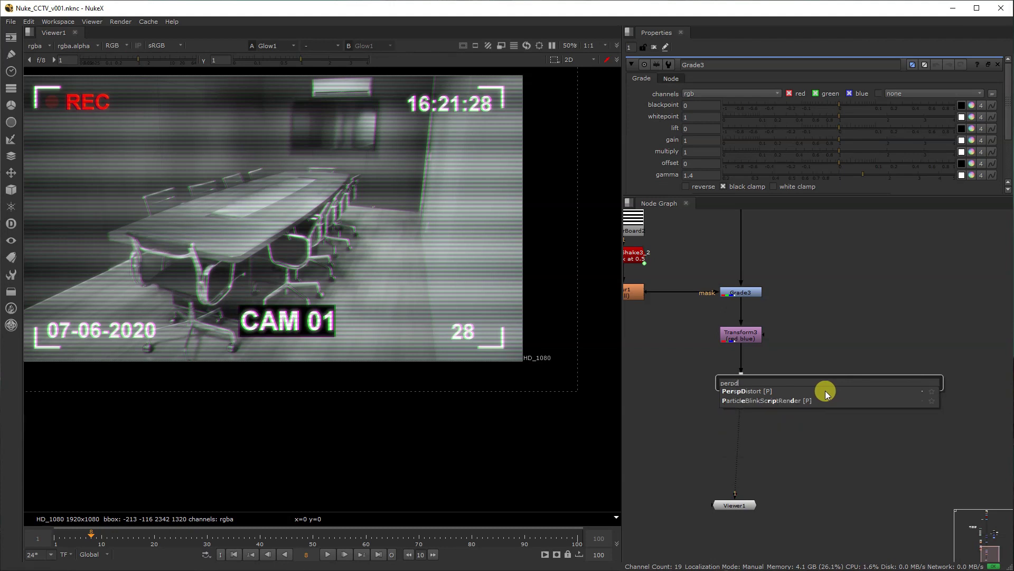
click(827, 392)
Move the PerspDistort node up the tree so it sits between Grade1 and Merge1, before the text and border are merged.
scroll(837, 393, up, 2)
key(ctrl+x)
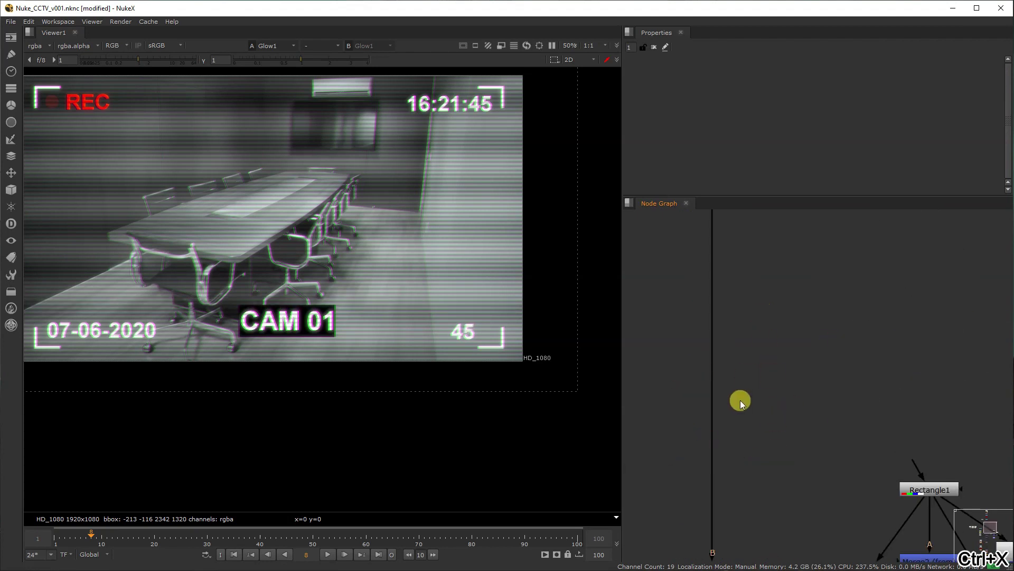
scroll(741, 400, up, 1)
middle_drag(740, 400, 774, 240)
scroll(768, 436, down, 1)
middle_drag(770, 454, 795, 355)
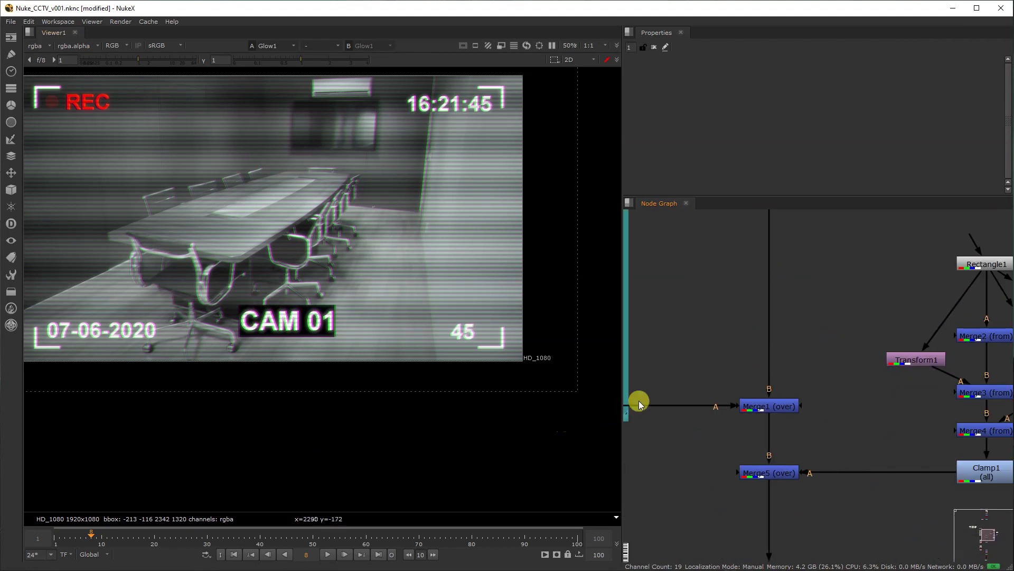
middle_drag(808, 306, 700, 528)
click(708, 387)
key(ctrl+v)
drag(716, 391, 685, 404)
middle_drag(714, 424, 734, 296)
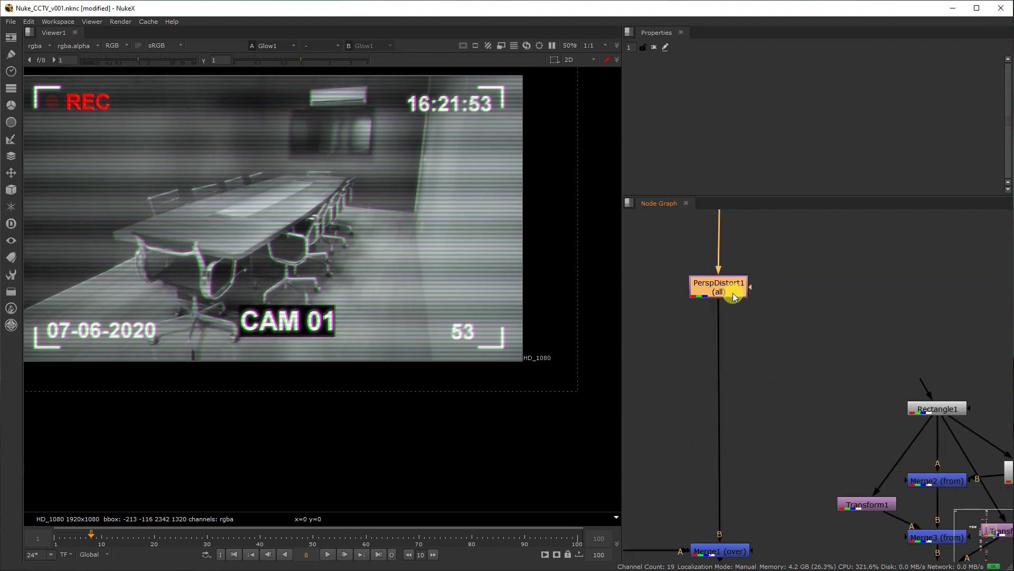
Enable reverse on PerspDistort1 and set its Field of View to 35.
double_click(733, 294)
click(693, 117)
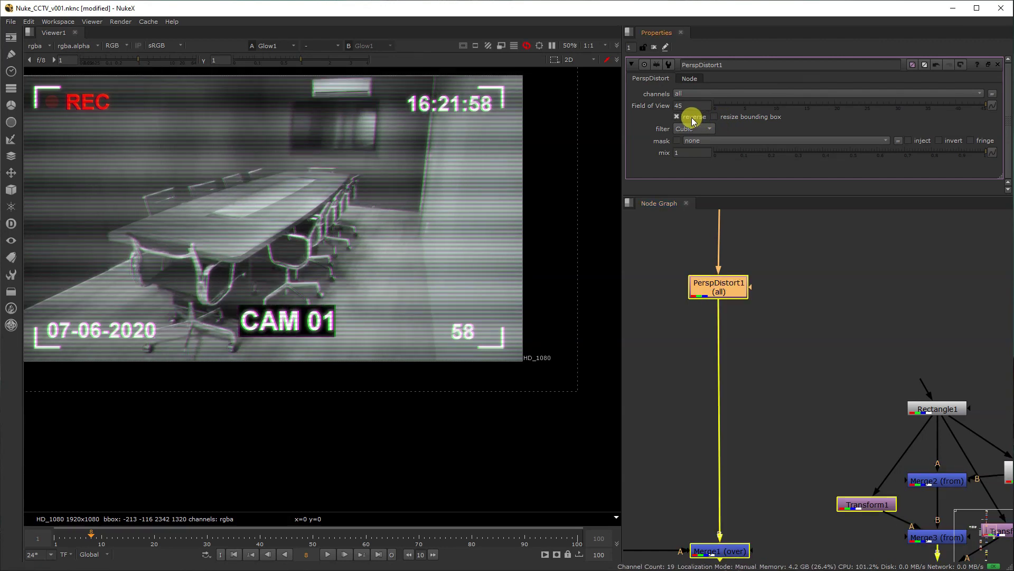
click(682, 105)
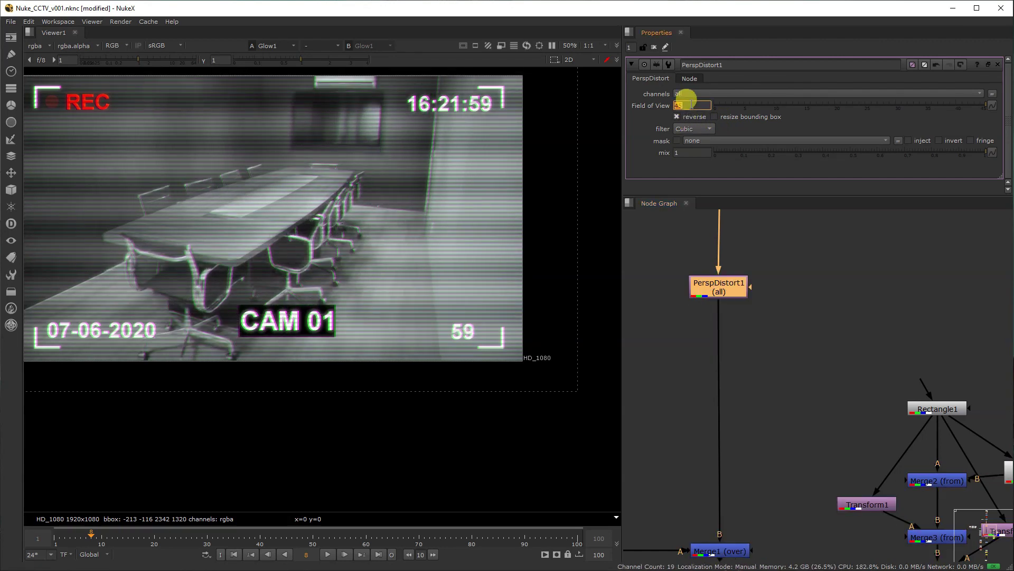
key(Return)
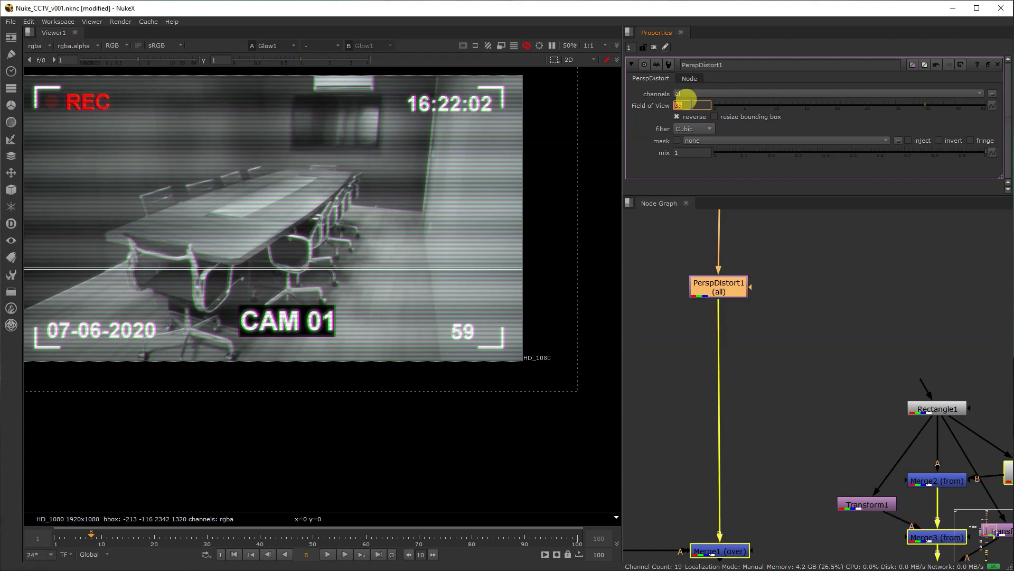
Toggle PerspDistort1 off and on to compare the image, and set its Field of View to 40.
click(719, 294)
key(d)
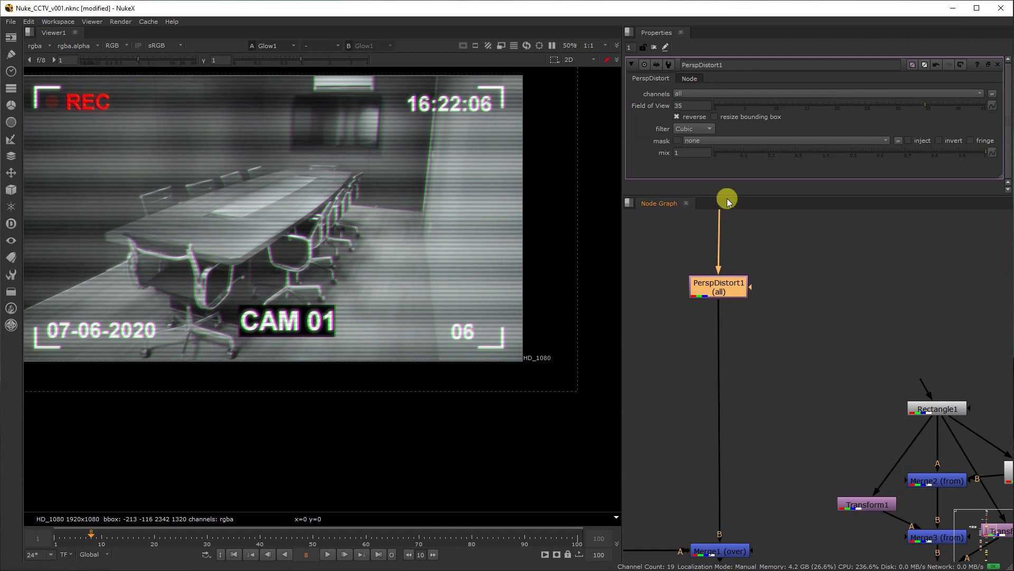
click(689, 104)
key(Return)
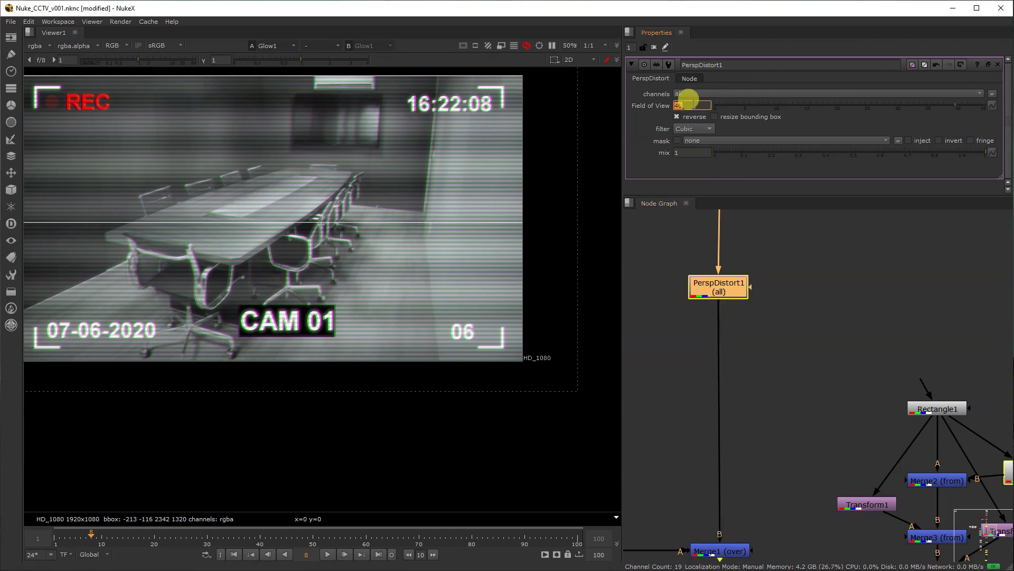
Move the three unconnected Read nodes farther away from the main node tree and save the script.
key(f)
scroll(740, 388, down, 1)
scroll(740, 388, up, 1)
scroll(740, 388, down, 5)
scroll(739, 387, down, 6)
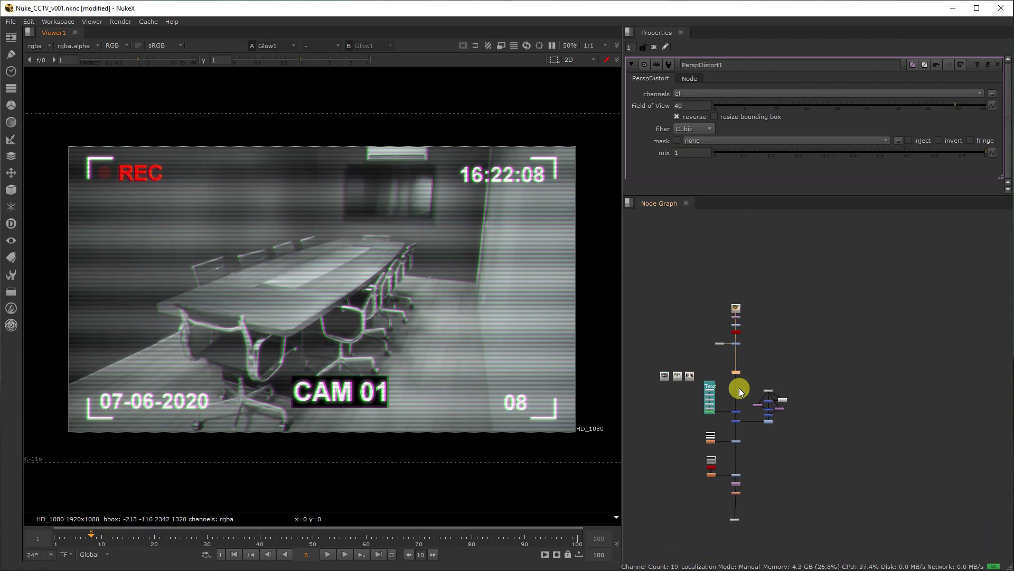
middle_drag(740, 388, 813, 341)
drag(707, 351, 775, 304)
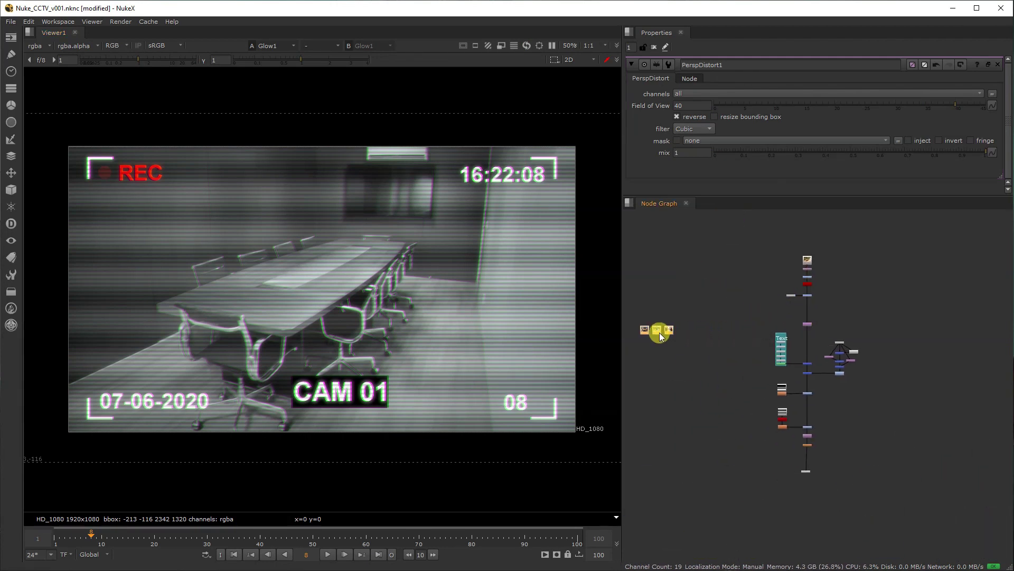
scroll(837, 290, up, 5)
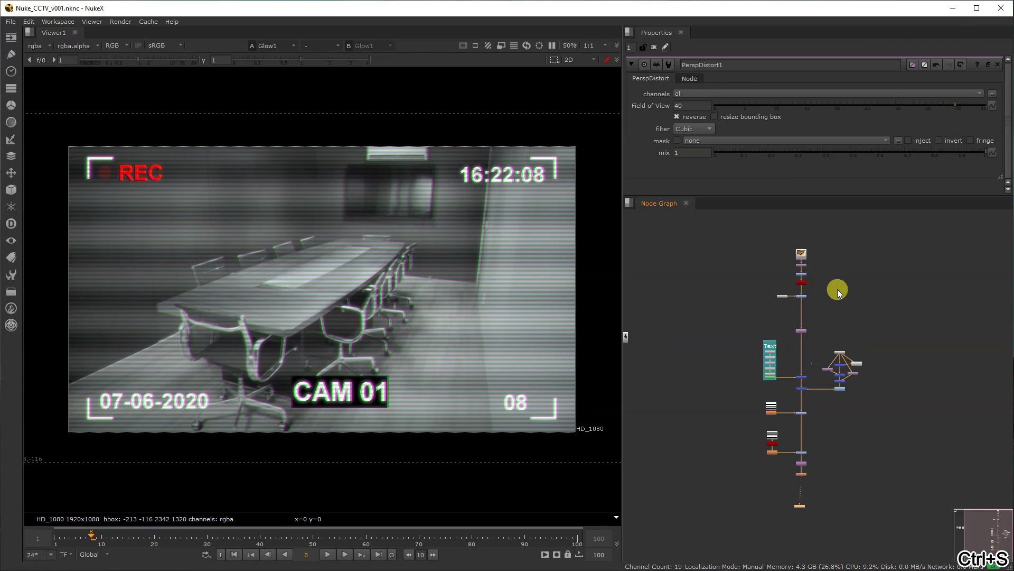
View the outputs of Read4, Reformat1 and ColorCorrect1 in turn, and close PerspDistort1's properties.
ctrl+shift+click(775, 225)
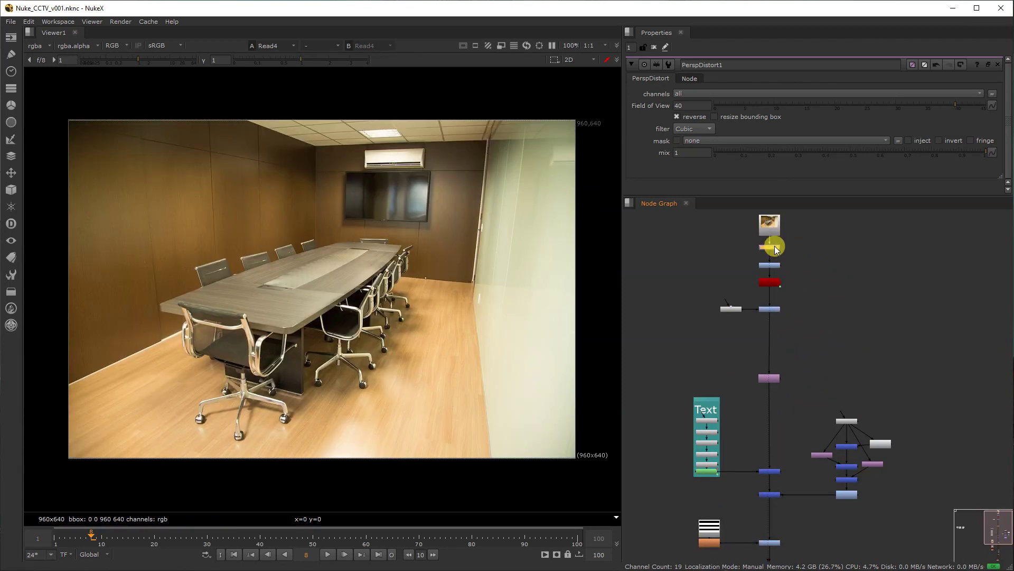
key(1)
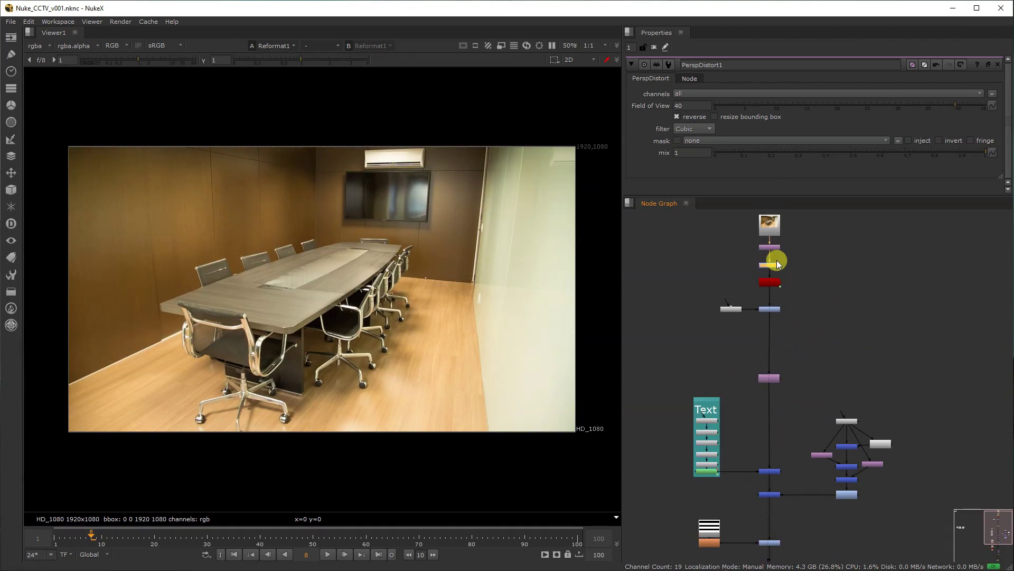
scroll(778, 258, up, 4)
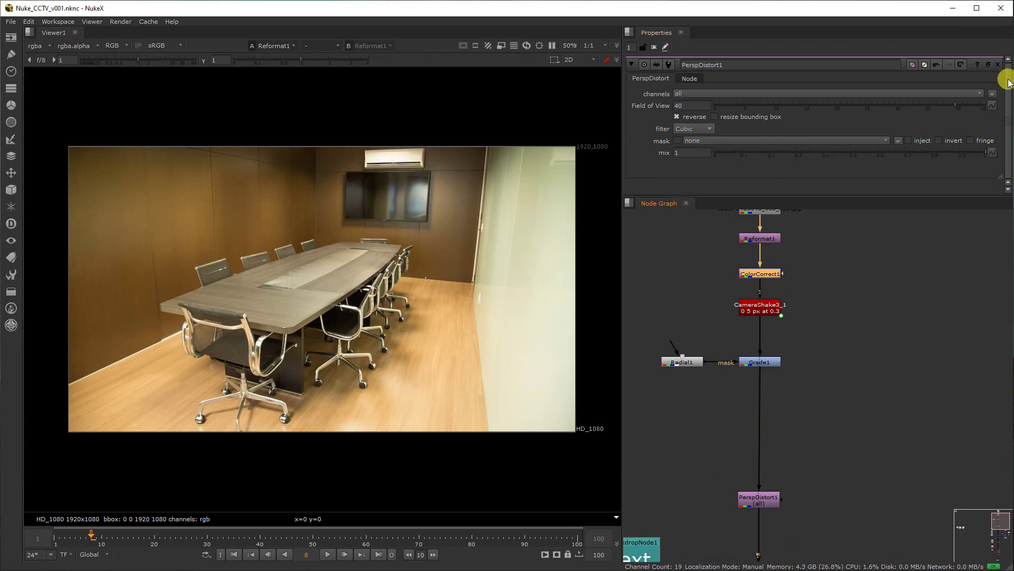
click(997, 64)
middle_drag(794, 321, 810, 364)
ctrl+shift+click(789, 237)
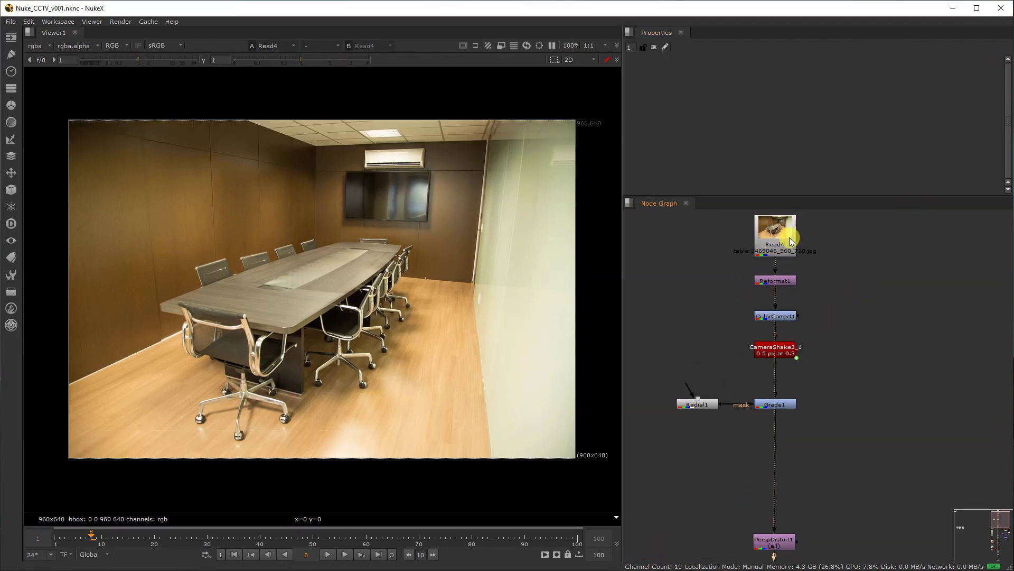
key(1)
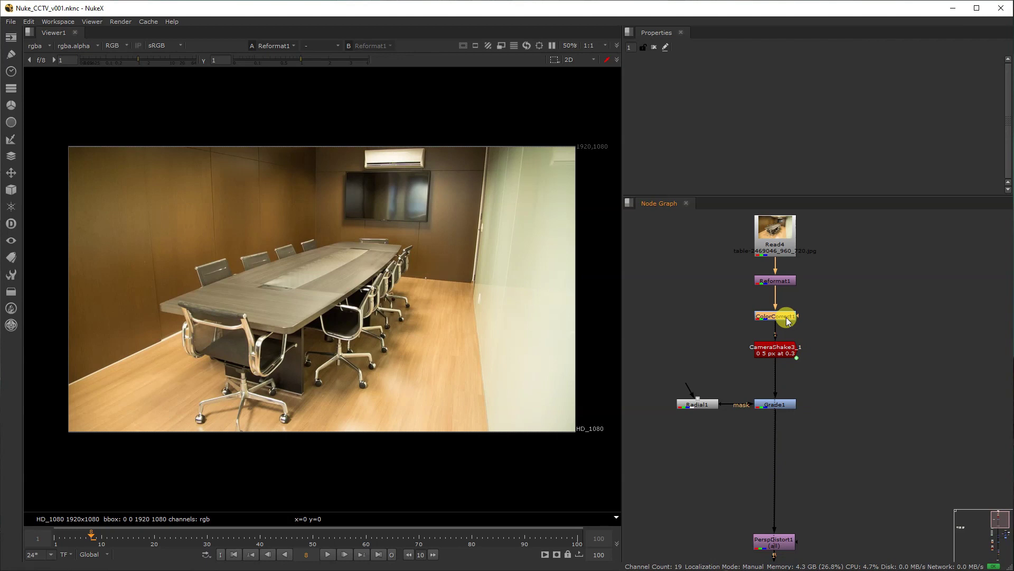
scroll(787, 320, up, 2)
key(1)
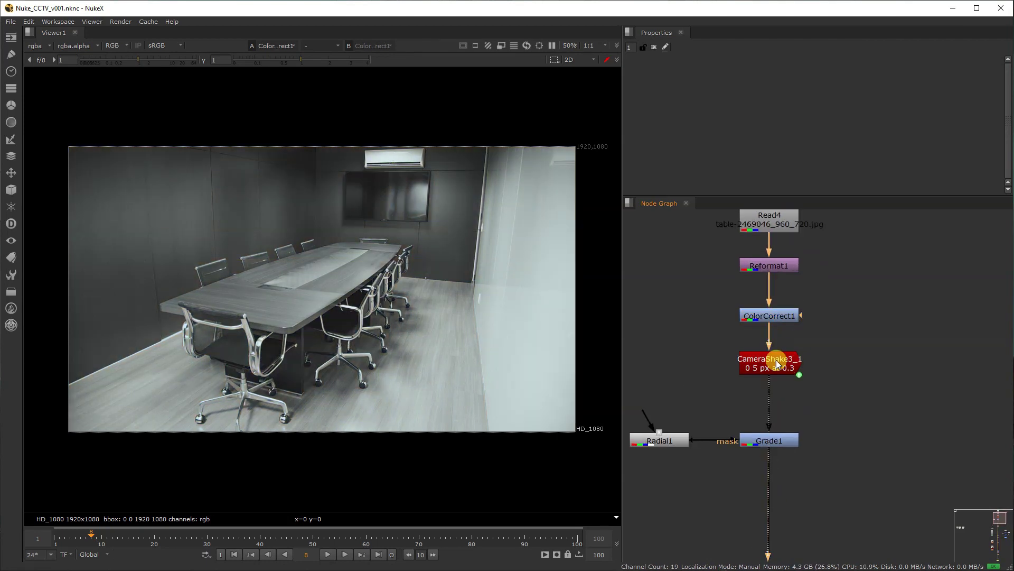
Step through the viewer outputs of the main branch from CameraShake3_1 down to Merge5.
middle_drag(781, 407, 787, 202)
click(799, 338)
key(1)
click(770, 380)
key(1)
middle_drag(788, 417, 797, 299)
mouse_move(768, 491)
middle_down()
mouse_move(804, 385)
mouse_move(850, 346)
middle_up()
click(817, 411)
key(1)
drag(850, 328, 731, 395)
key(1)
middle_drag(833, 448, 819, 350)
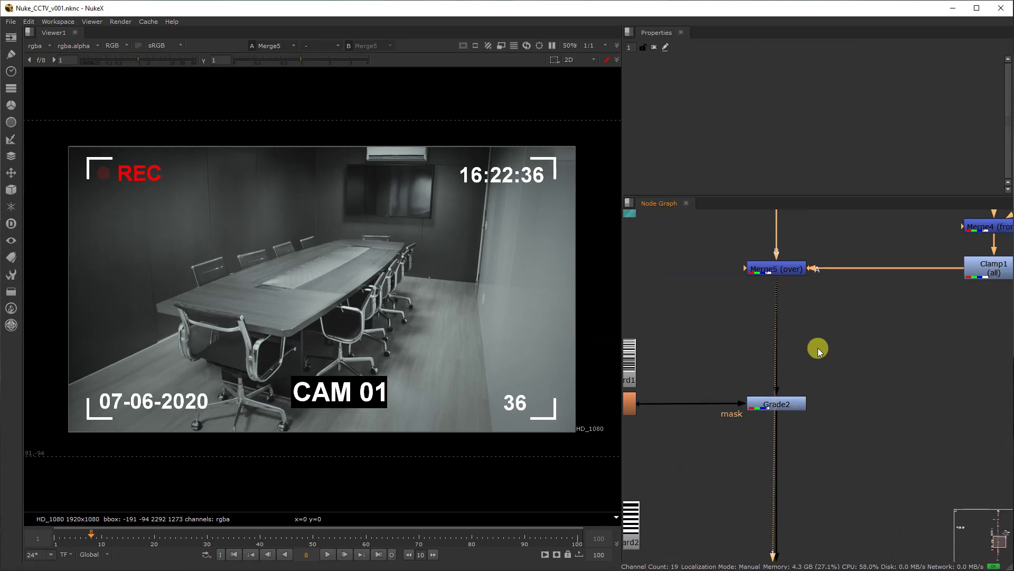
View the outputs of Grade2, Grade3 and the final Glow1 node.
drag(818, 350, 731, 437)
key(1)
middle_drag(814, 493, 849, 349)
drag(849, 349, 743, 405)
key(1)
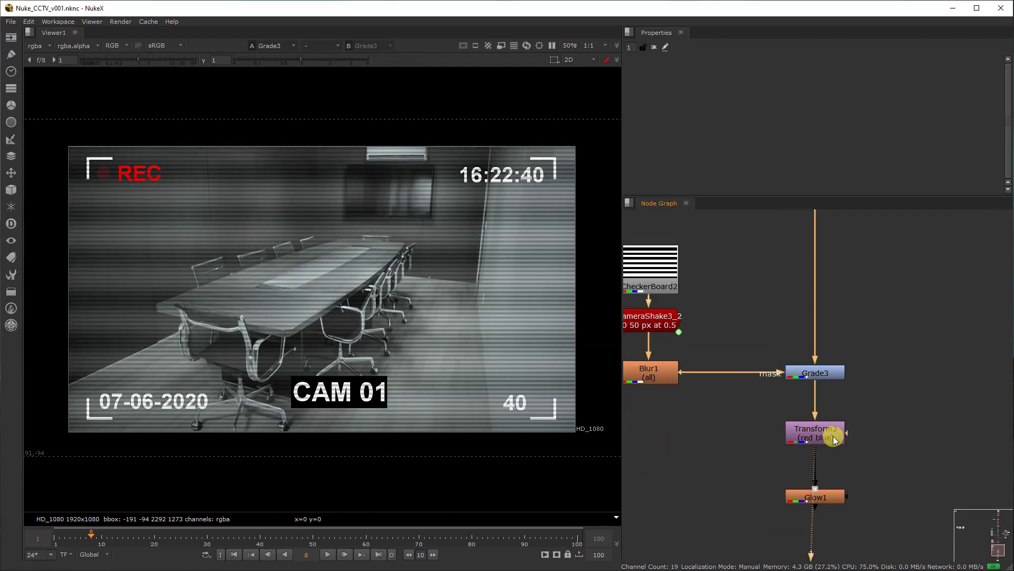
click(832, 494)
key(1)
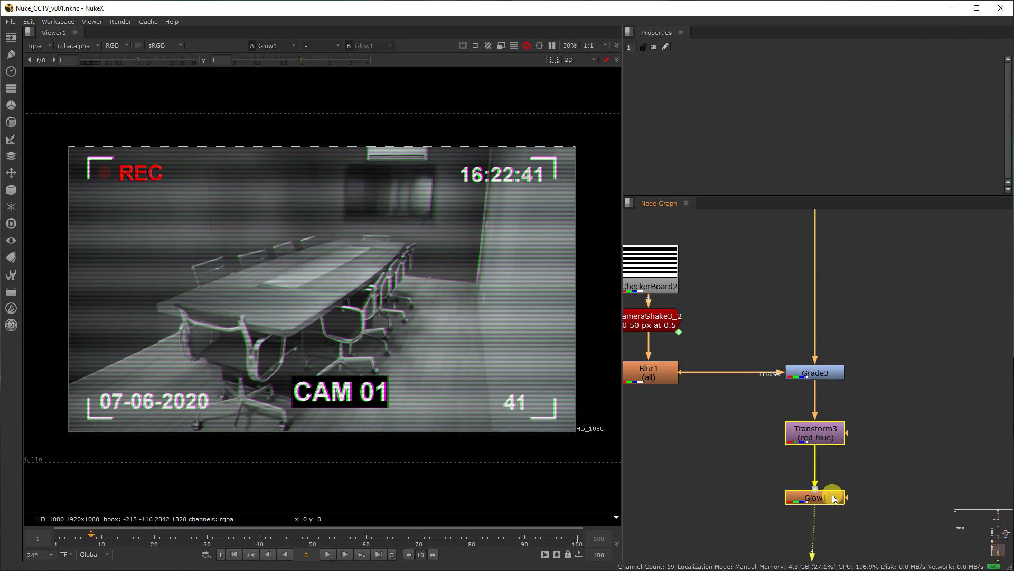
Add a backdrop around all nodes of the main tree, from Read4 down to Glow1.
click(818, 474)
key(f)
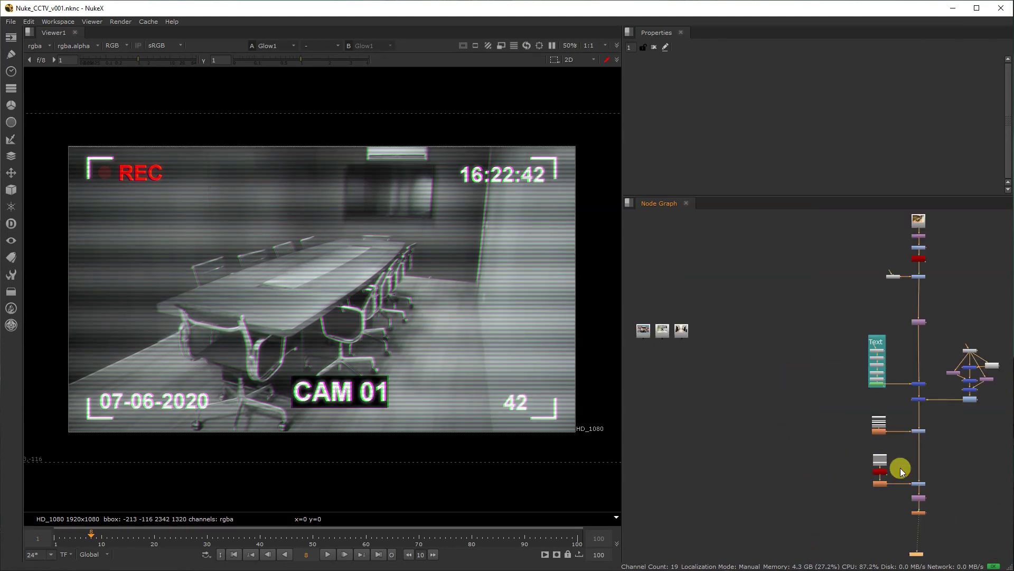
middle_drag(901, 471, 824, 460)
drag(784, 500, 967, 199)
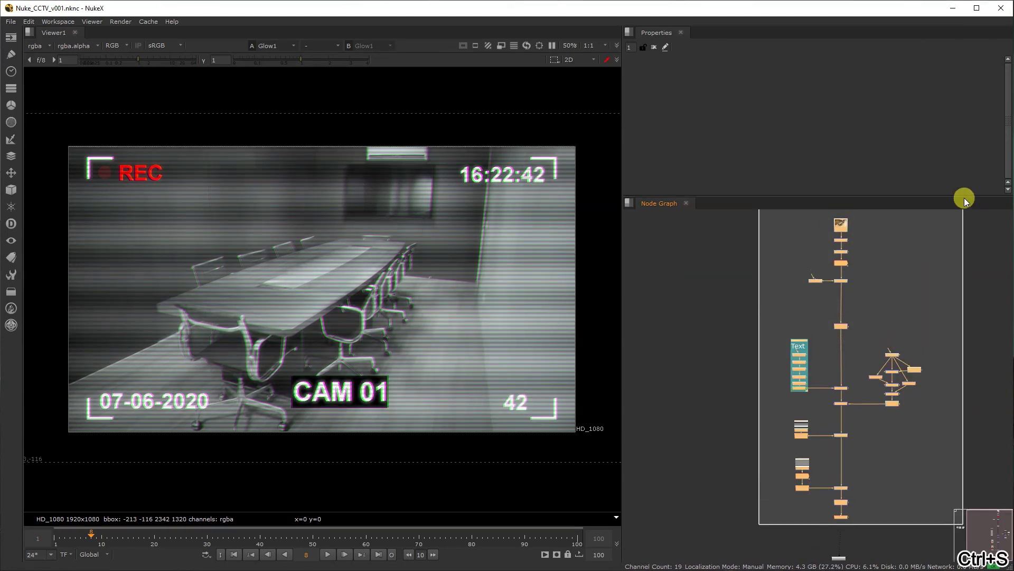
key(Tab)
text(ba)
click(876, 236)
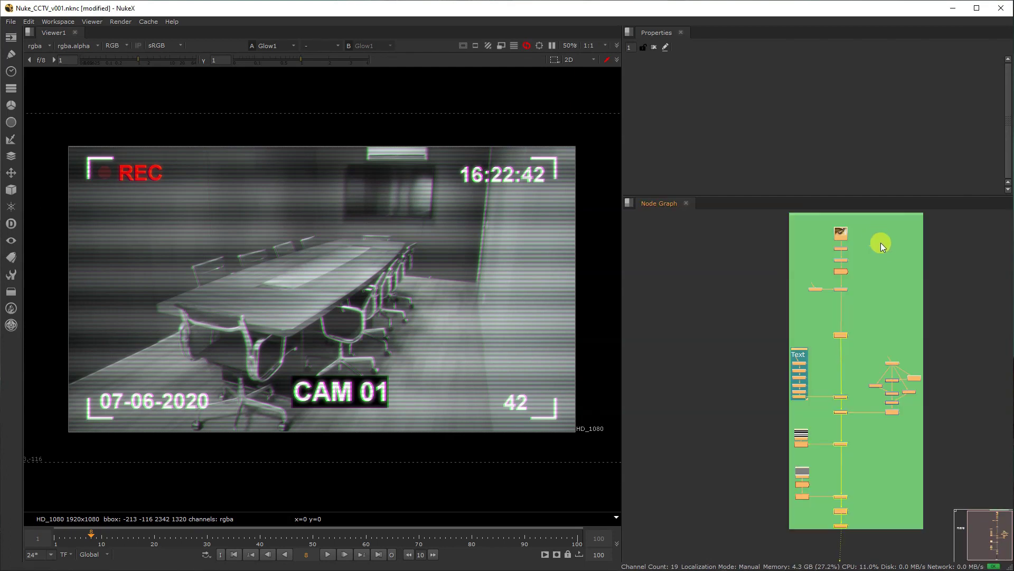
Change the new backdrop's tile color to a dark blue-teal and close the color picker.
middle_drag(880, 243, 816, 274)
double_click(791, 247)
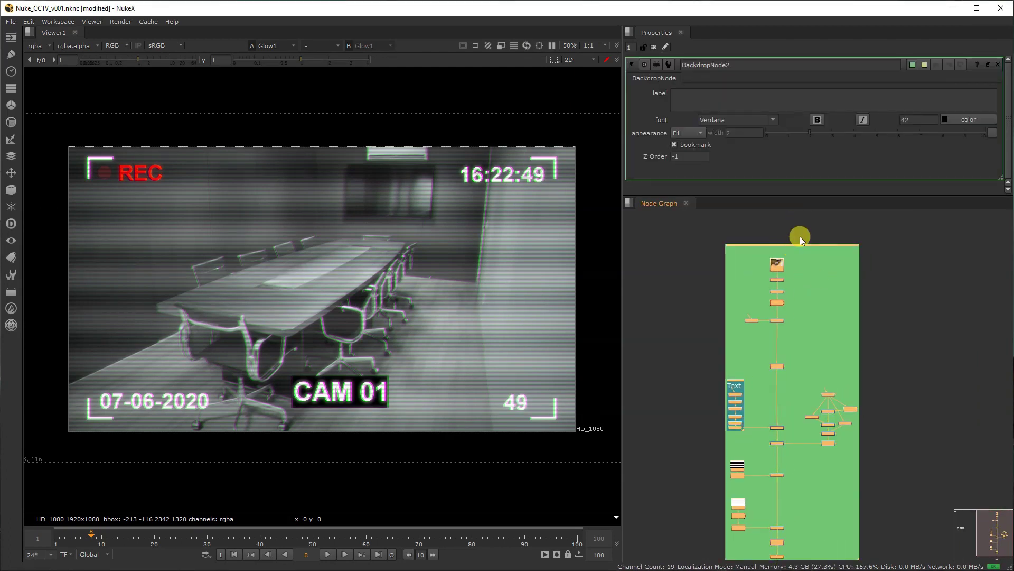
click(924, 65)
click(939, 184)
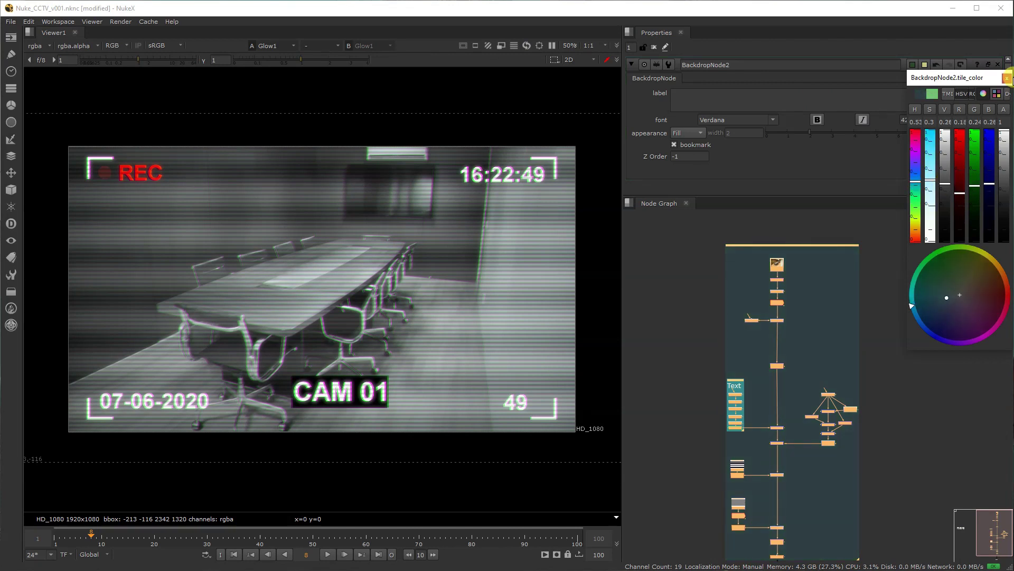
click(1007, 81)
Shift and enlarge the backdrop to leave margins around the tree, and move the border node group closer to the main branch.
middle_drag(844, 293, 845, 298)
ctrl+drag(832, 249, 826, 249)
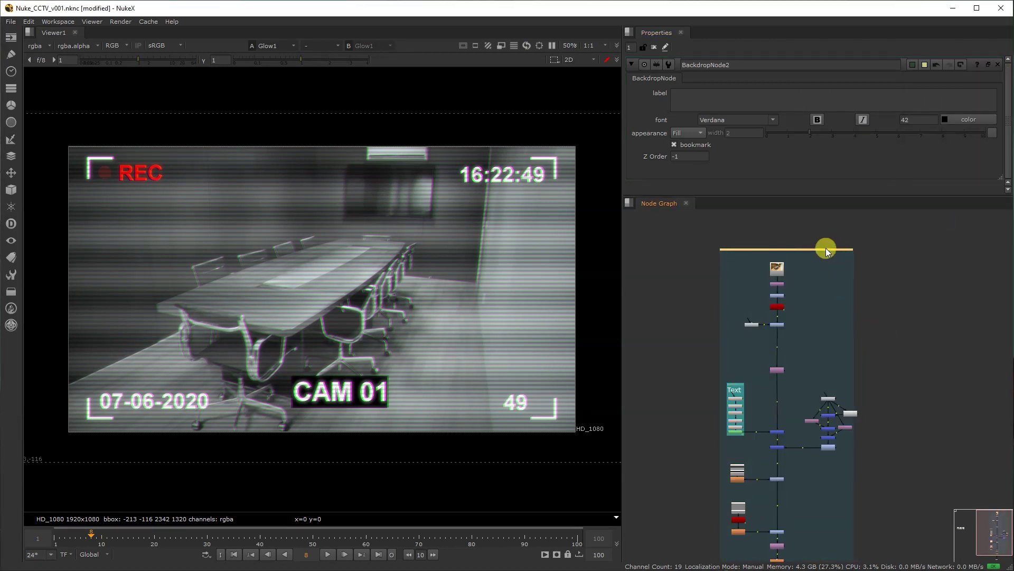
middle_drag(836, 488, 822, 392)
drag(839, 467, 852, 478)
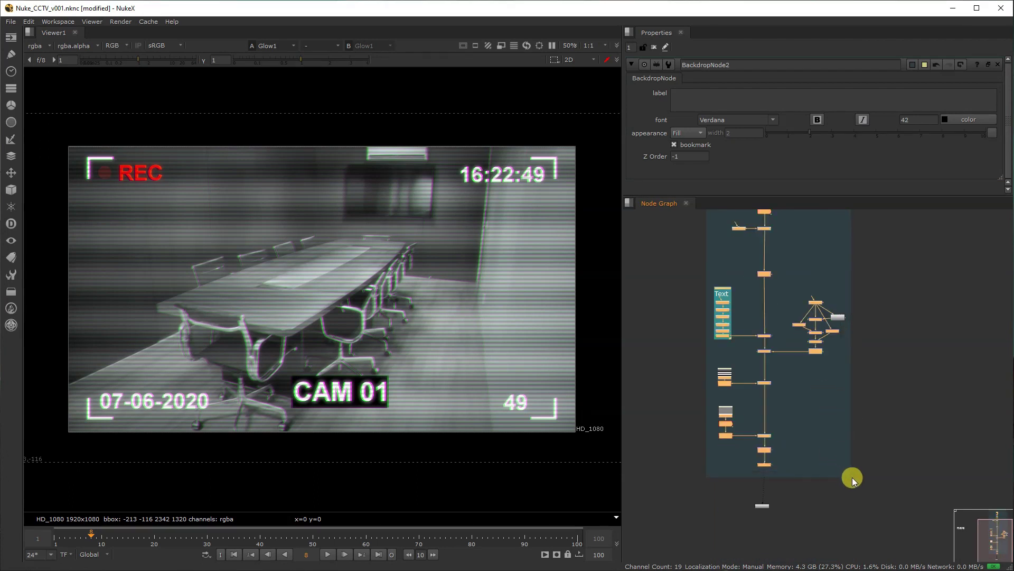
drag(788, 389, 831, 318)
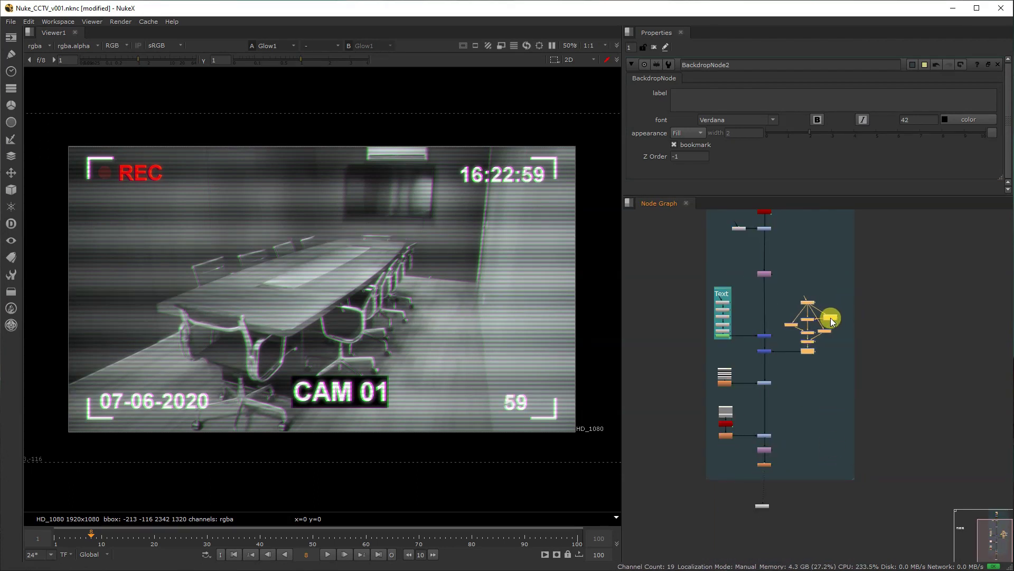
Adjust the spacing between the upper nodes and the backdrop's top edge, label the backdrop Camera 01, and save the script.
middle_drag(814, 282, 792, 389)
scroll(742, 314, up, 3)
scroll(645, 389, up, 2)
drag(644, 391, 756, 237)
drag(741, 256, 740, 279)
ctrl+drag(740, 229, 737, 247)
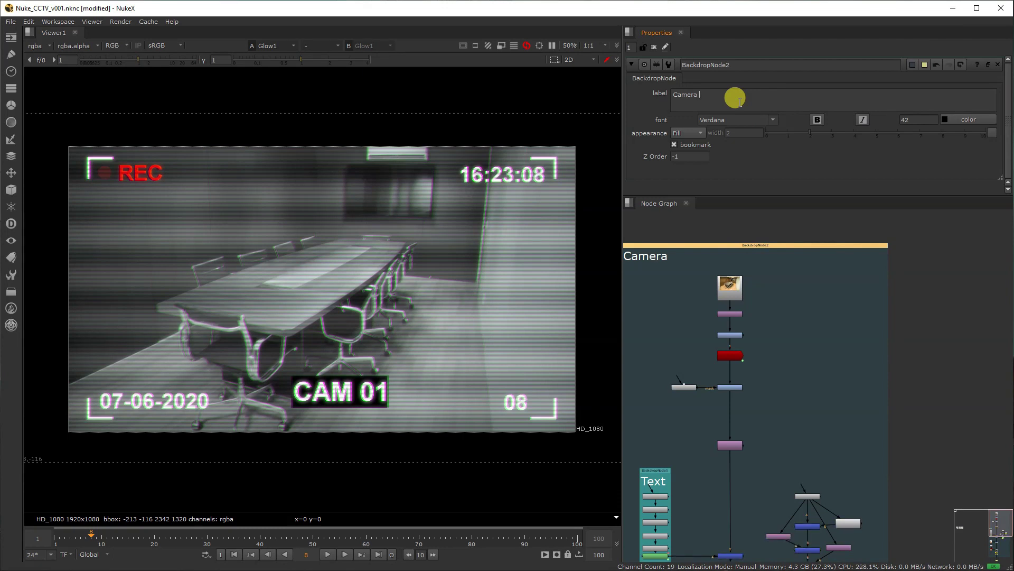
key(f)
middle_drag(833, 347, 695, 367)
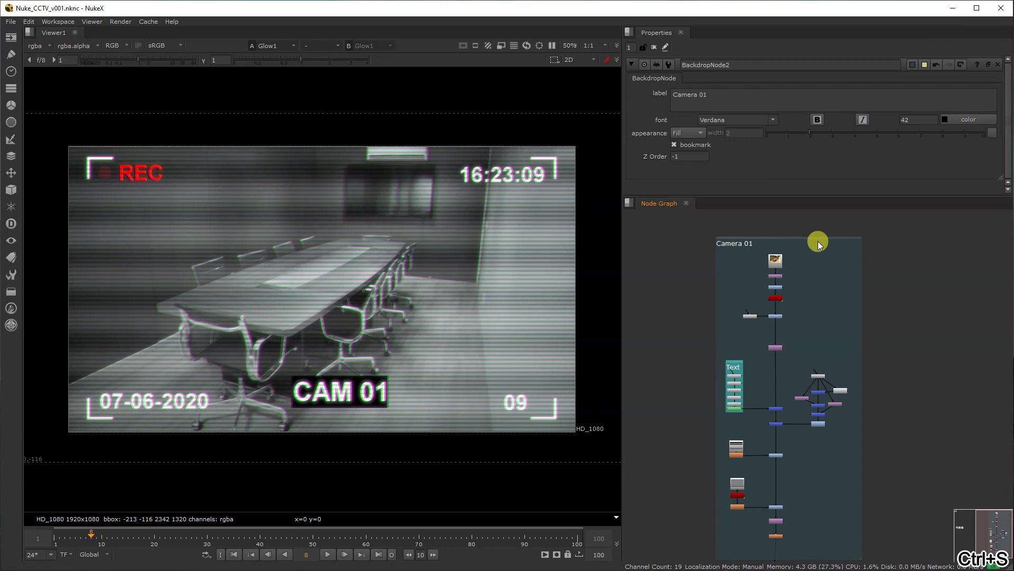
Duplicate the Camera 01 backdrop with all its nodes and place the copy beside the original tree.
click(816, 237)
key(ctrl+c)
click(794, 275)
middle_drag(947, 295, 839, 388)
key(ctrl+v)
middle_drag(906, 262, 883, 350)
drag(885, 353, 870, 418)
click(873, 398)
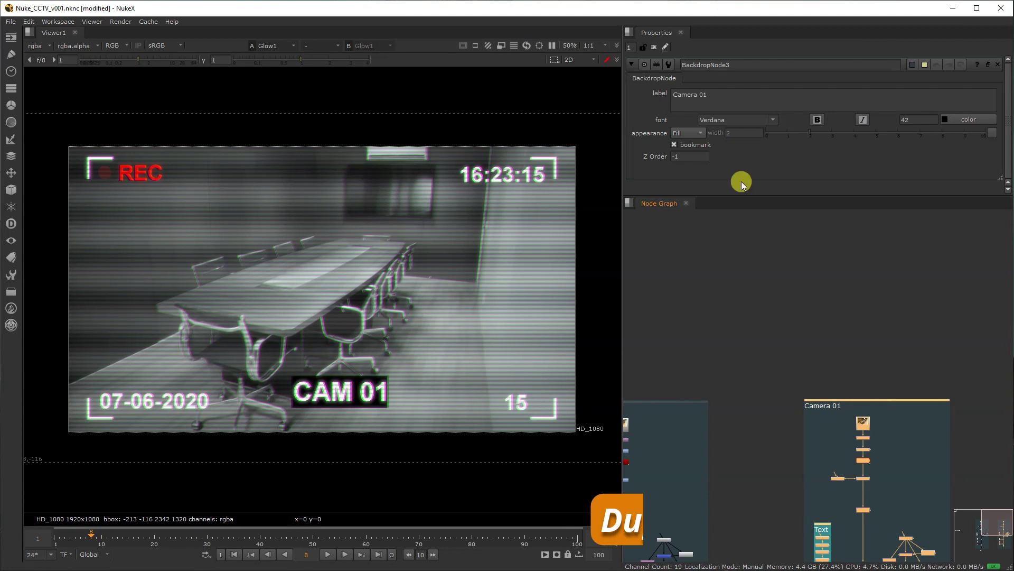
Label the duplicated backdrop Camera 02.
click(708, 96)
key(BackSpace)
text(2)
click(689, 388)
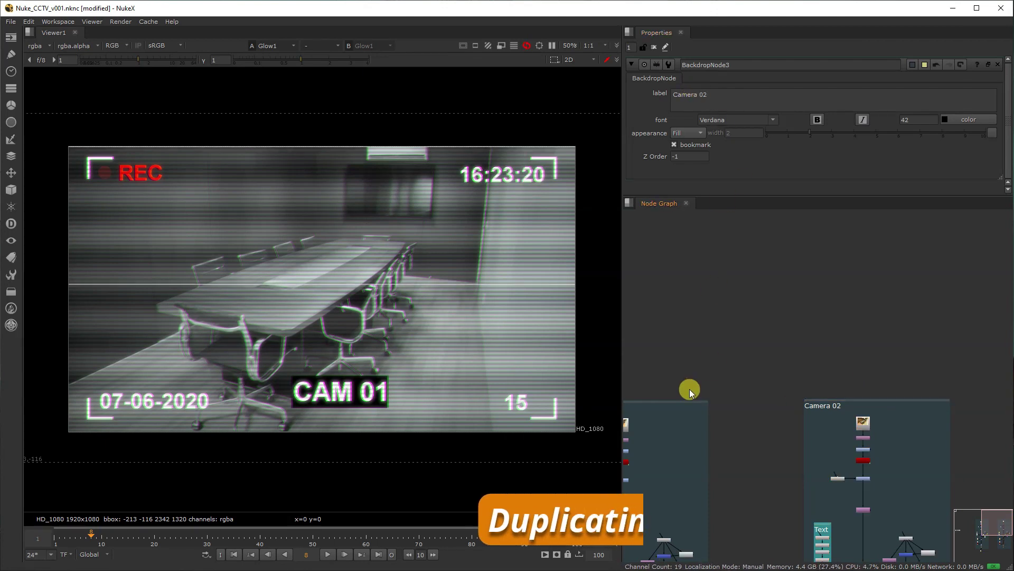
Copy the spare hallway Read node into the Camera 02 tree as its source and delete the original Read node there.
middle_drag(690, 389, 945, 346)
middle_drag(757, 351, 869, 336)
scroll(745, 456, down, 1)
click(762, 460)
key(ctrl+c)
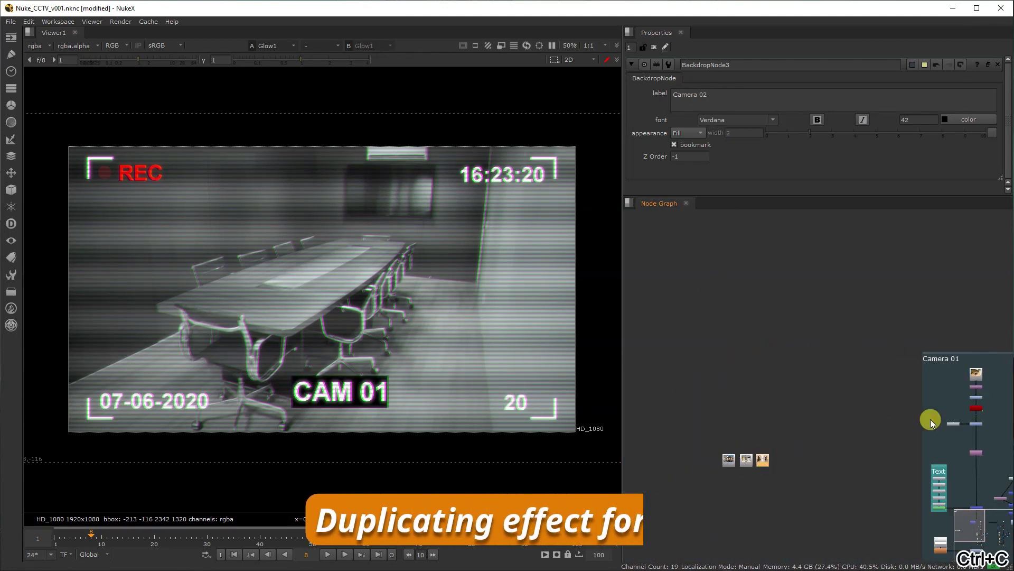
middle_drag(930, 420, 620, 418)
scroll(938, 383, up, 4)
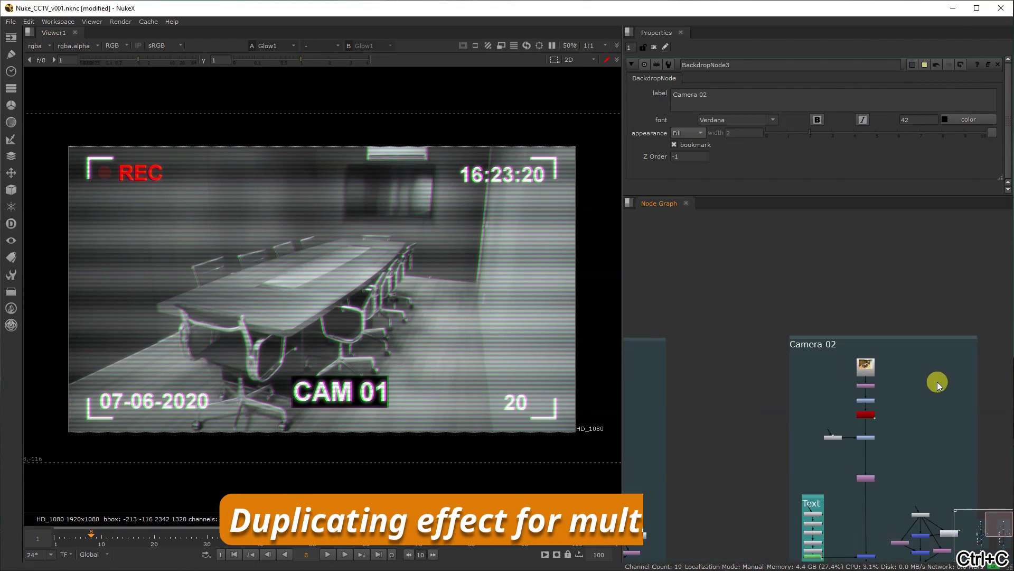
key(ctrl+v)
scroll(887, 368, up, 2)
click(899, 370)
key(Delete)
View the Camera 02 tree at its hallway Read node, its Reformat node and its final Glow node in turn.
click(863, 367)
key(1)
click(887, 432)
middle_drag(873, 456, 860, 366)
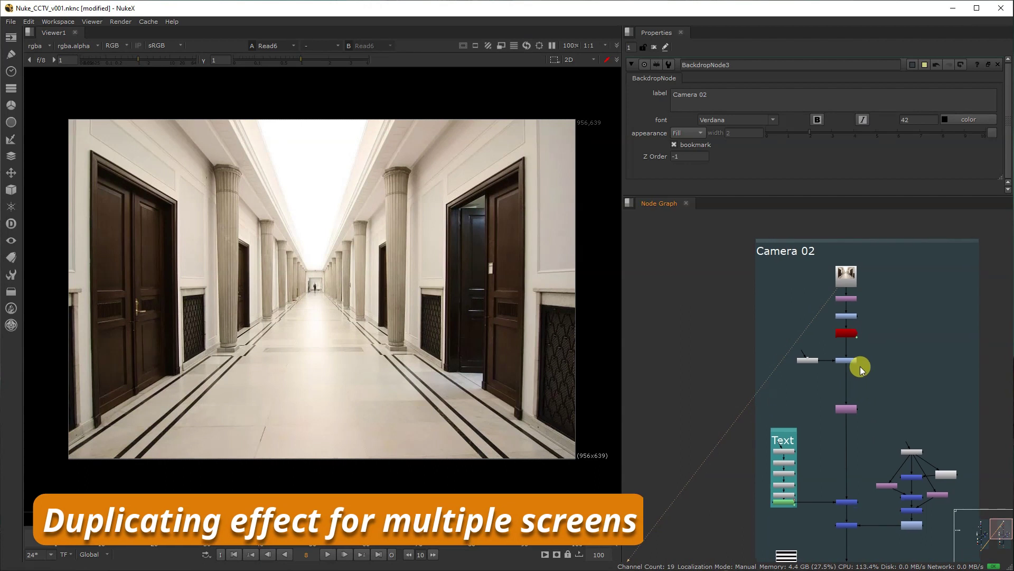
click(850, 298)
key(1)
middle_drag(858, 453, 822, 304)
middle_drag(816, 437, 821, 395)
click(816, 508)
key(1)
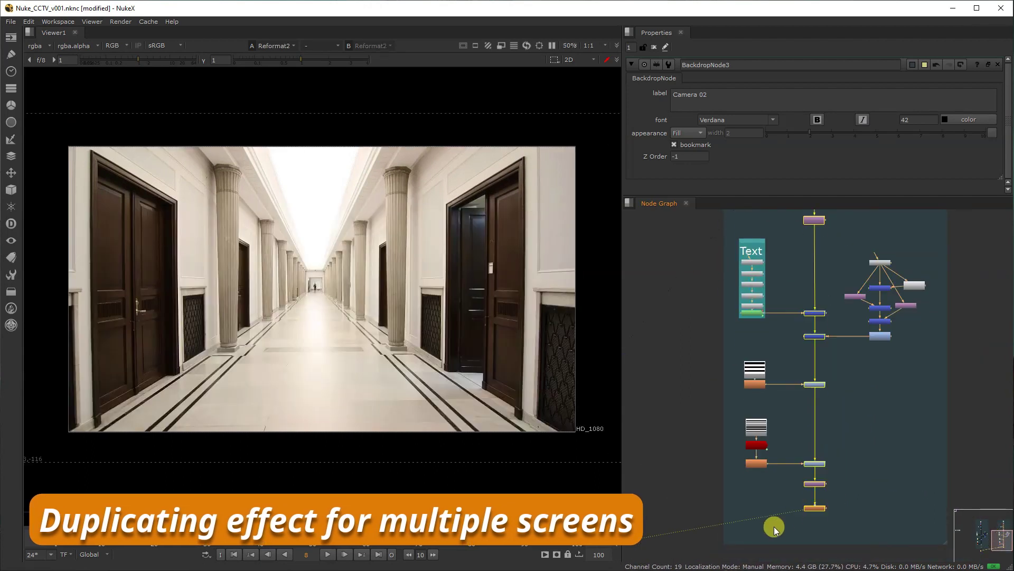
Set the message of the camera name text node in the Camera 02 tree to CAM 02 and close its properties.
middle_drag(759, 288, 832, 392)
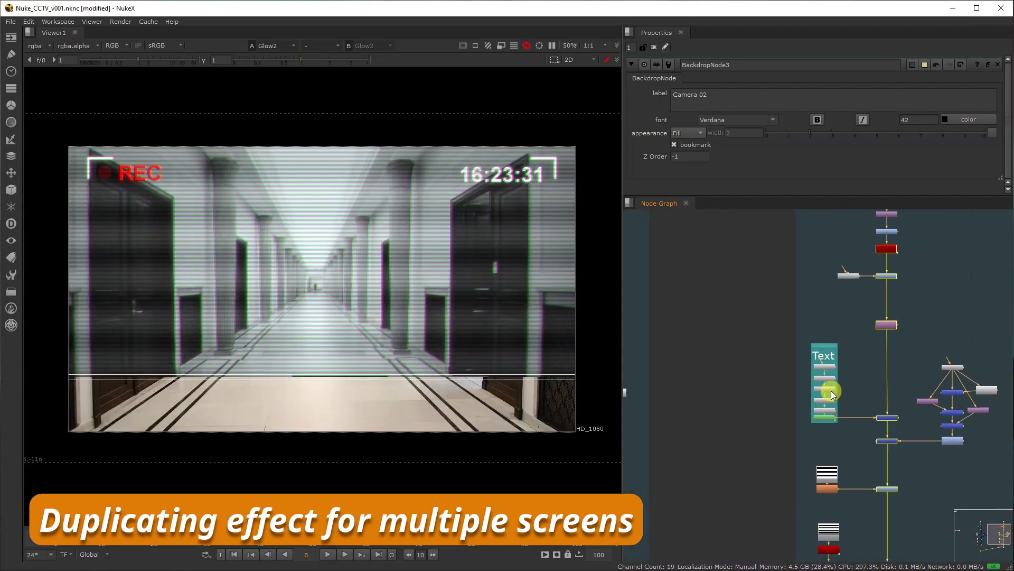
double_click(827, 368)
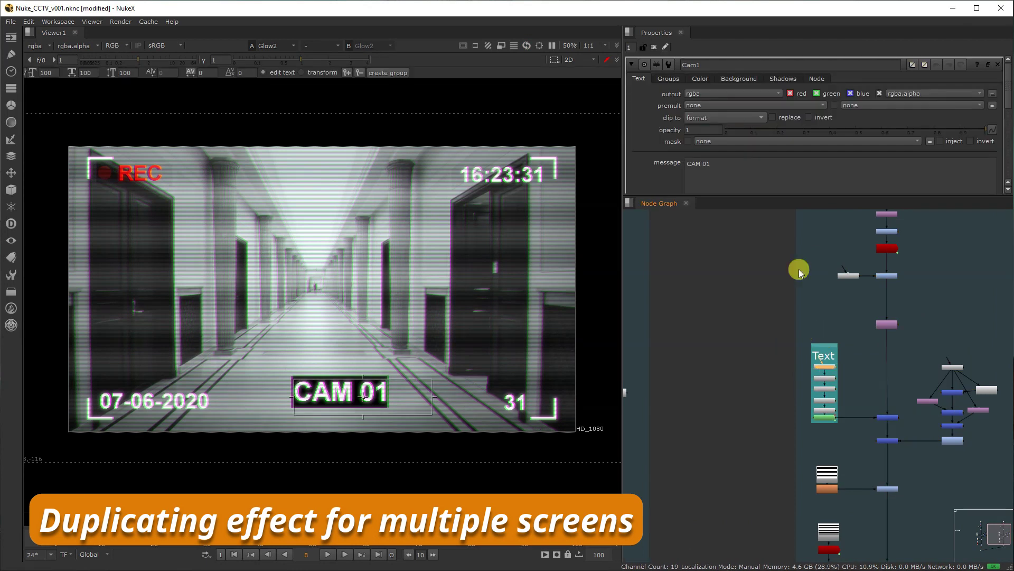
click(984, 67)
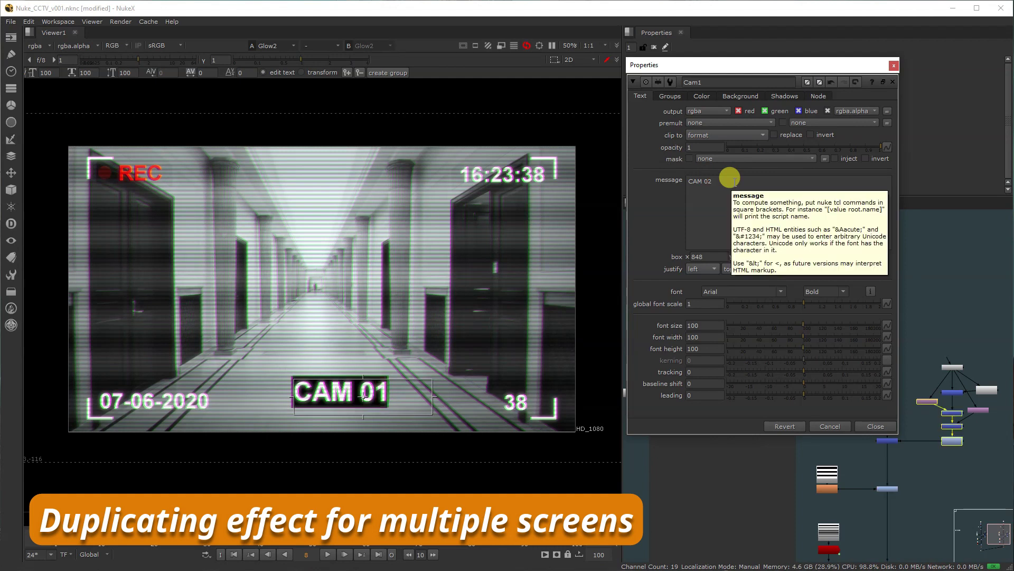
text(02)
click(877, 426)
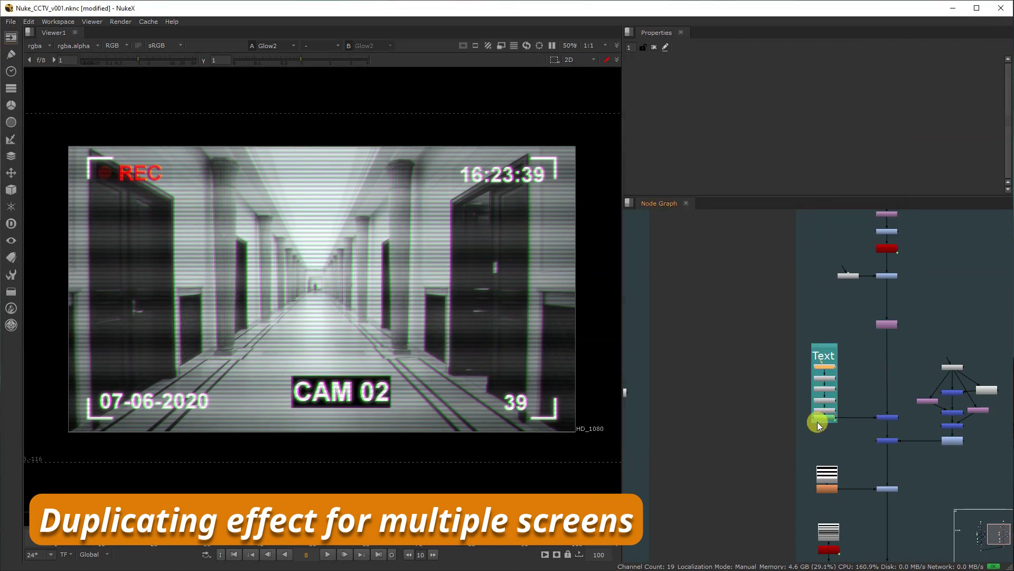
Duplicate the whole Camera 02 tree with its backdrop and place the copy beside it as a third tree.
key(f)
middle_drag(871, 414, 765, 407)
drag(768, 512, 951, 270)
key(ctrl+c)
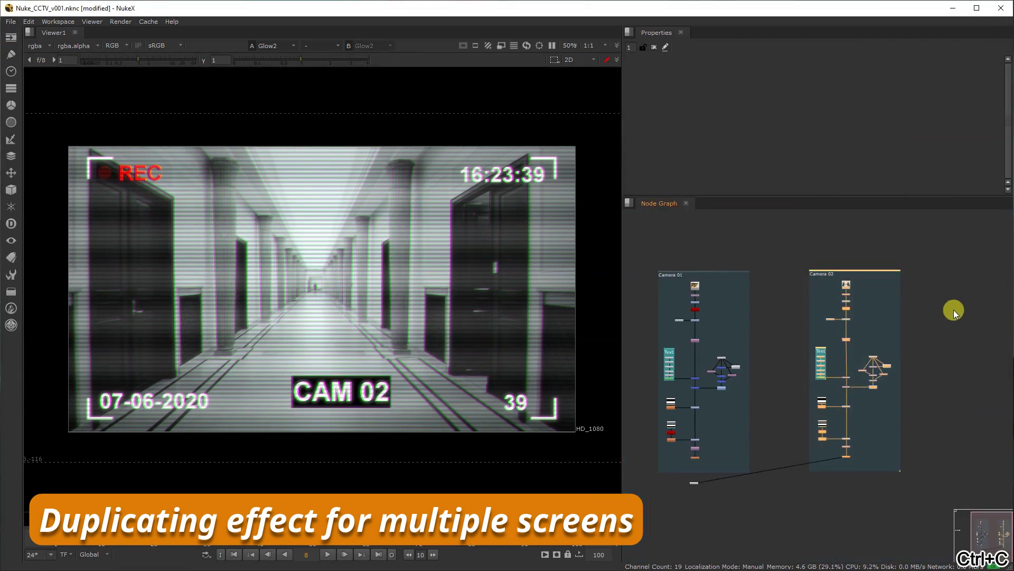
middle_drag(948, 311, 926, 324)
key(ctrl+v)
drag(916, 244, 917, 314)
Bring the spare meeting room Read node into the third tree as its source and delete the hallway Read node there.
middle_drag(749, 381, 1011, 379)
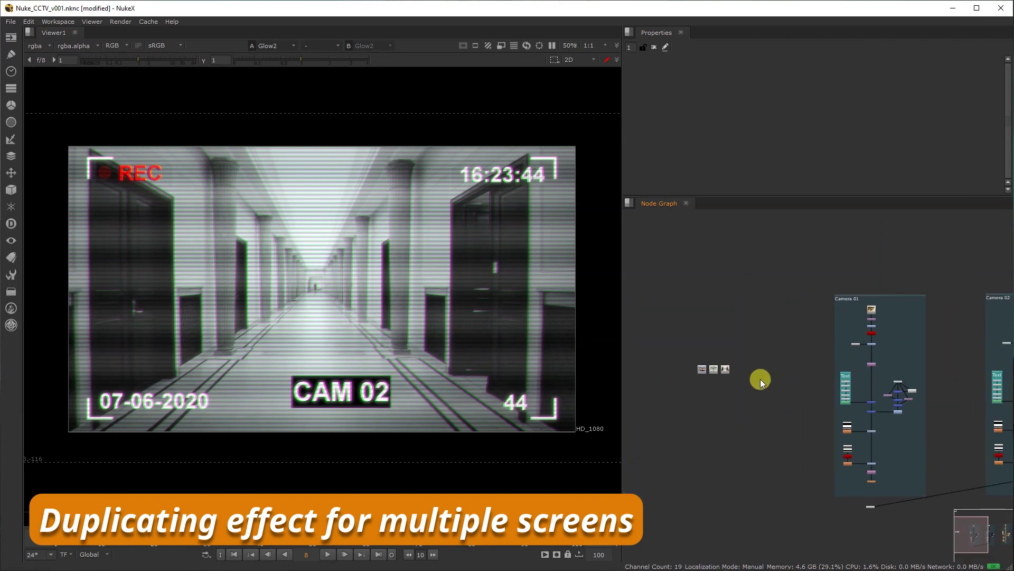
scroll(727, 373, down, 2)
scroll(727, 372, up, 2)
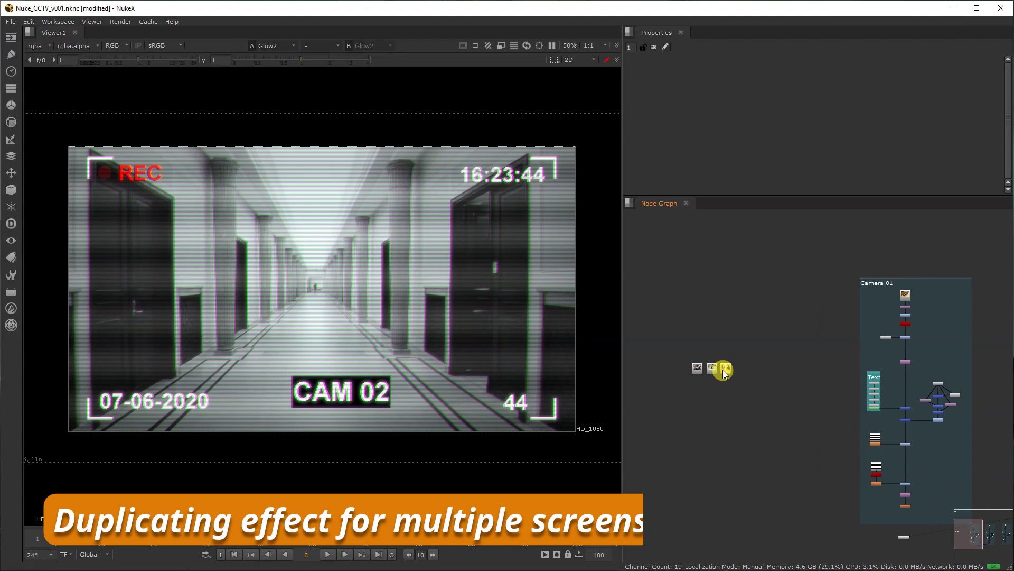
key(ctrl+c)
middle_drag(971, 354, 703, 397)
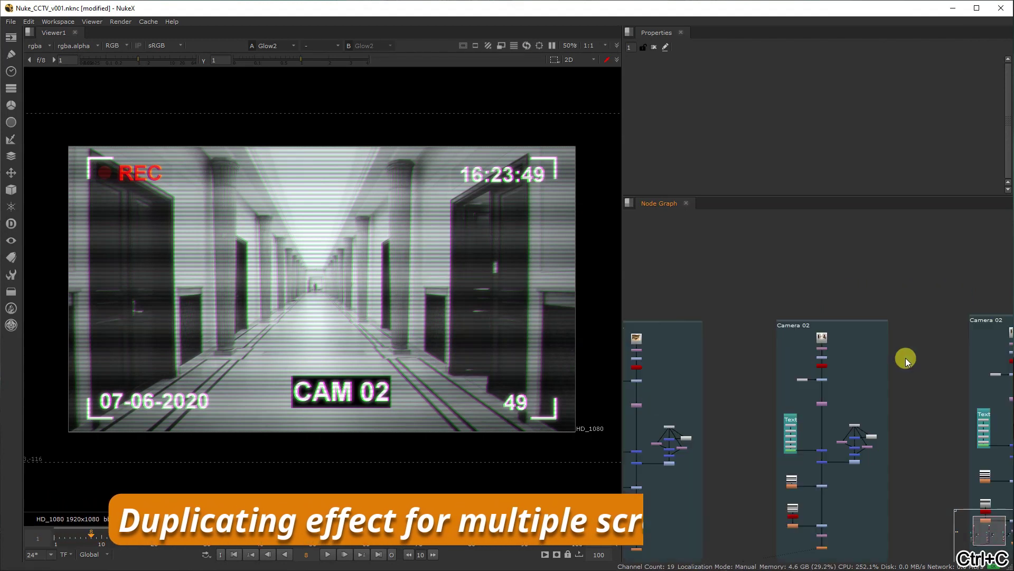
key(ctrl+x)
click(931, 376)
middle_drag(931, 375, 798, 376)
scroll(912, 347, down, 2)
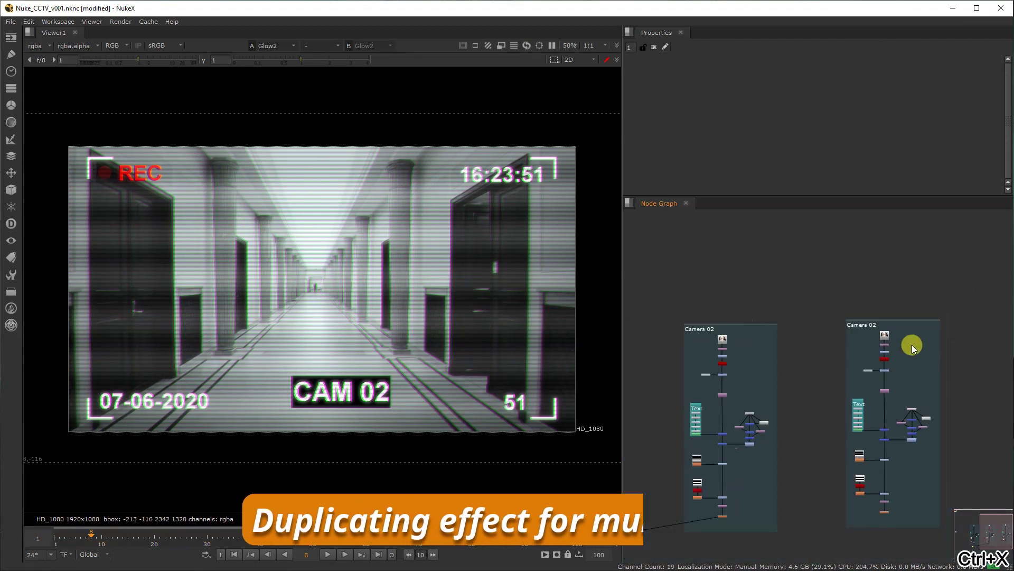
scroll(903, 338, up, 2)
scroll(904, 333, up, 4)
scroll(904, 334, down, 5)
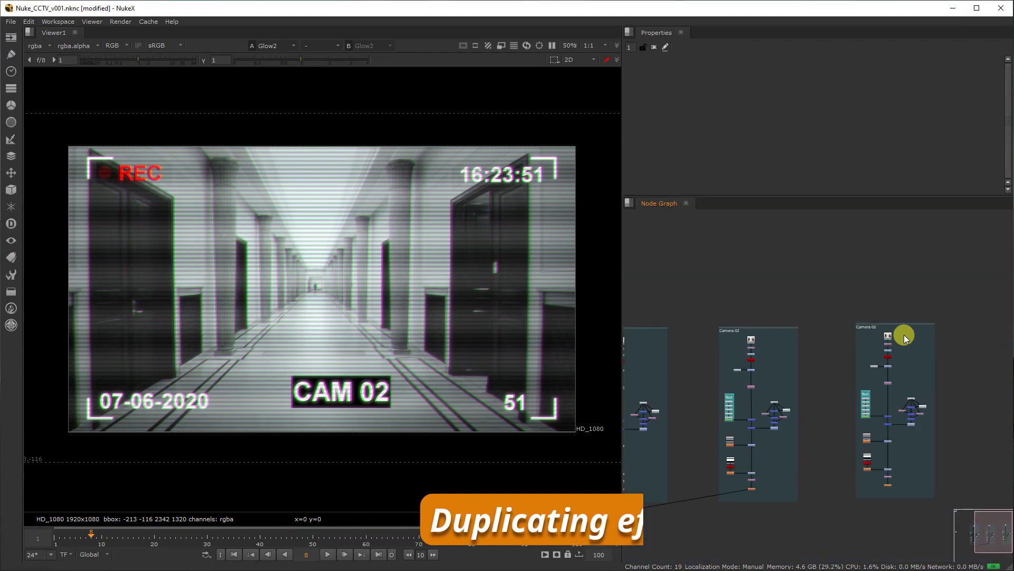
scroll(904, 334, up, 2)
scroll(899, 339, up, 5)
key(ctrl+v)
ctrl+shift+drag(899, 341, 851, 341)
click(882, 347)
key(Delete)
View the third tree at its meeting room Read node, its Reformat node and its final Glow node in turn.
click(854, 344)
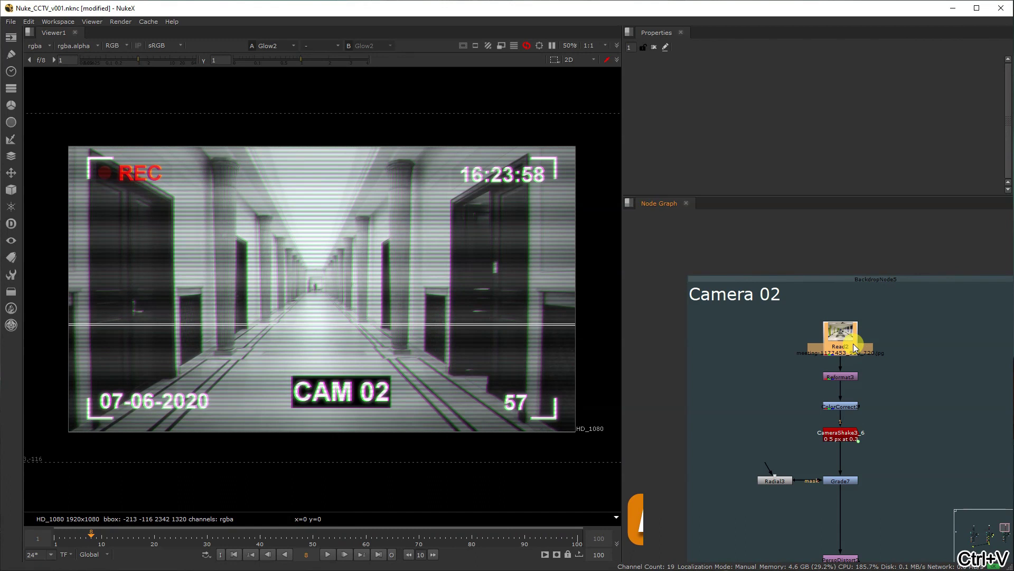
key(1)
click(846, 379)
key(1)
mouse_move(844, 464)
middle_down()
mouse_move(843, 242)
mouse_move(824, 230)
middle_up()
middle_drag(840, 529, 836, 423)
click(838, 485)
key(1)
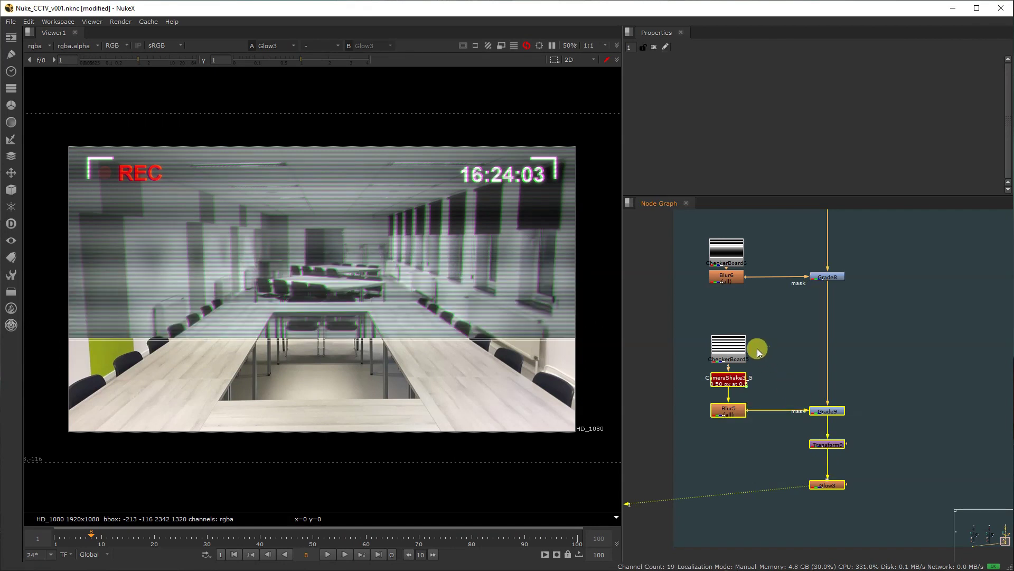
Set the message of the third tree's camera name text node to CAM 03 and close its properties.
middle_drag(777, 316, 835, 468)
middle_drag(784, 308, 784, 363)
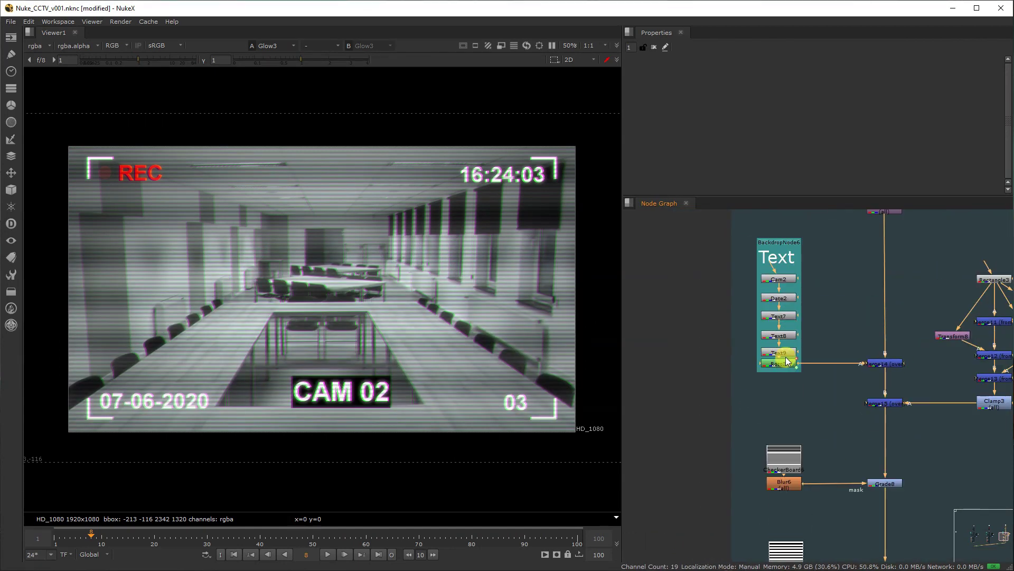
double_click(786, 358)
double_click(796, 281)
drag(703, 159, 711, 160)
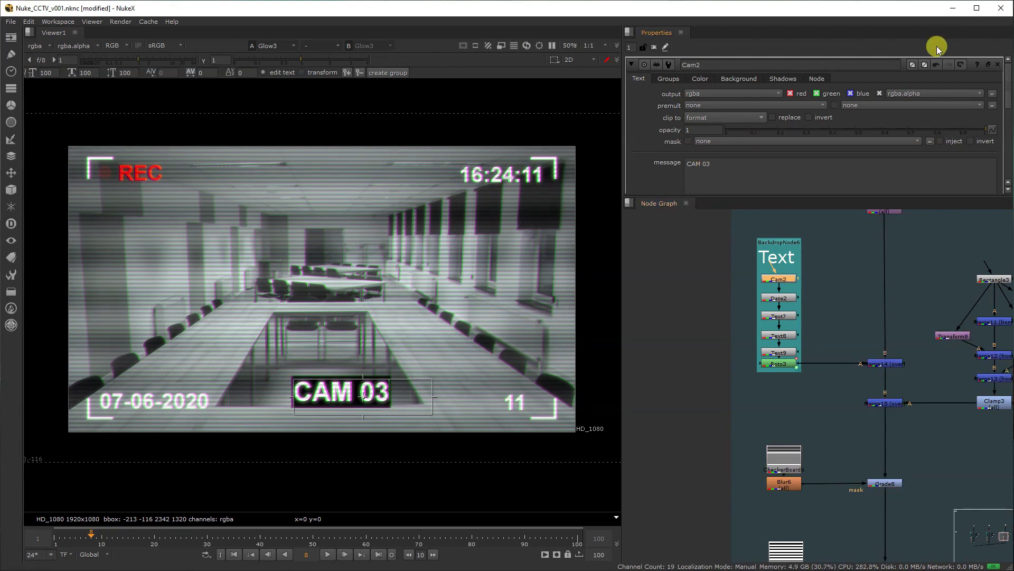
click(997, 67)
Move the last spare Read node past the three camera trees into the empty area beyond the third one.
key(f)
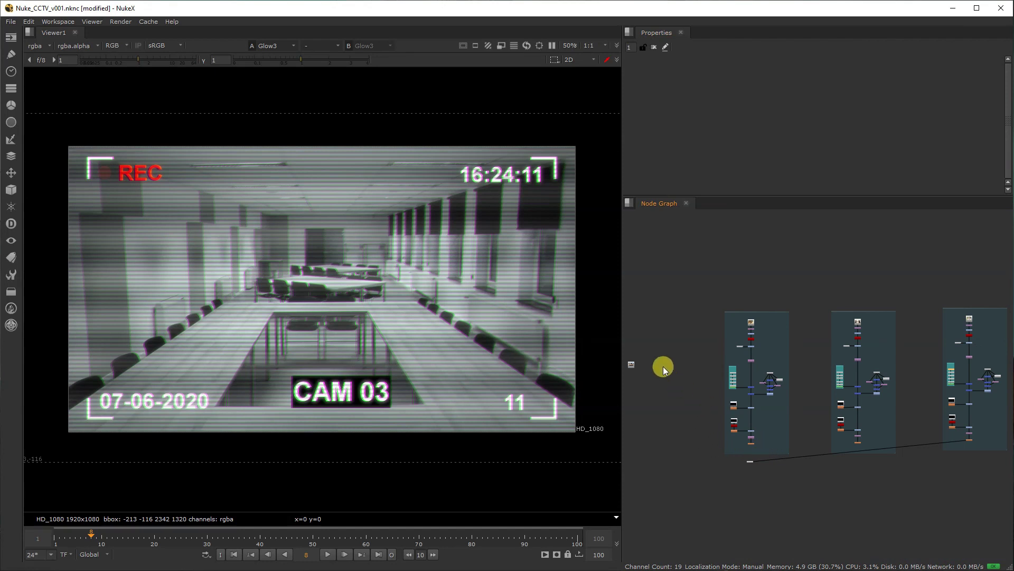
middle_drag(640, 366, 692, 380)
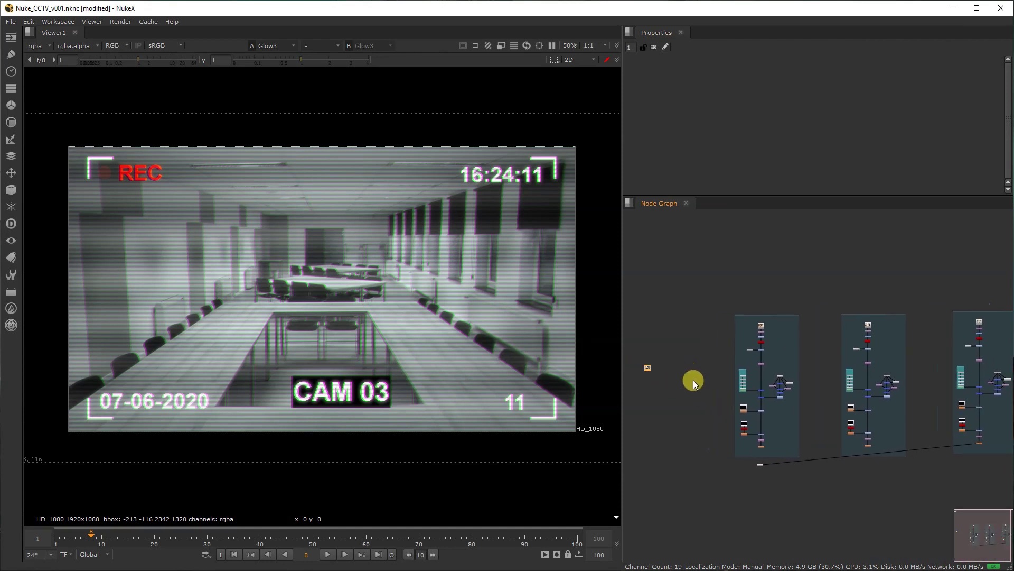
drag(808, 359, 936, 359)
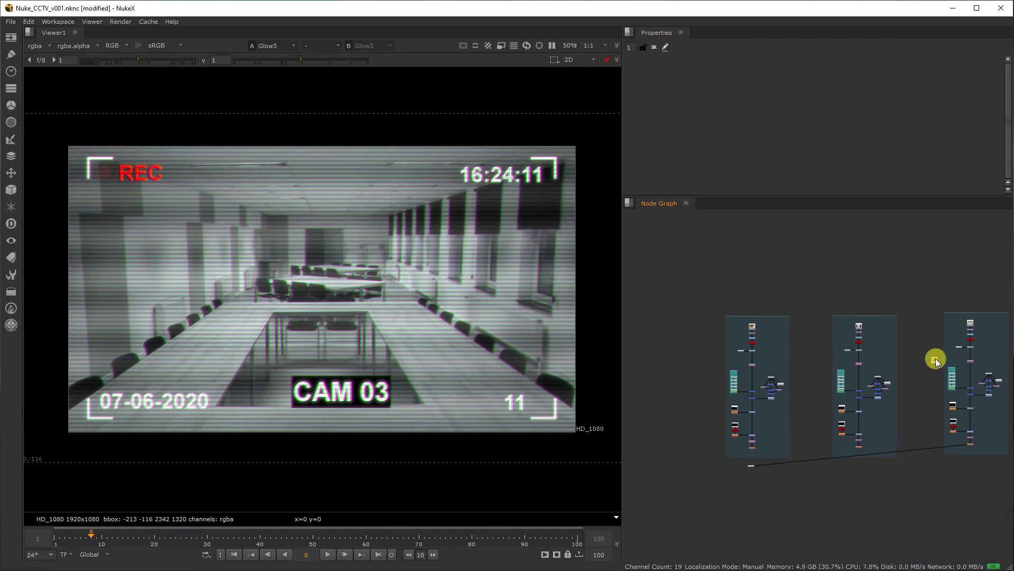
middle_drag(940, 363, 804, 377)
middle_drag(963, 368, 844, 357)
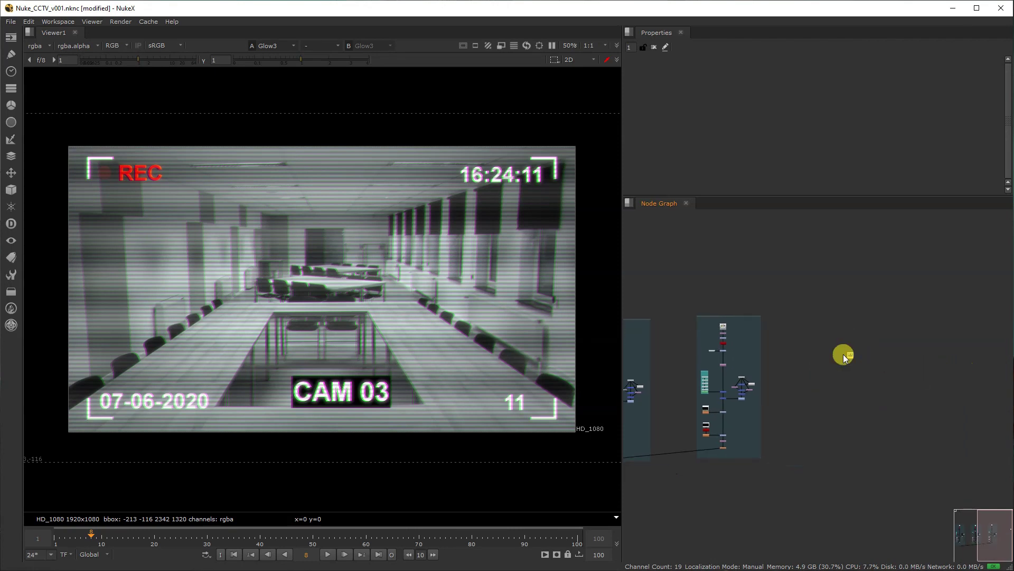
Duplicate the whole third camera tree with its backdrop around the moved Read node.
drag(681, 489, 825, 323)
key(ctrl+c)
key(ctrl+v)
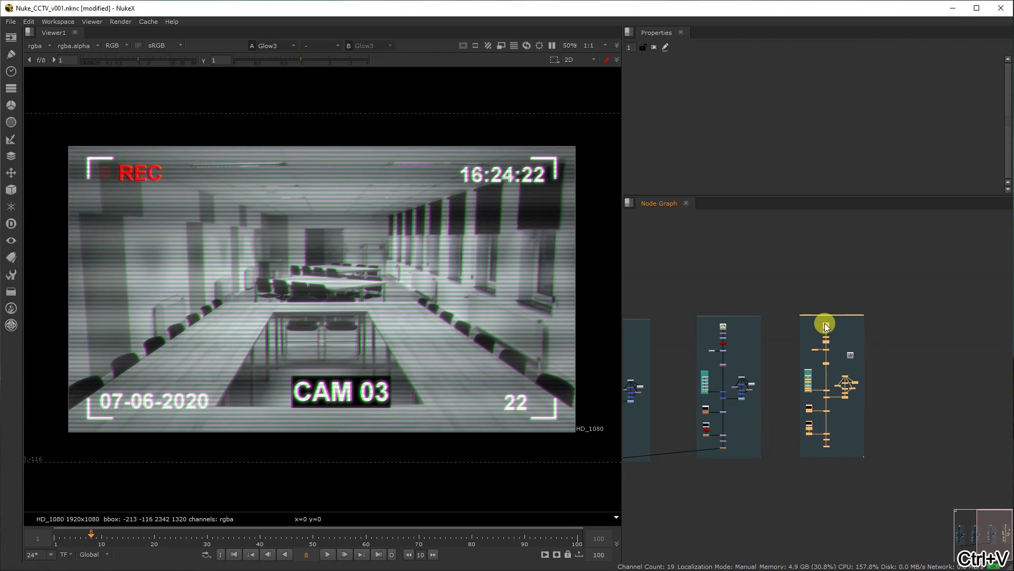
Label the third tree's backdrop Camera 03 and the fourth tree's backdrop Camera 04.
scroll(825, 325, up, 3)
scroll(826, 324, up, 2)
middle_drag(740, 327, 871, 324)
double_click(785, 299)
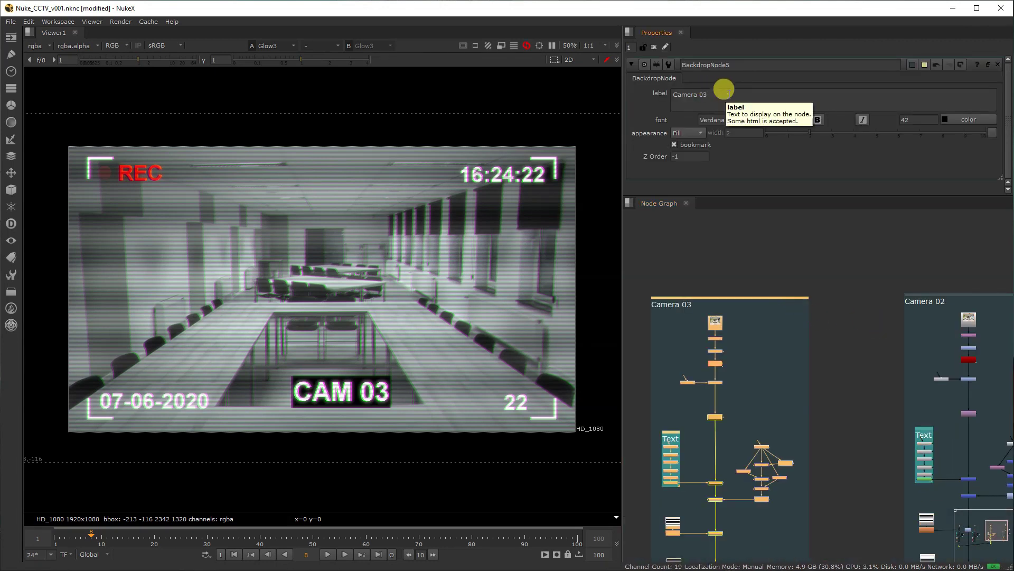
middle_drag(839, 285, 729, 280)
click(727, 278)
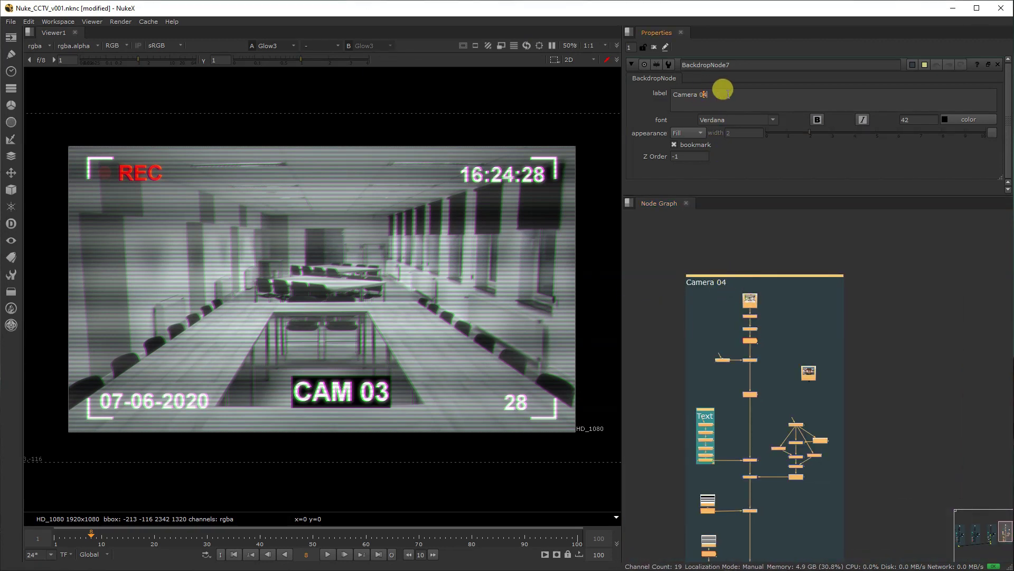
Replace the source of the Camera 04 tree with the round-table conference room Read node.
scroll(831, 346, up, 2)
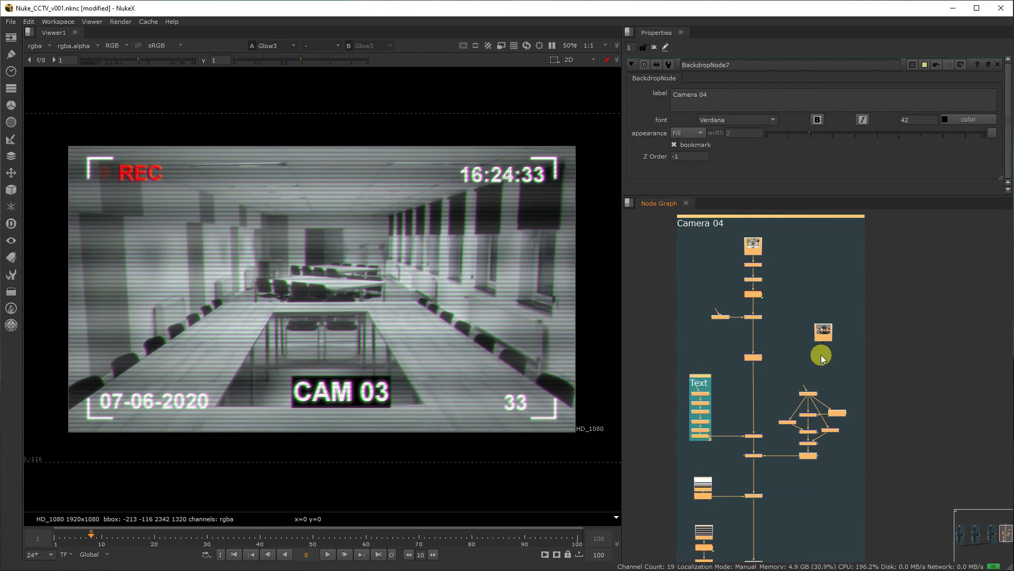
scroll(821, 357, up, 2)
click(794, 366)
middle_drag(811, 353, 881, 337)
drag(895, 307, 760, 288)
View the Camera 04 tree at its conference room Read node, its Reformat node and its final Glow node in turn.
key(1)
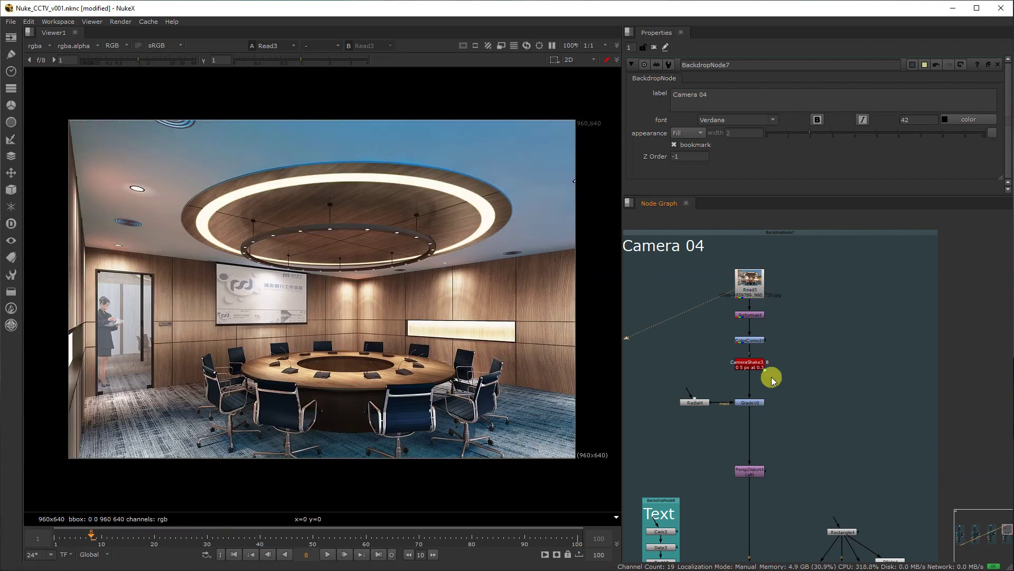
click(752, 317)
key(1)
mouse_move(776, 450)
middle_down()
mouse_move(793, 243)
mouse_move(802, 242)
middle_up()
drag(808, 427, 719, 463)
drag(859, 456, 721, 502)
key(1)
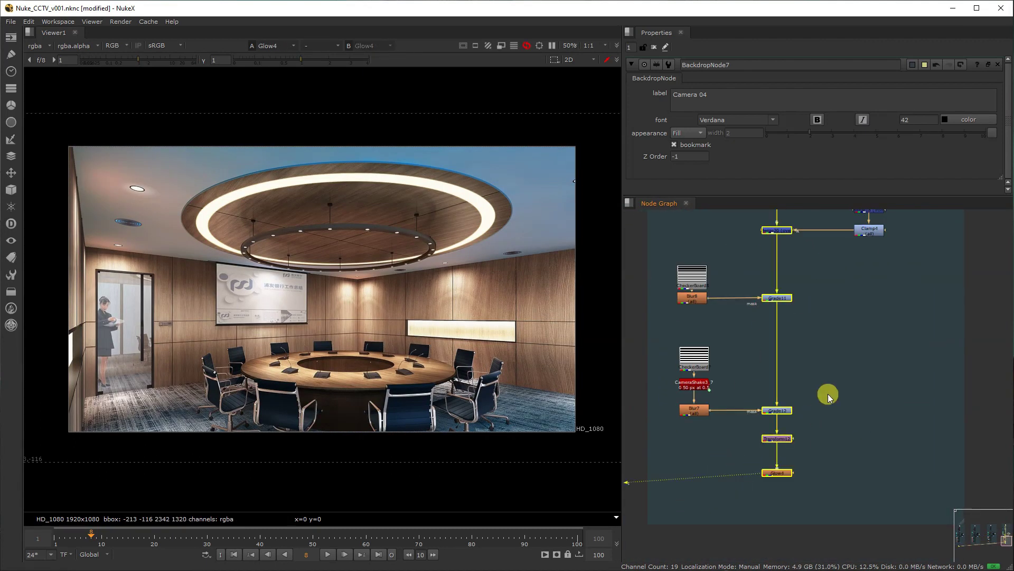
Set the message of the camera name text node in the Camera 04 tree to CAM 04 and save the script.
middle_drag(820, 338, 808, 418)
middle_drag(792, 305, 784, 442)
middle_drag(763, 290, 783, 364)
middle_drag(773, 444, 814, 384)
double_click(729, 417)
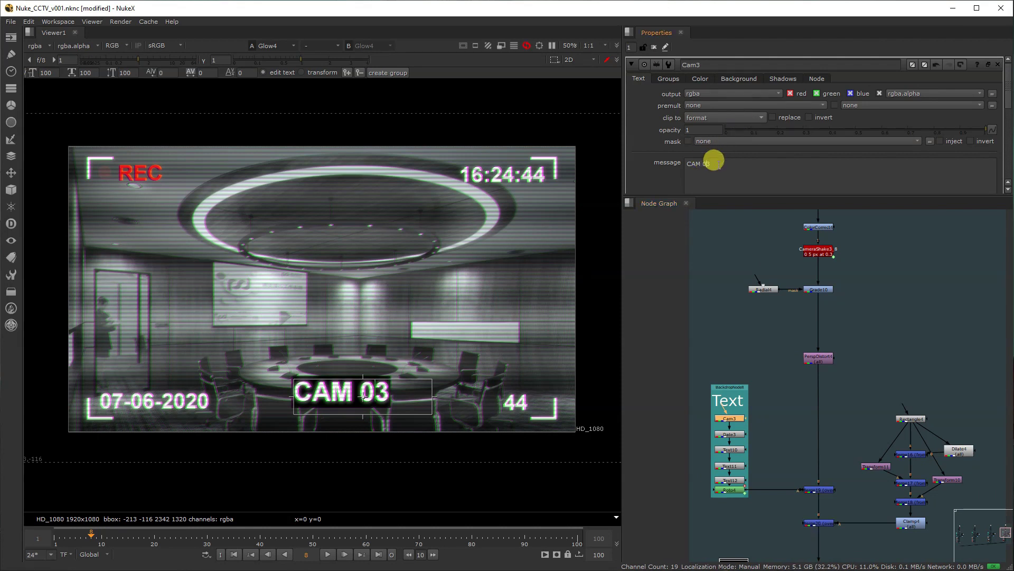
drag(719, 164, 709, 164)
text(4)
click(856, 307)
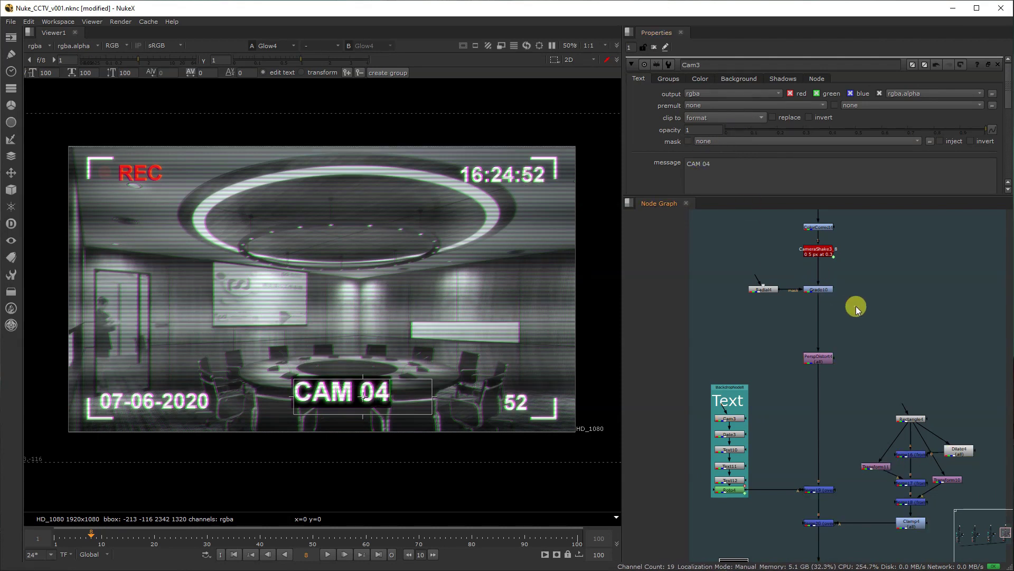
key(f)
middle_drag(812, 442, 824, 391)
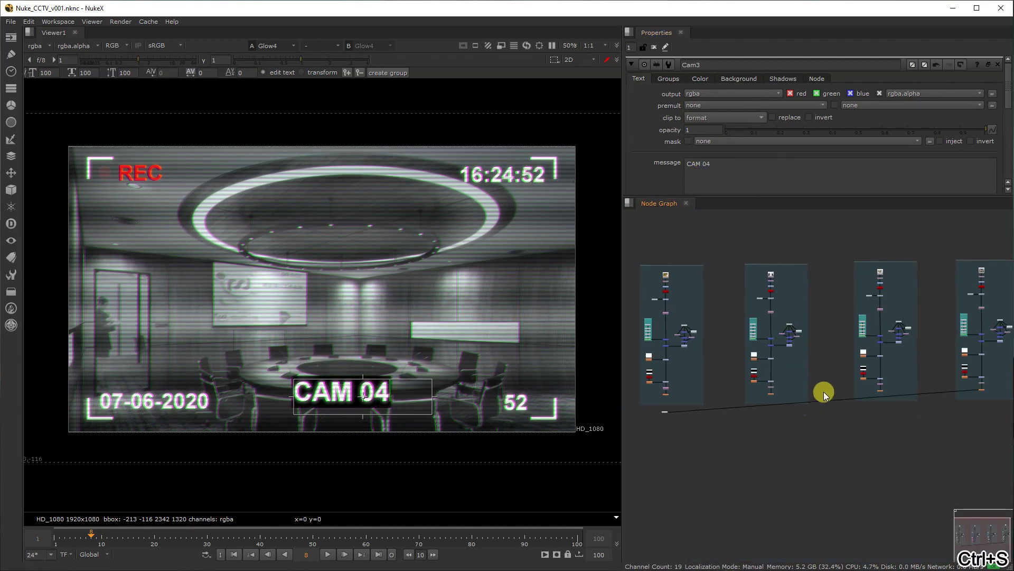
Add a ContactSheet node after the final Glow node of the Camera 01 tree.
scroll(674, 412, up, 2)
scroll(695, 416, up, 3)
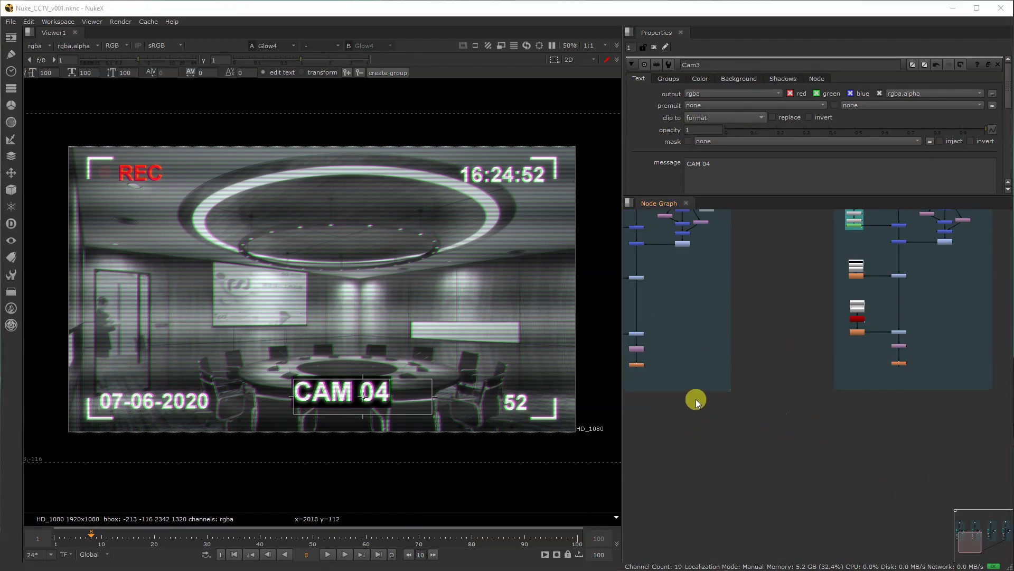
middle_drag(695, 400, 835, 427)
scroll(814, 407, up, 1)
scroll(791, 422, up, 3)
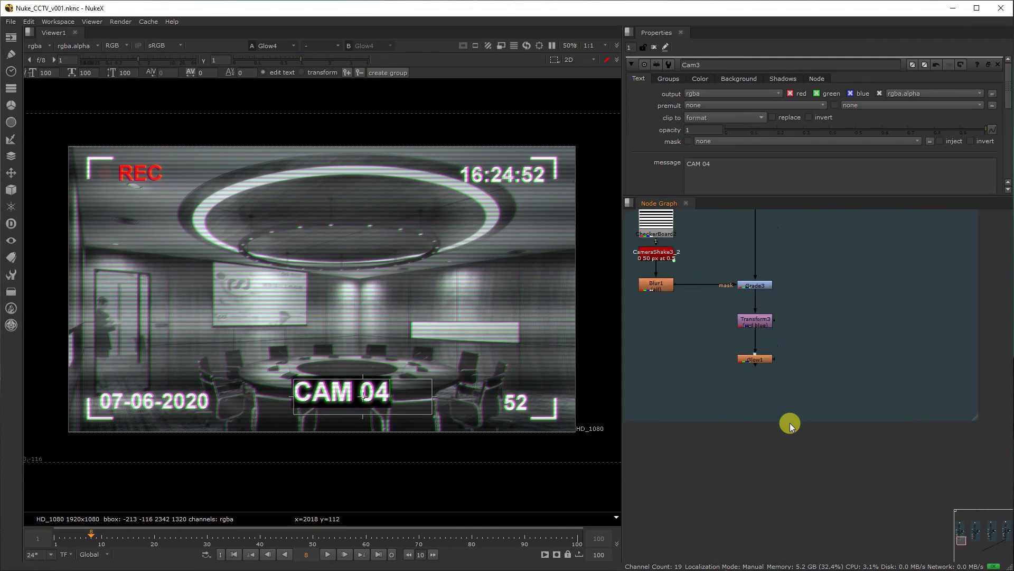
key(Tab)
text(conta)
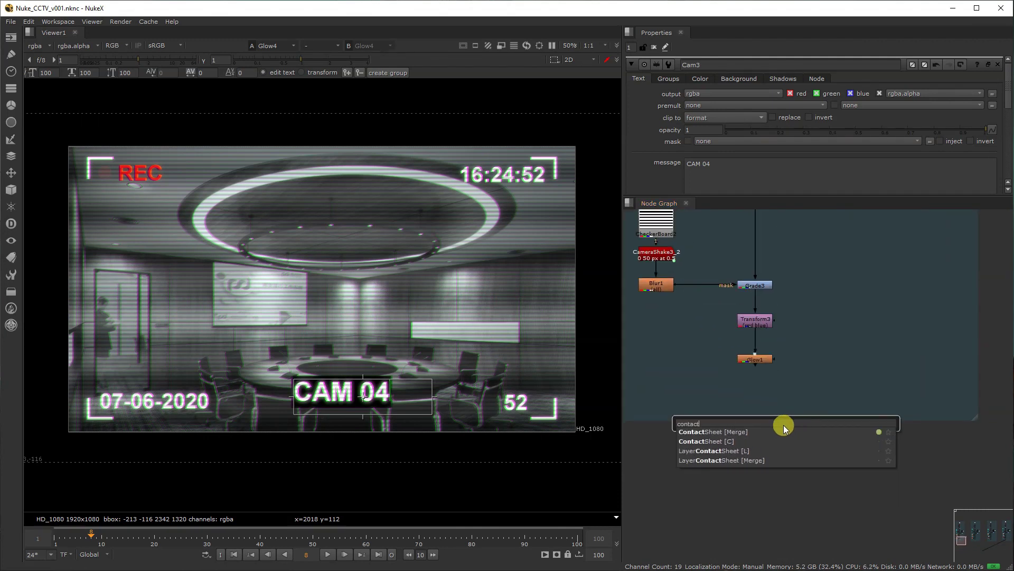
key(Return)
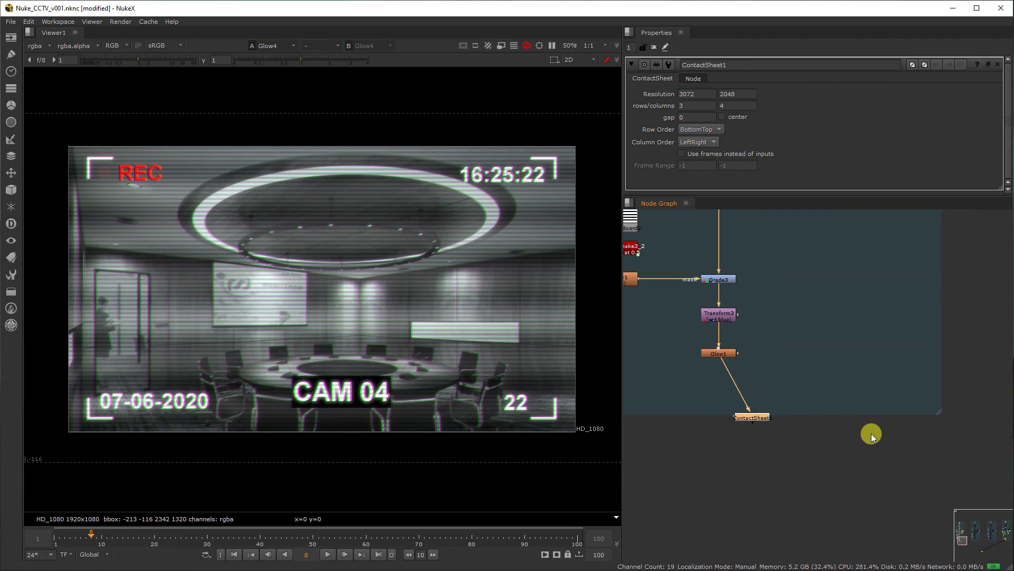
Float the ContactSheet properties and set resolution 1920 x 1080, 2 rows, 2 columns and a gap of 10 with center enabled.
click(988, 65)
drag(851, 64, 528, 99)
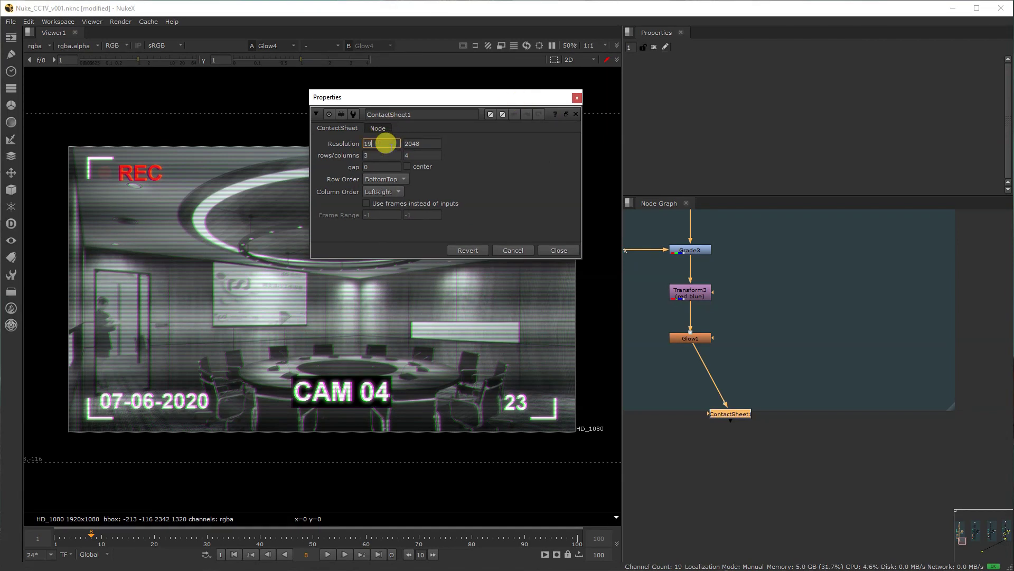
text(080)
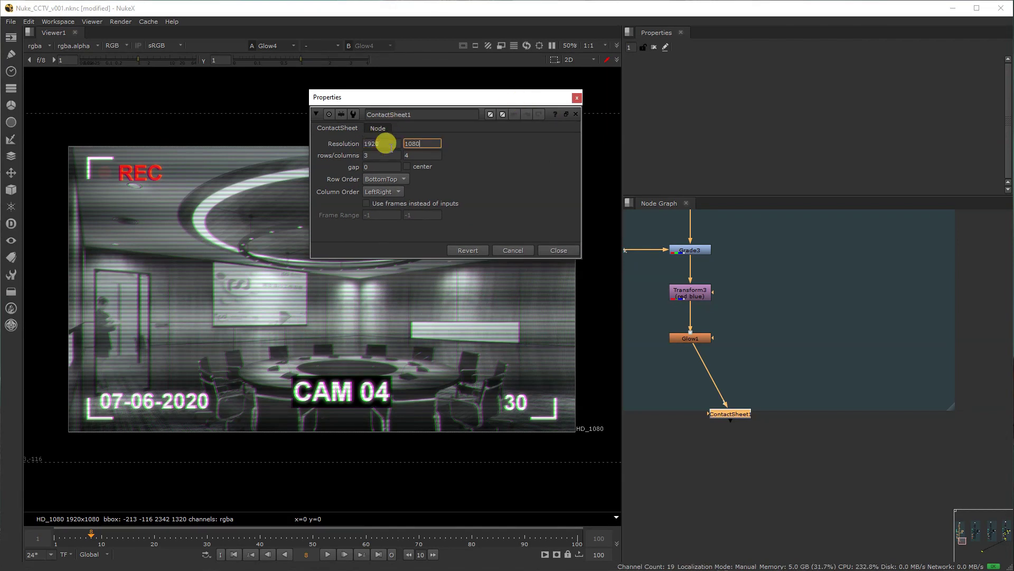
text(2)
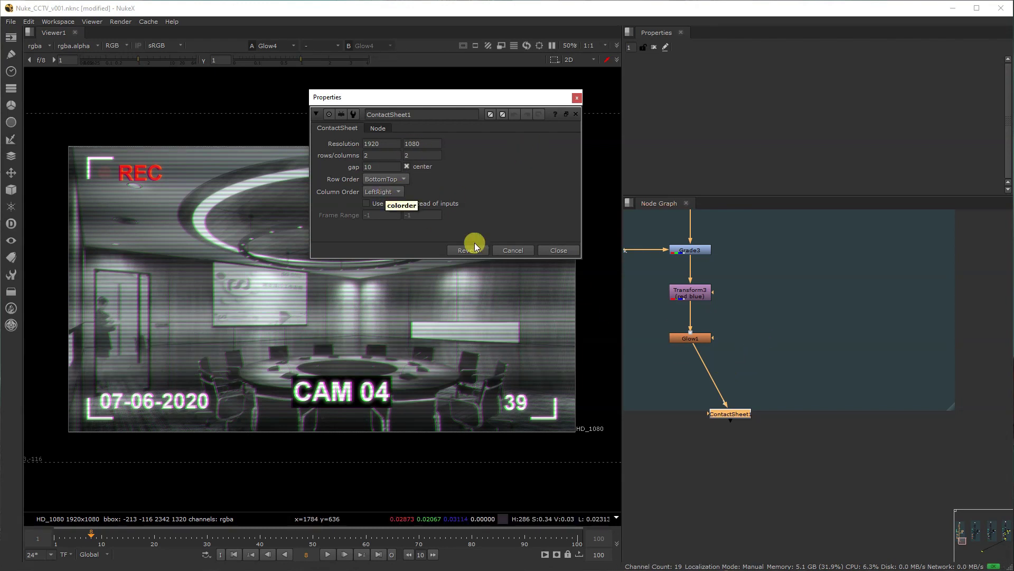
Connect the final Glow node of the Camera 02 tree to the ContactSheet and show the ContactSheet in the viewer.
middle_drag(781, 410, 670, 381)
scroll(670, 380, down, 4)
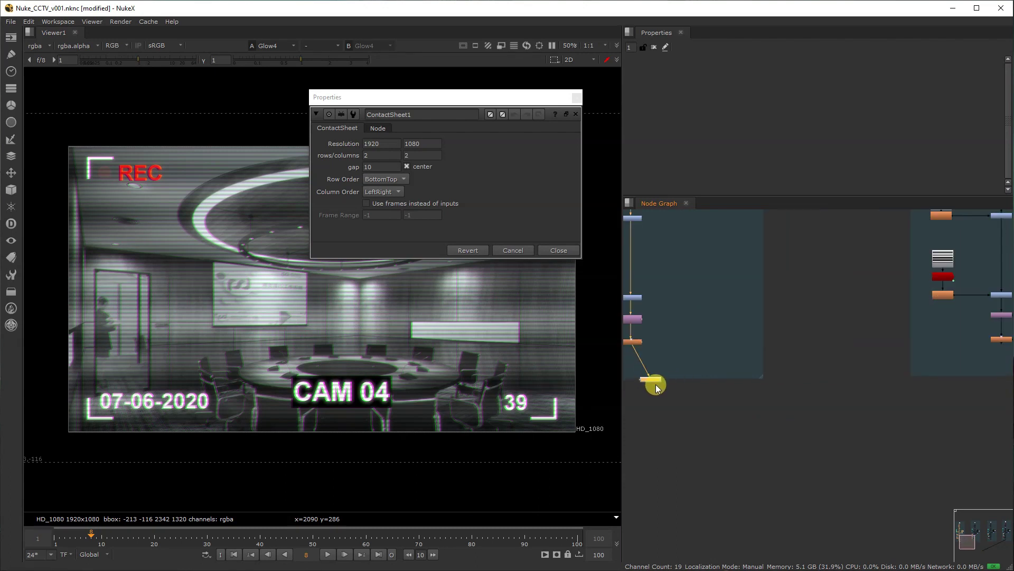
drag(660, 376, 688, 384)
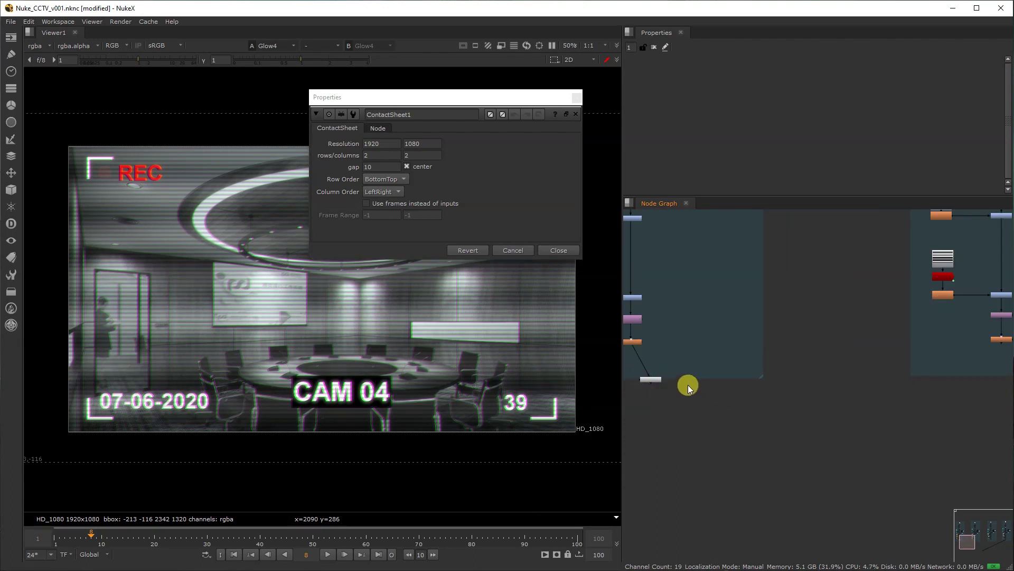
middle_drag(966, 404, 653, 410)
scroll(639, 412, up, 3)
drag(638, 412, 740, 321)
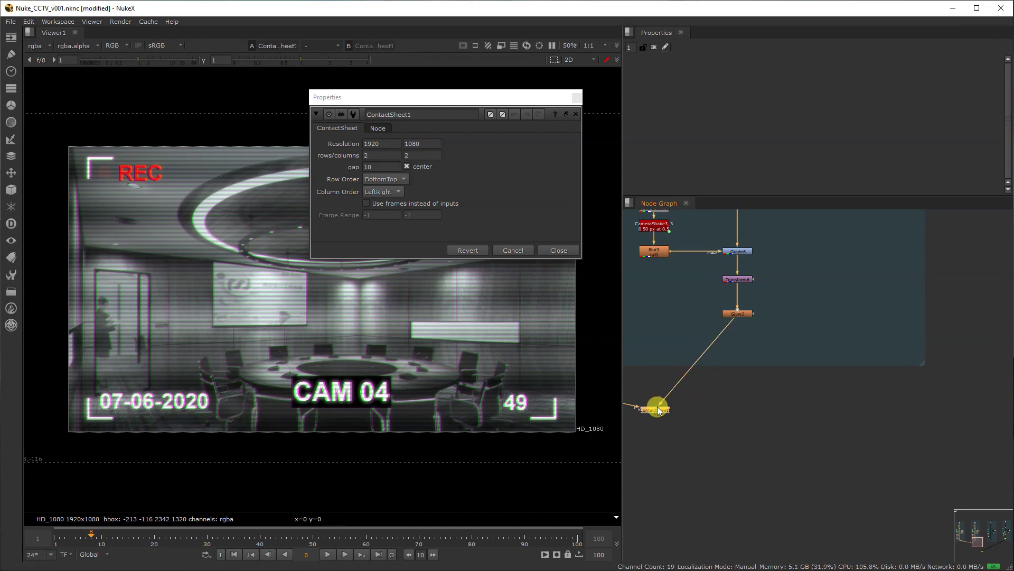
drag(658, 411, 724, 427)
Connect the final Glow node of the Camera 03 tree to the ContactSheet.
middle_drag(839, 419, 757, 394)
scroll(756, 395, down, 2)
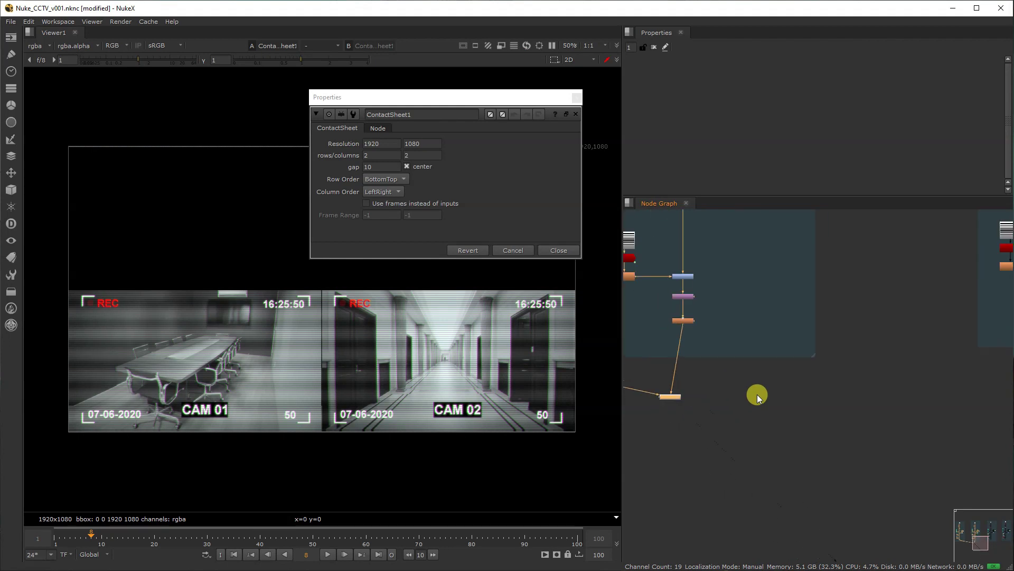
drag(887, 412, 659, 414)
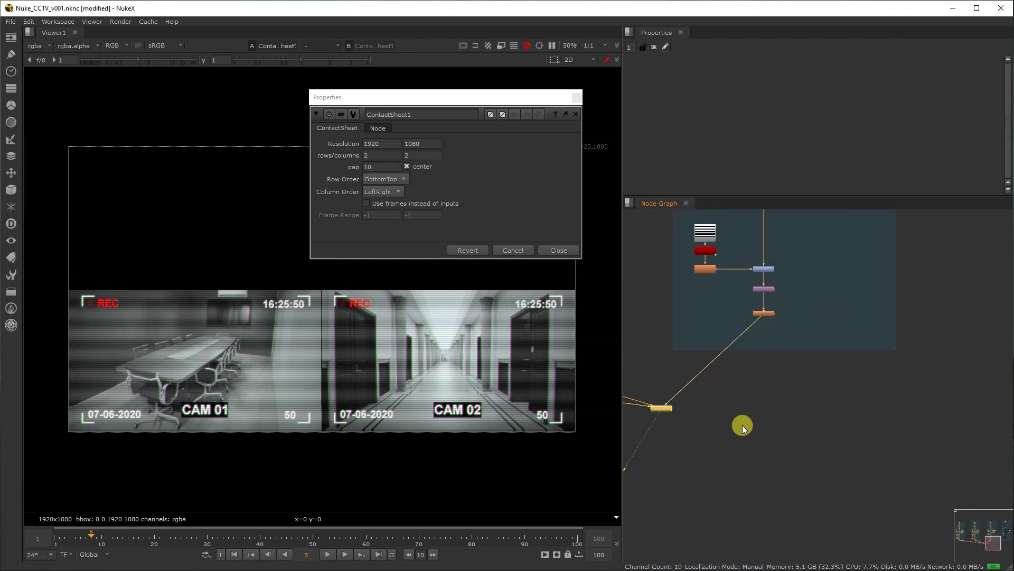
middle_drag(743, 425, 728, 364)
drag(643, 351, 805, 355)
Connect the final Glow node of the Camera 04 tree to the ContactSheet and place the sheet centrally below the four trees.
middle_drag(883, 359, 721, 403)
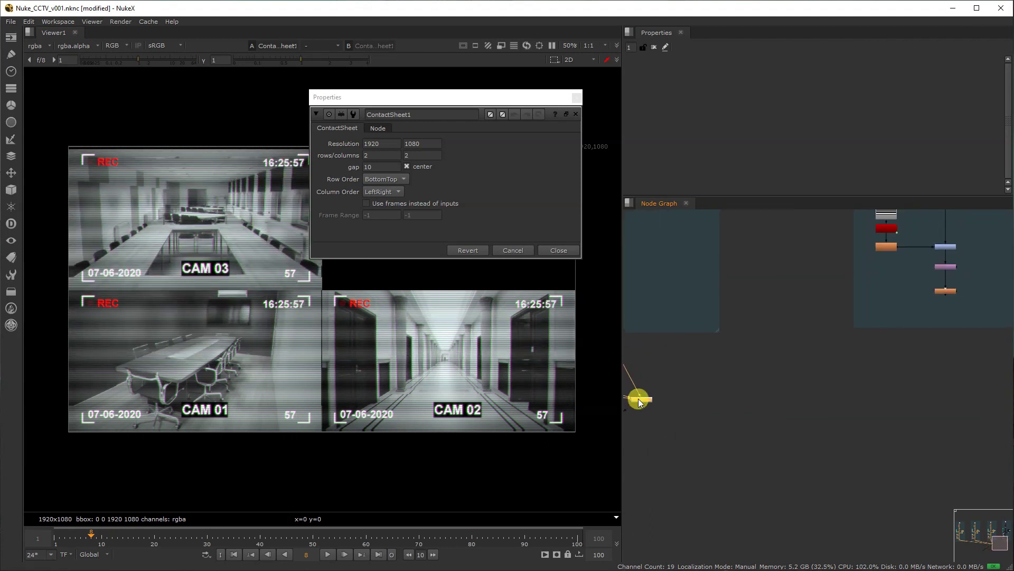
drag(938, 287, 940, 289)
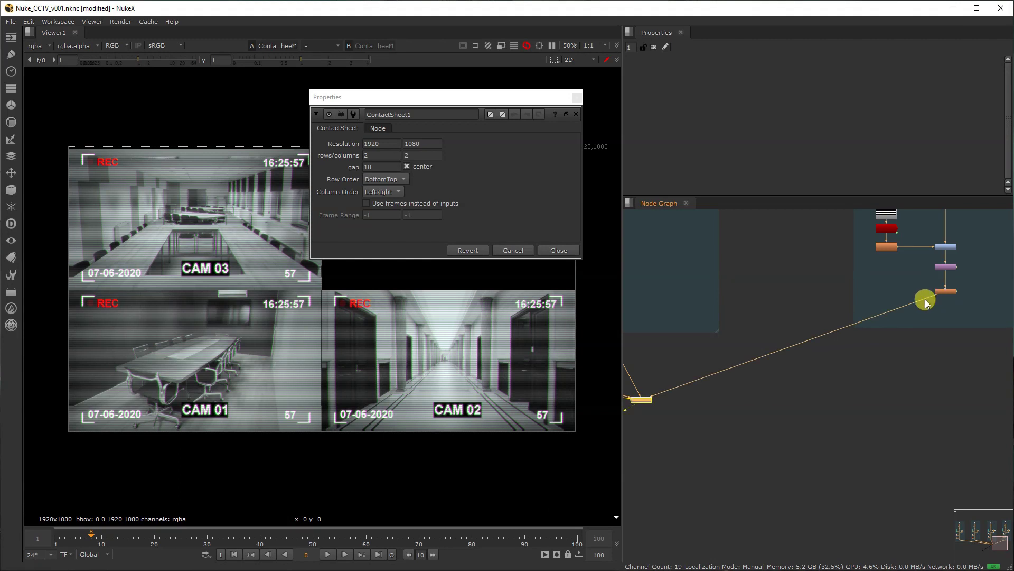
middle_drag(739, 375, 968, 318)
drag(869, 343, 682, 399)
middle_drag(681, 398, 880, 353)
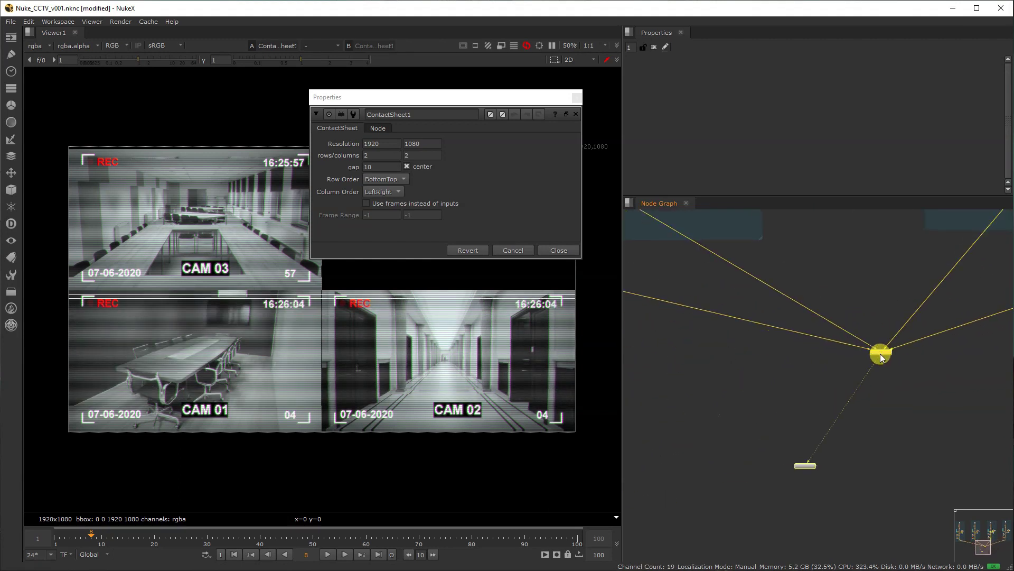
drag(880, 354, 854, 358)
Try the RightLeft column order on the ContactSheet, then restore LeftRight.
click(383, 192)
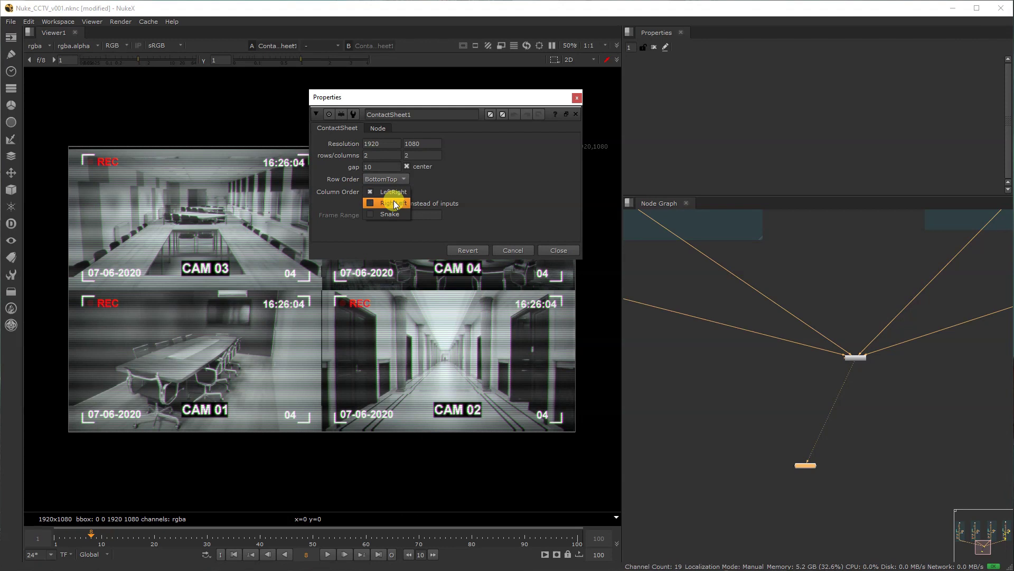
click(394, 203)
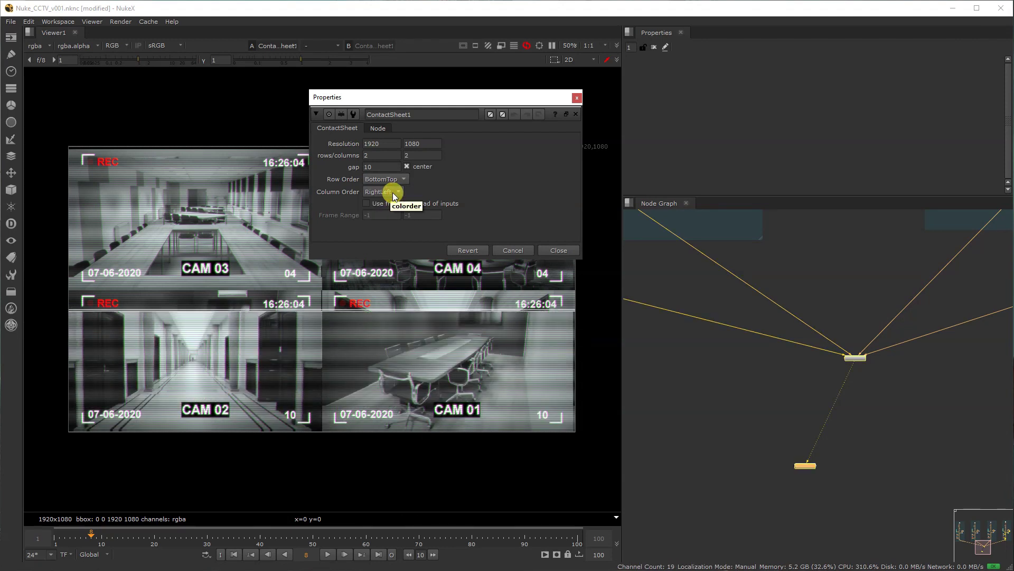
click(391, 191)
click(394, 183)
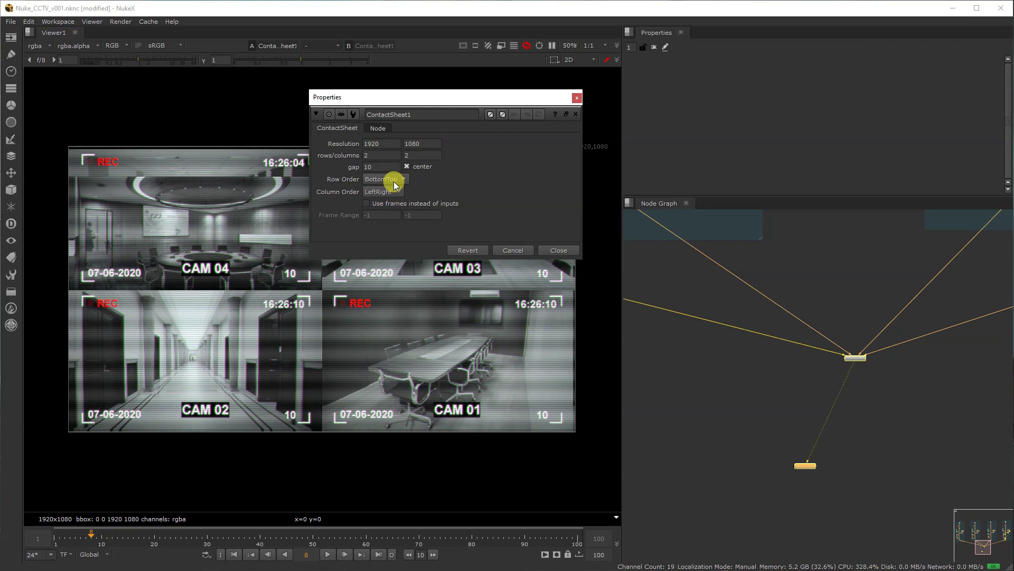
Set the ContactSheet's row order to TopBottom and close its properties.
click(394, 180)
click(389, 168)
click(559, 251)
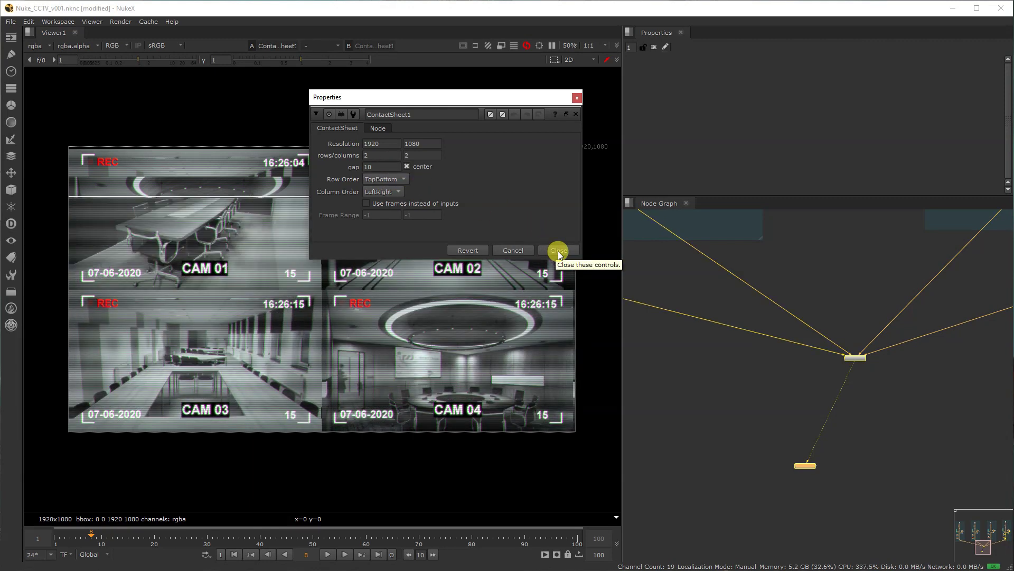
click(559, 250)
Add a Crop node after the ContactSheet, space it slightly below, and save the script.
middle_drag(906, 347, 836, 330)
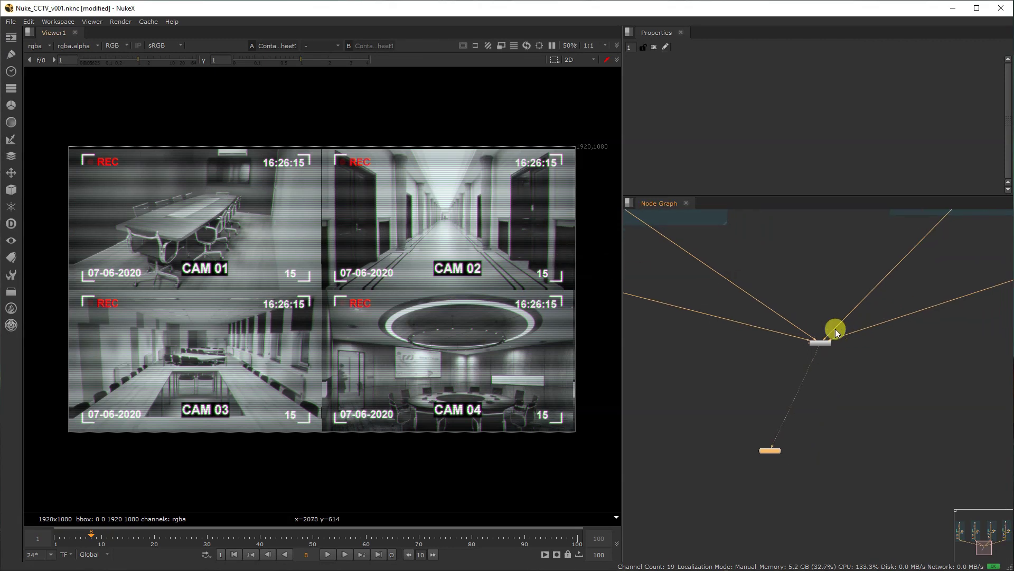
key(Tab)
text(c)
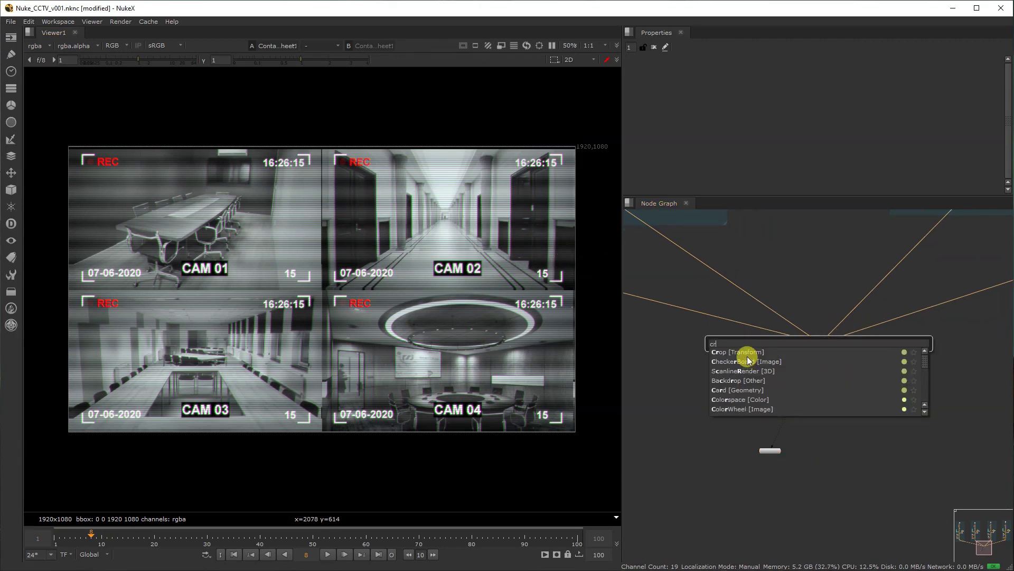
text(r)
key(Return)
drag(818, 350, 818, 384)
key(ctrl+s)
Align the Viewer node beneath the Crop node and select the ContactSheet and Crop nodes together.
drag(766, 451, 811, 465)
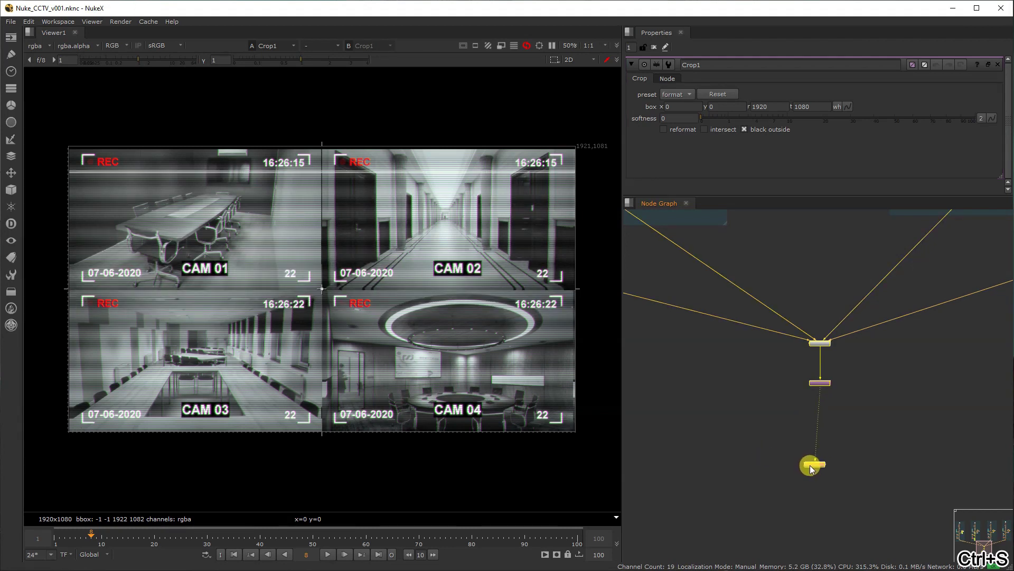
middle_drag(836, 364, 803, 425)
middle_drag(812, 390, 837, 398)
drag(763, 474, 852, 388)
Set the amplitude height to 10 on the CameraShake node below the ColorCorrect in the Camera 04 tree.
middle_drag(924, 317, 793, 391)
middle_drag(930, 246, 796, 398)
scroll(740, 427, down, 3)
scroll(845, 406, down, 3)
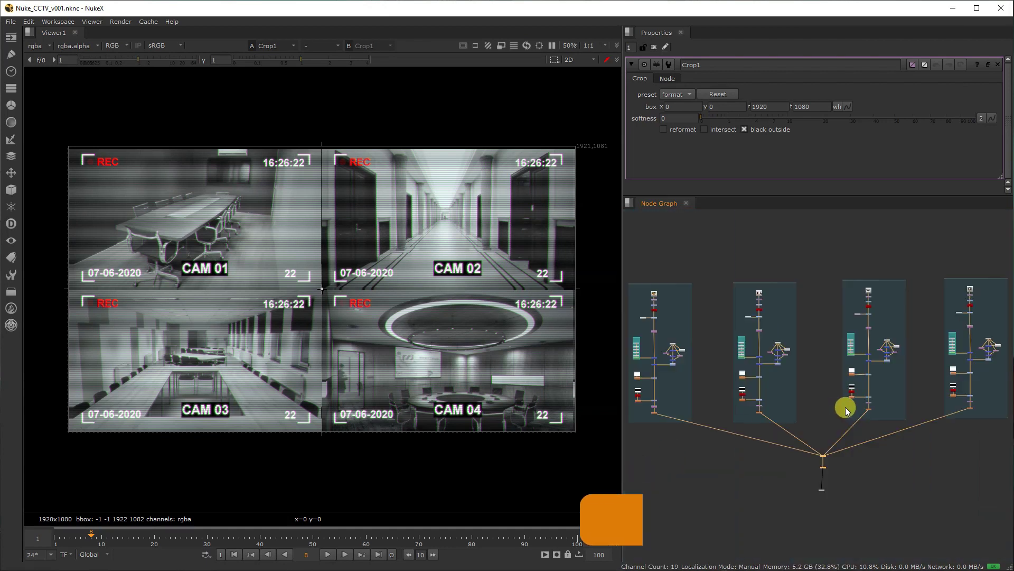
scroll(898, 423, up, 5)
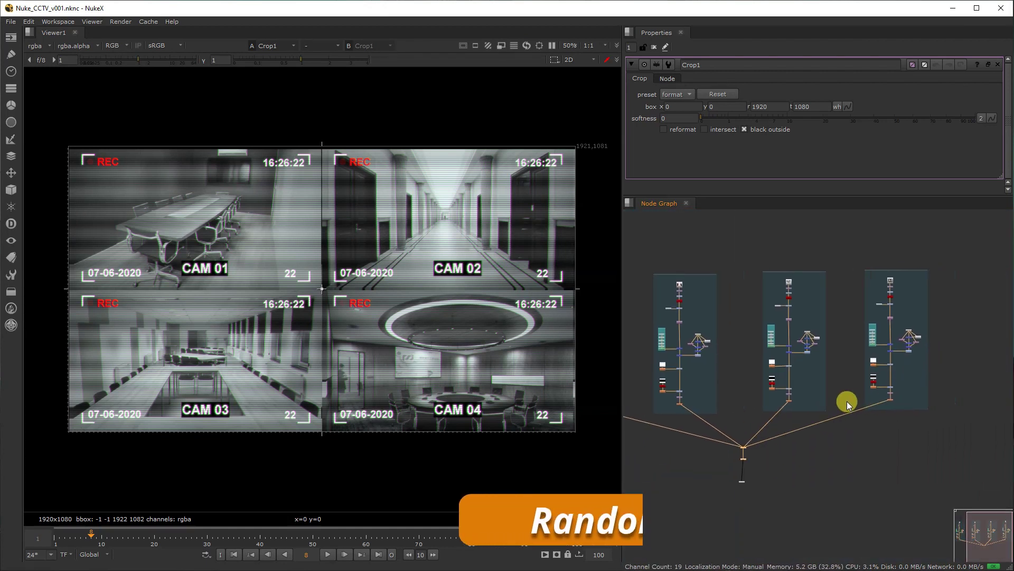
scroll(895, 356, up, 10)
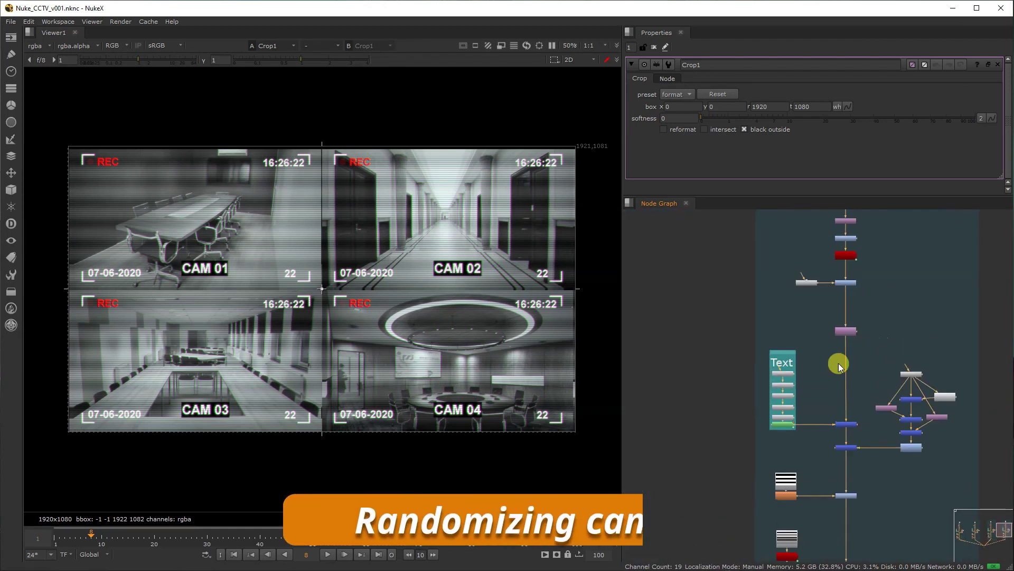
middle_drag(818, 485, 801, 319)
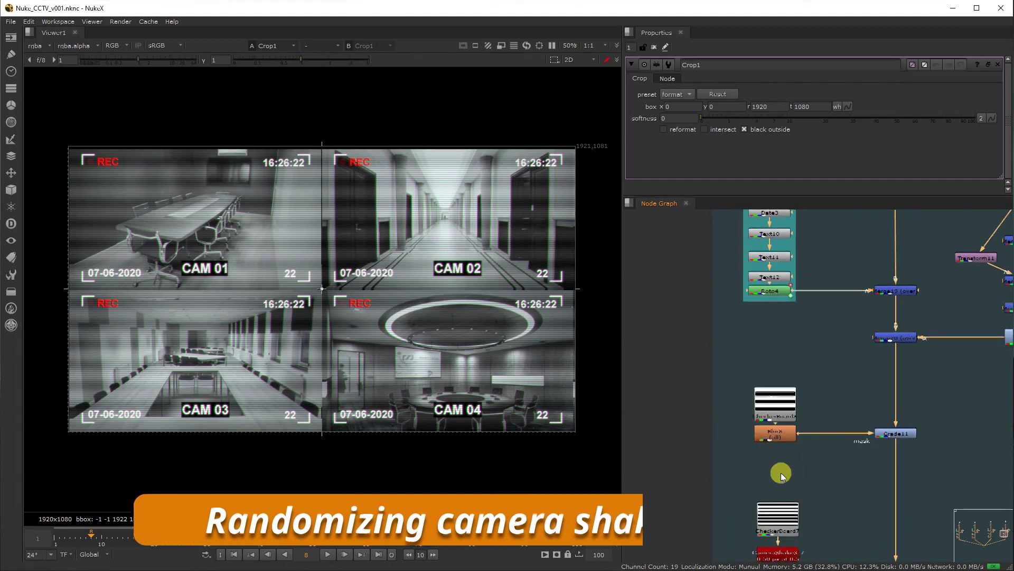
middle_drag(782, 499, 717, 553)
middle_drag(848, 252, 772, 475)
middle_drag(753, 236, 791, 379)
double_click(794, 381)
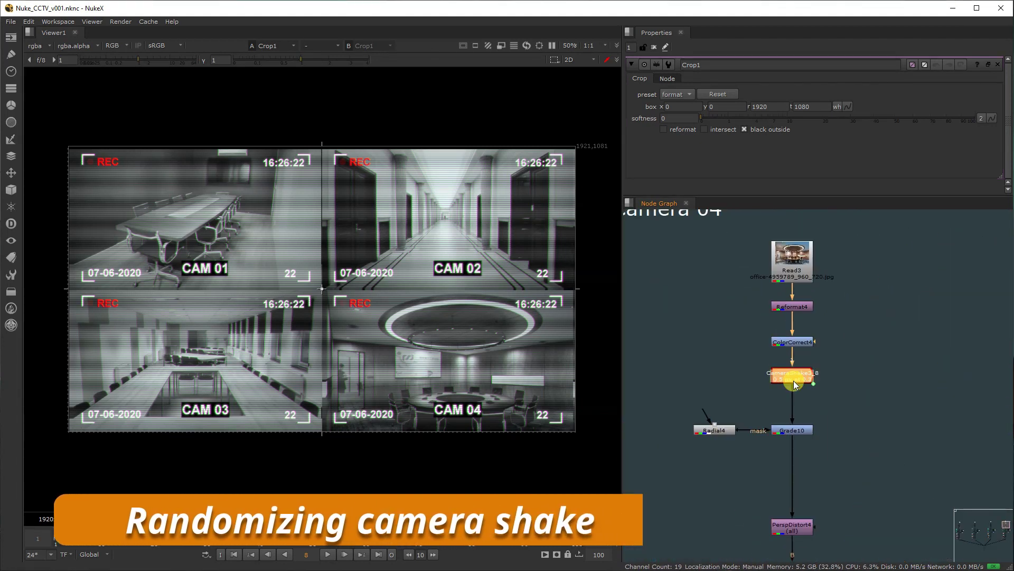
double_click(731, 93)
text(2)
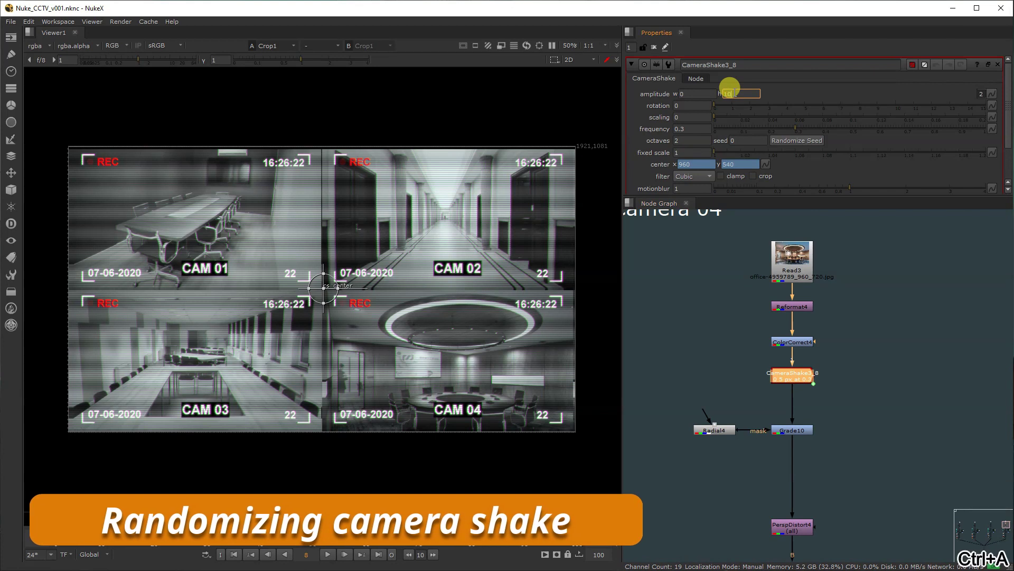
Set amplitude height 30 and frequency 0.7 on the CameraShake node below the lower CheckerBoard in the Camera 04 tree.
middle_drag(724, 378, 838, 242)
middle_drag(815, 481, 765, 430)
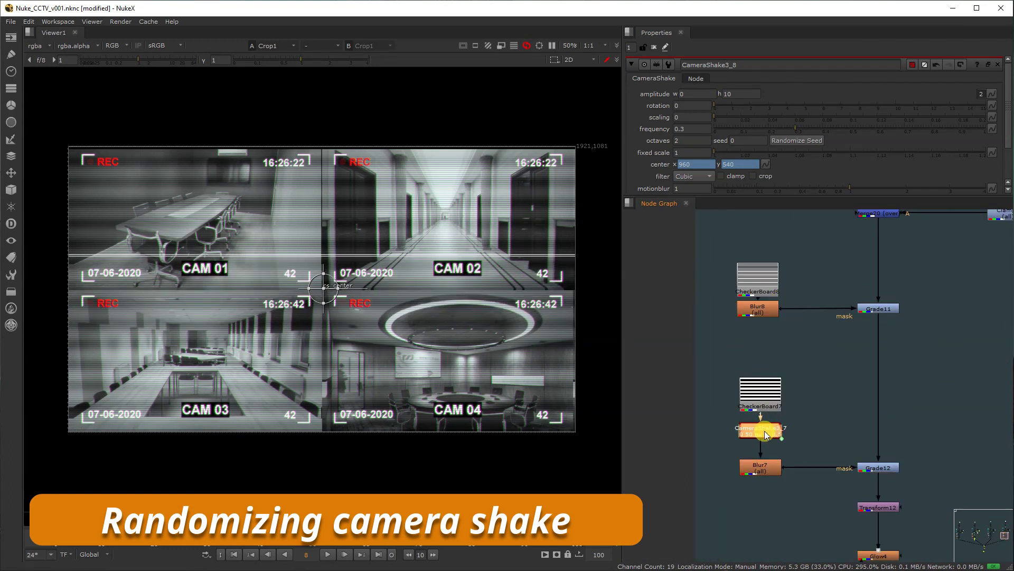
drag(733, 95, 682, 94)
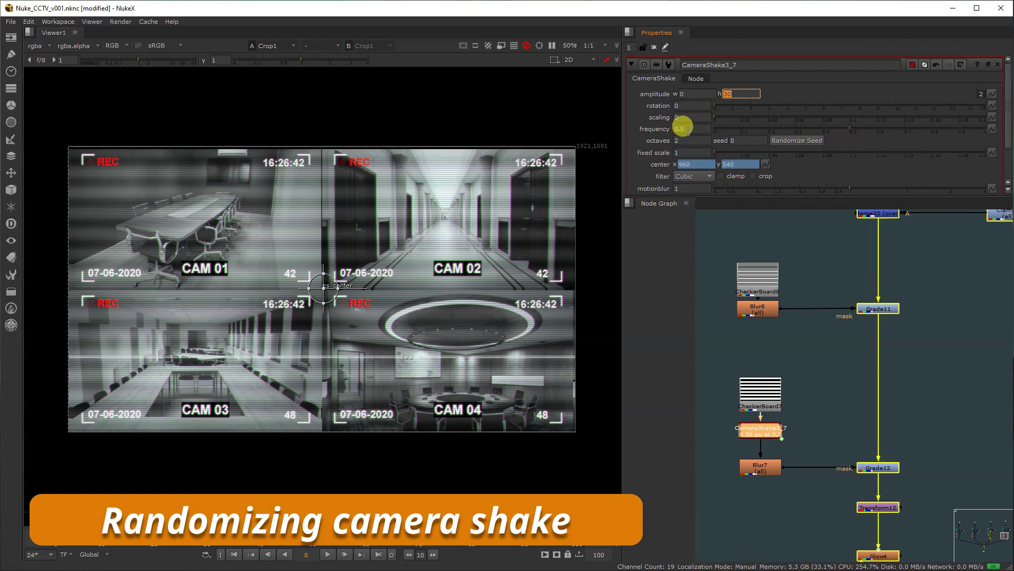
double_click(687, 128)
text(0.7)
key(Return)
Set amplitude height 10 and frequency 0.2 on the CameraShake node below the lower CheckerBoard in the Camera 03 tree.
middle_drag(719, 475, 920, 406)
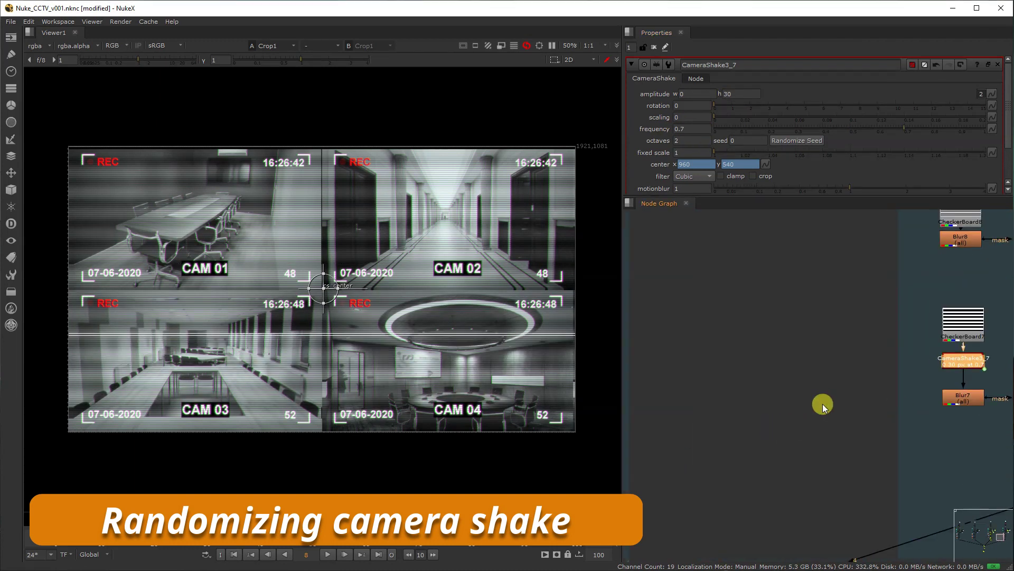
scroll(922, 371, down, 4)
middle_drag(693, 352, 796, 392)
scroll(734, 420, down, 1)
scroll(736, 417, up, 1)
double_click(744, 413)
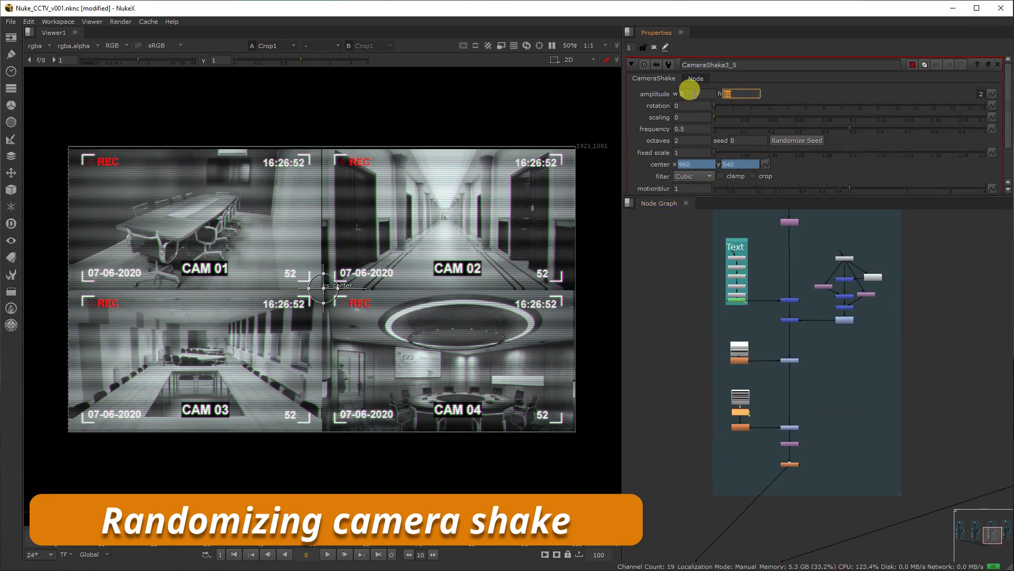
text(10)
key(Return)
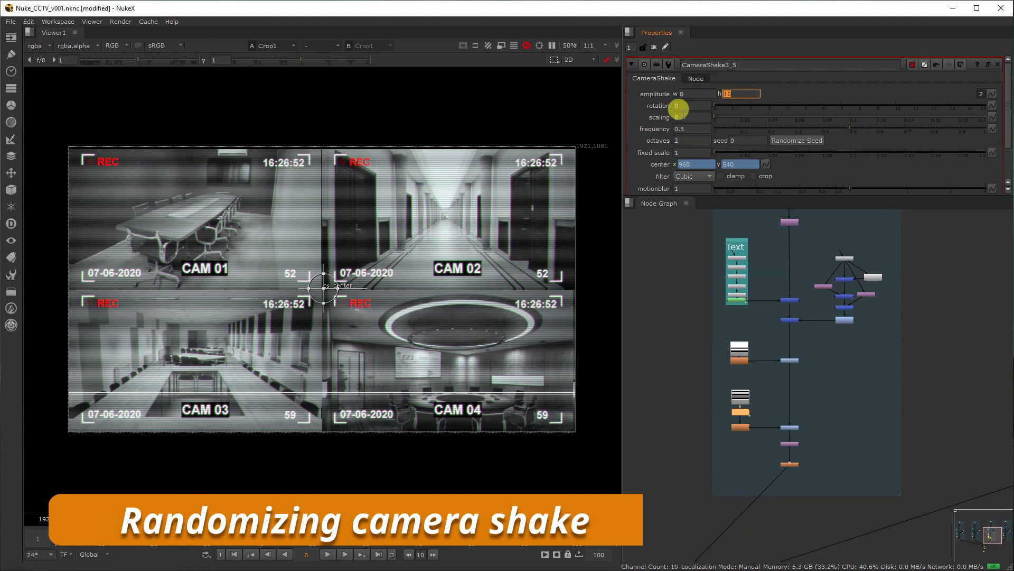
double_click(687, 128)
text(0.2)
key(Return)
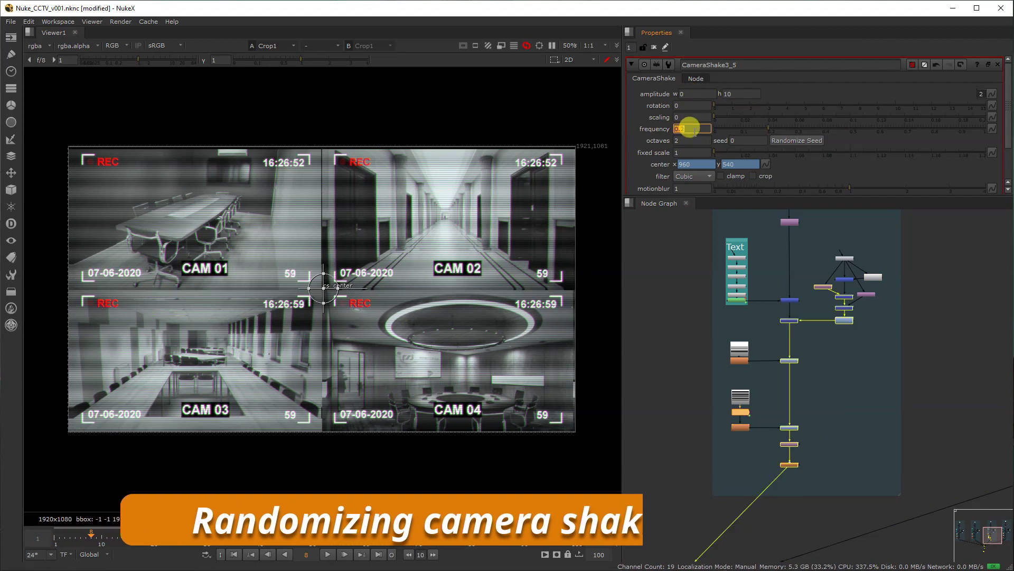
Set the amplitude height to 70 on the CameraShake node below the lower CheckerBoard in the Camera 02 tree.
middle_drag(710, 337, 962, 351)
middle_drag(745, 369, 816, 346)
double_click(747, 412)
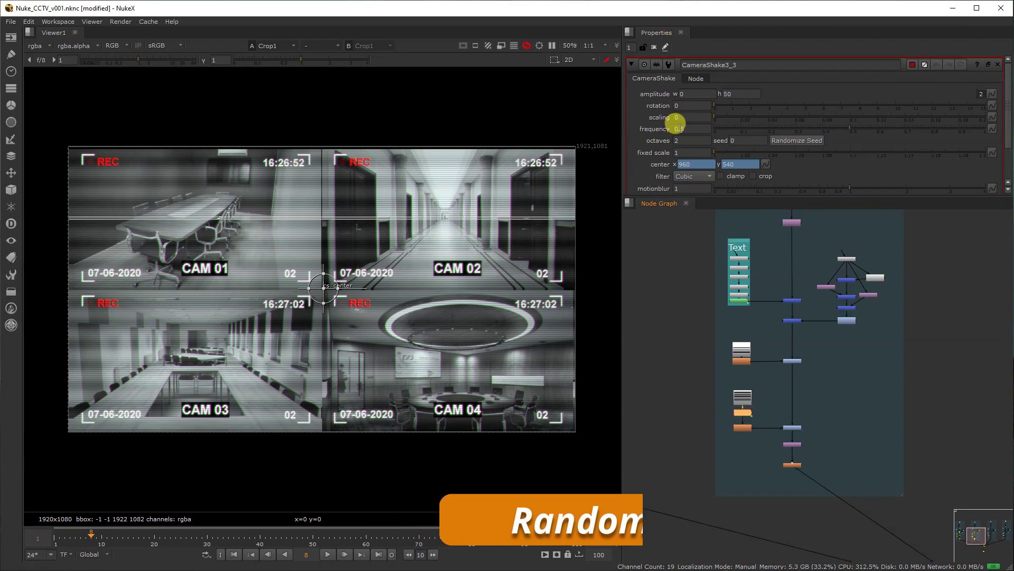
double_click(677, 126)
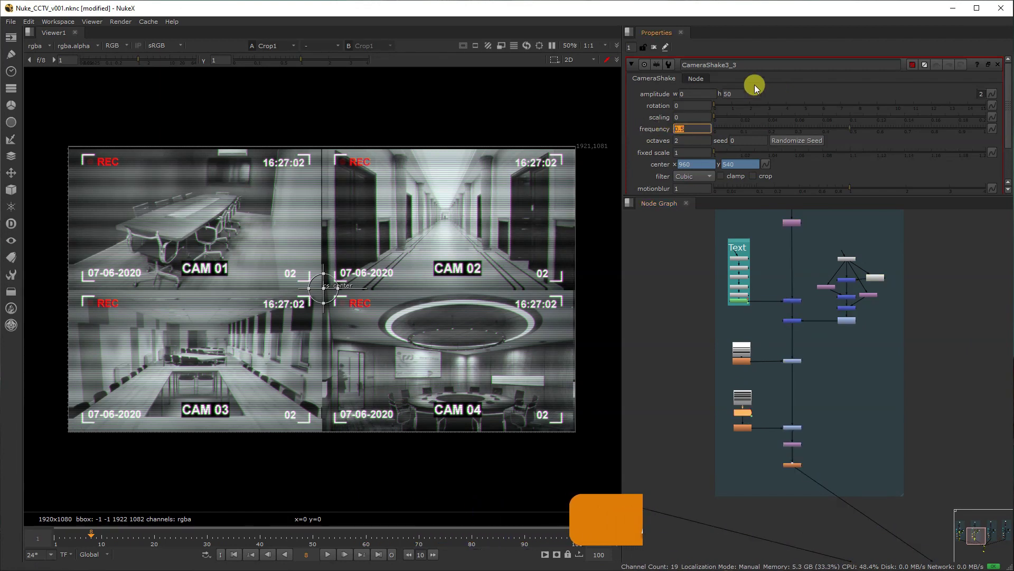
double_click(743, 93)
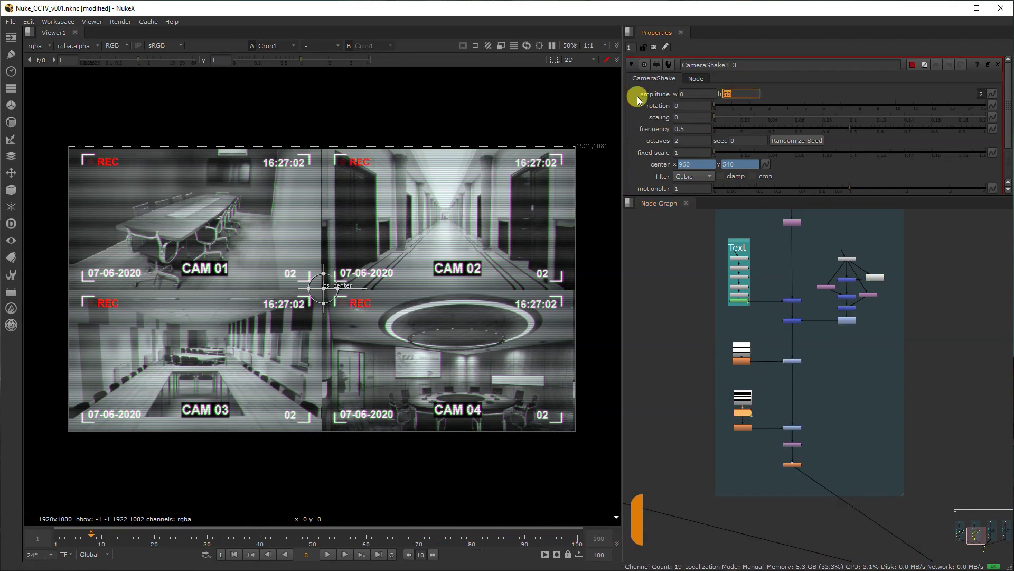
text(70)
key(Return)
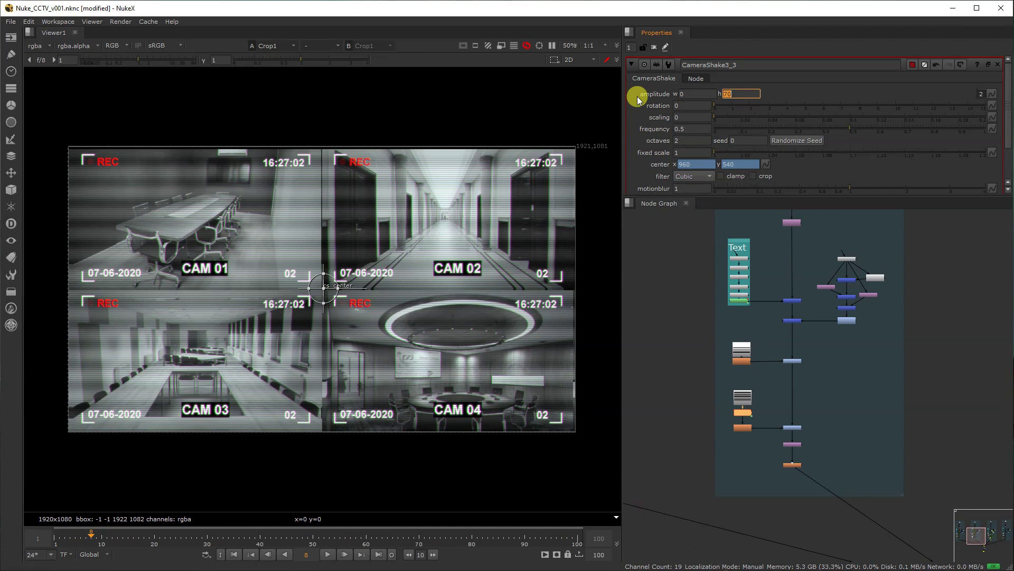
Save the script, close the CameraShake properties and fit the whole node graph in view.
scroll(785, 430, down, 1)
mouse_move(784, 431)
middle_down()
mouse_move(800, 323)
mouse_move(748, 224)
middle_up()
scroll(802, 417, up, 1)
key(ctrl+s)
drag(901, 372, 991, 320)
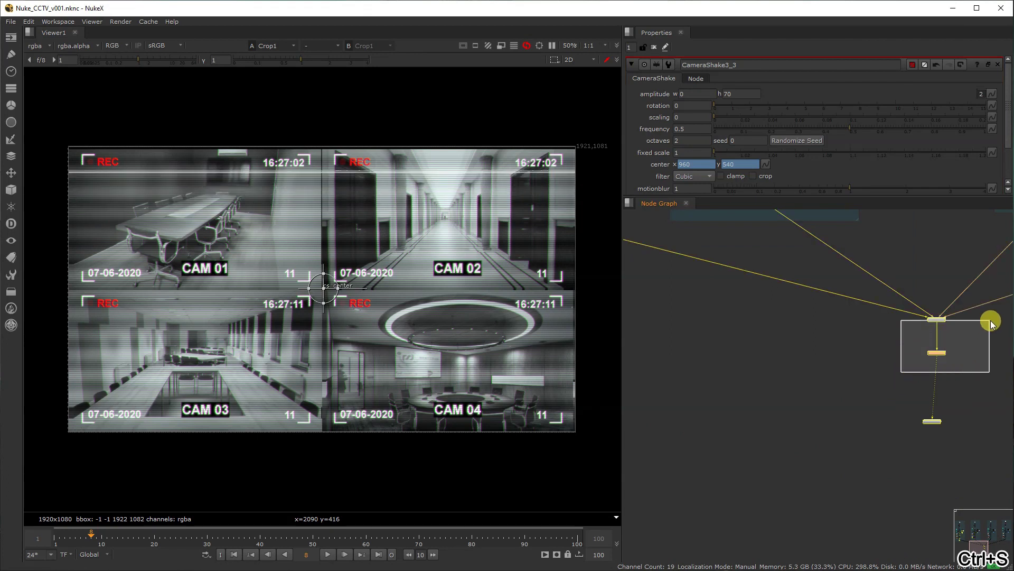
click(997, 64)
scroll(911, 272, down, 5)
scroll(856, 396, down, 2)
key(f)
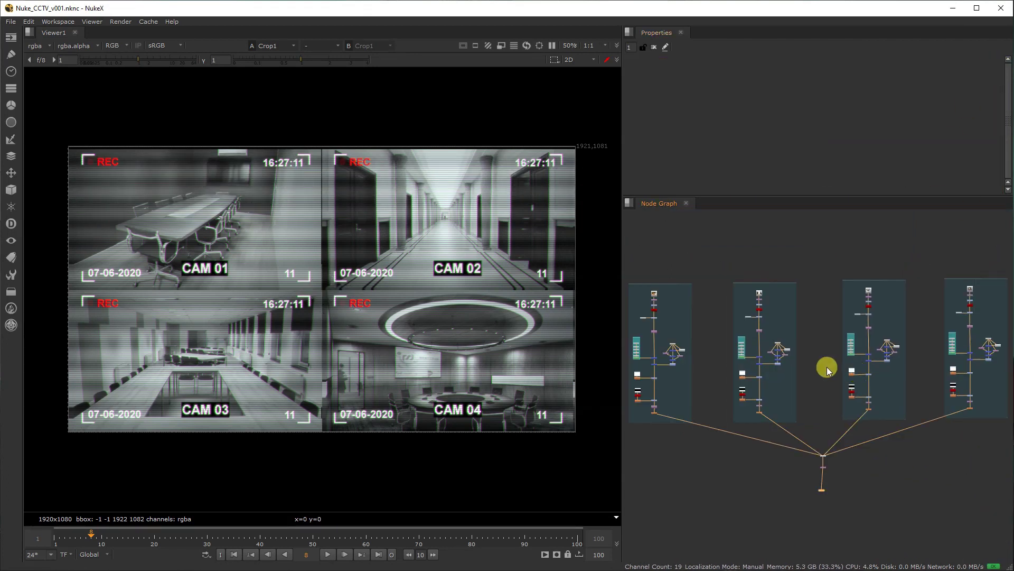
middle_drag(827, 367, 788, 346)
middle_drag(676, 341, 766, 342)
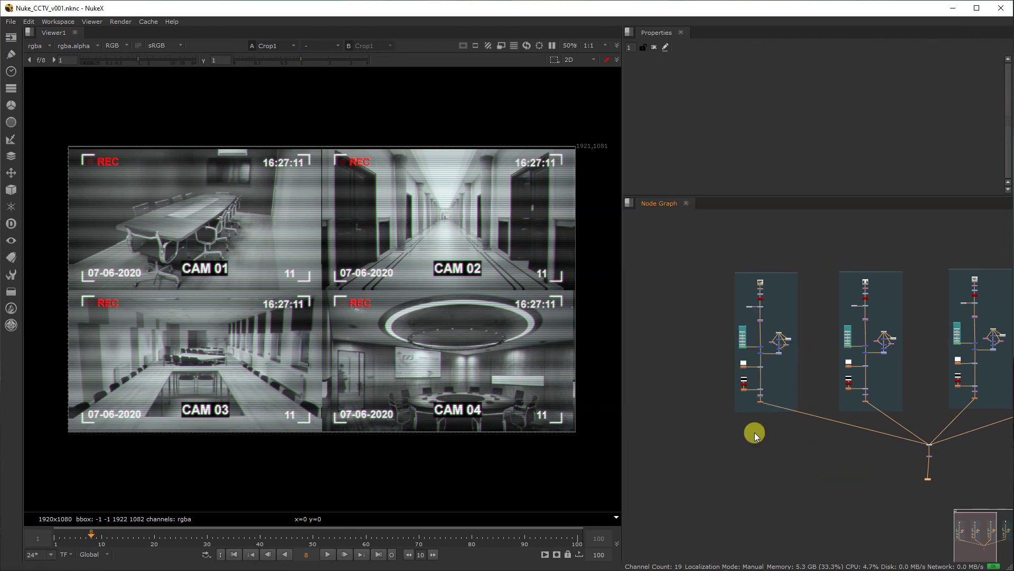
key(f)
View the output of each node in the Text backdrop of the Camera 01 tree, one after another.
scroll(660, 309, up, 6)
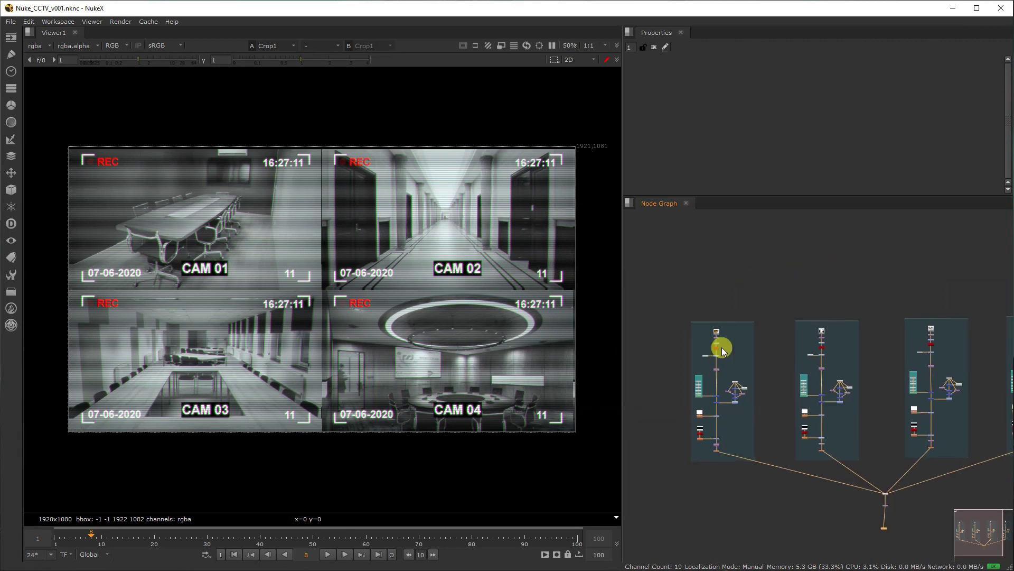
scroll(686, 421, up, 2)
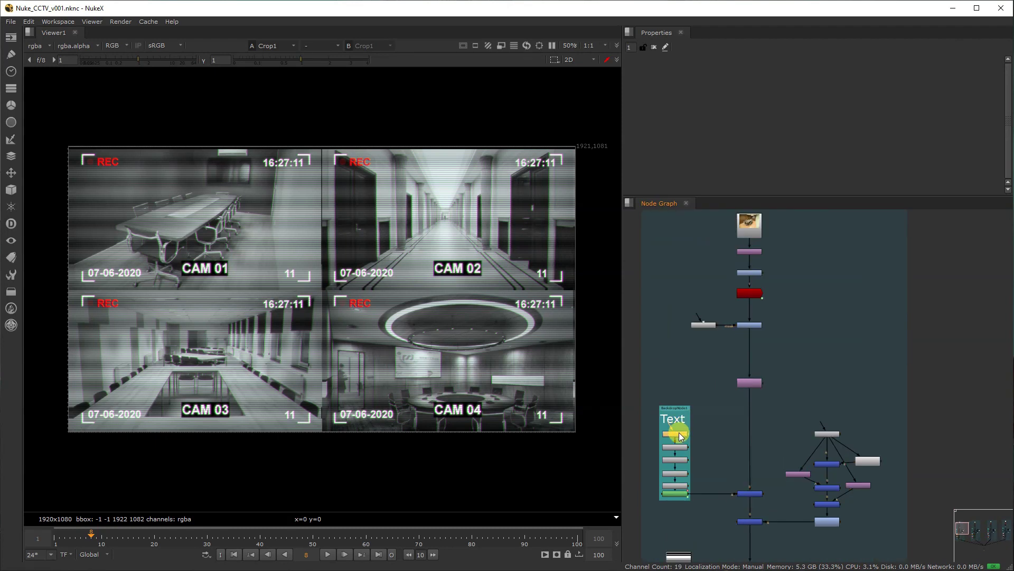
click(679, 432)
key(1)
click(678, 447)
key(1)
click(679, 459)
key(1)
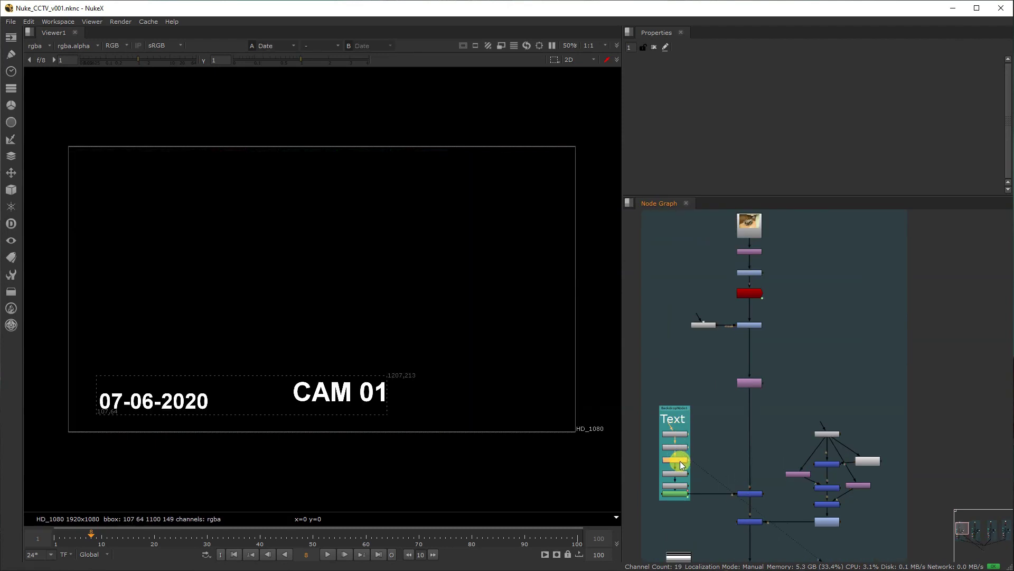
click(677, 474)
key(1)
click(680, 485)
key(1)
click(680, 494)
Check in the Viewer how the Rectangle, Merge and Clamp nodes build the corner brackets in the Camera 01 tree.
middle_drag(725, 485, 706, 466)
click(816, 413)
key(1)
click(812, 449)
click(812, 468)
key(1)
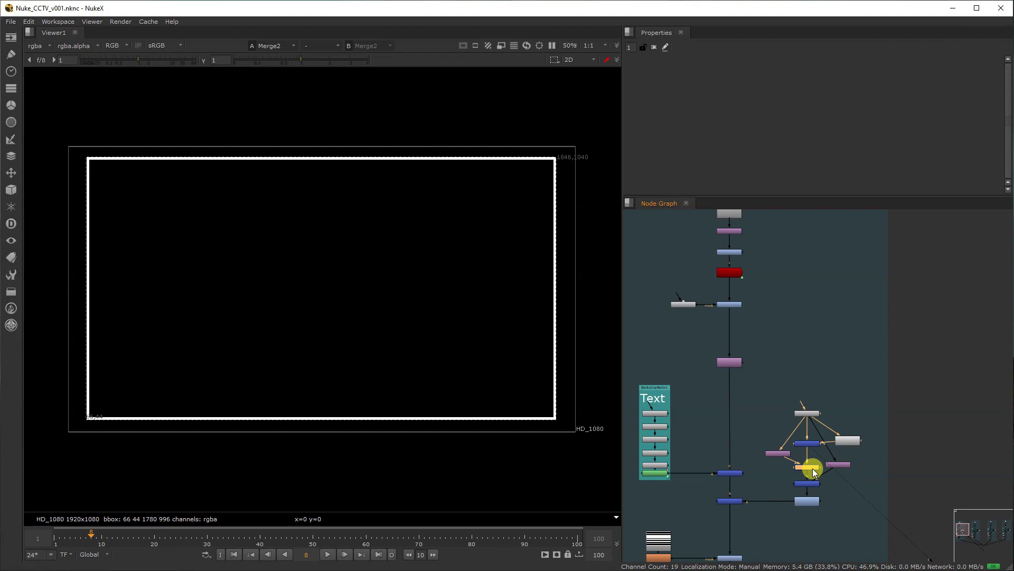
scroll(825, 445, up, 3)
click(799, 504)
key(1)
click(799, 535)
View the PerspDistort output and the first Read, Reformat and ColorCorrect nodes of the Camera 01 tree.
middle_drag(679, 336, 741, 374)
click(745, 337)
key(1)
middle_drag(756, 264, 779, 554)
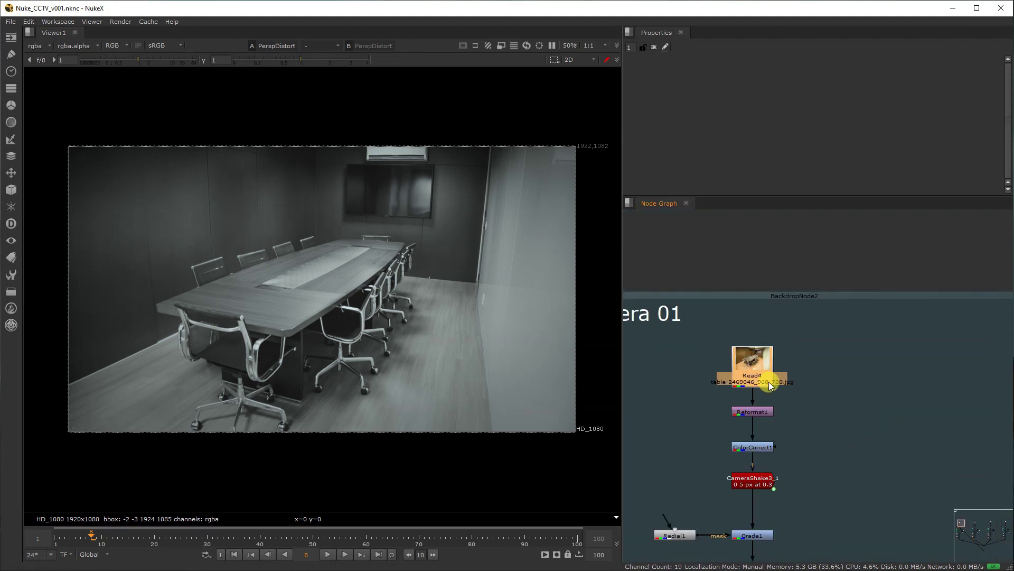
key(1)
click(752, 411)
key(1)
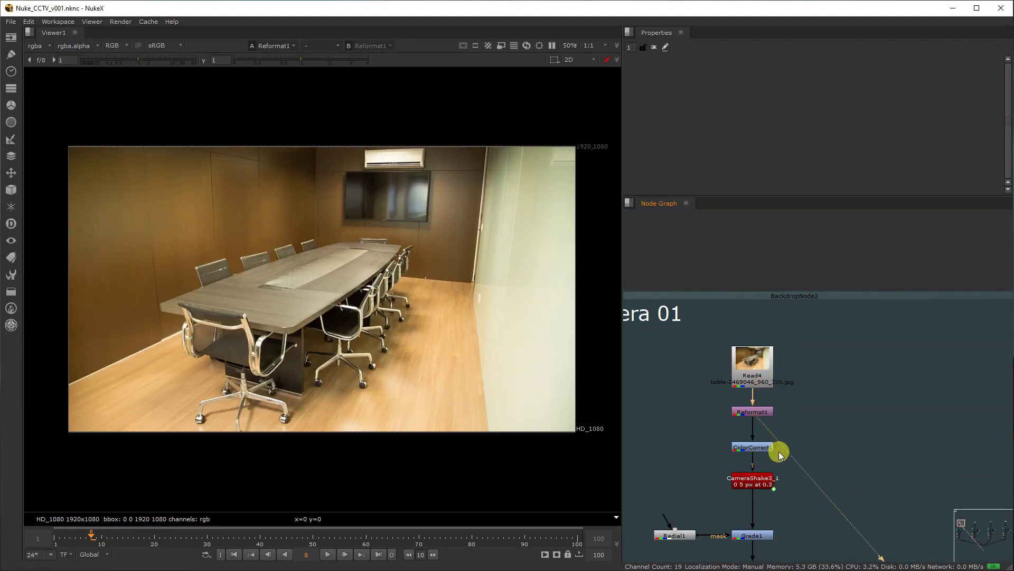
key(1)
View the outputs of the upper CameraShake, Grade1 and PerspDistort nodes in the Camera 01 tree.
middle_drag(788, 504, 782, 395)
click(763, 385)
key(1)
click(759, 433)
key(1)
middle_drag(777, 487, 793, 383)
click(782, 429)
key(1)
middle_drag(782, 423, 802, 333)
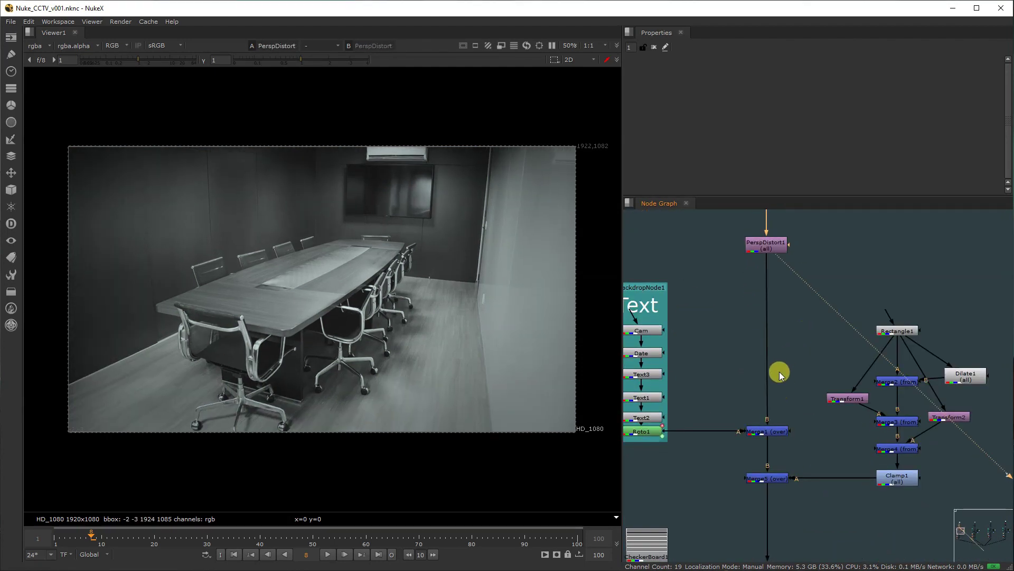
View the outputs of Merge1 and Merge5, where the text and corner brackets join the Camera 01 image.
scroll(781, 406, up, 2)
click(786, 437)
key(1)
click(782, 491)
key(1)
middle_drag(782, 491, 754, 385)
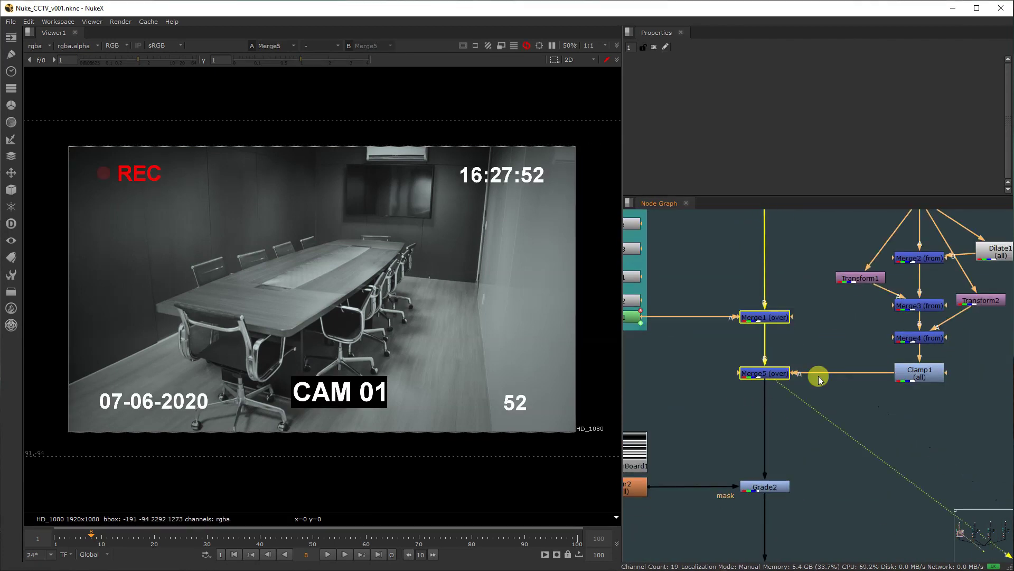
Follow the rest of the Camera 01 tree below Merge5 in the Viewer, down to the Glow1 node.
middle_drag(819, 379, 820, 346)
drag(827, 345, 754, 399)
key(1)
middle_drag(799, 474, 811, 321)
drag(847, 353, 752, 431)
key(1)
middle_drag(806, 501, 731, 352)
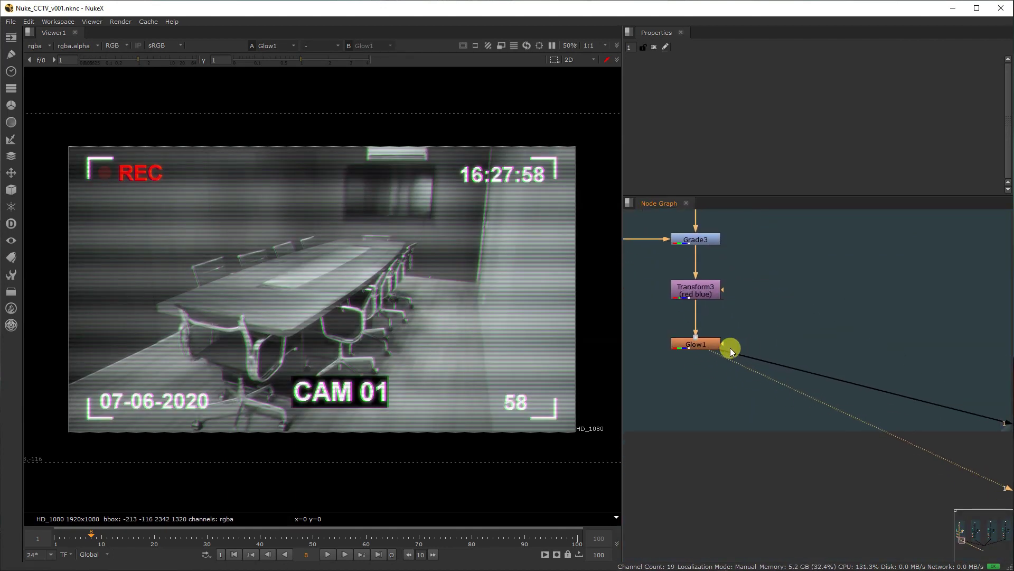
Add a Crop node directly after Glow1 at the end of the Camera 01 tree.
key(Tab)
text(c)
click(686, 358)
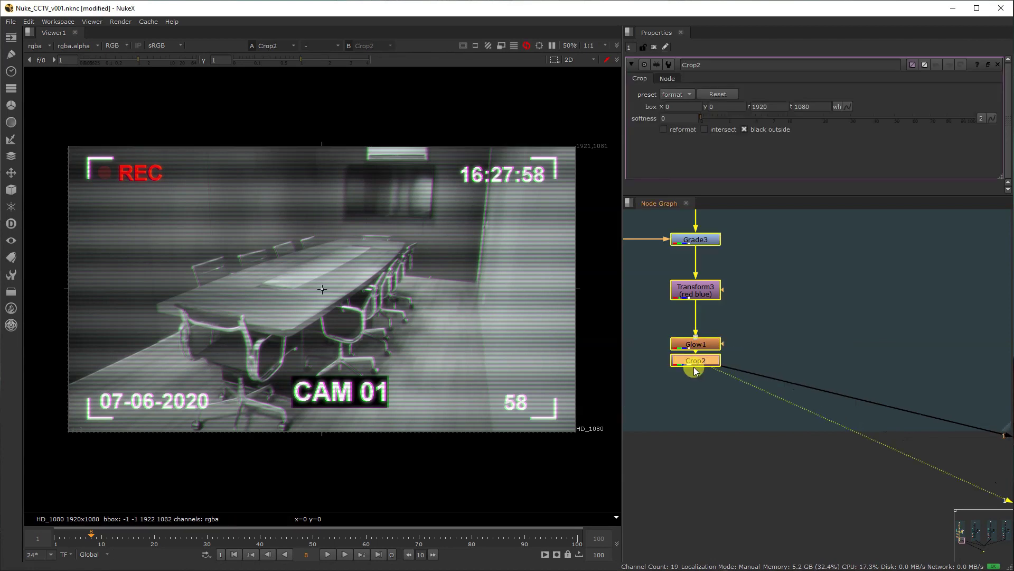
View the Crop node beneath the ContactSheet, save the script and close the open node properties.
scroll(902, 403, down, 5)
middle_drag(858, 444, 854, 402)
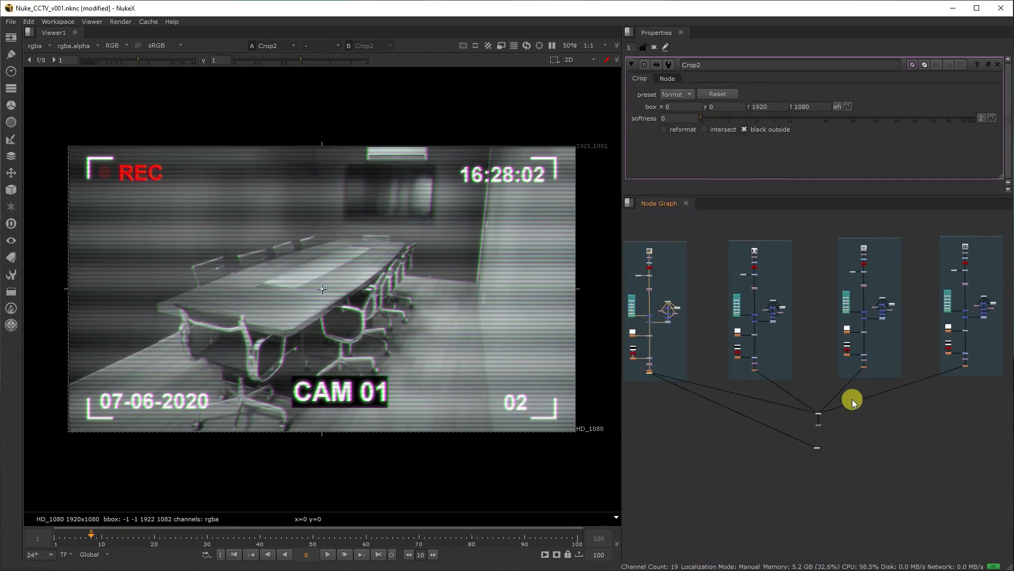
scroll(836, 433, up, 1)
click(812, 438)
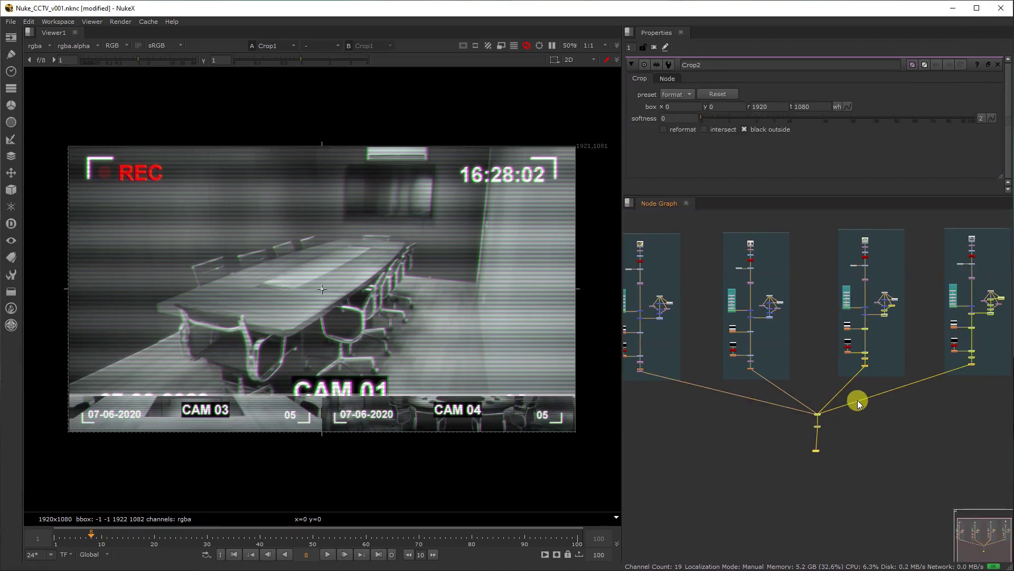
key(ctrl+s)
click(998, 65)
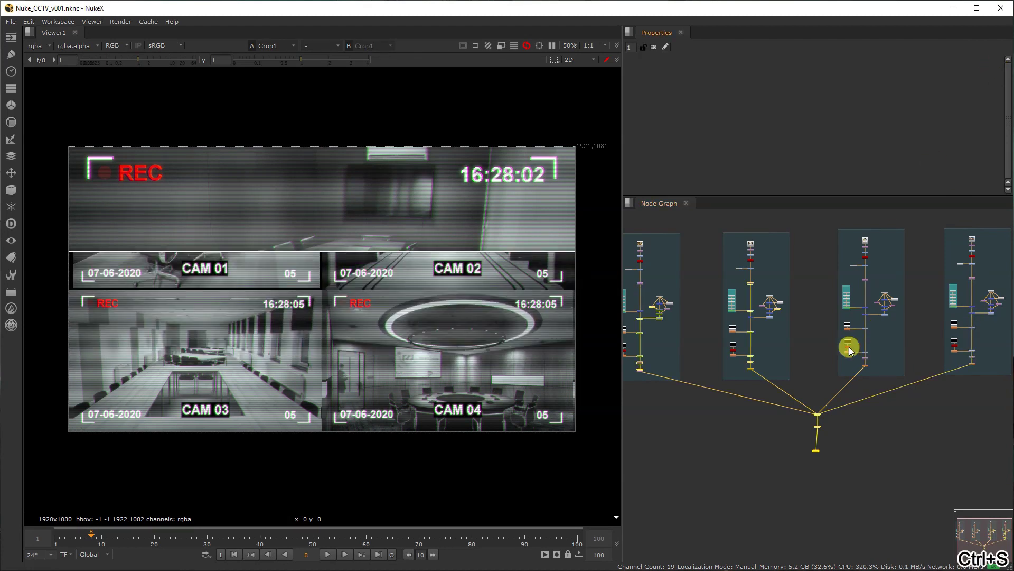
Widen the Node Graph area and center all four camera trees and the contact sheet in it.
middle_drag(834, 367, 839, 410)
scroll(839, 410, down, 1)
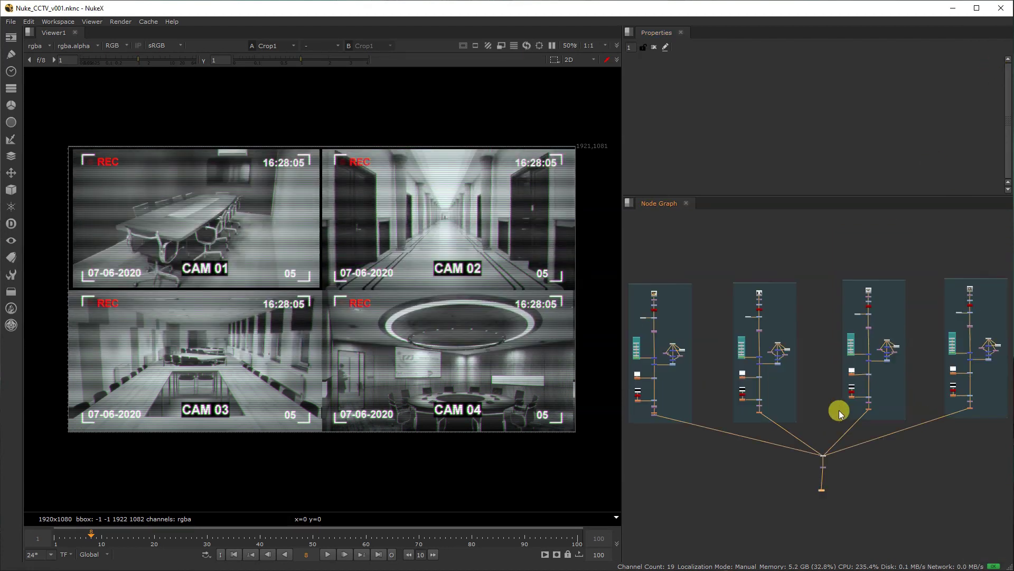
drag(623, 344, 379, 366)
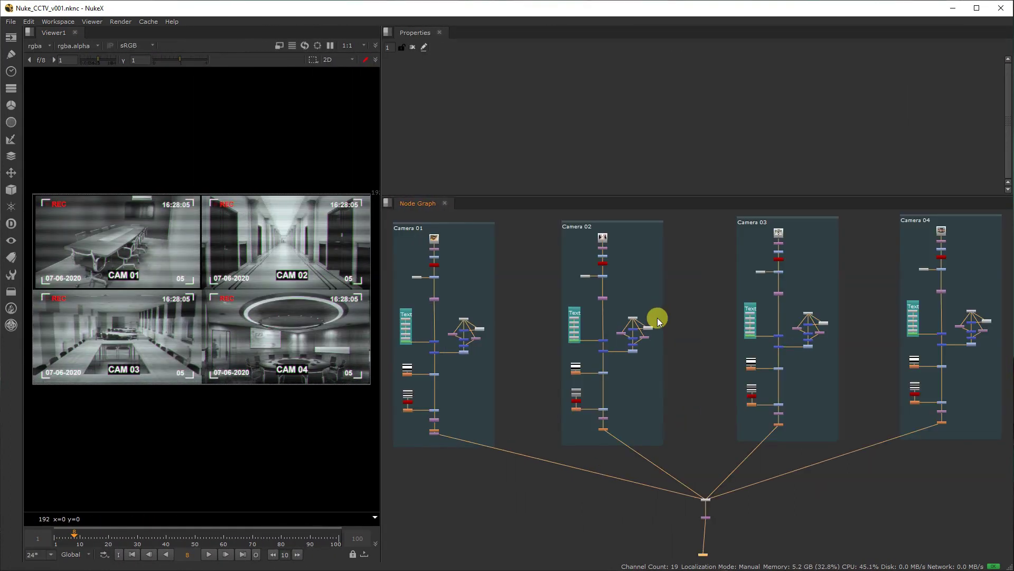
middle_drag(657, 318, 670, 325)
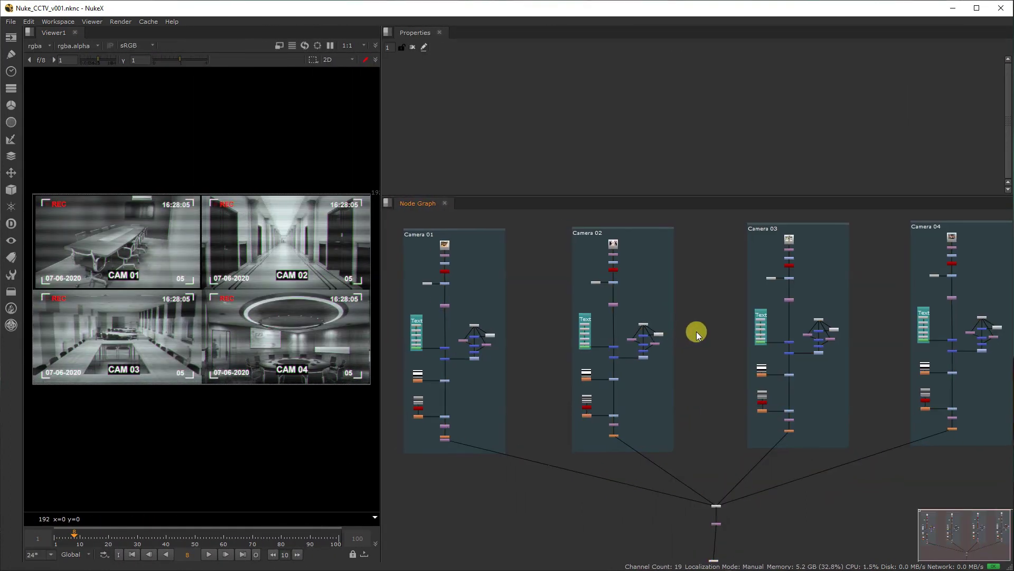